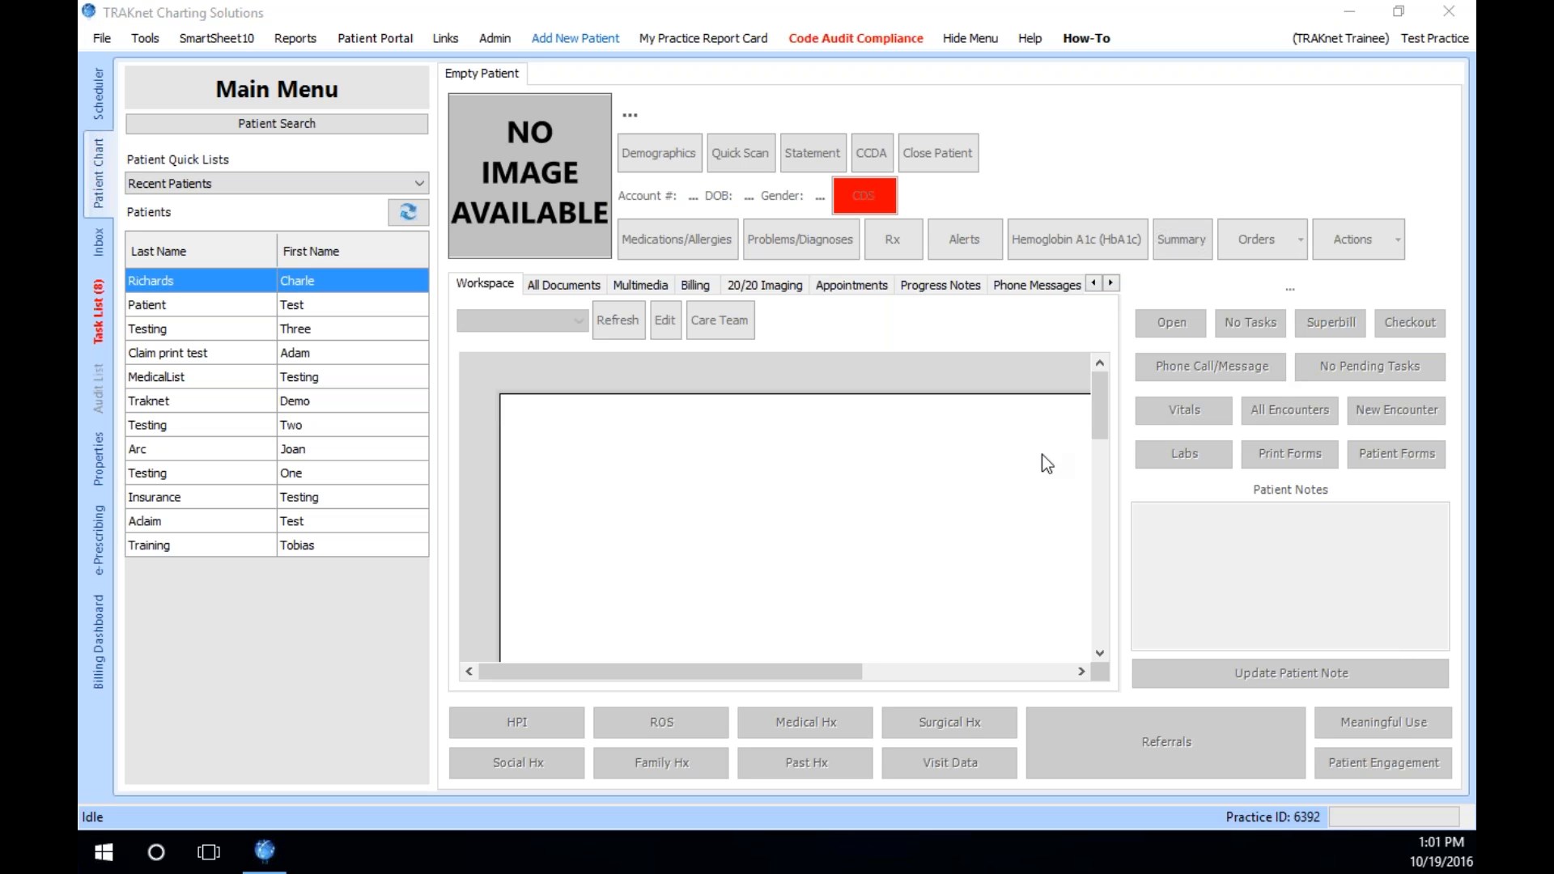
- Open the test patient's chart from the recent patients and look through its Billing workspace
click(307, 301)
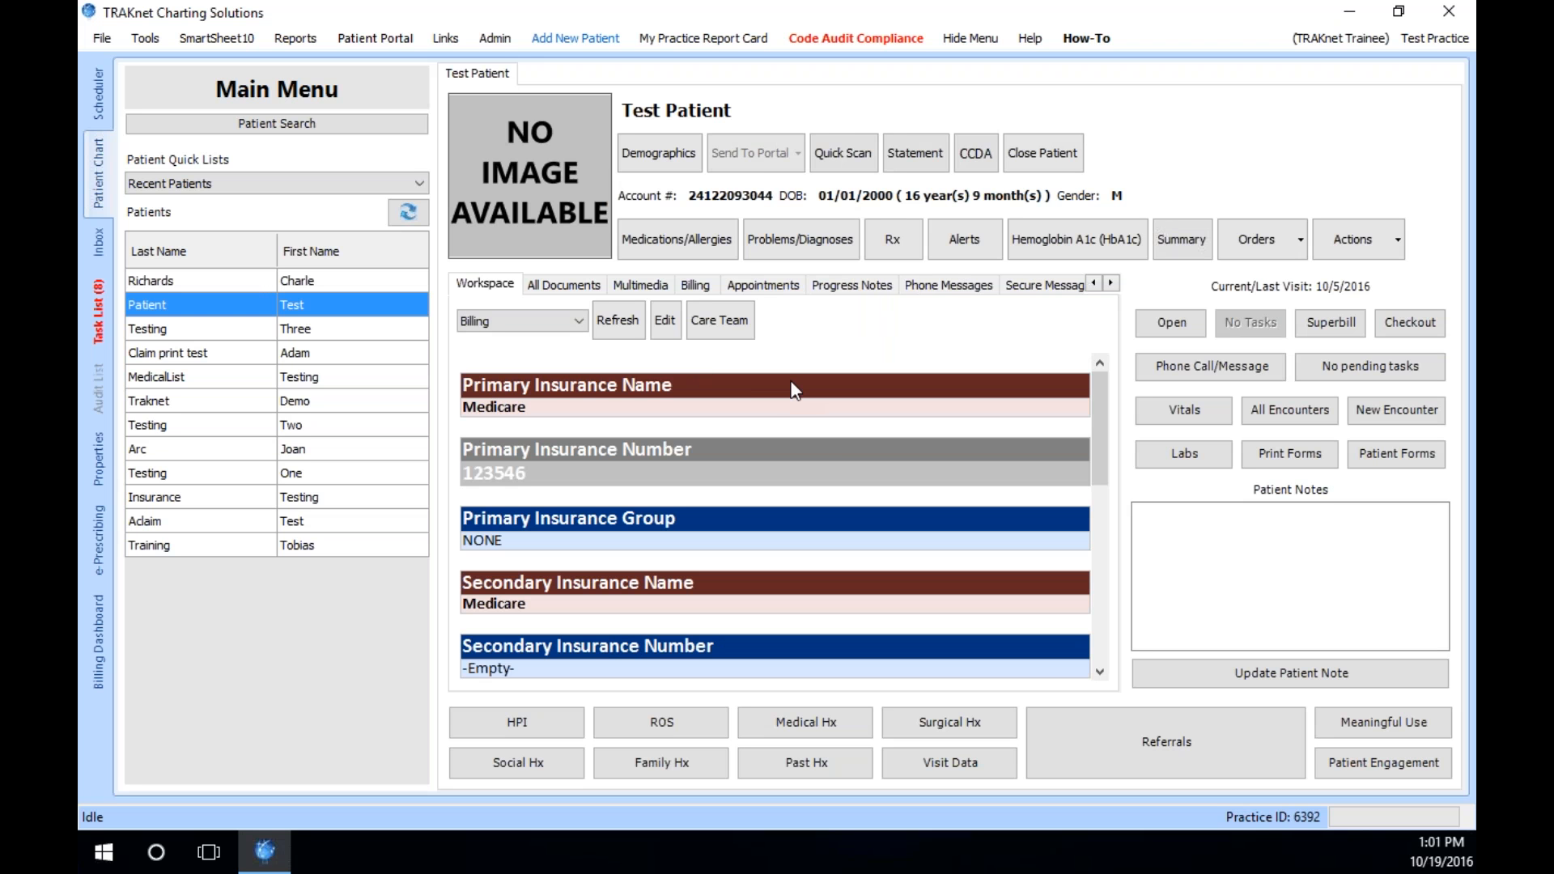
scroll(834, 442, down, 3)
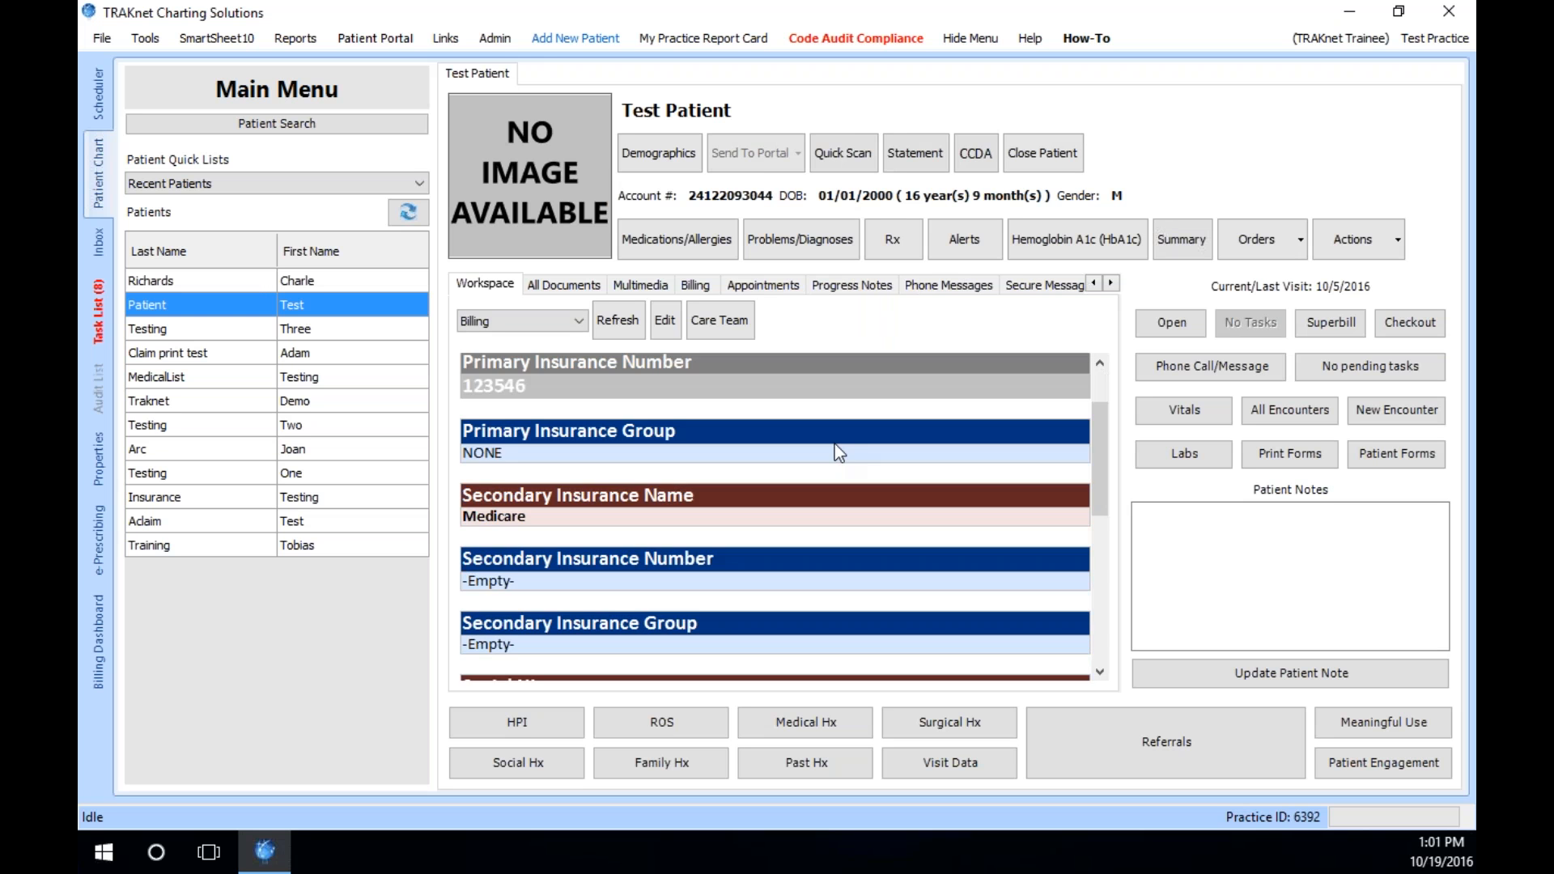
scroll(834, 442, up, 3)
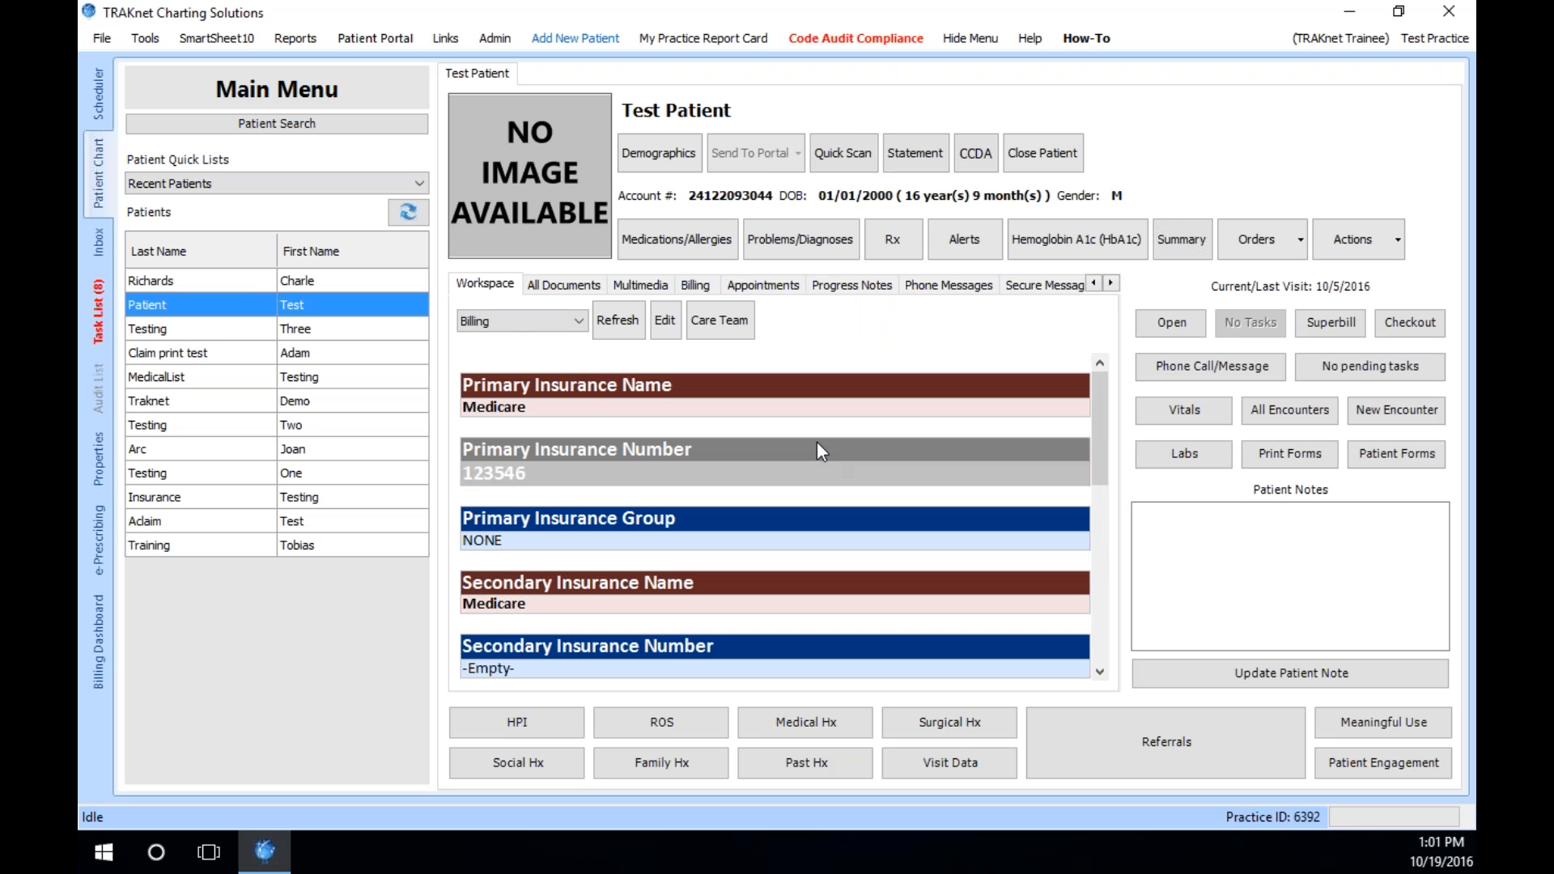
- Look through the chart's FrontDesk workspace and switch the workspace view to Medical Assistant
click(519, 323)
click(507, 354)
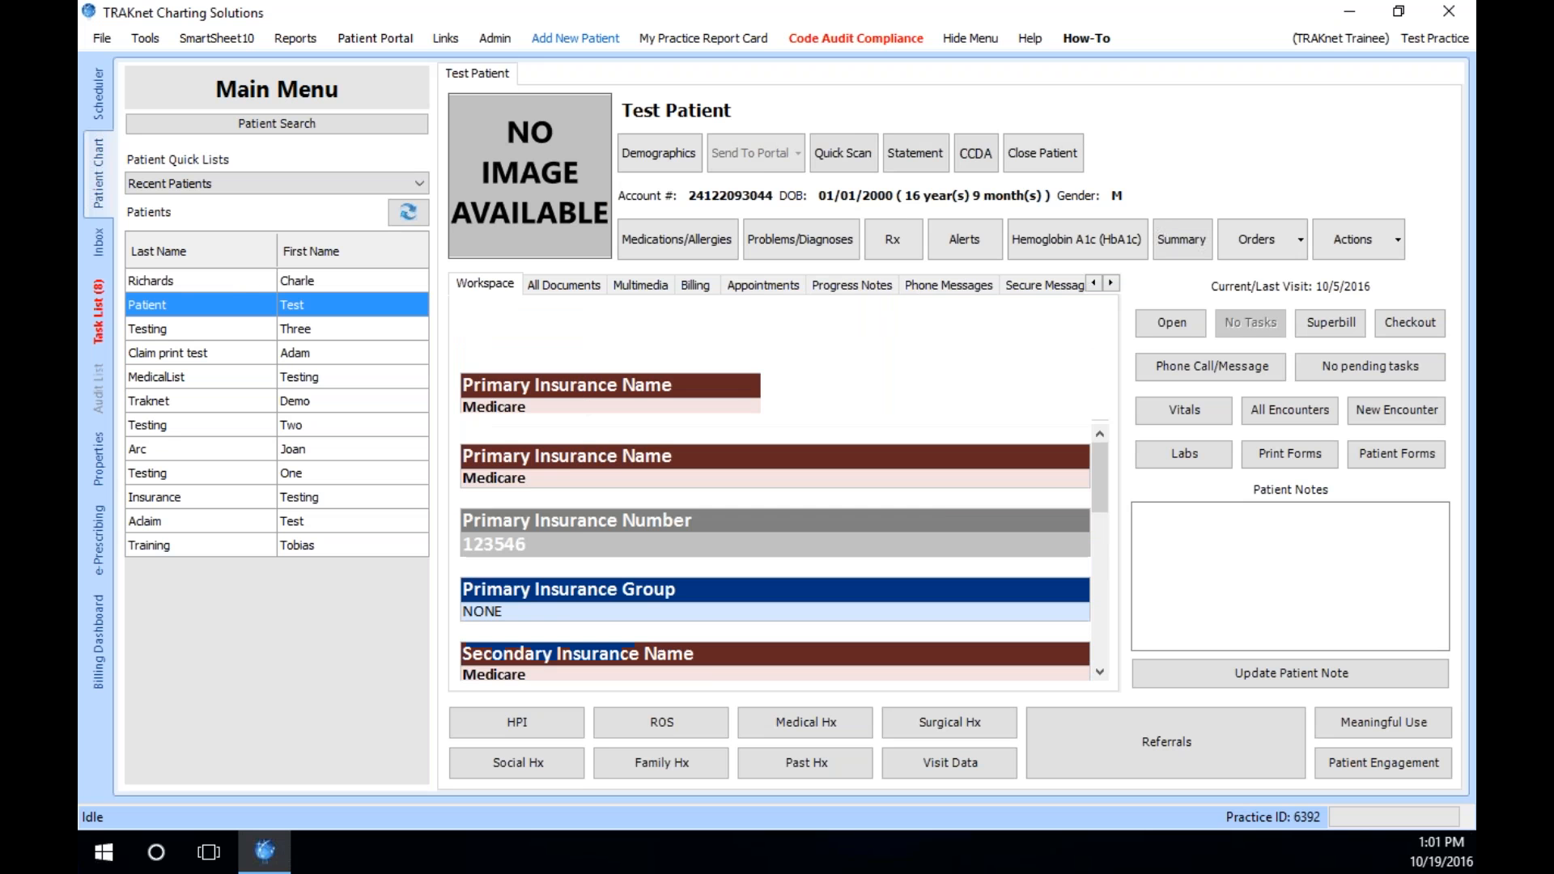
scroll(822, 433, down, 1)
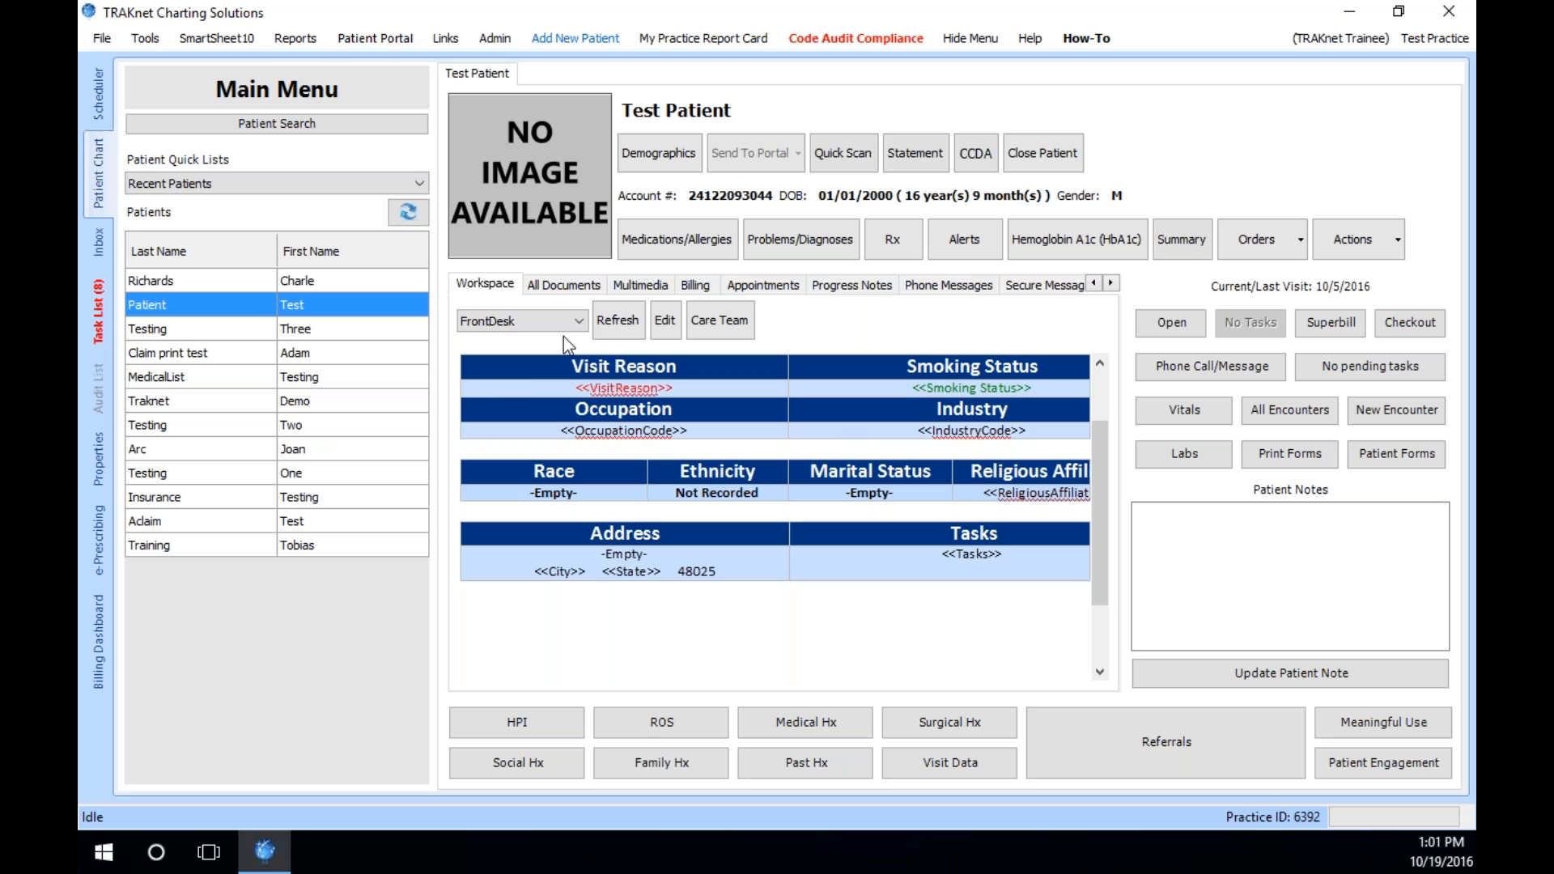
click(545, 324)
click(530, 382)
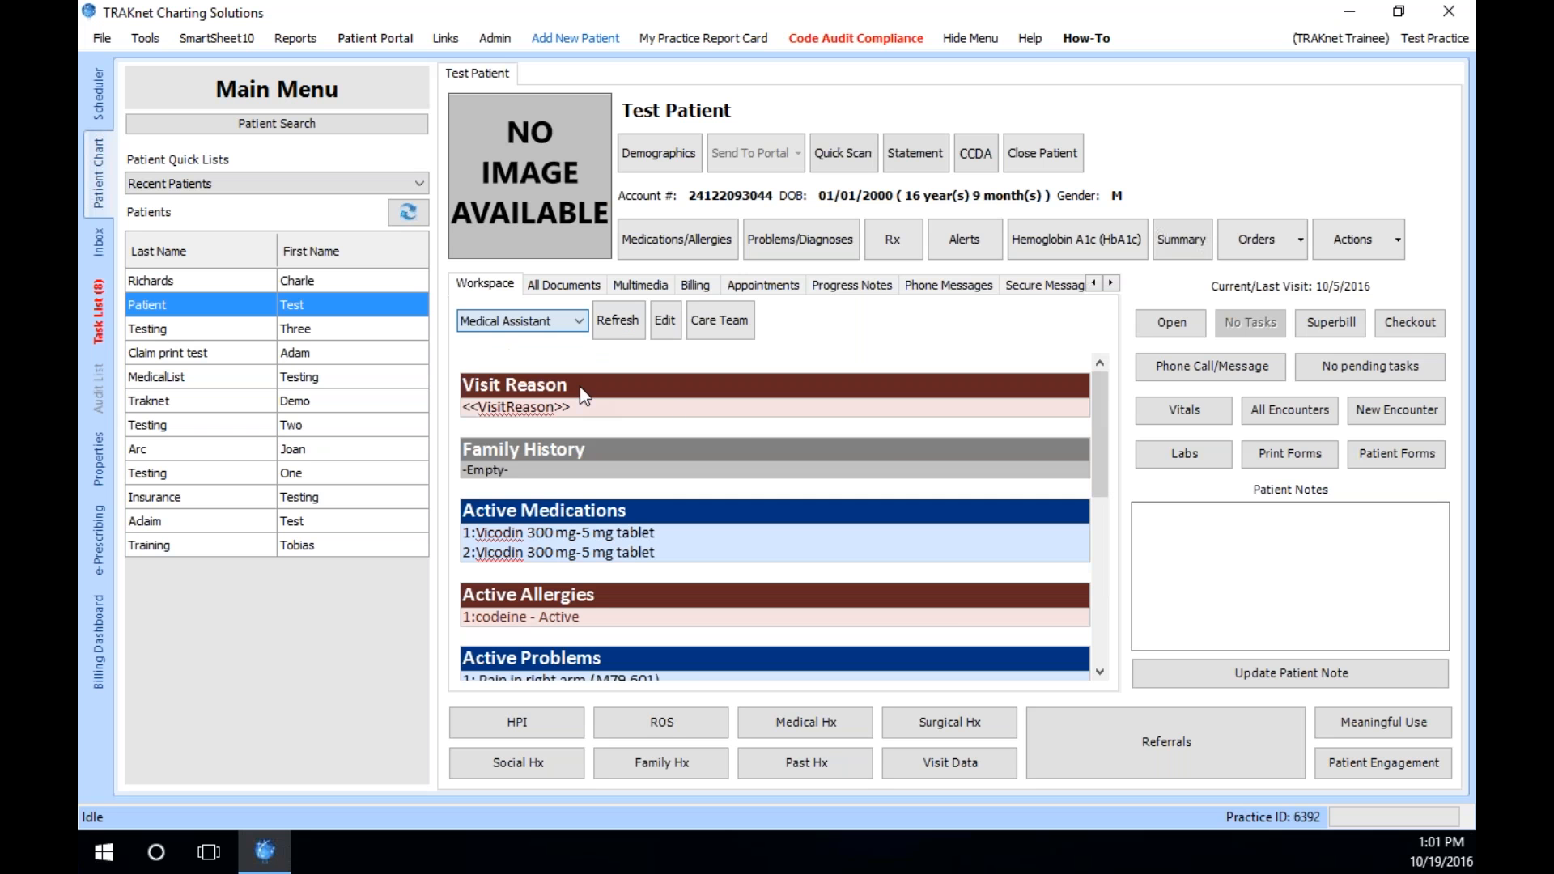
scroll(749, 429, down, 1)
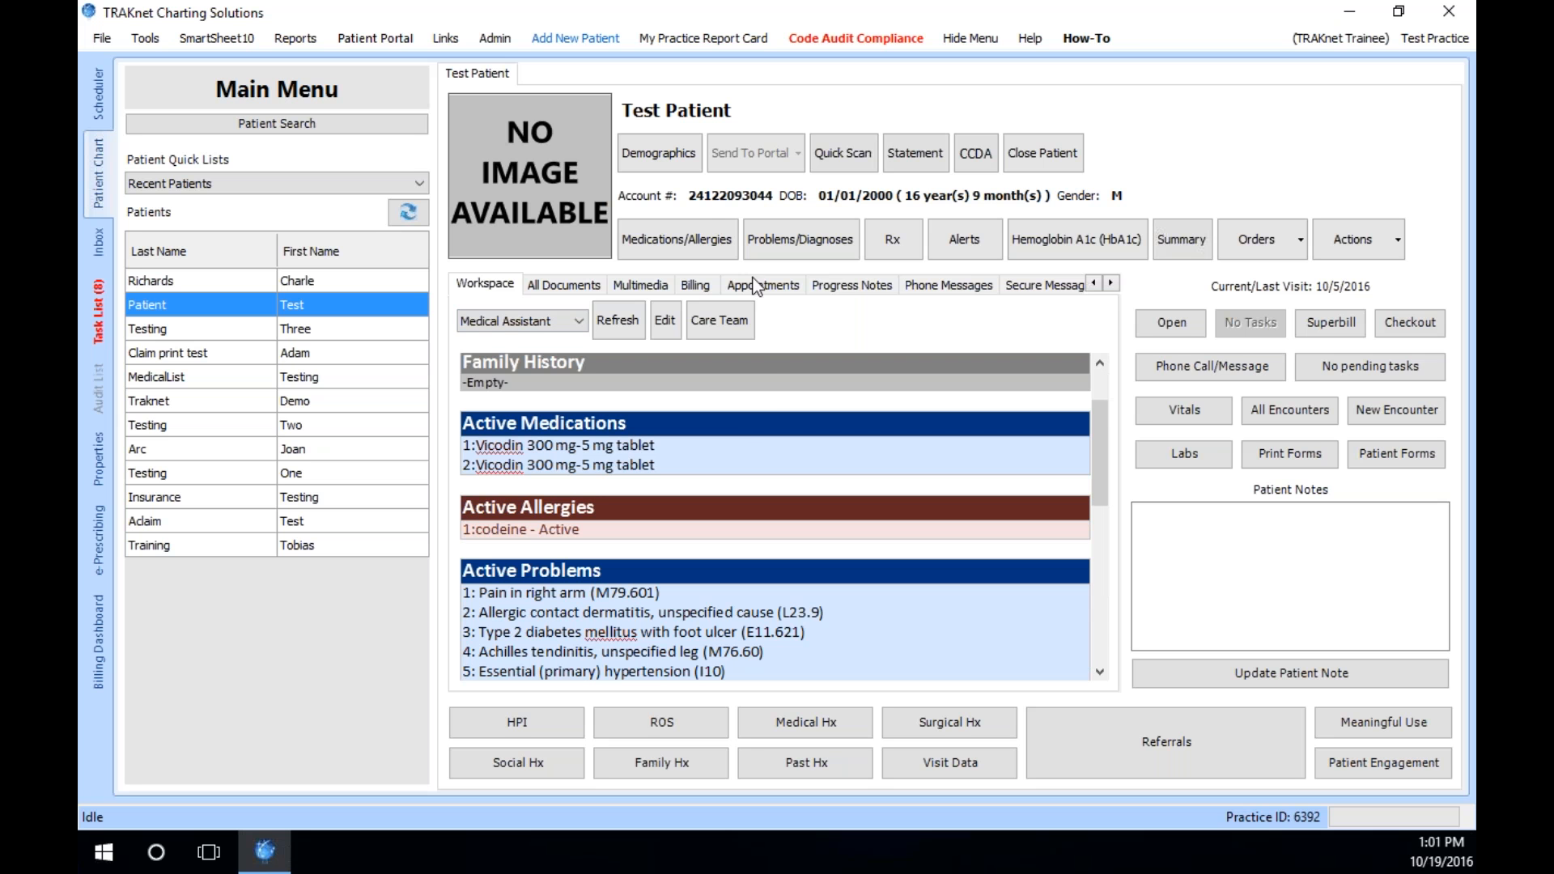
- Remove both Vicodin 300 mg-5 mg tablet entries from the patient's active medications and refresh the workspace
click(692, 237)
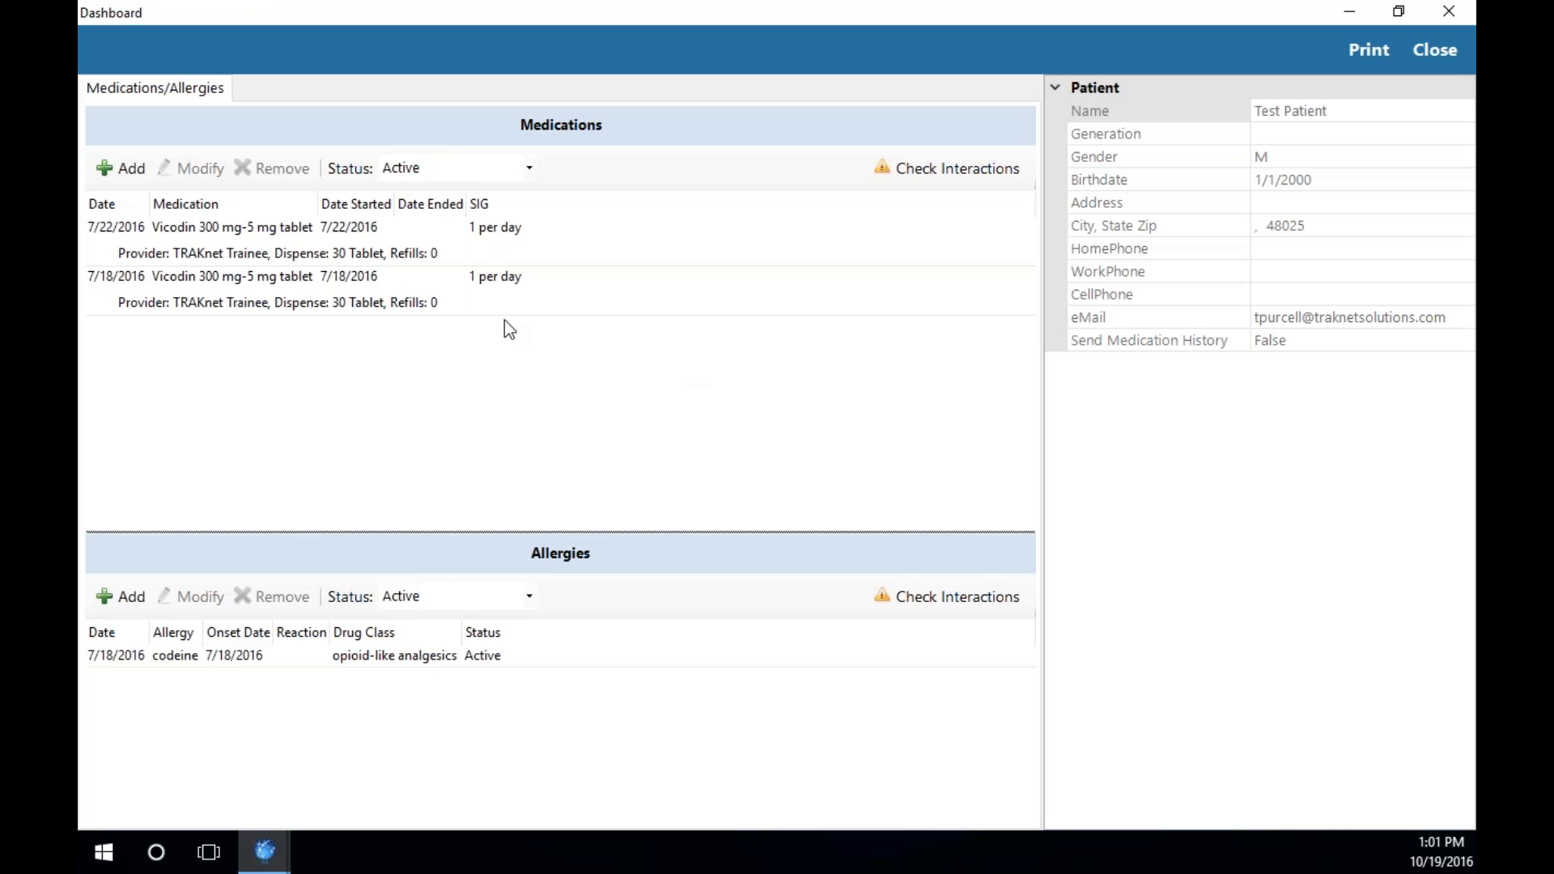
click(459, 293)
click(242, 170)
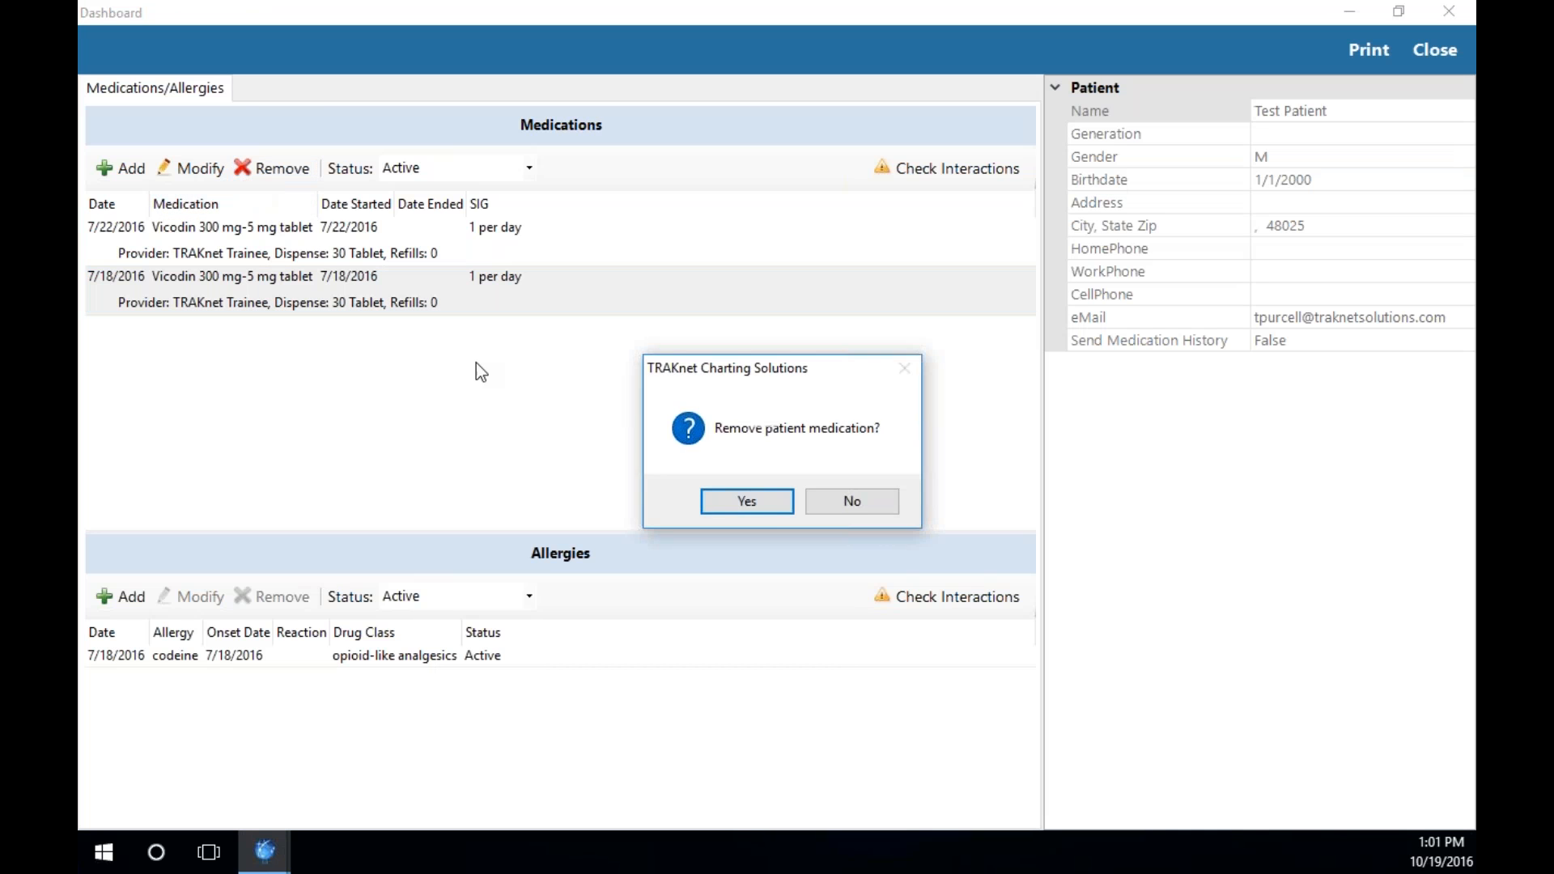
click(746, 503)
click(386, 243)
click(271, 170)
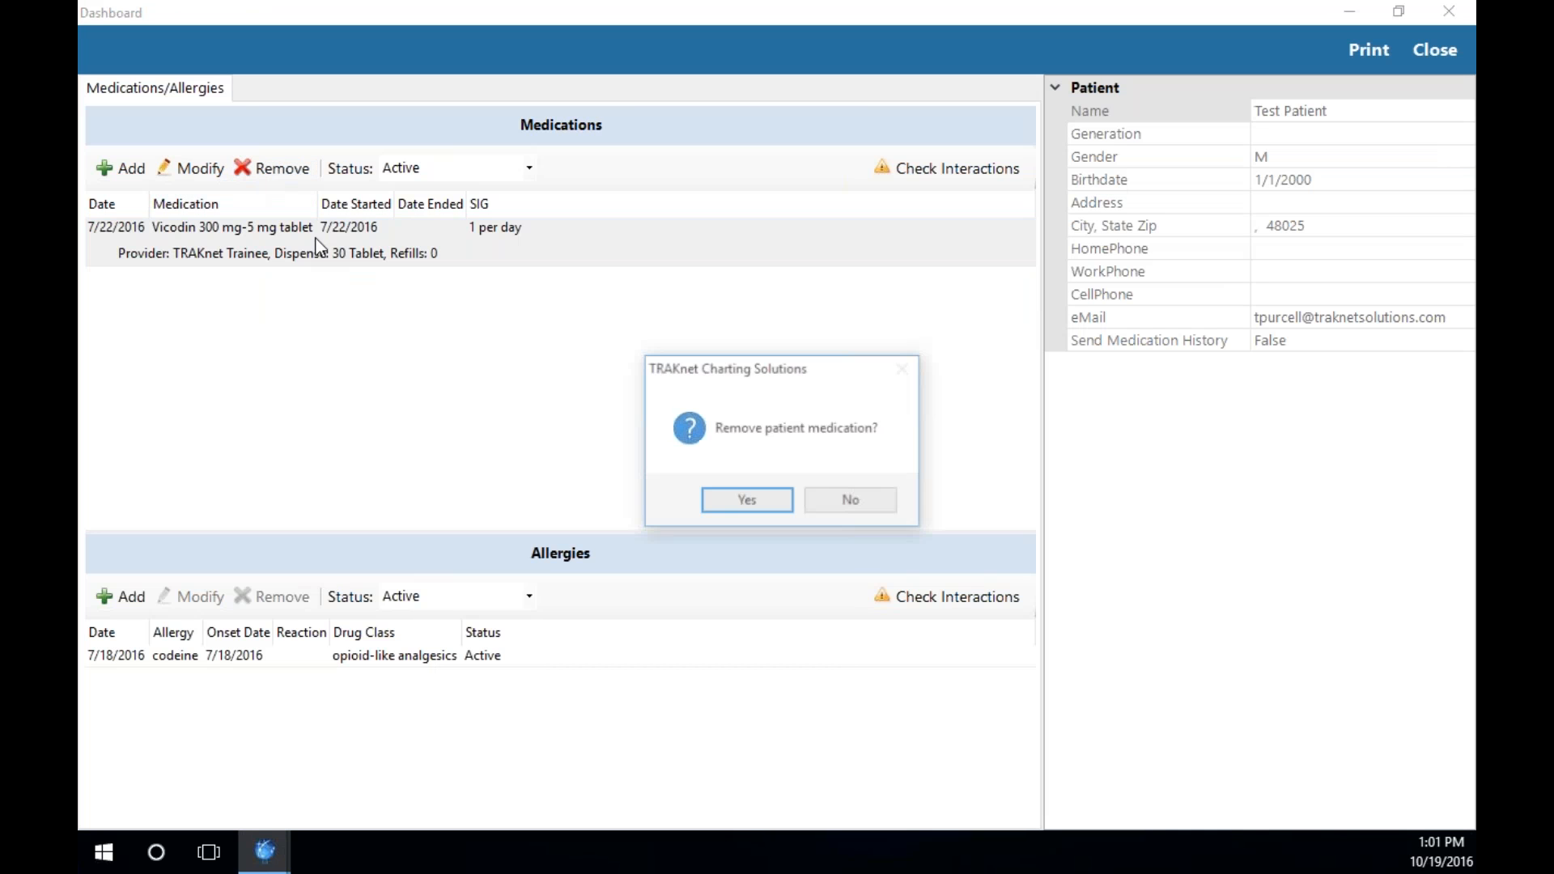
click(730, 497)
click(1433, 65)
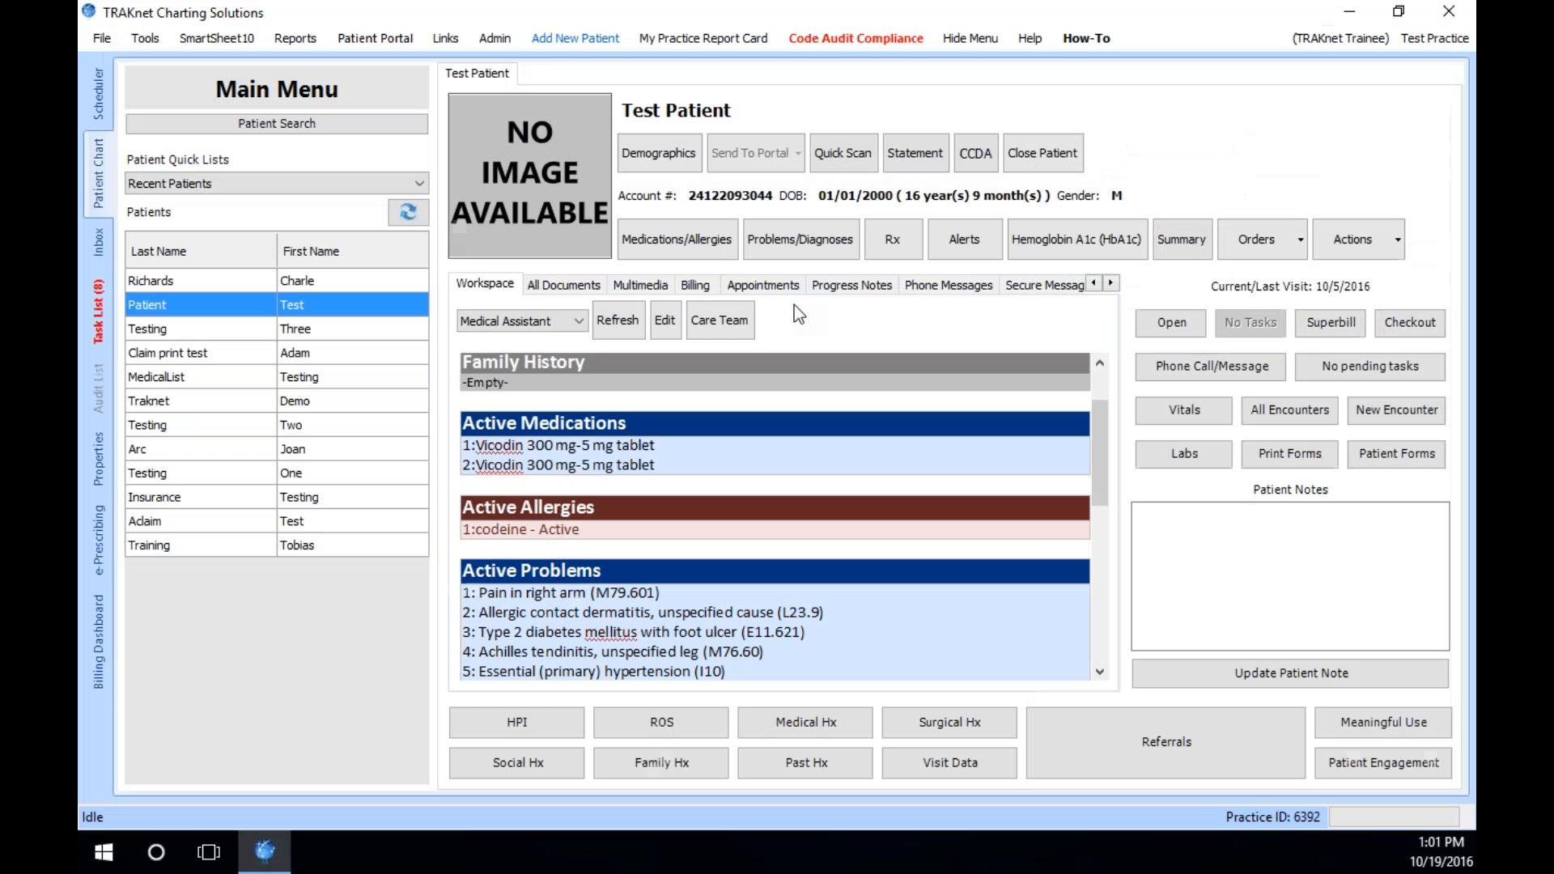
click(624, 322)
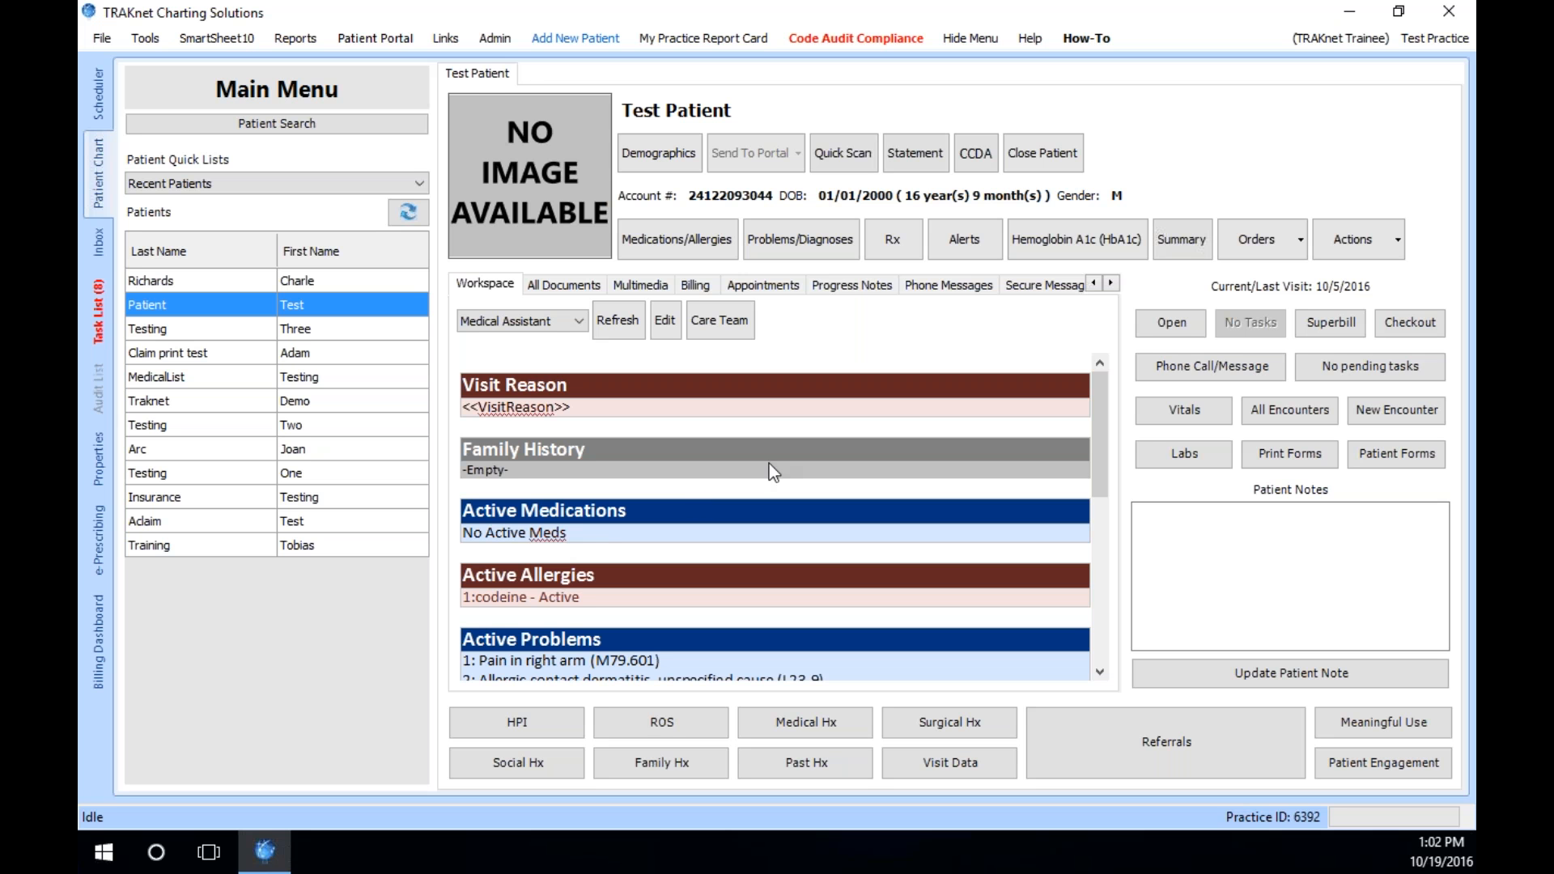
- Examine the MedXpress registry's condition and ICD-10 code filters in the Specialized Registries report
click(306, 40)
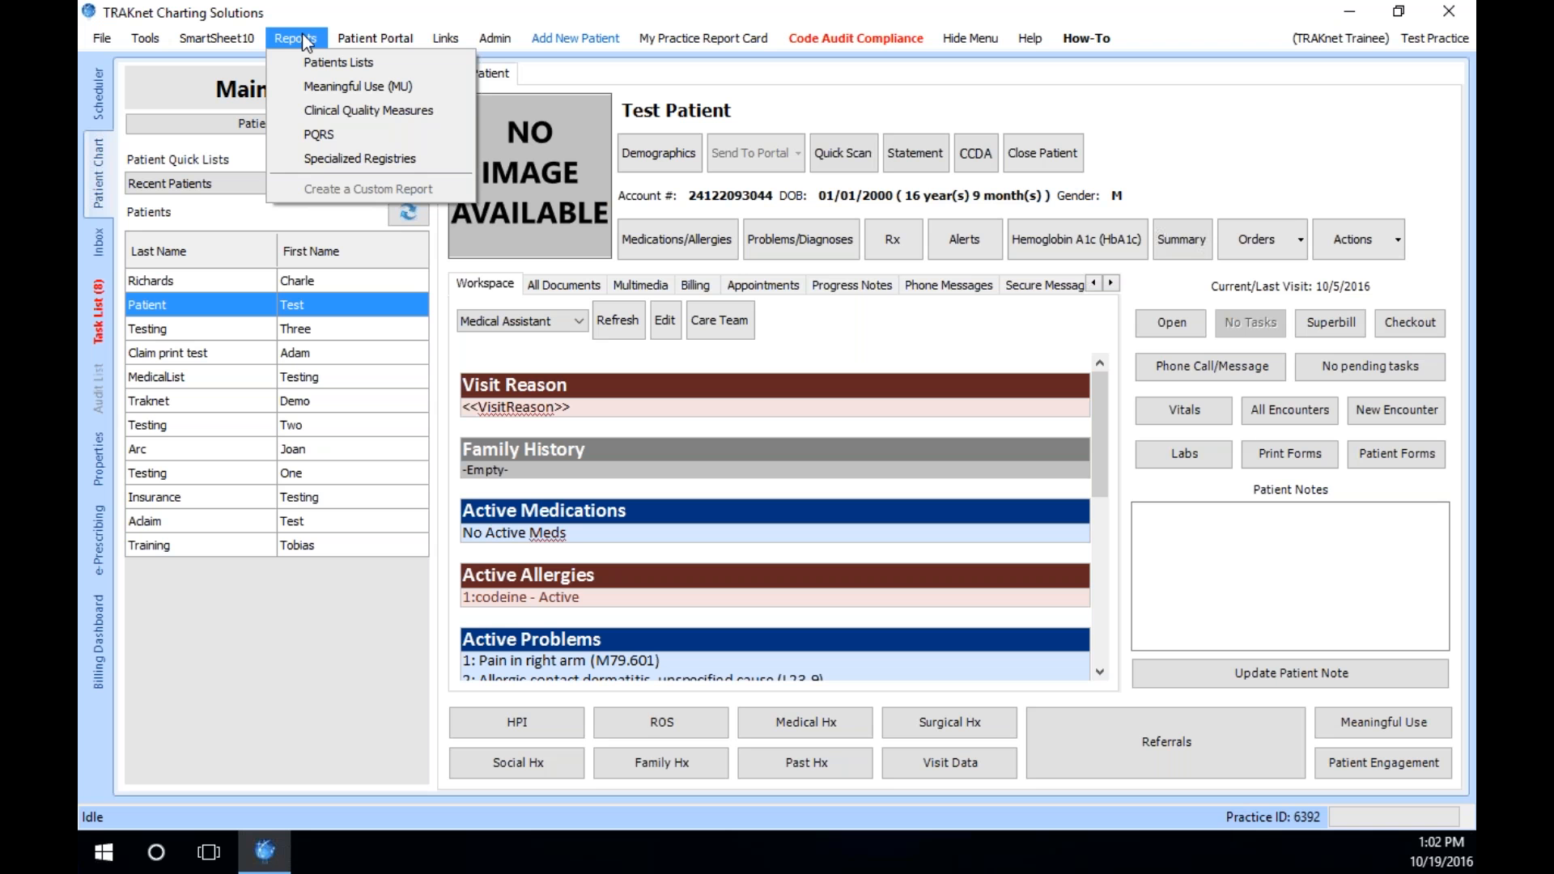
click(331, 157)
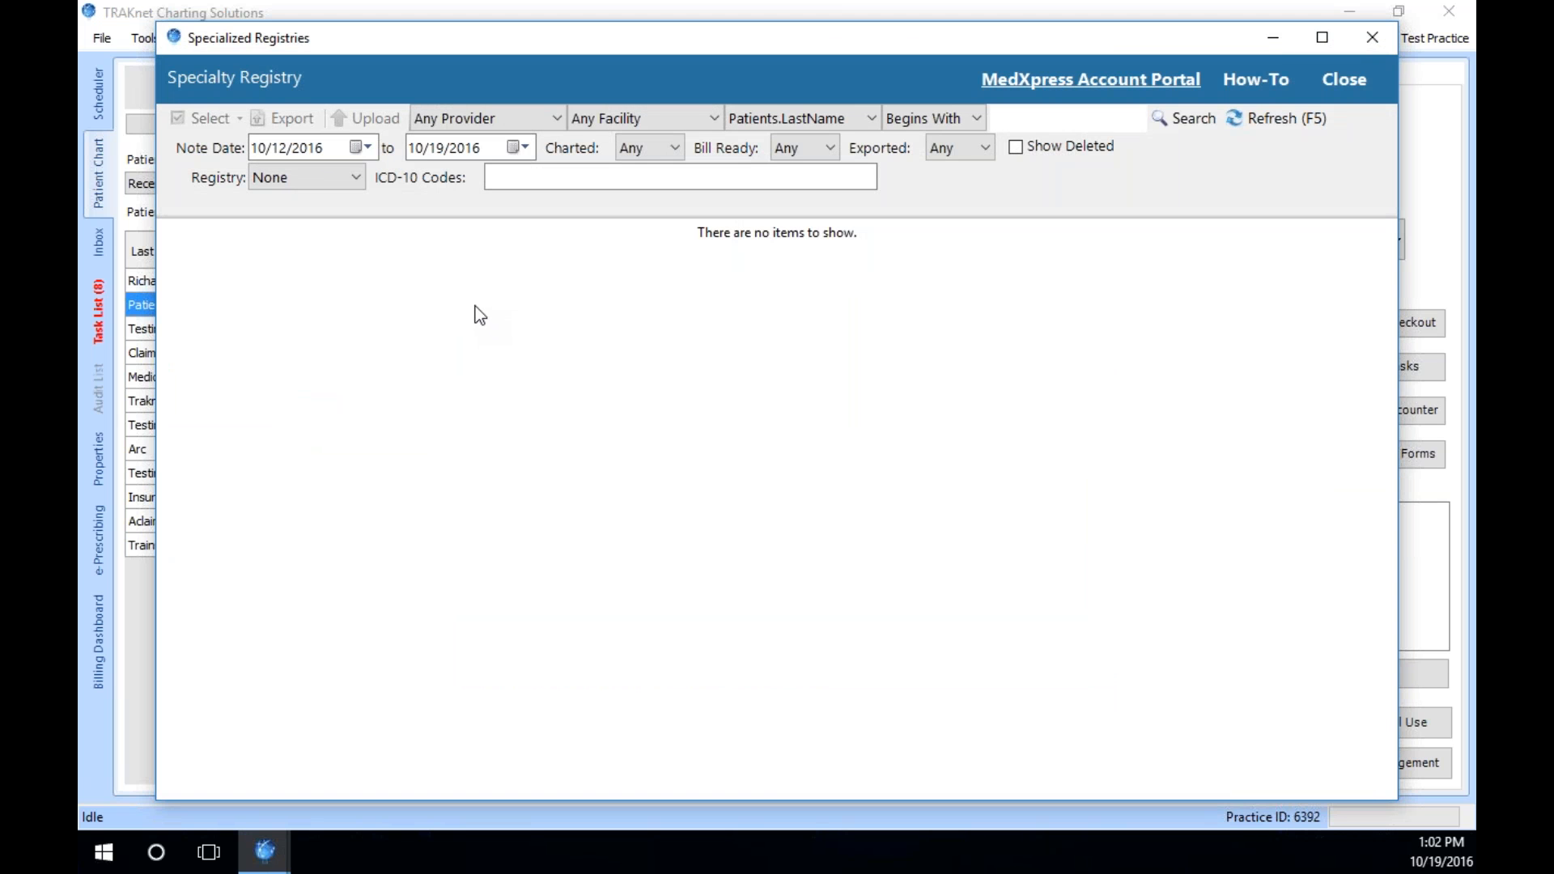
click(352, 178)
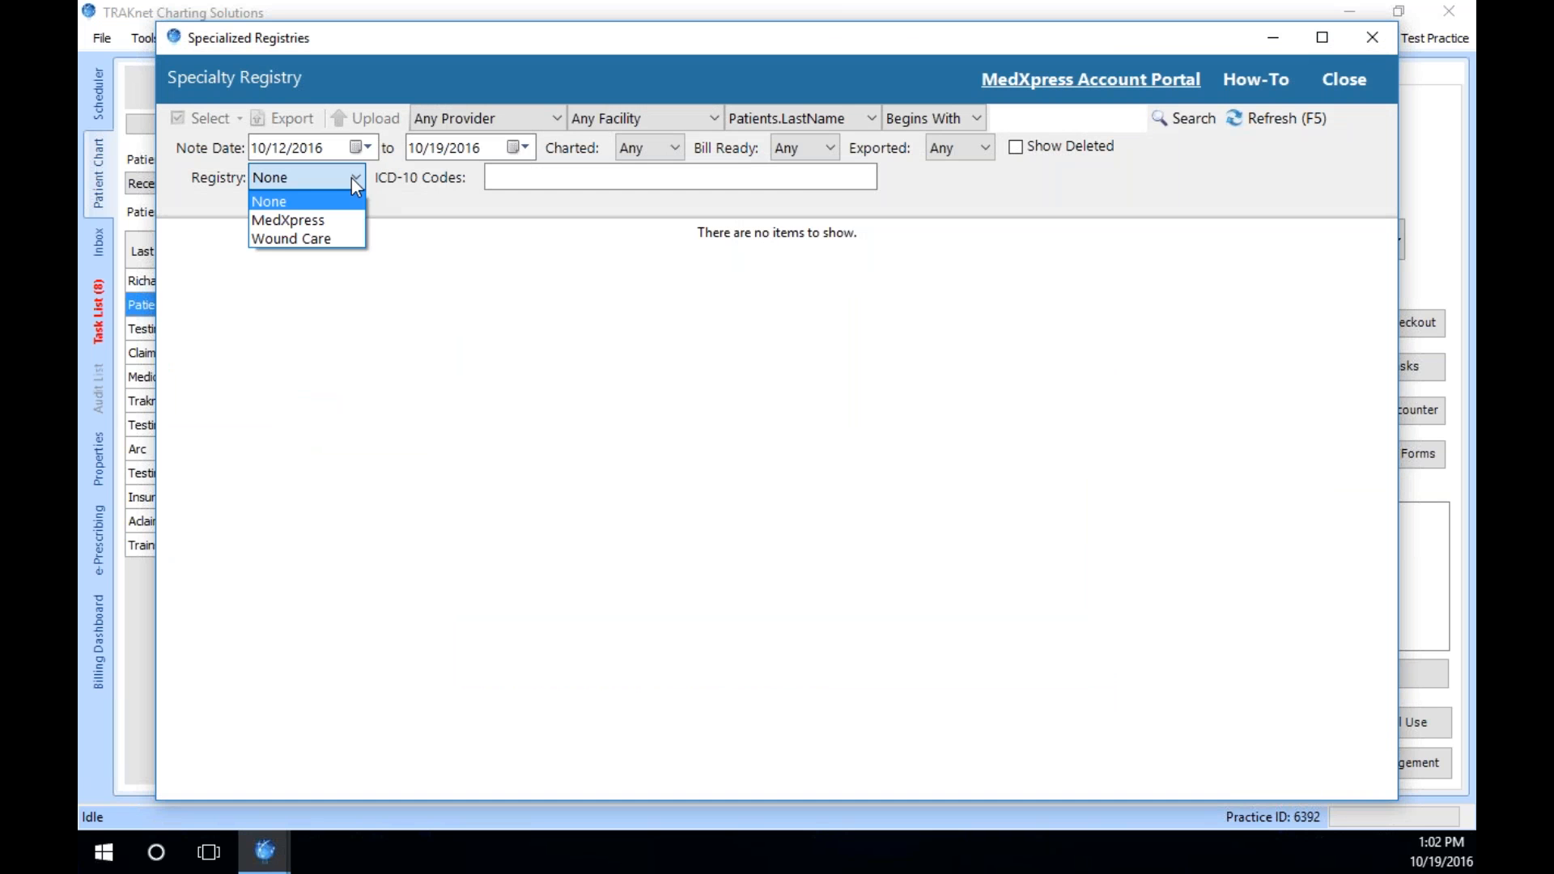
click(345, 217)
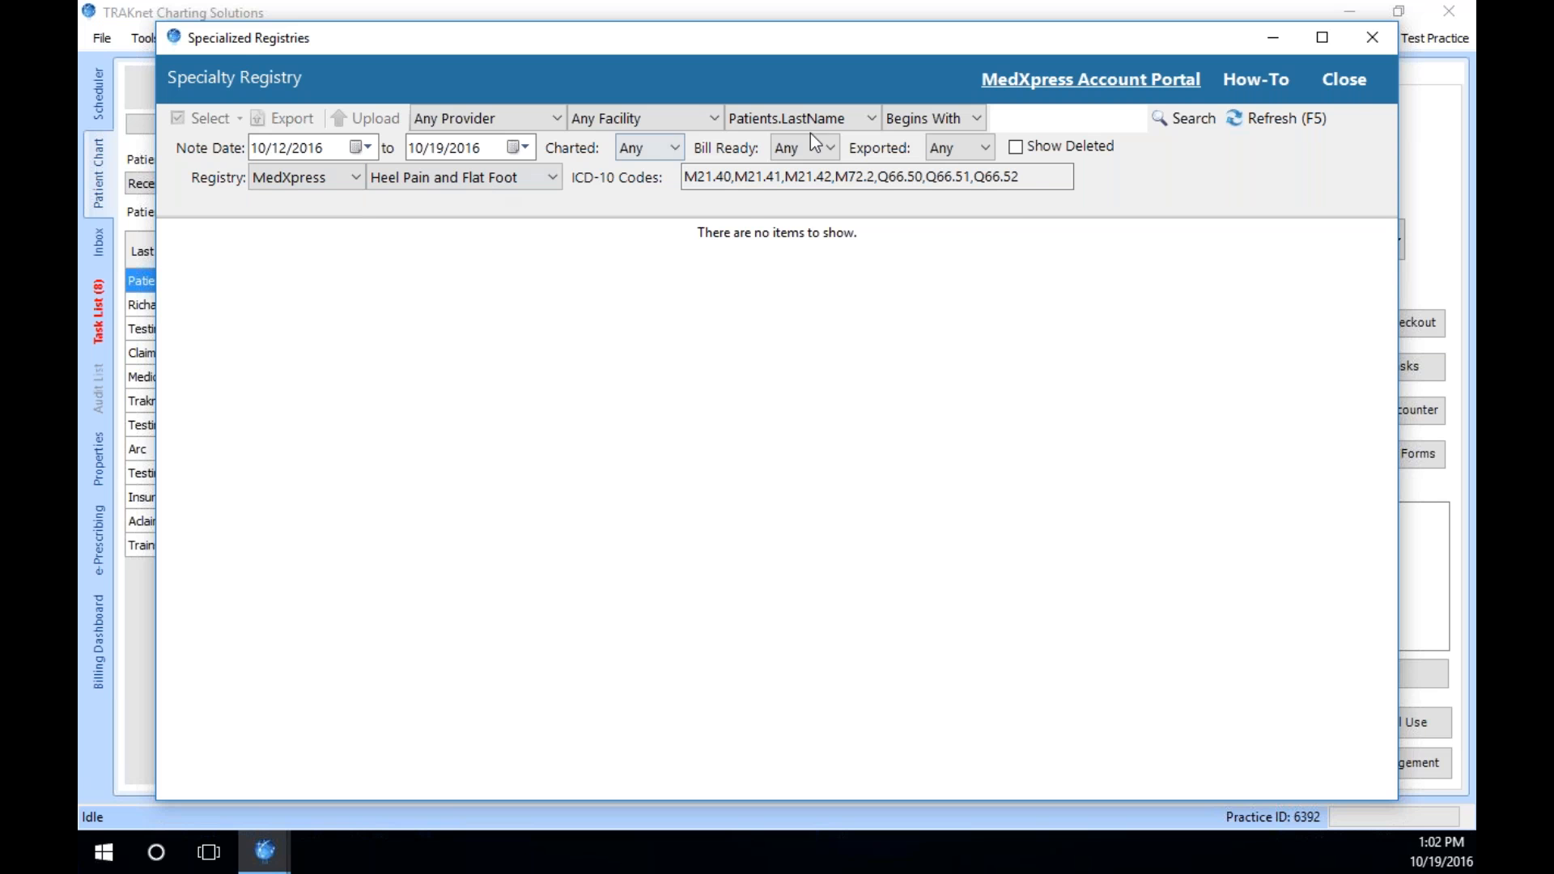
click(1343, 78)
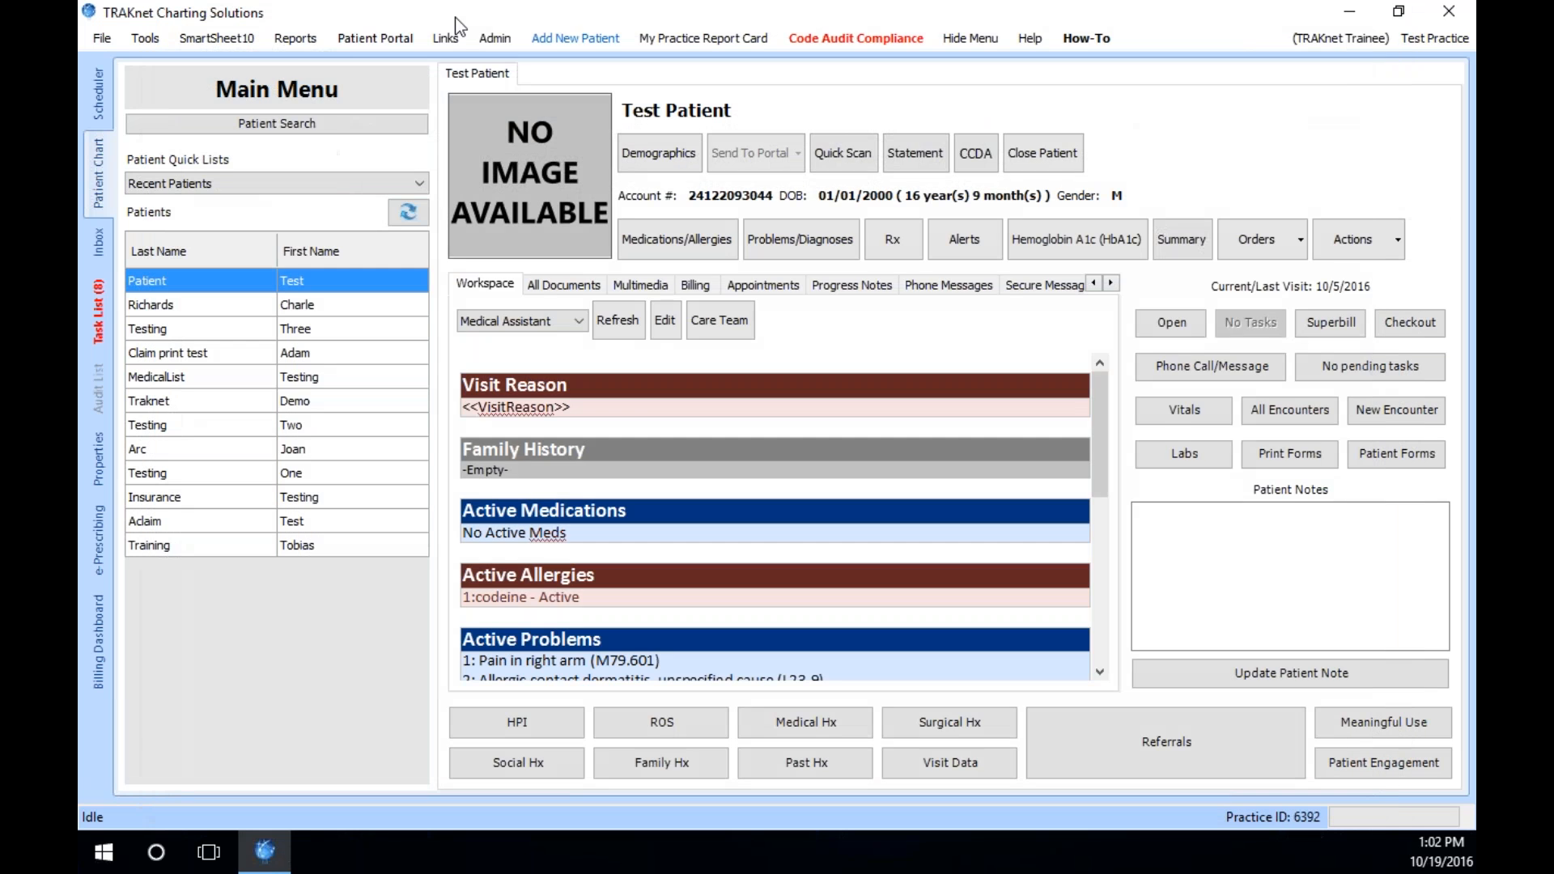
- Search the Specialized Registries report for Wound Care encounters with ICD-10 code I10
click(301, 39)
click(337, 164)
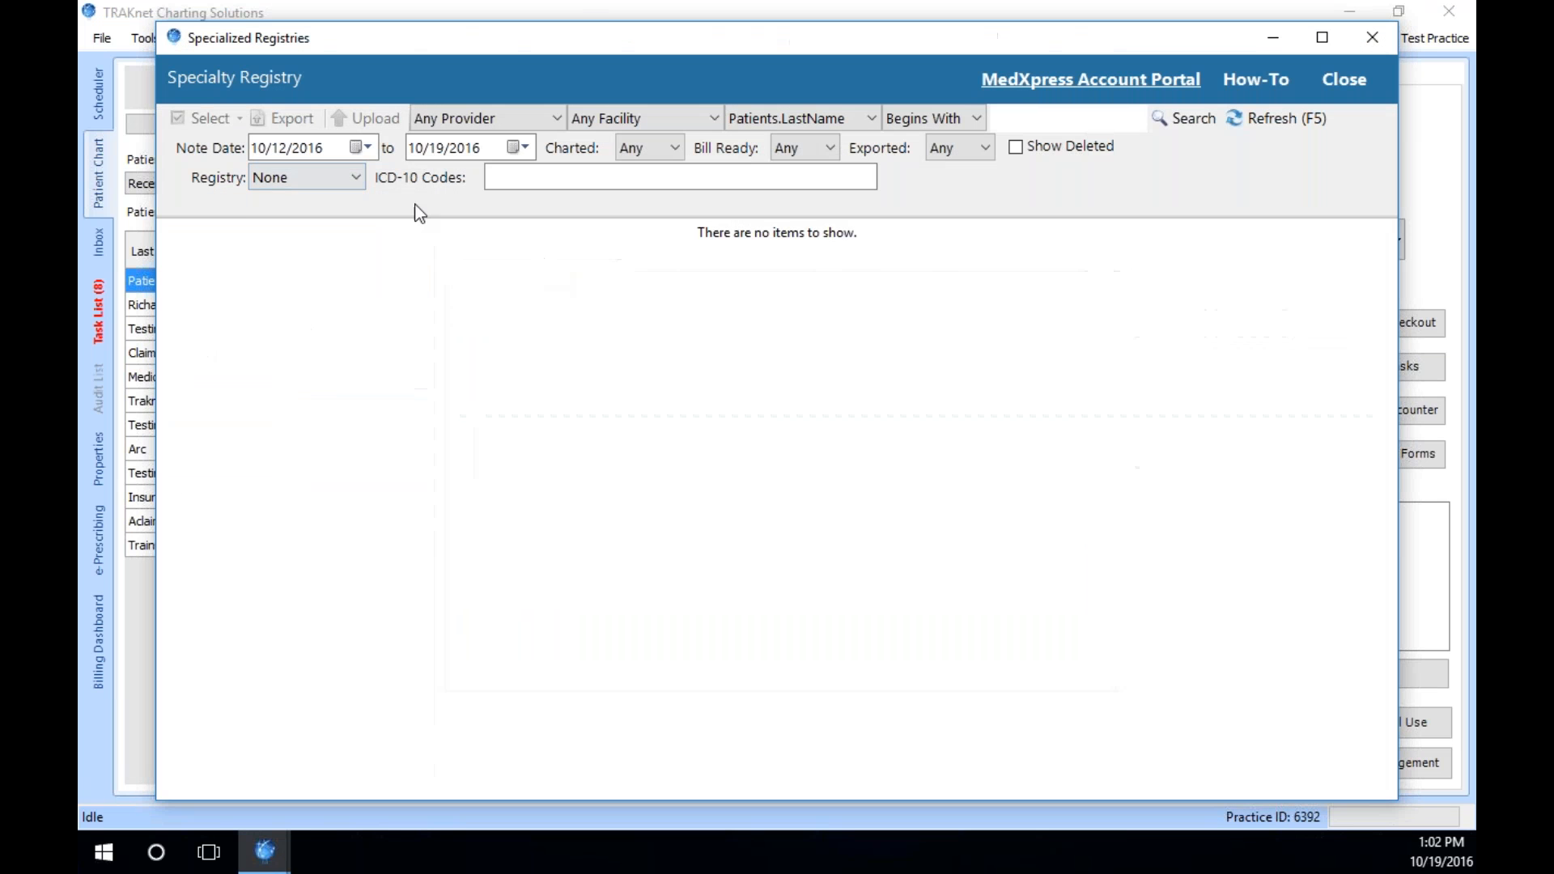
click(351, 181)
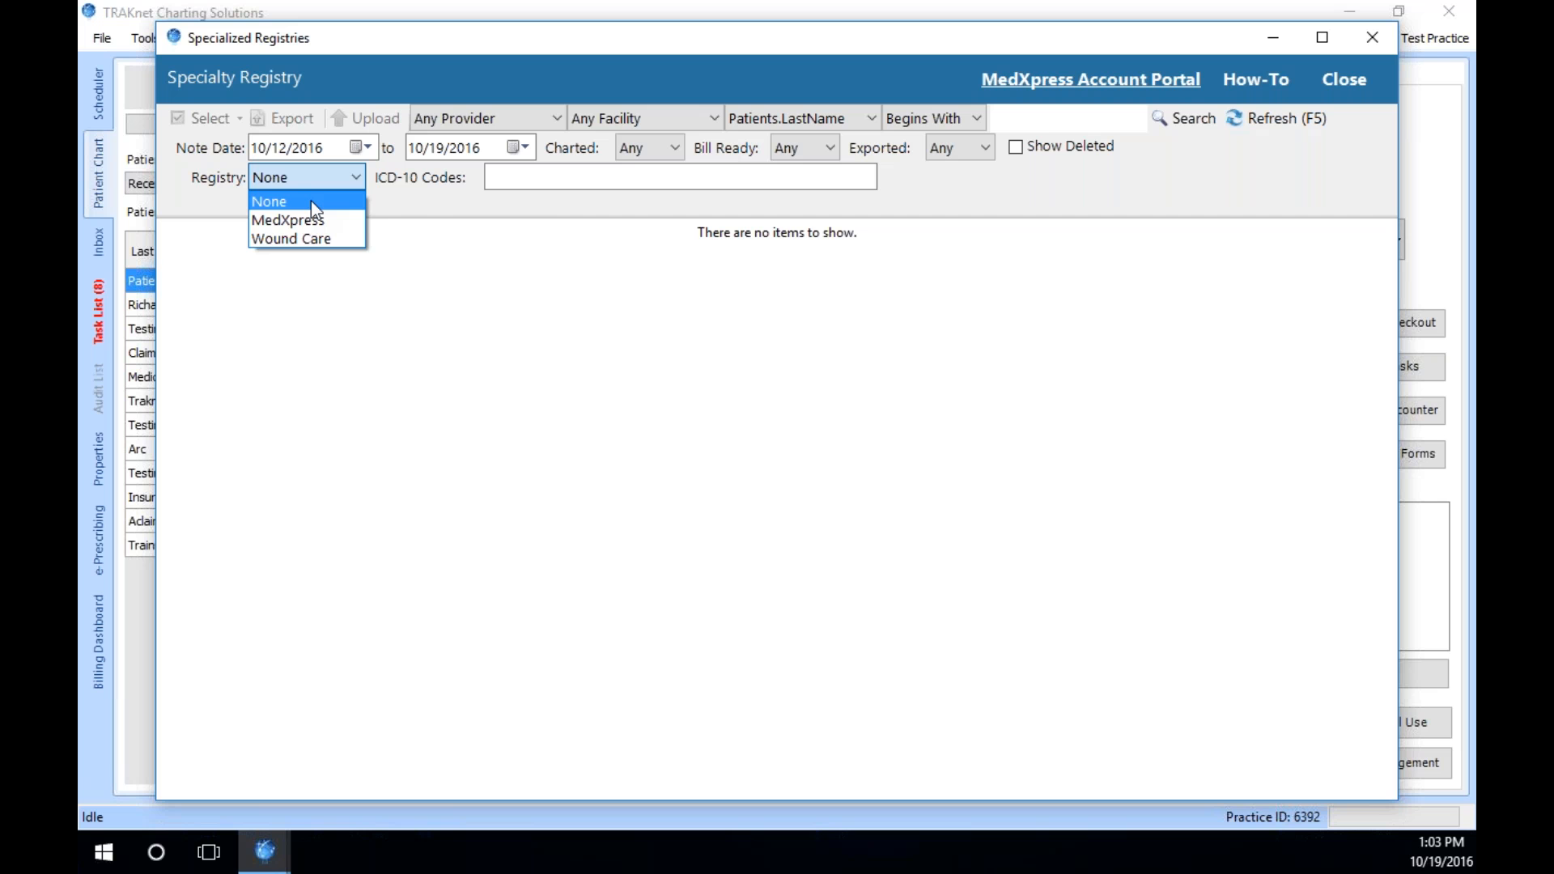
click(319, 240)
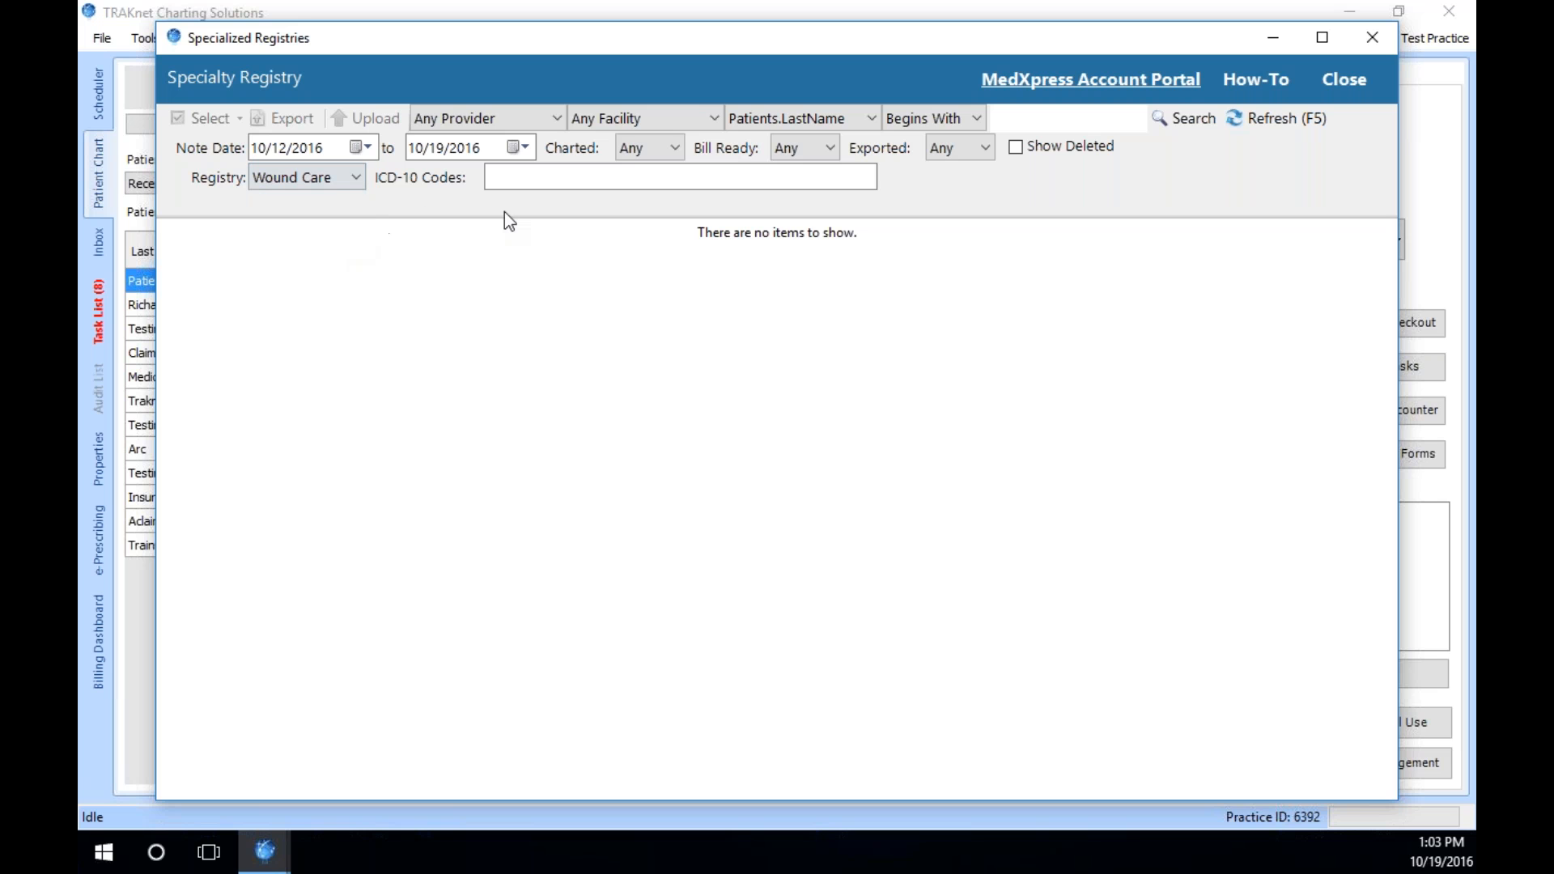
click(510, 177)
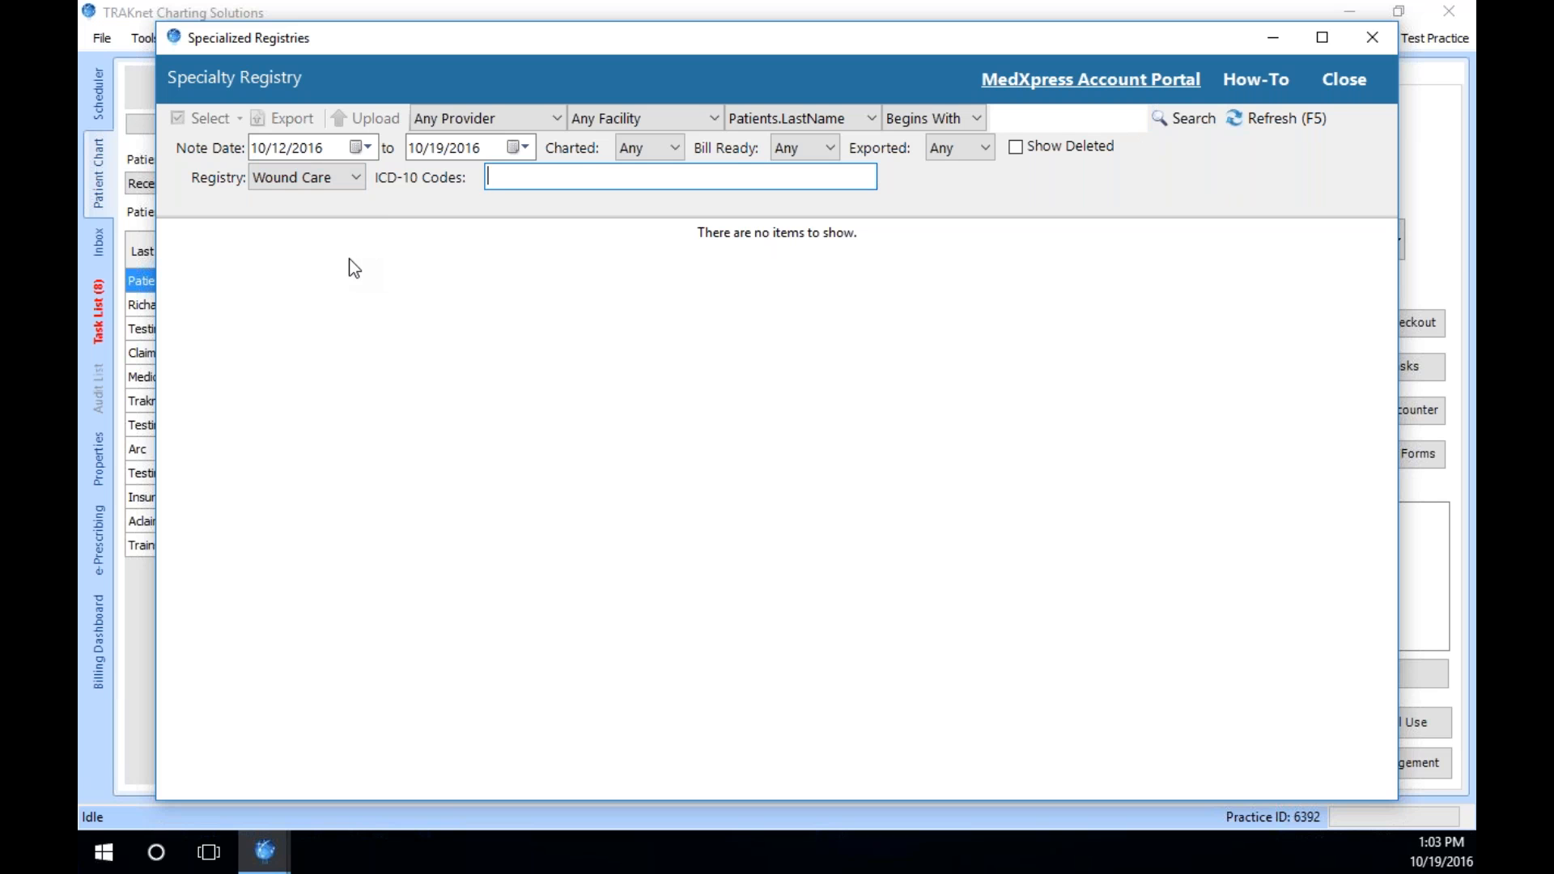
text(I10)
click(1192, 125)
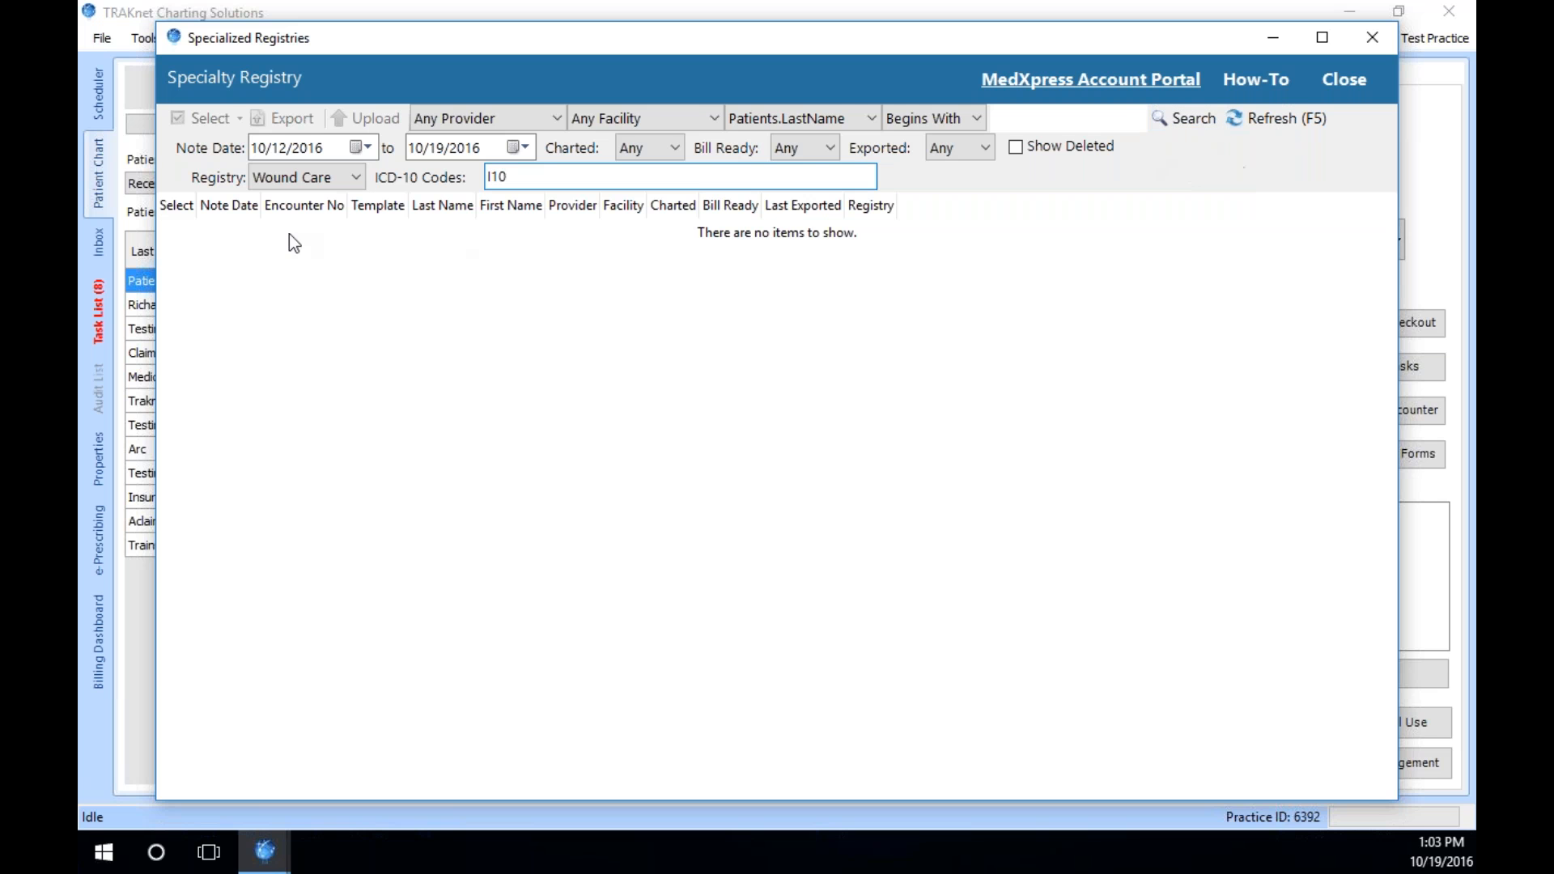
- Set the start of the note date range to 1/1/2016 and repeat the encounter search
click(361, 147)
click(360, 180)
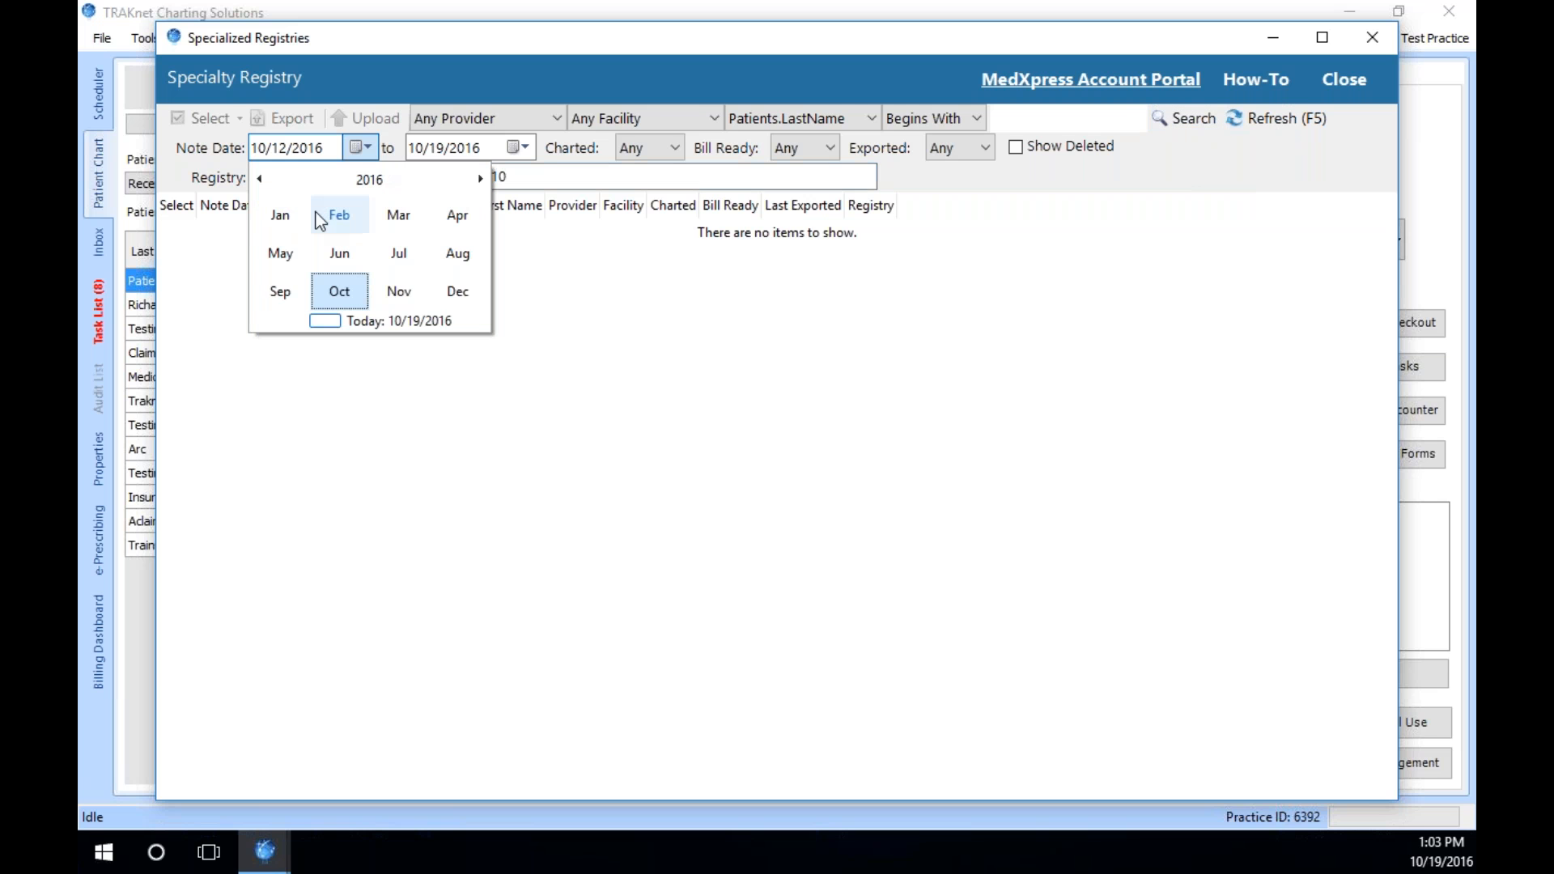
click(284, 217)
click(438, 221)
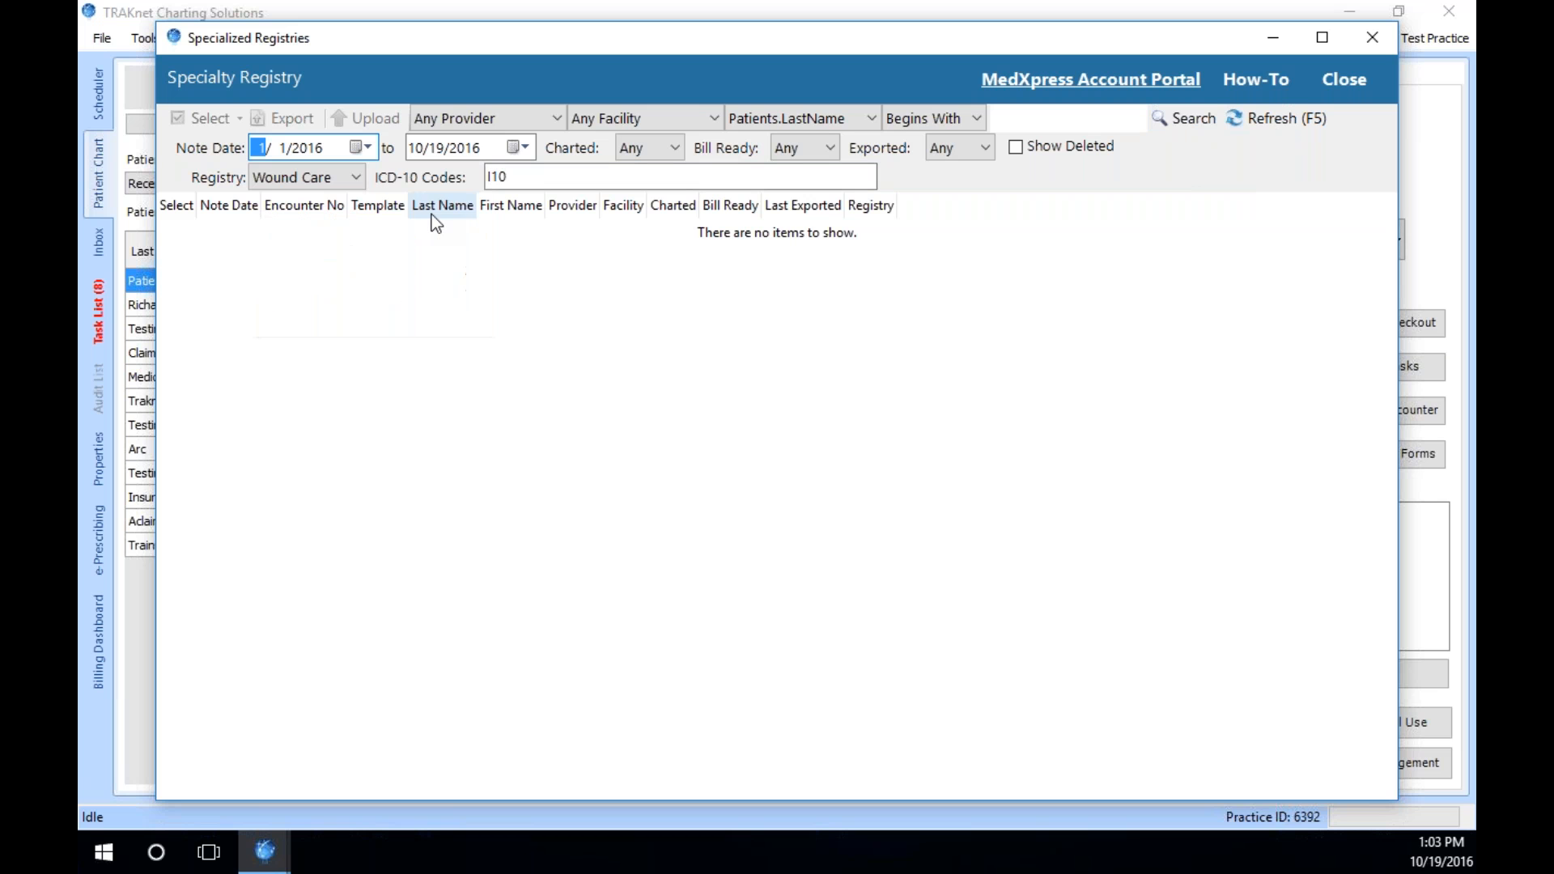
click(1184, 118)
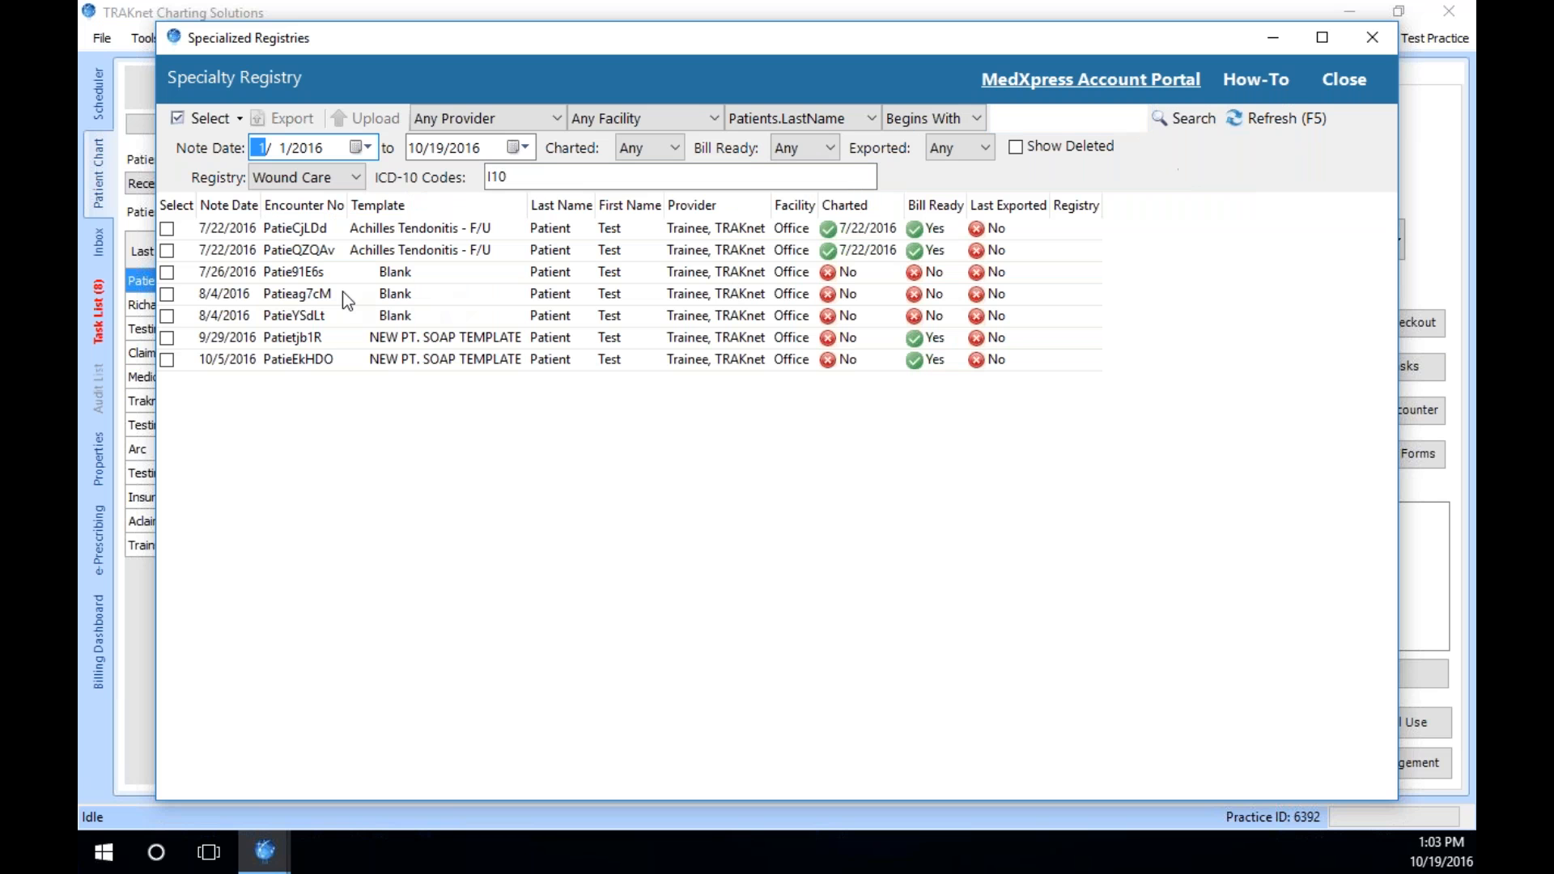
- Select every encounter listed in the Wound Care registry search results
click(168, 229)
click(168, 250)
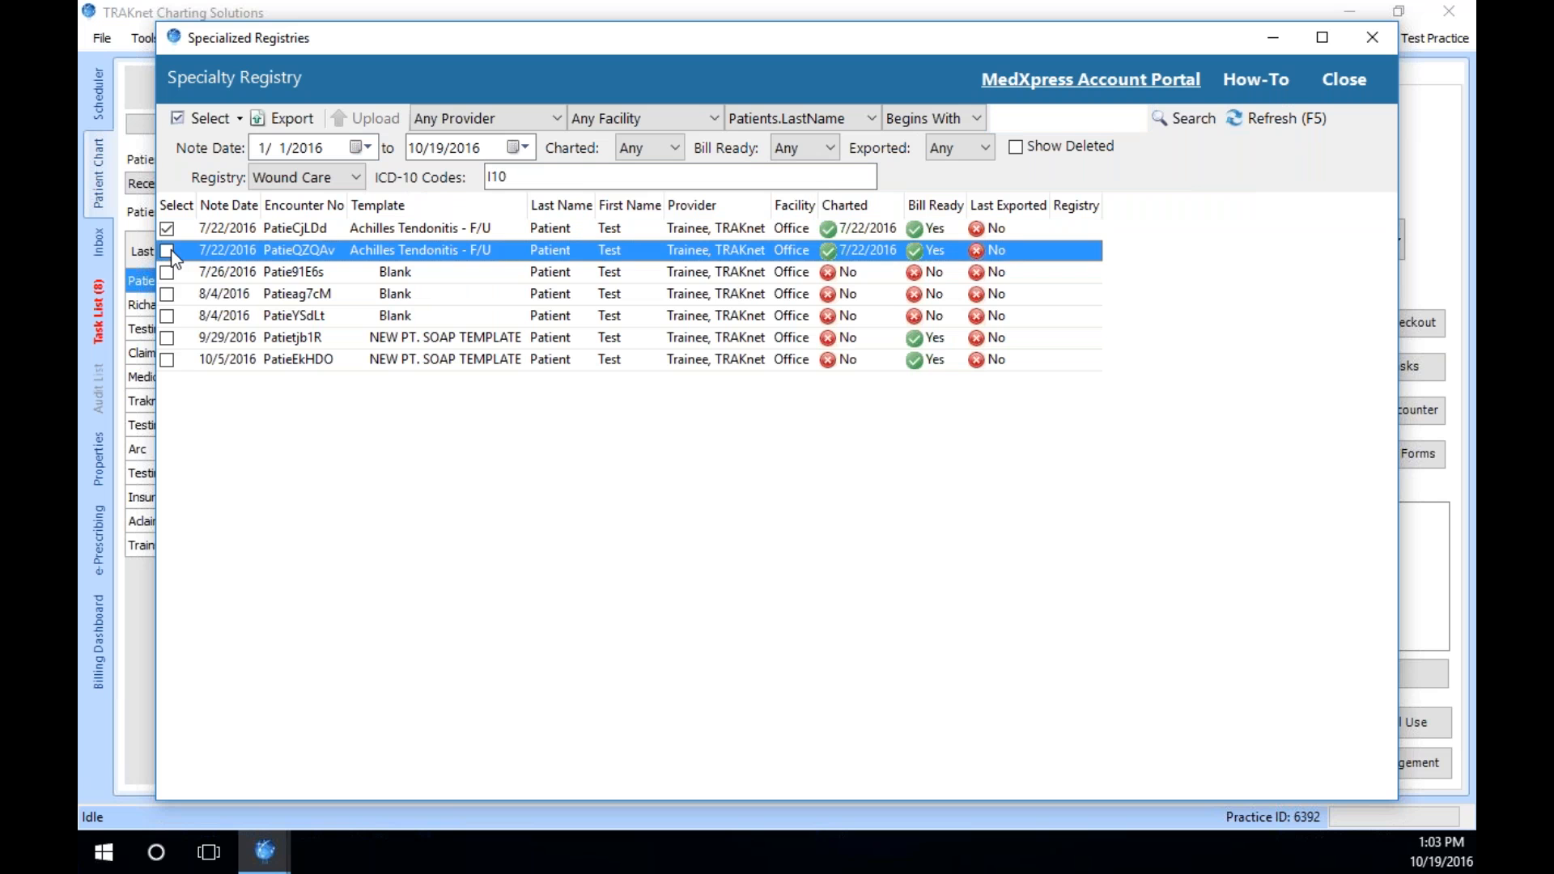
click(168, 272)
click(168, 294)
click(167, 316)
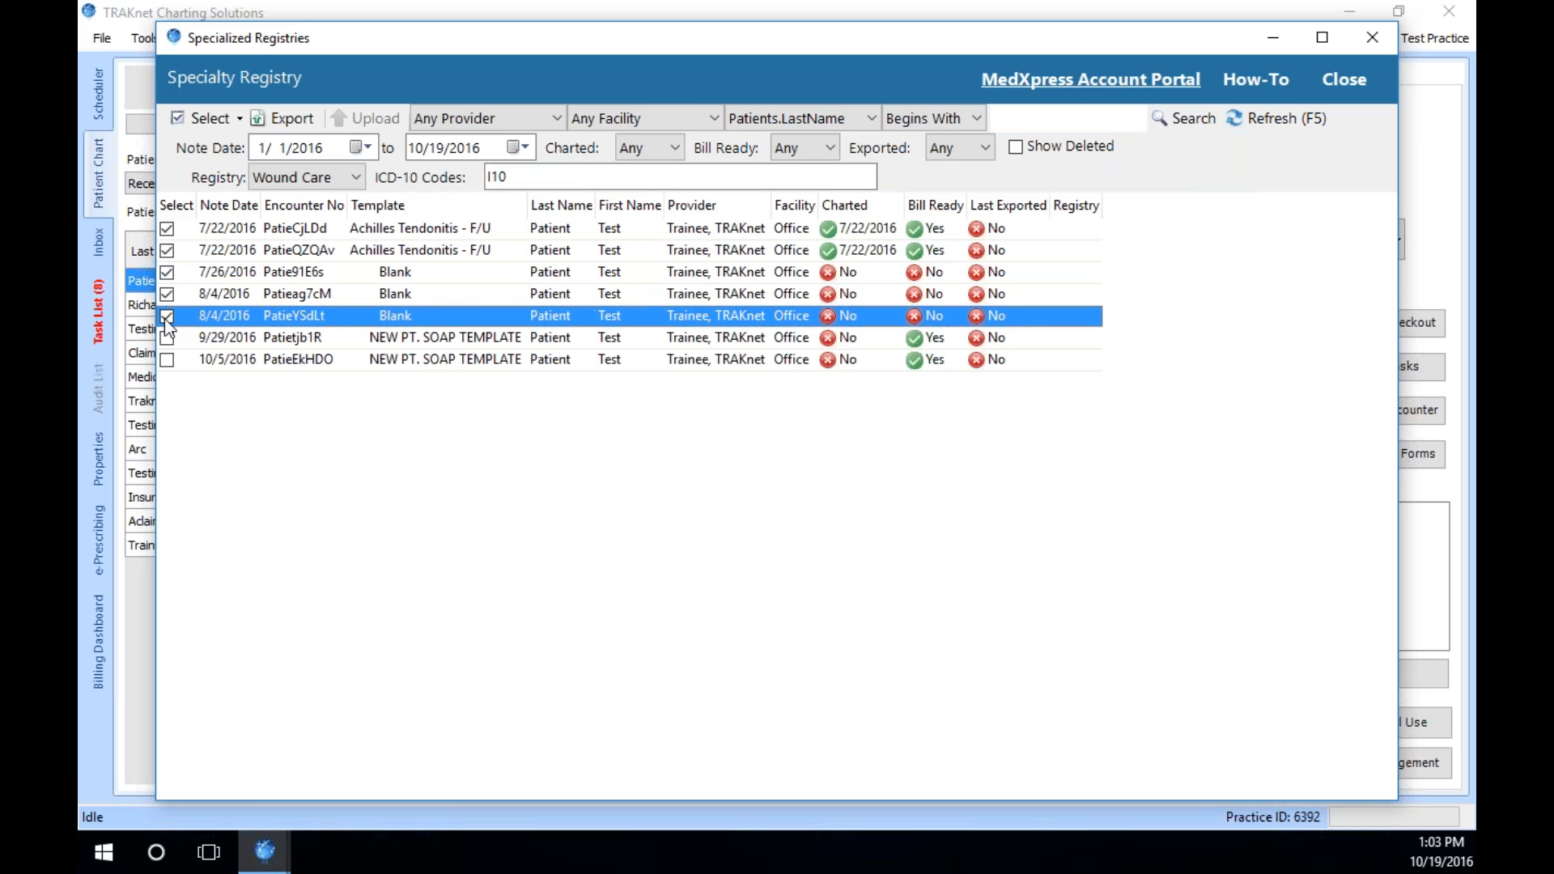
click(167, 337)
click(168, 359)
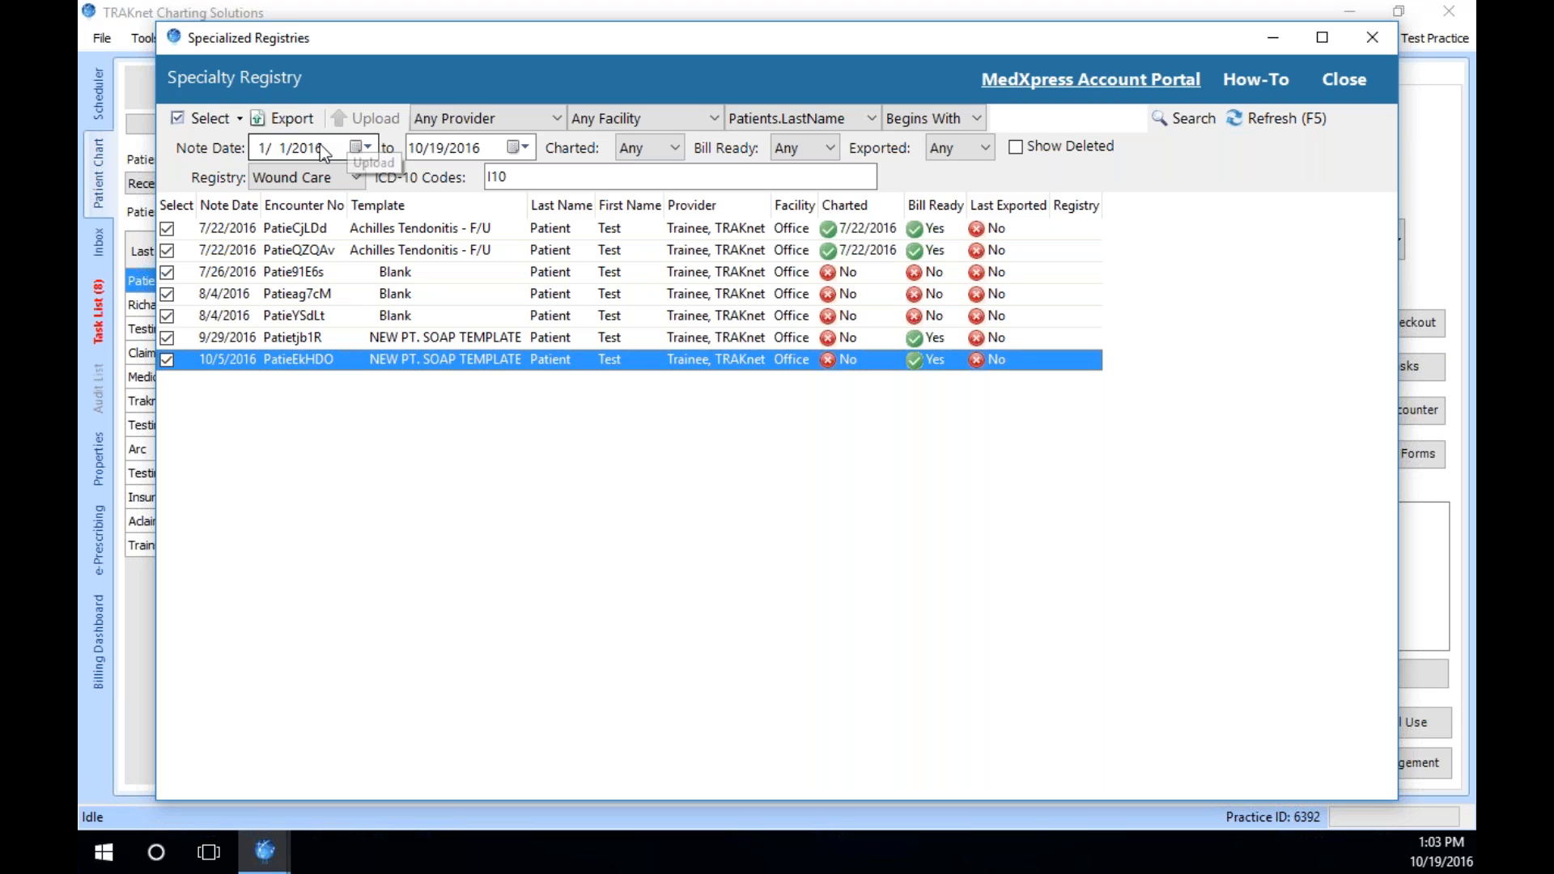
- Export the selected encounters' CCDAs to the Desktop without opening the folder, and close the registry report
click(284, 127)
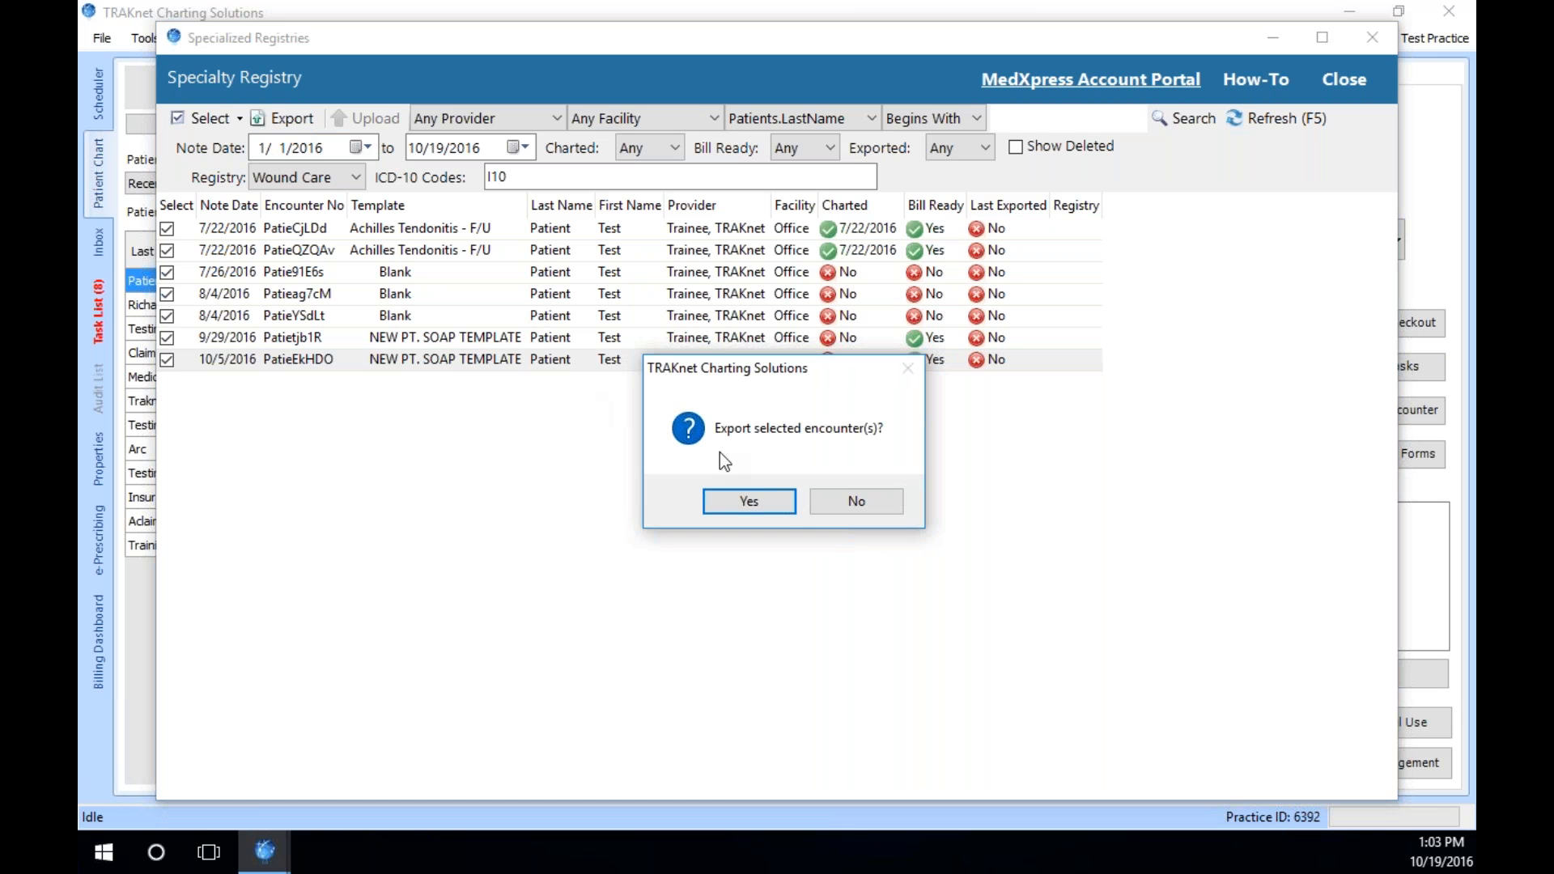
click(779, 501)
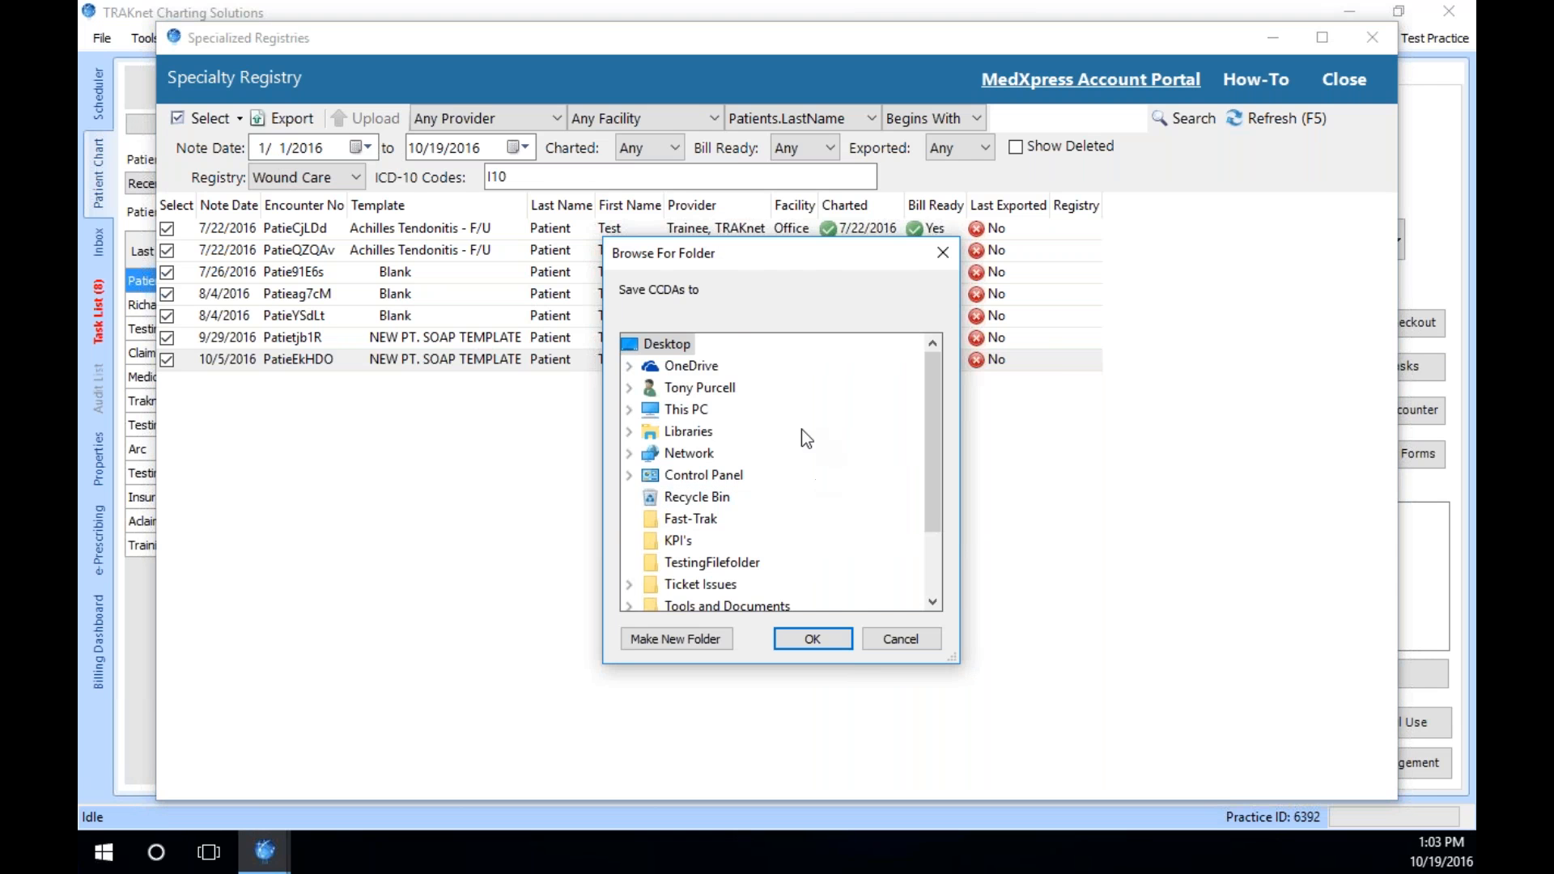
click(840, 642)
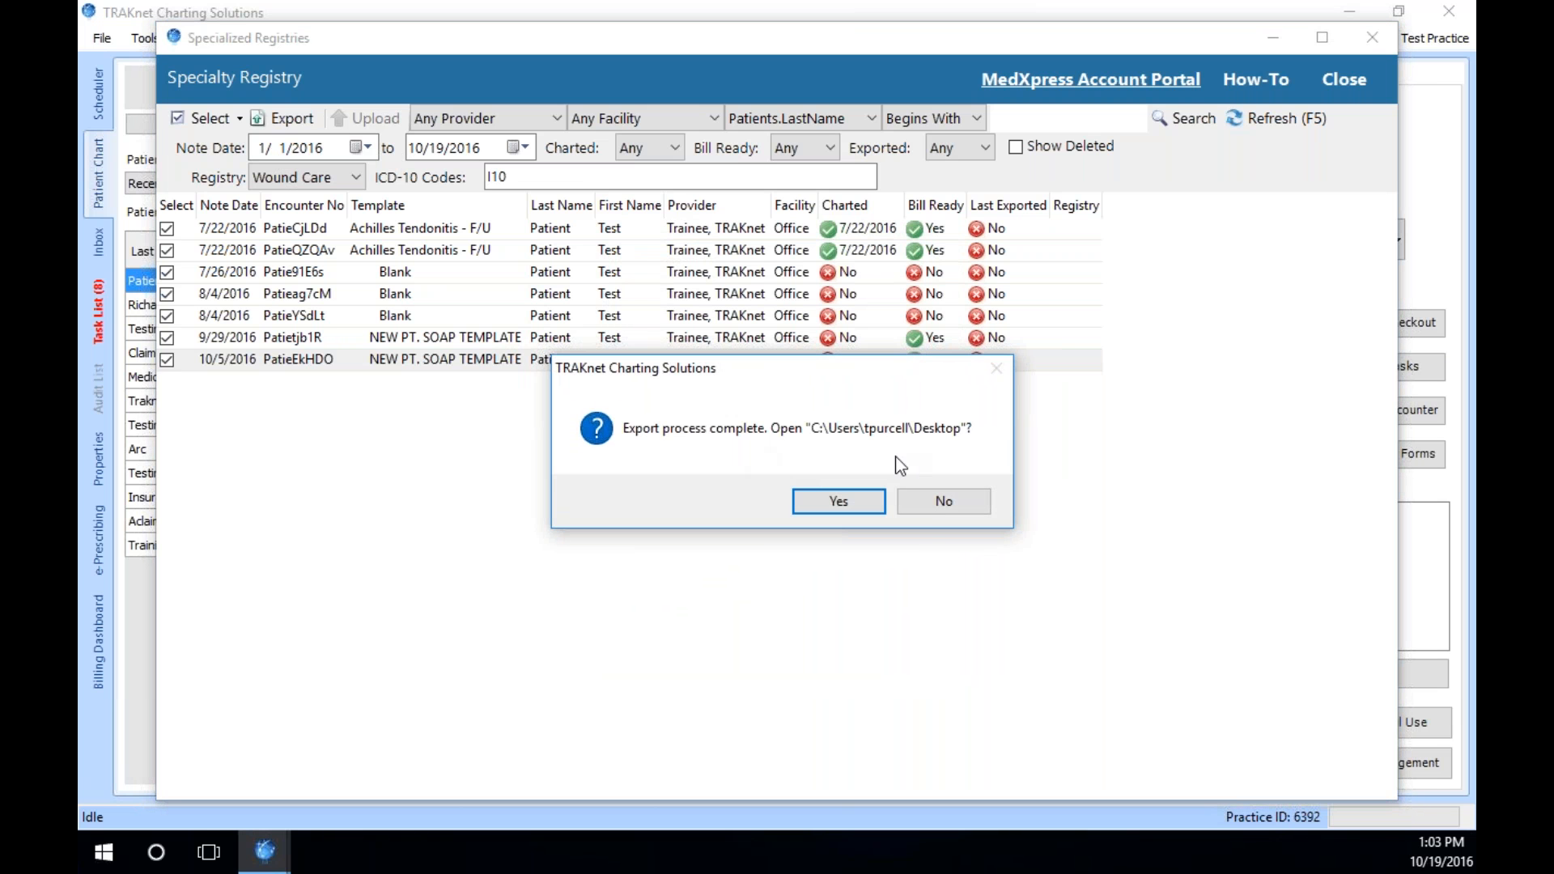
click(935, 504)
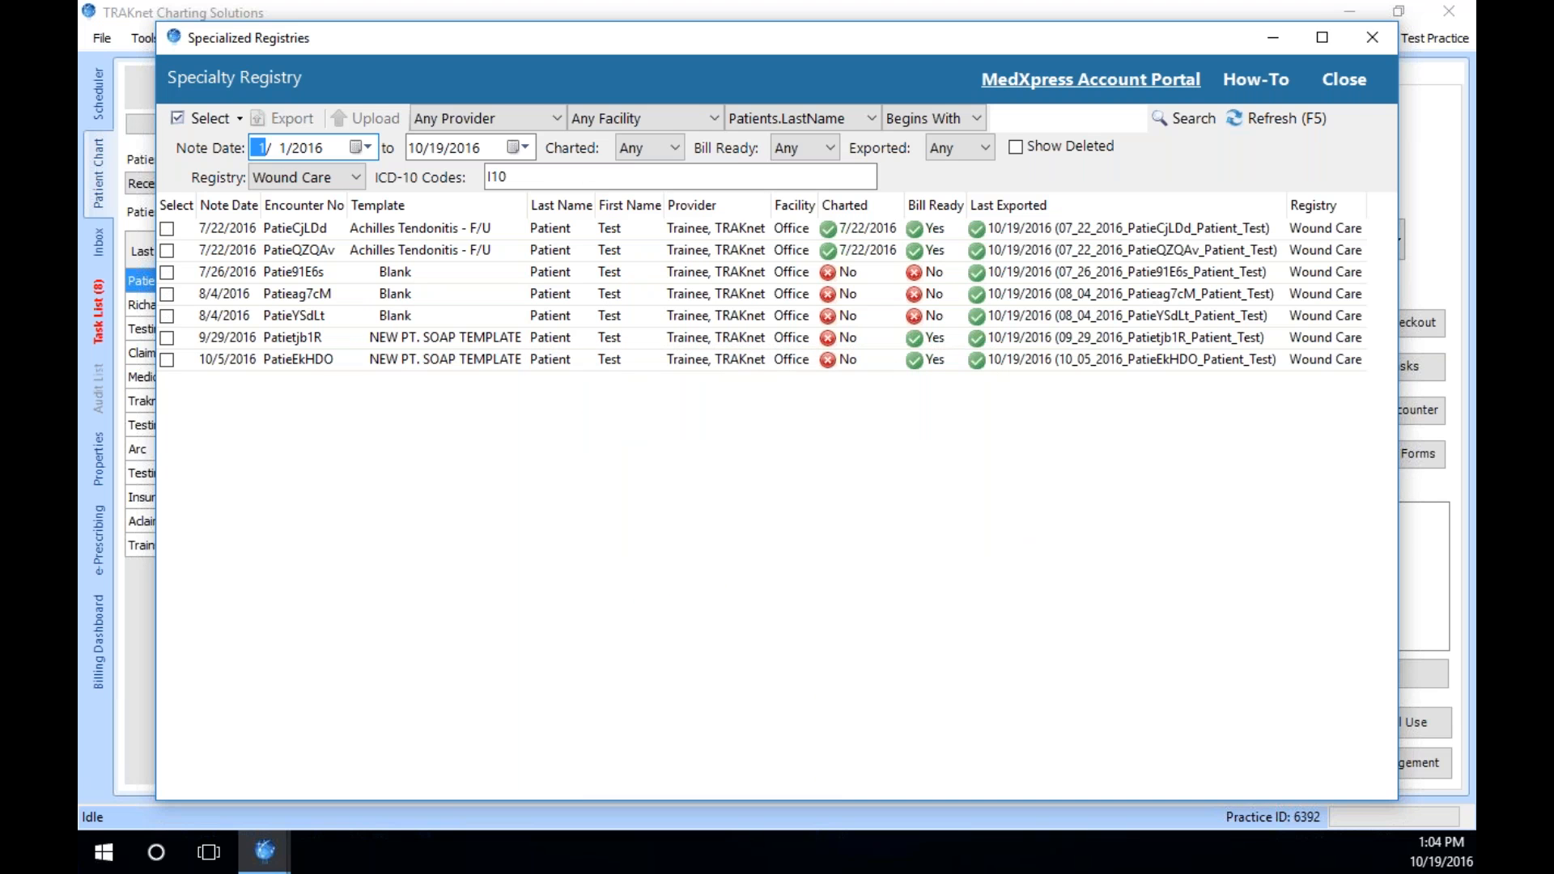
click(1351, 92)
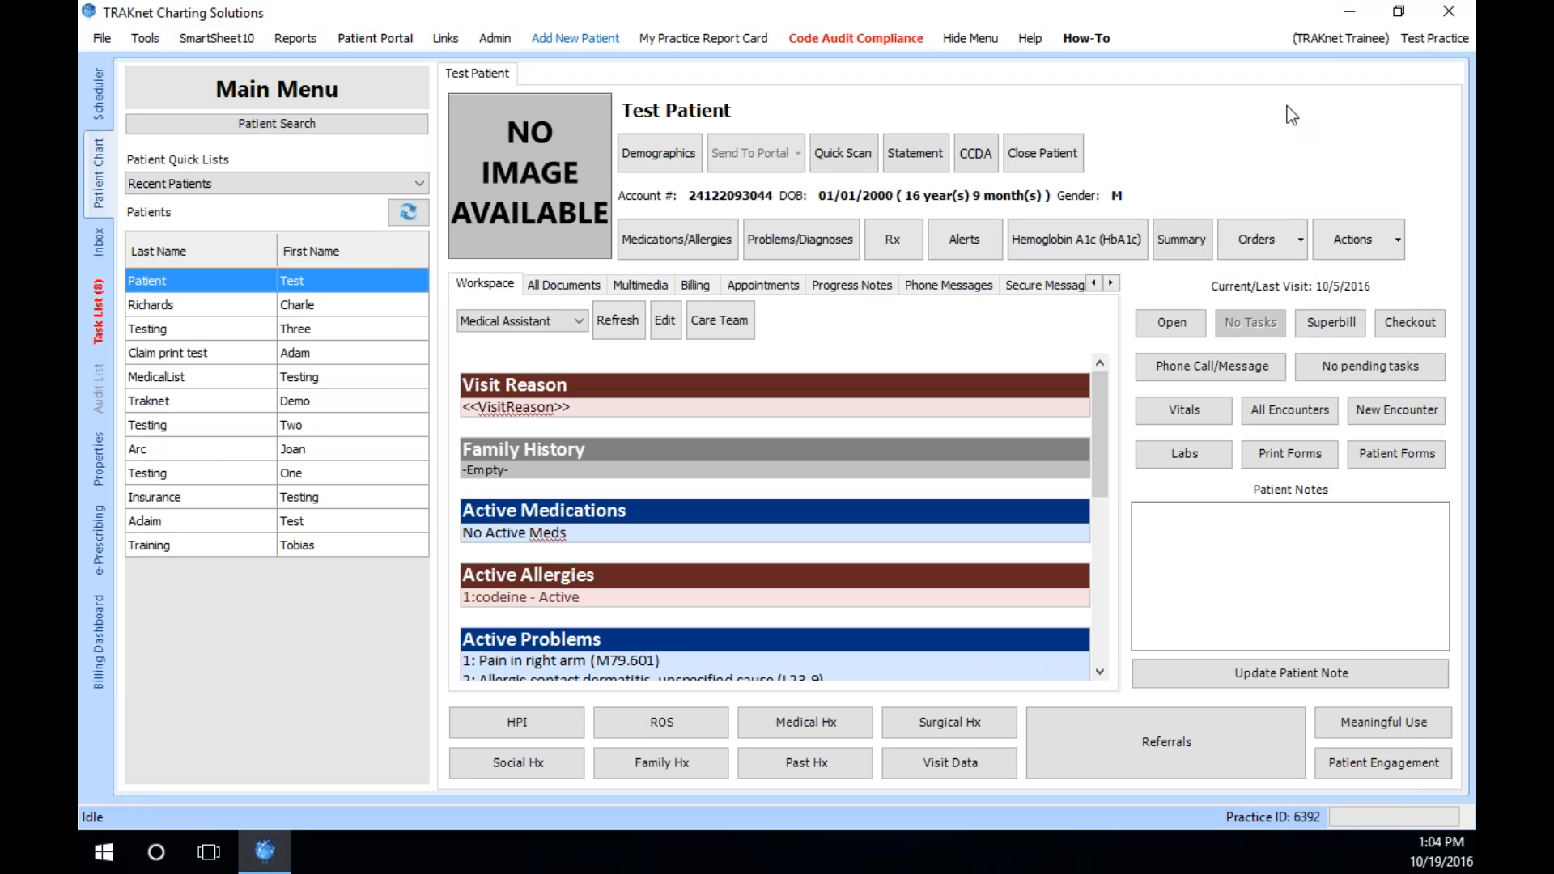
- Open the Merge Duplicate Patient tool
click(151, 40)
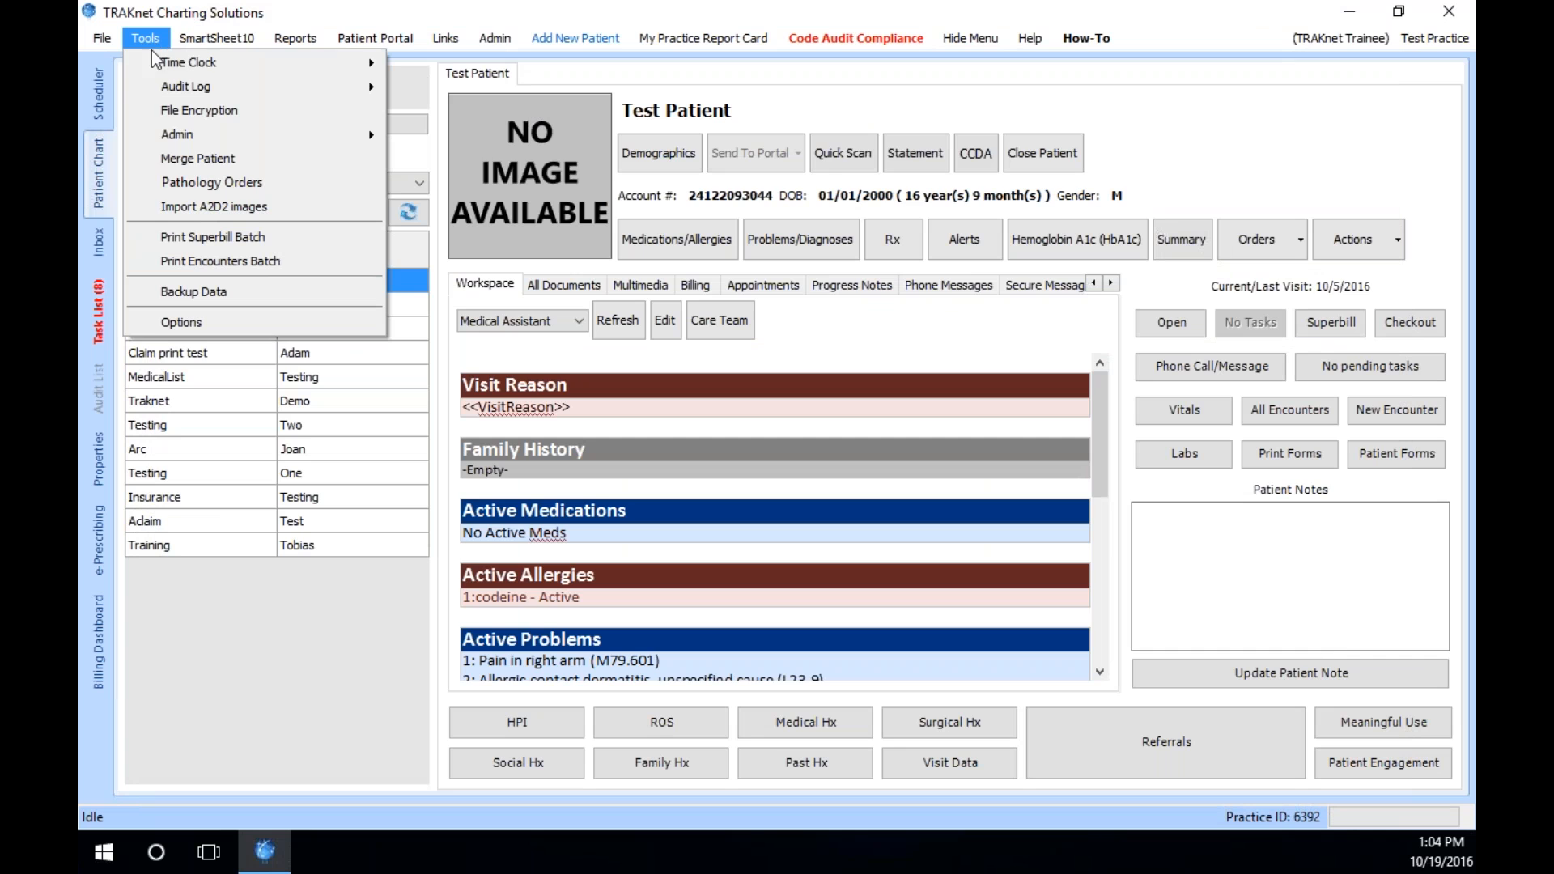
click(174, 159)
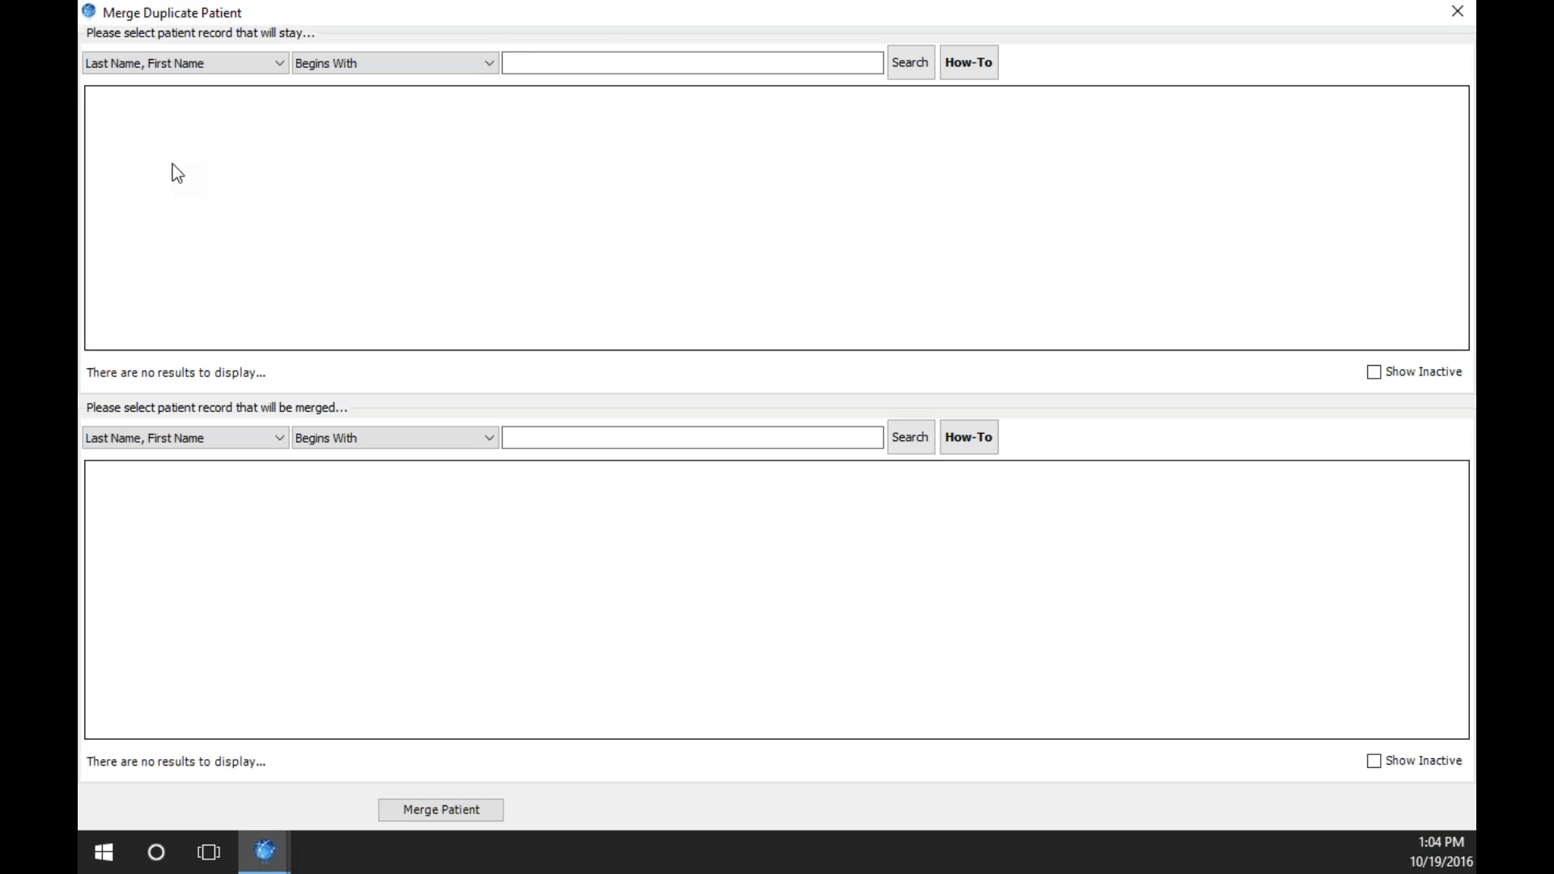
- Search for the patient record that will stay, using a last name beginning with "patie"
click(559, 59)
text(patie)
click(911, 62)
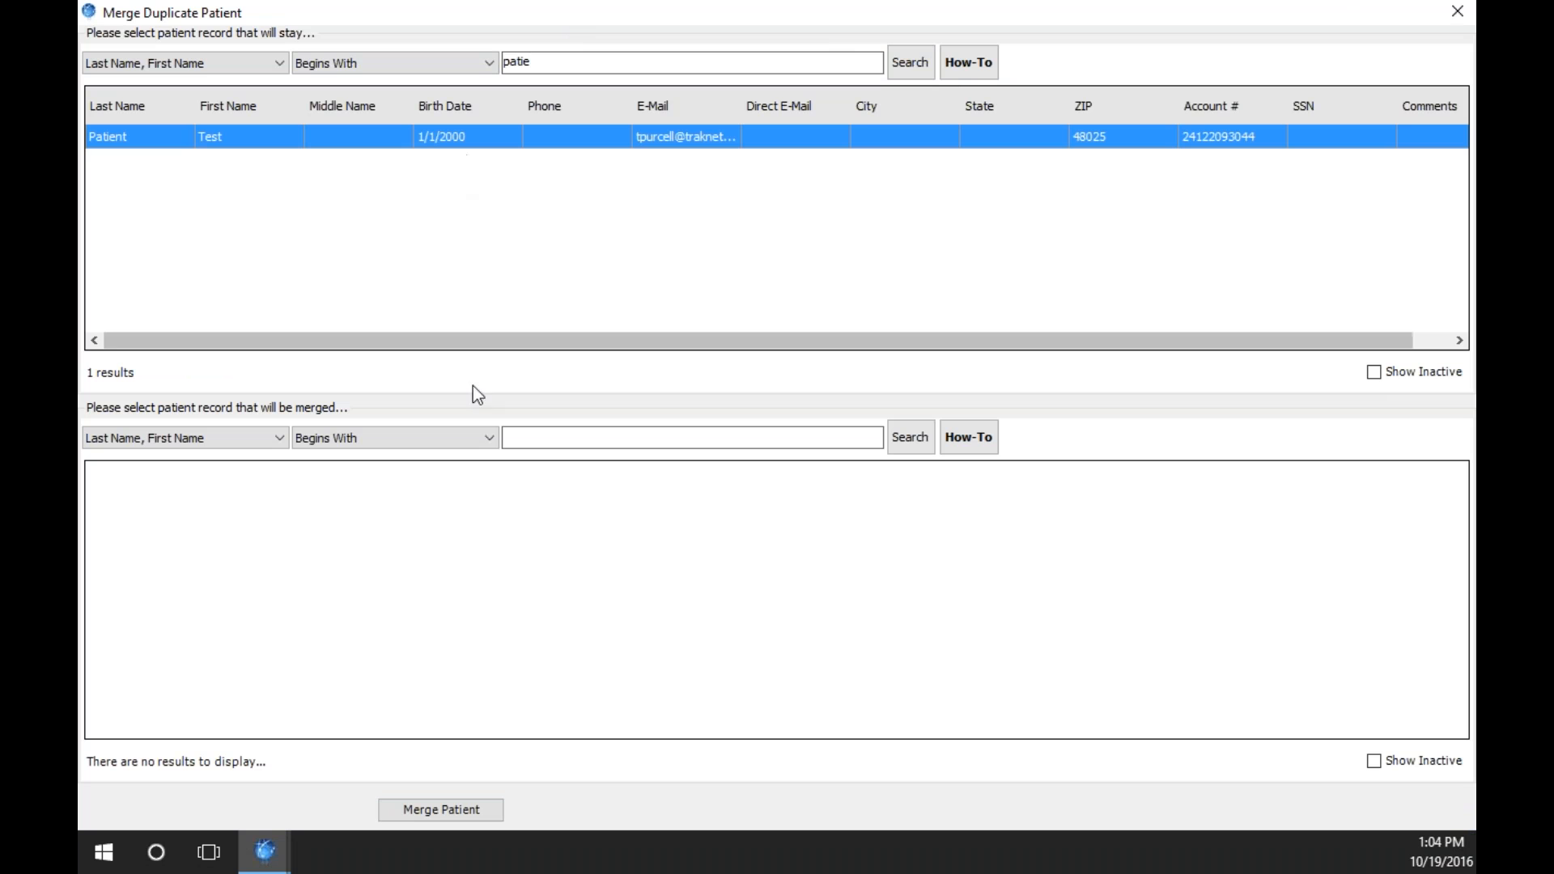
- Search for the record that will be merged using "test", select the one with the Training comment, and close the tool without merging
click(524, 436)
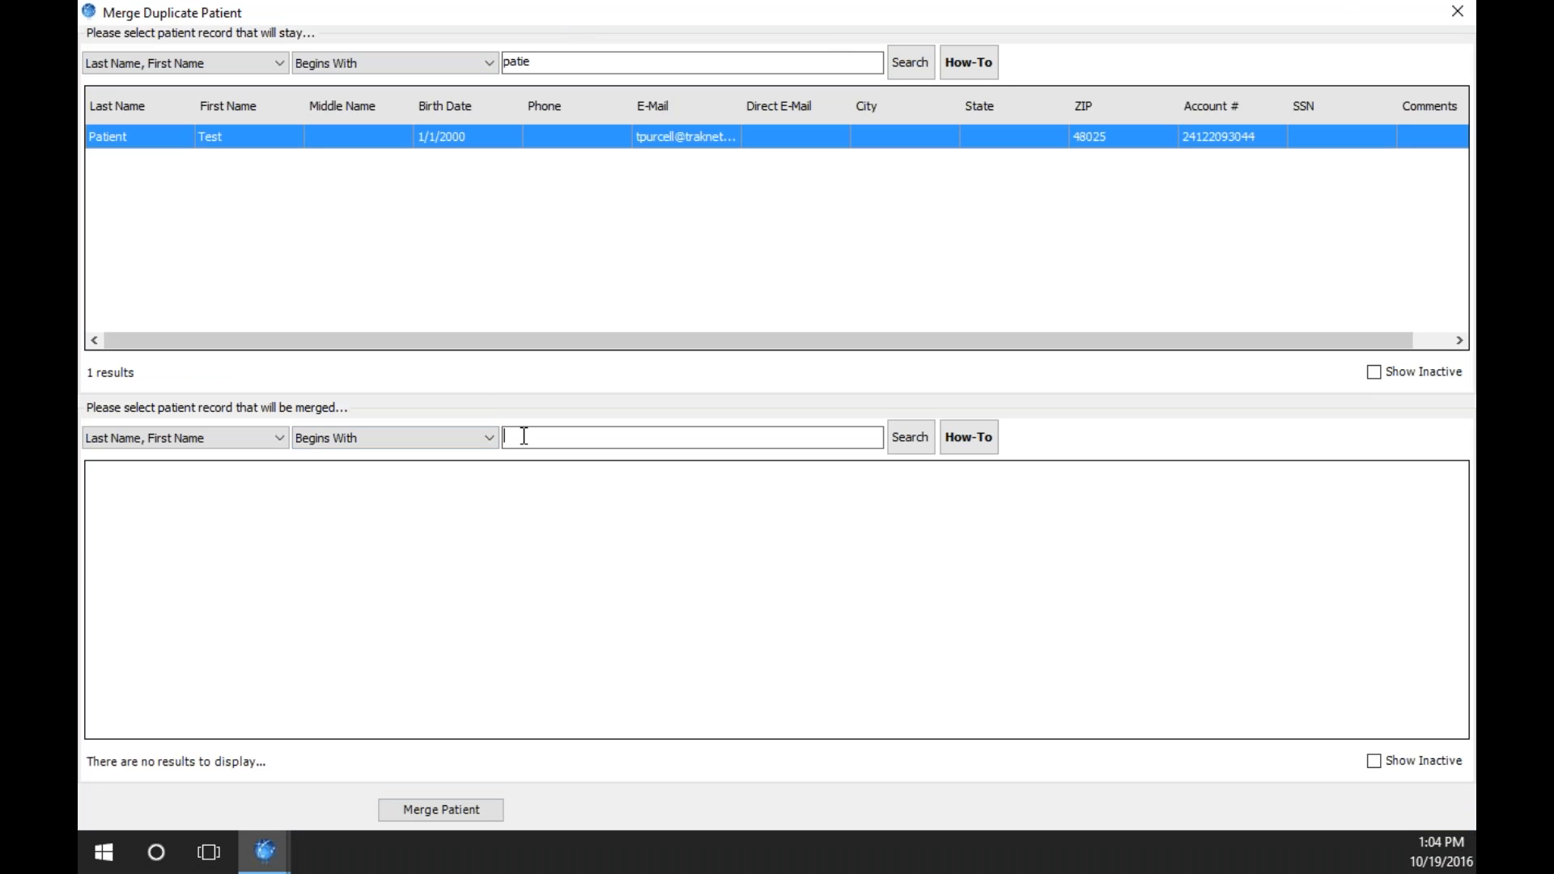
click(524, 437)
text(test)
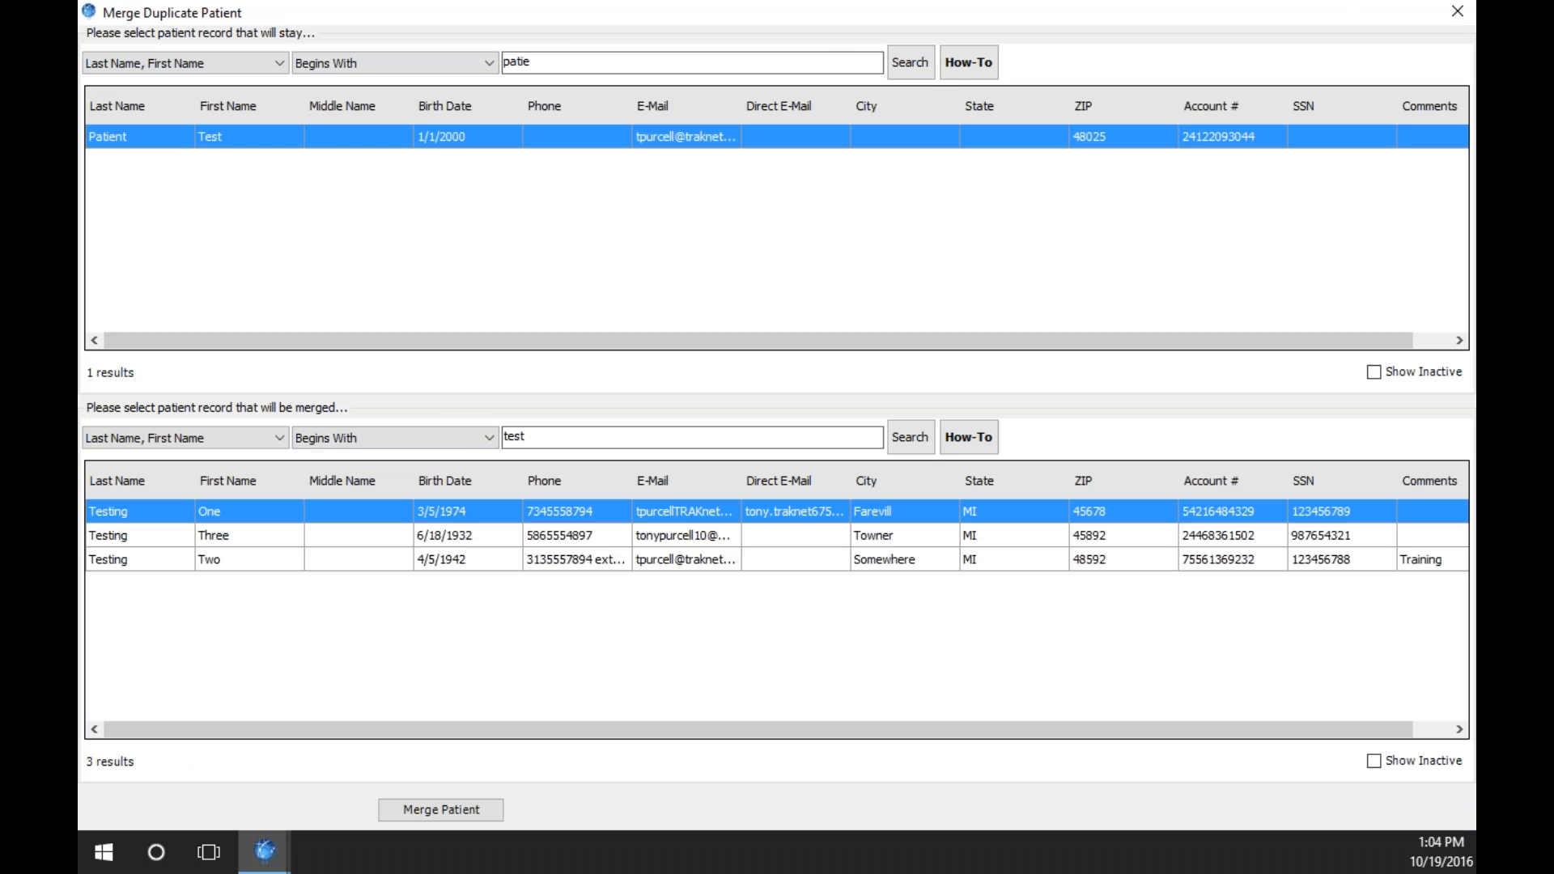
click(281, 566)
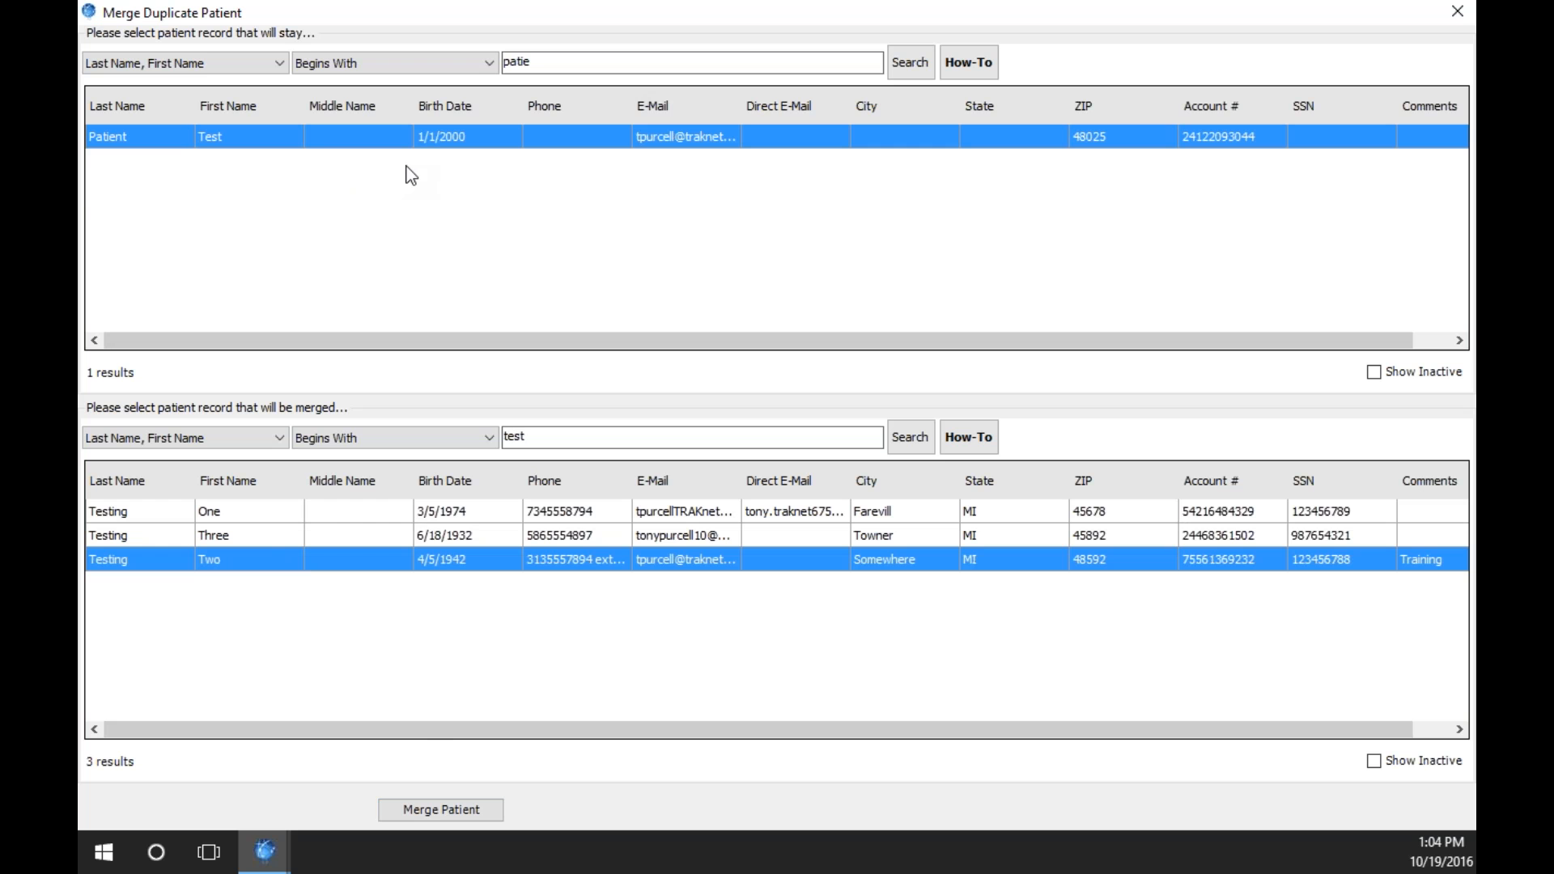
click(1455, 12)
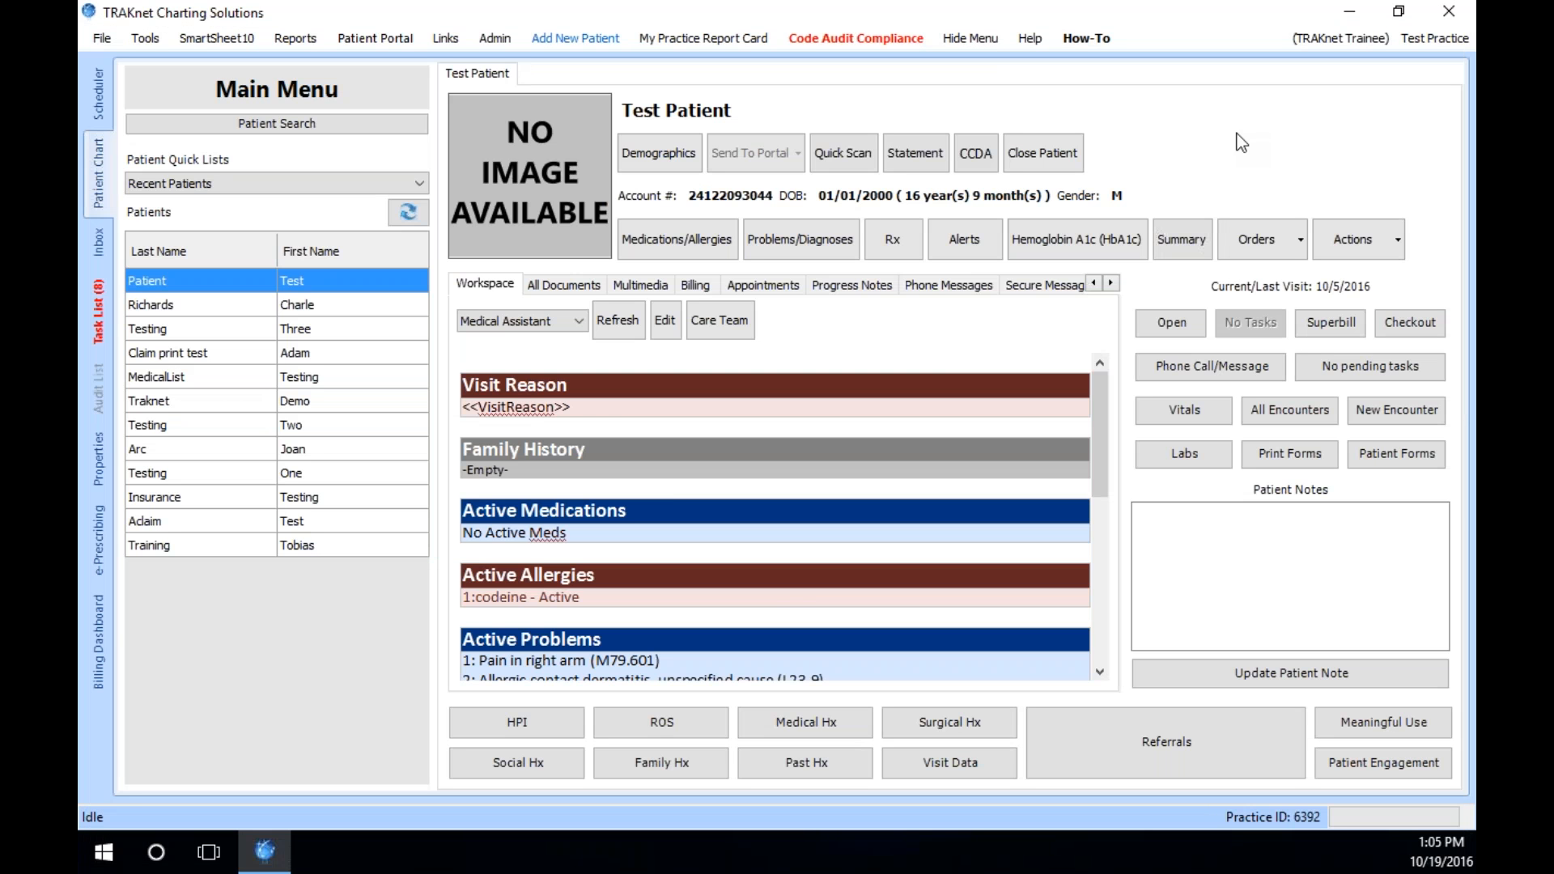
- Show the available audit log types for logins, patients and prescriptions/refills without opening any of them
click(160, 42)
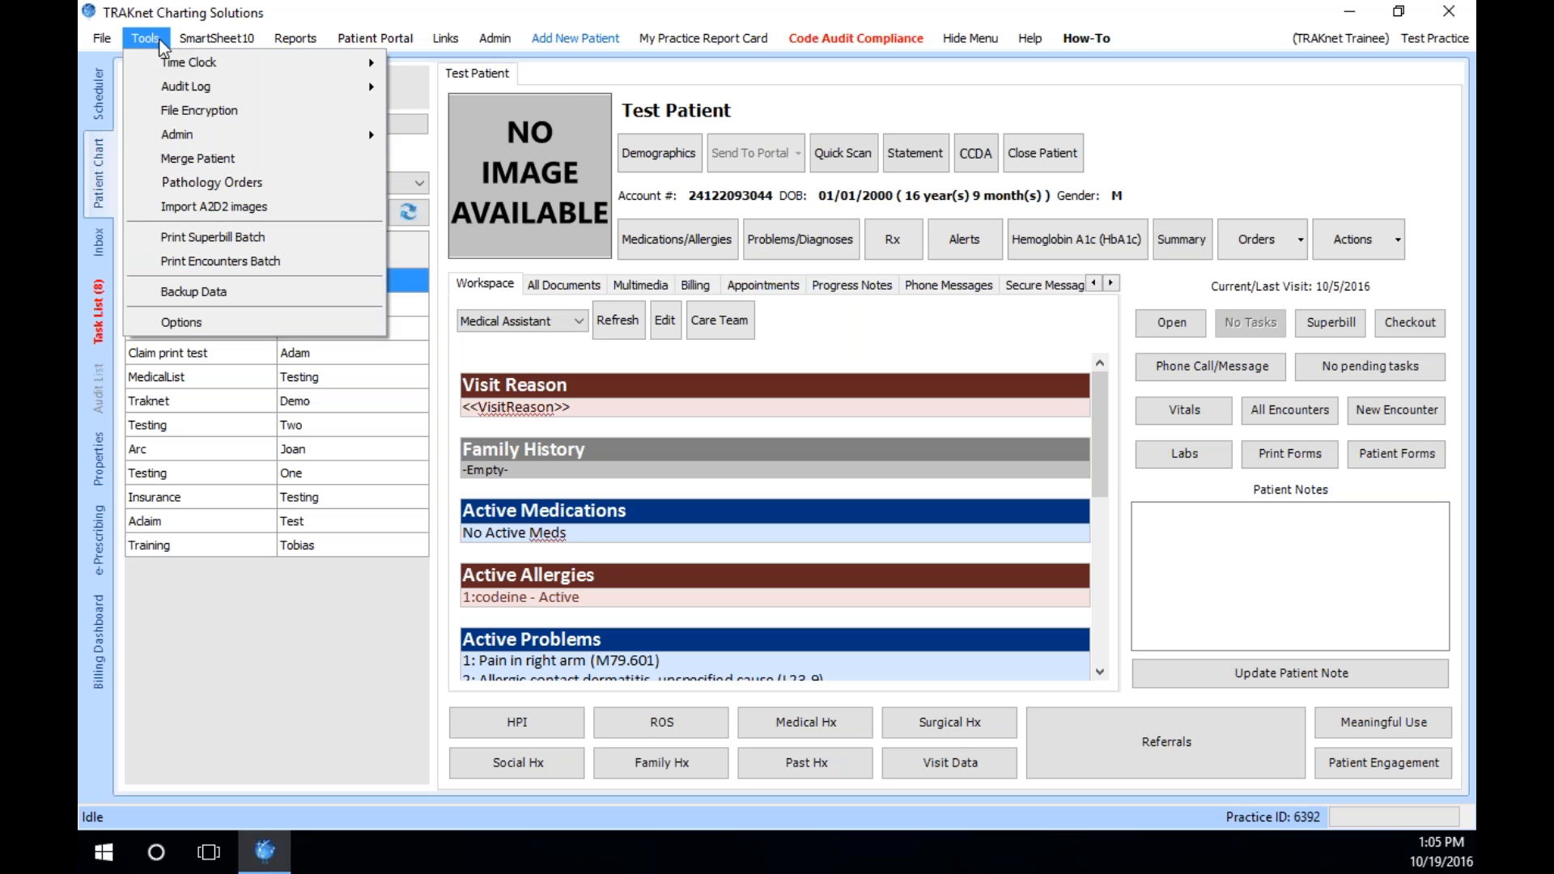
mouse_move(158, 89)
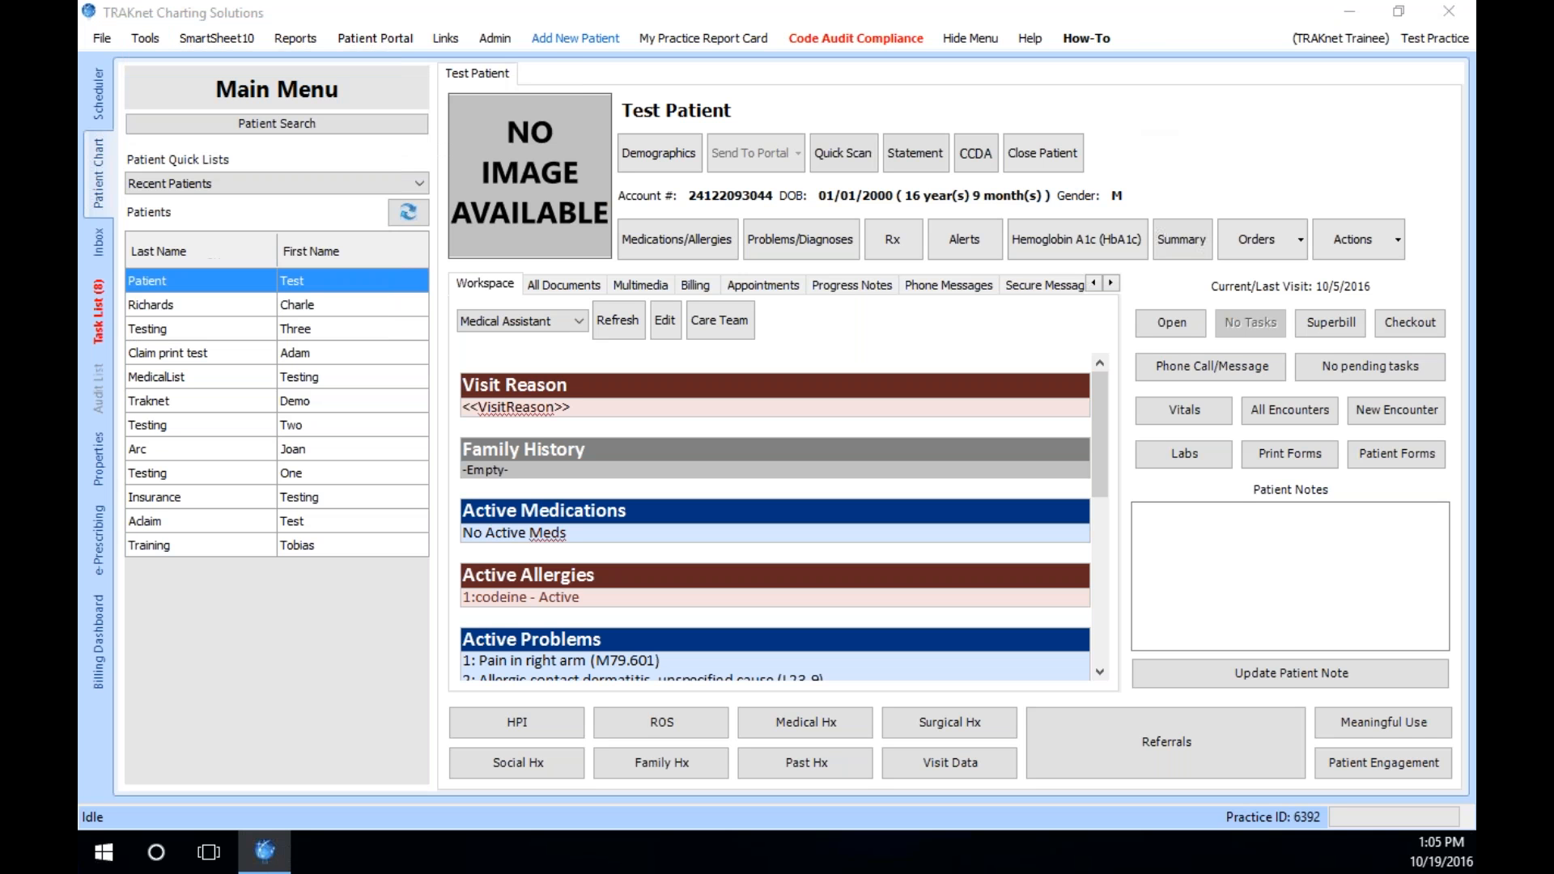
click(141, 39)
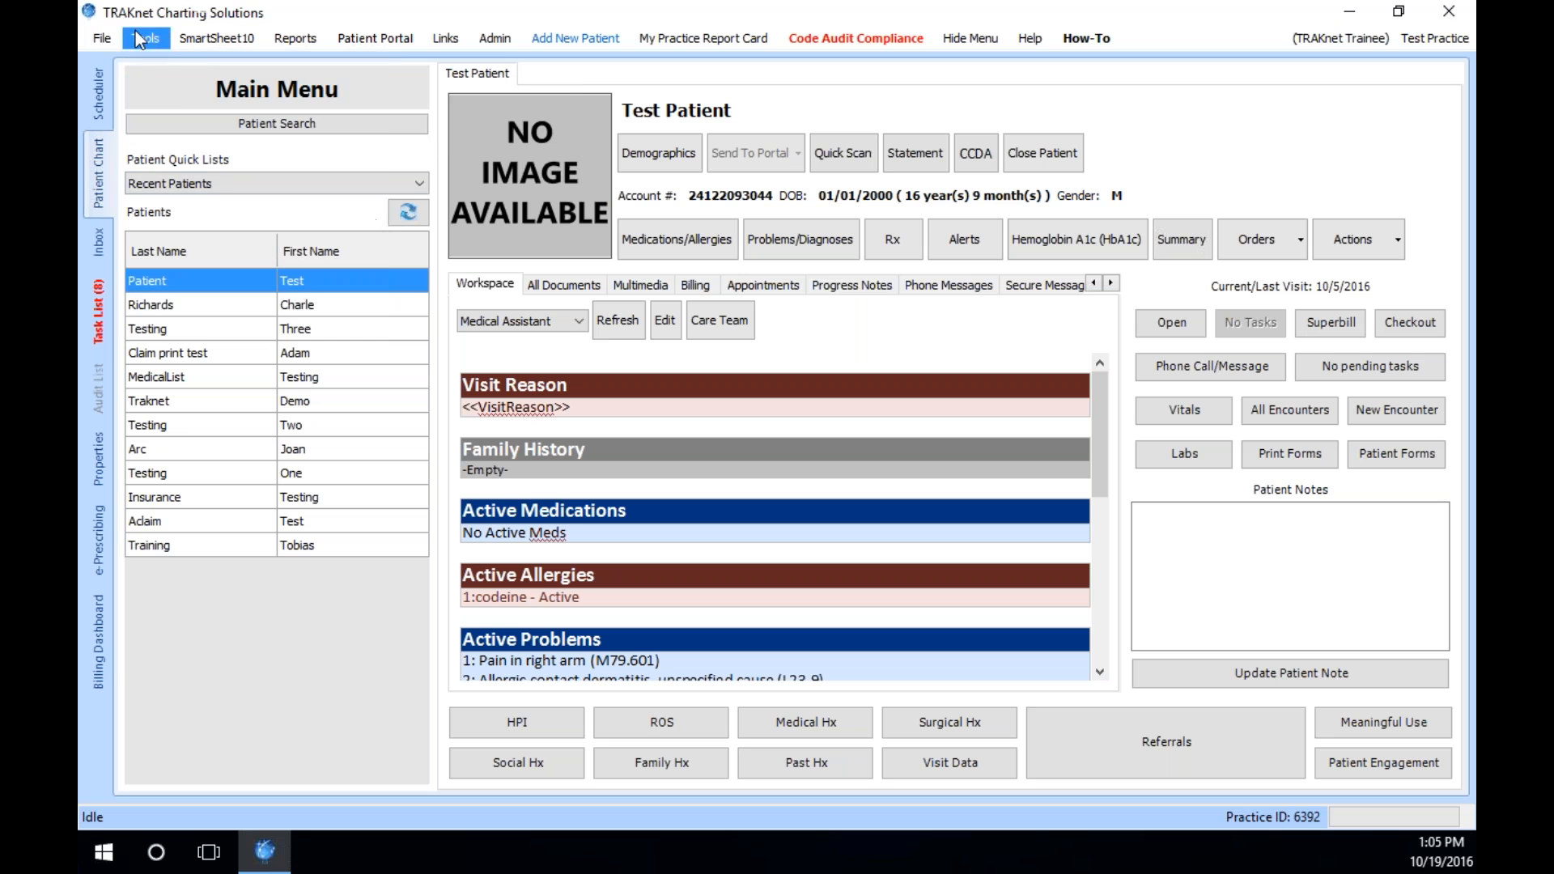
click(146, 39)
mouse_move(243, 86)
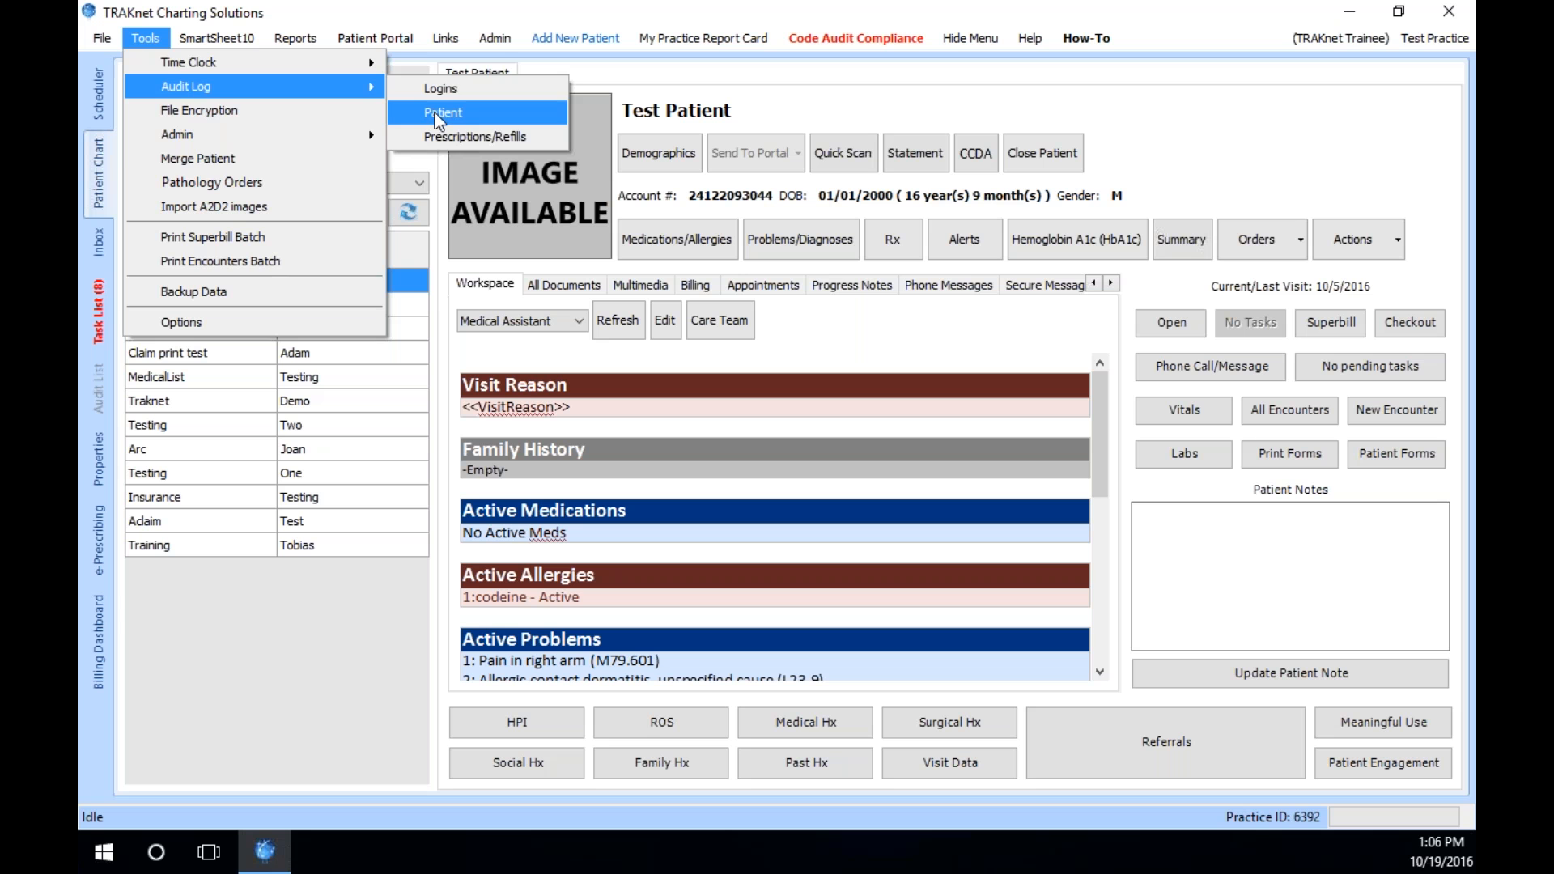
click(656, 112)
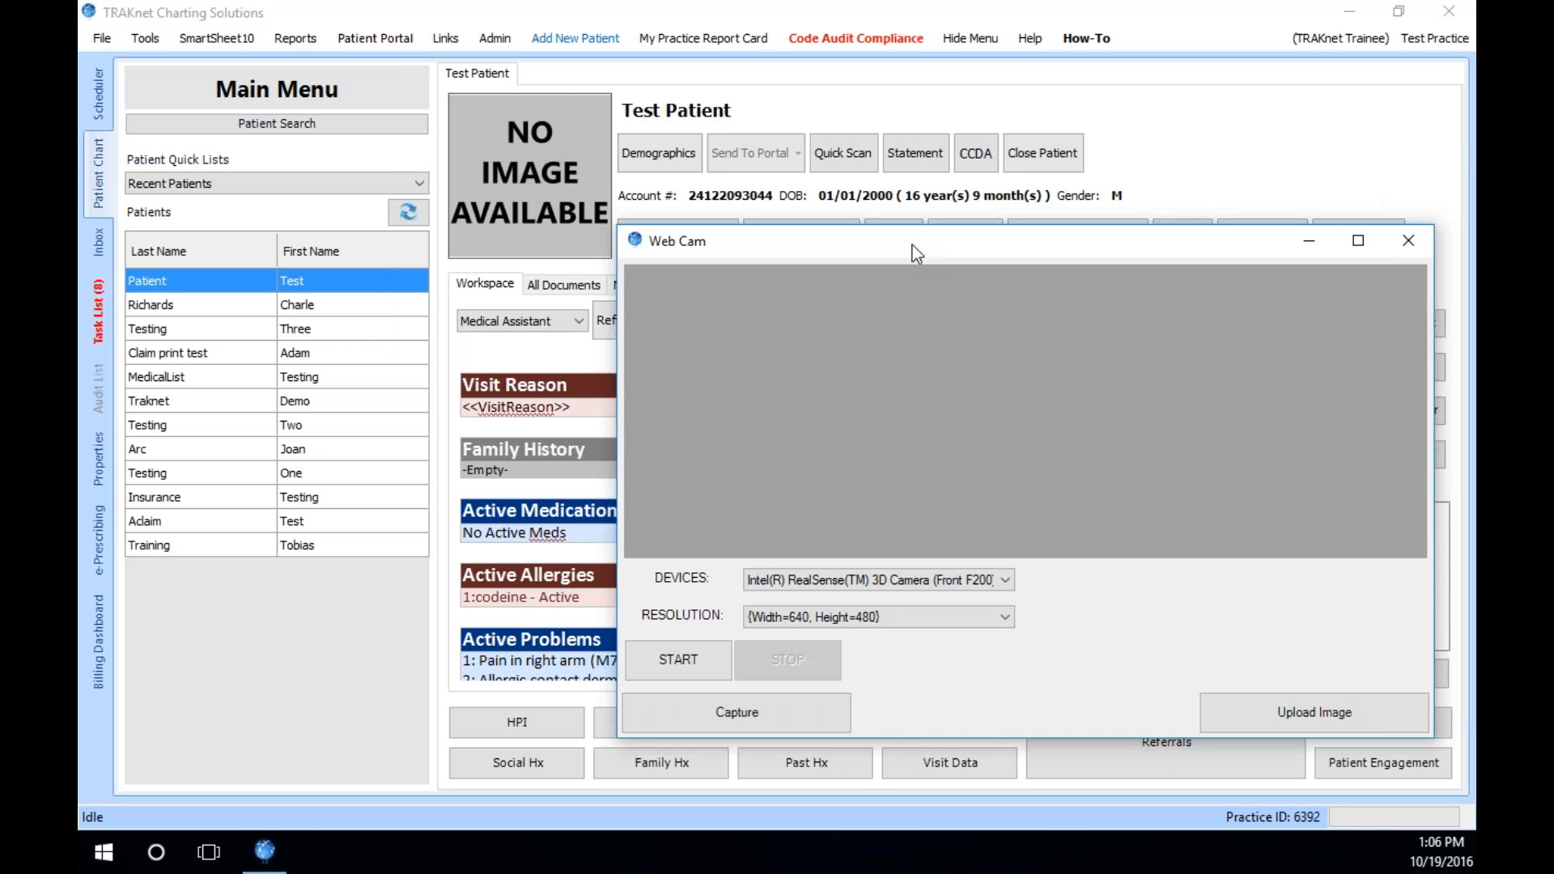
- Maximize the Web Cam window and choose the Intel RealSense 3D Camera Virtual Driver device at 320 by 180 resolution
drag(911, 245, 697, 1)
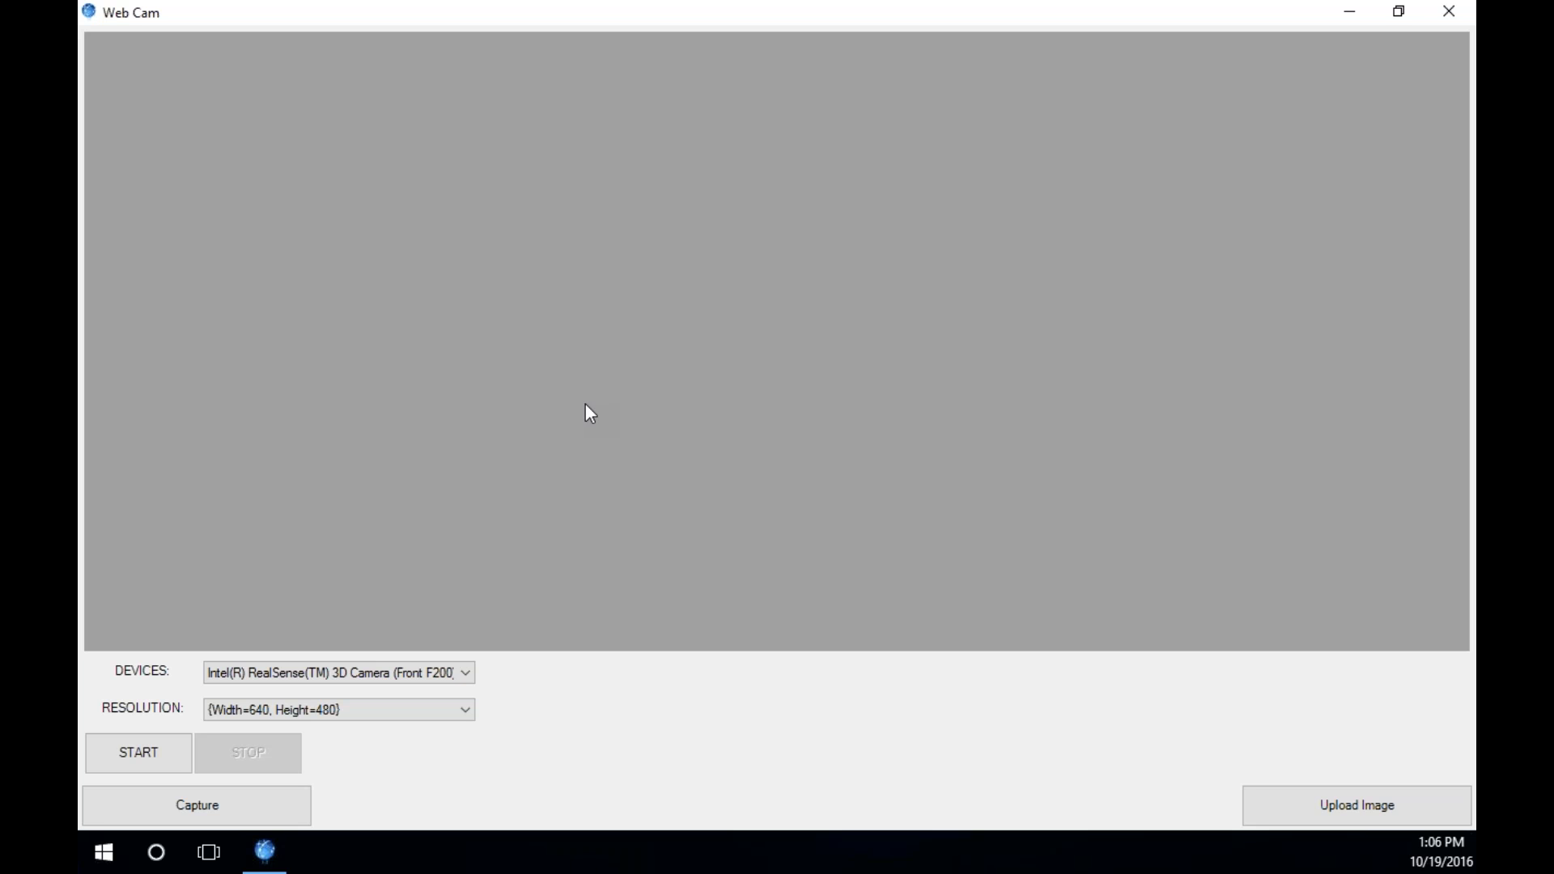
click(434, 674)
click(399, 720)
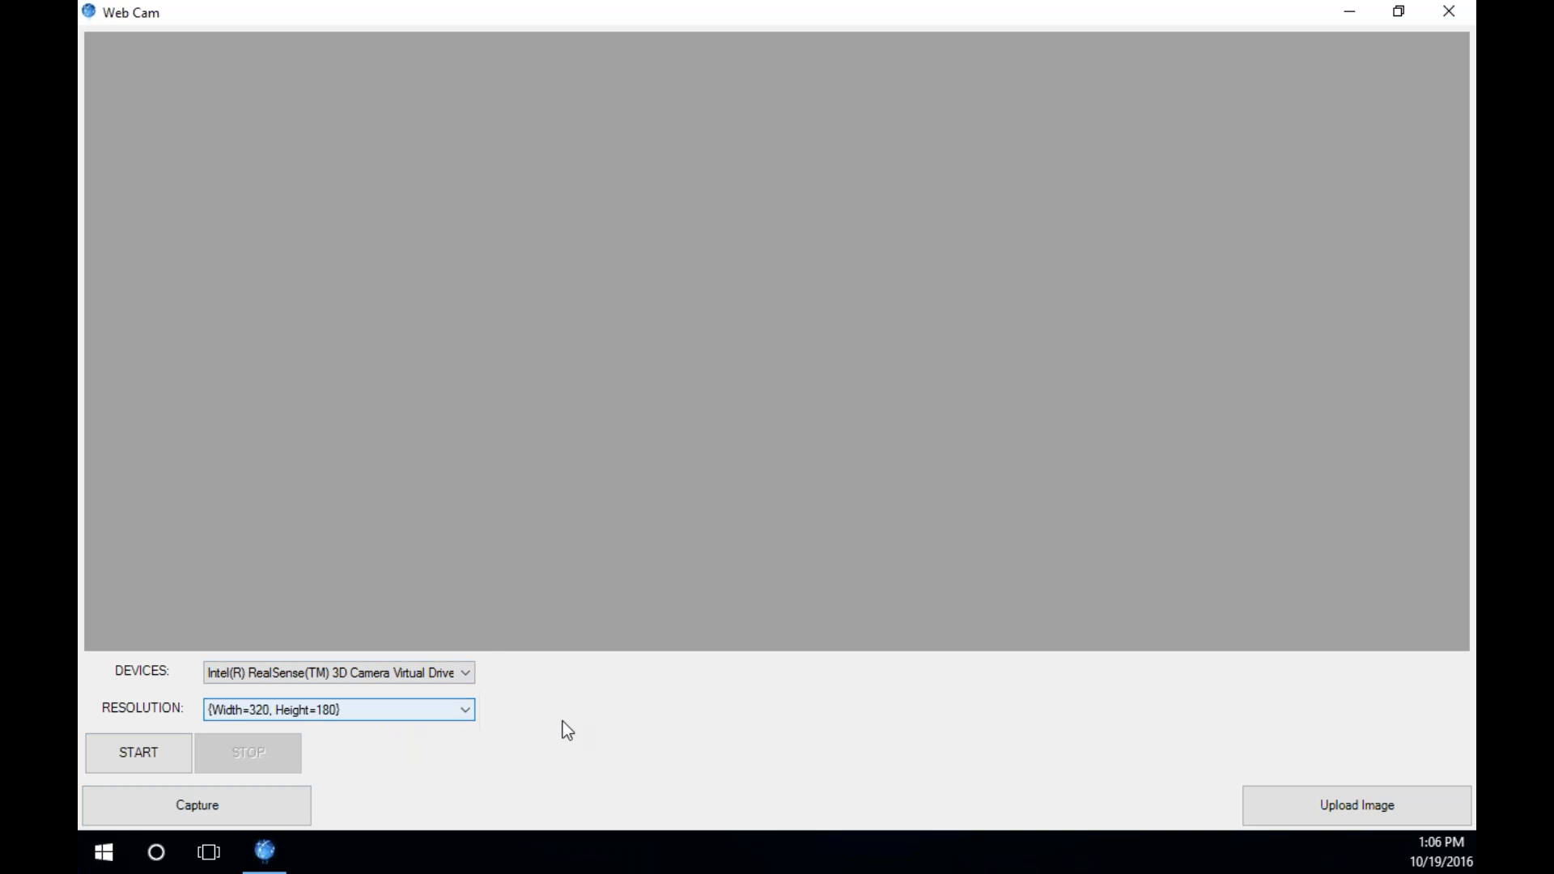
- Start the webcam, capture a picture, and upload it as the test patient's chart photo
click(144, 751)
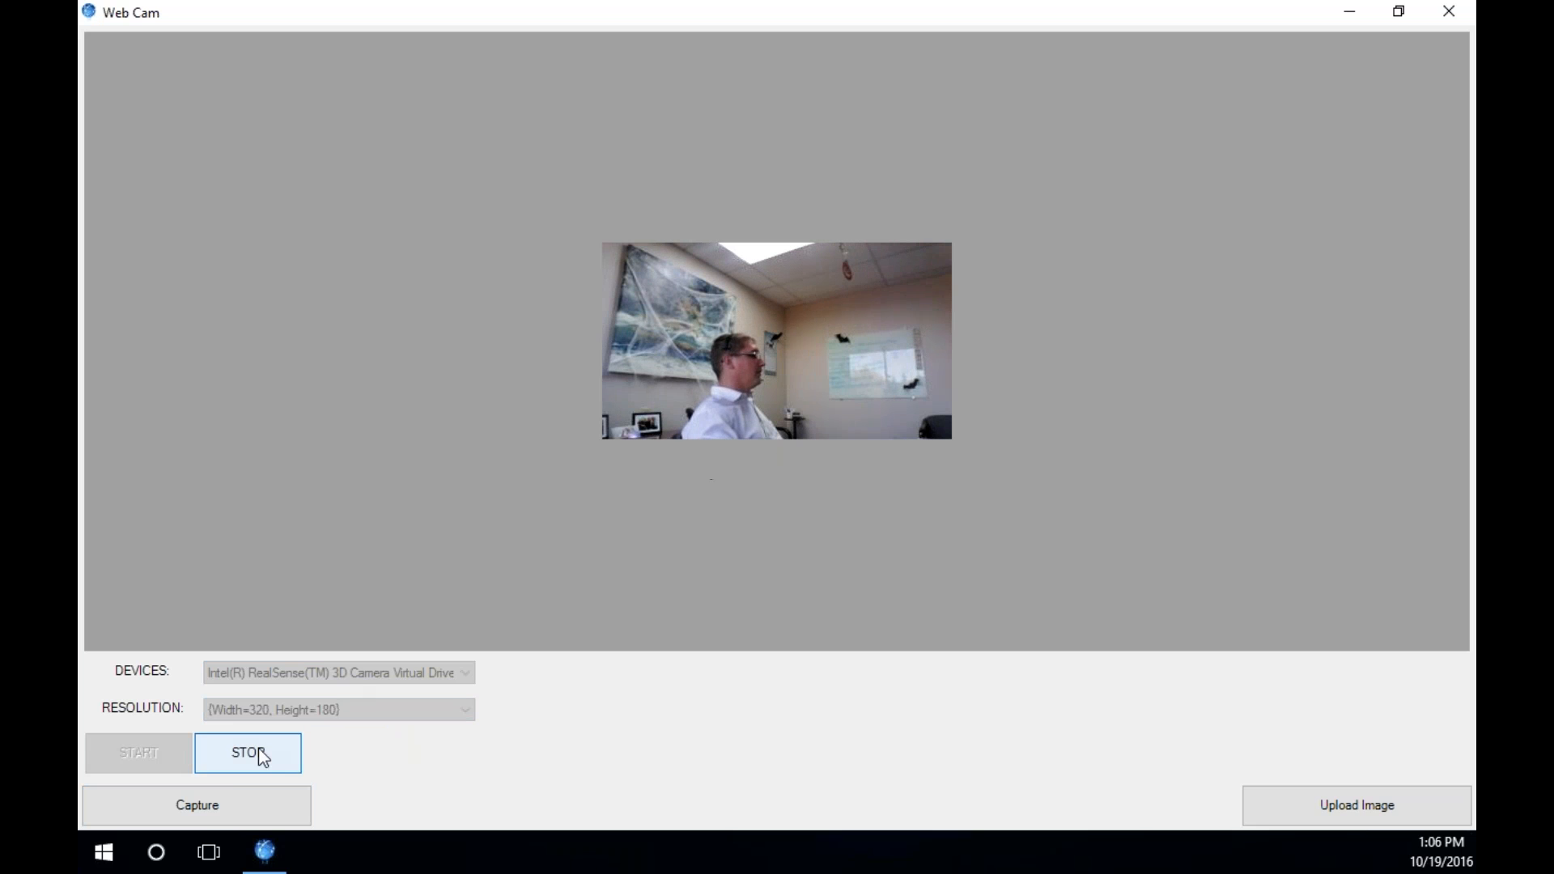
click(201, 820)
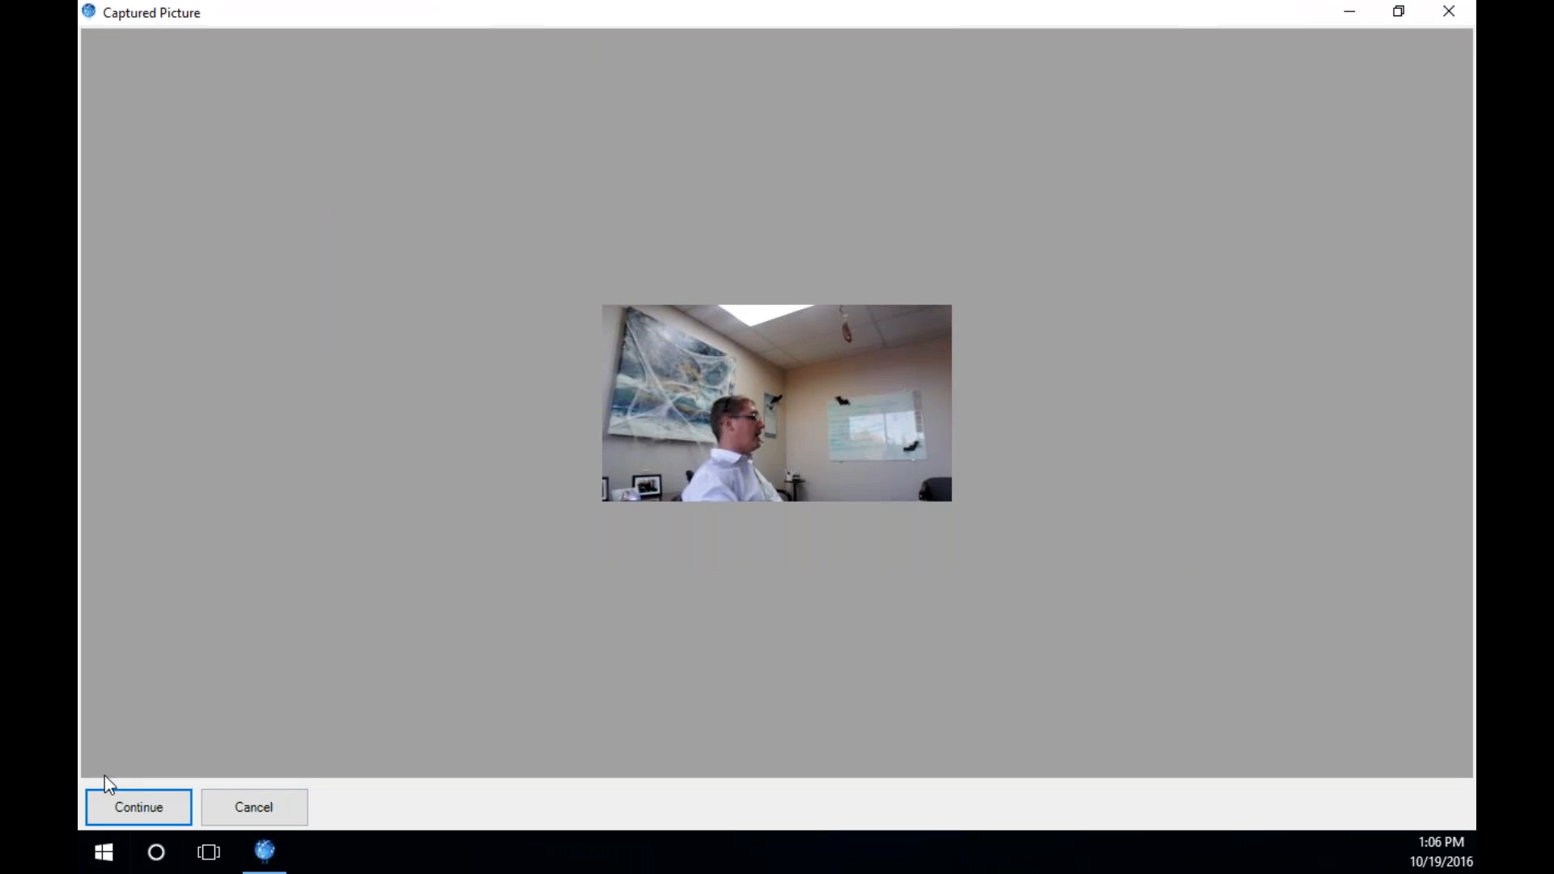
click(114, 797)
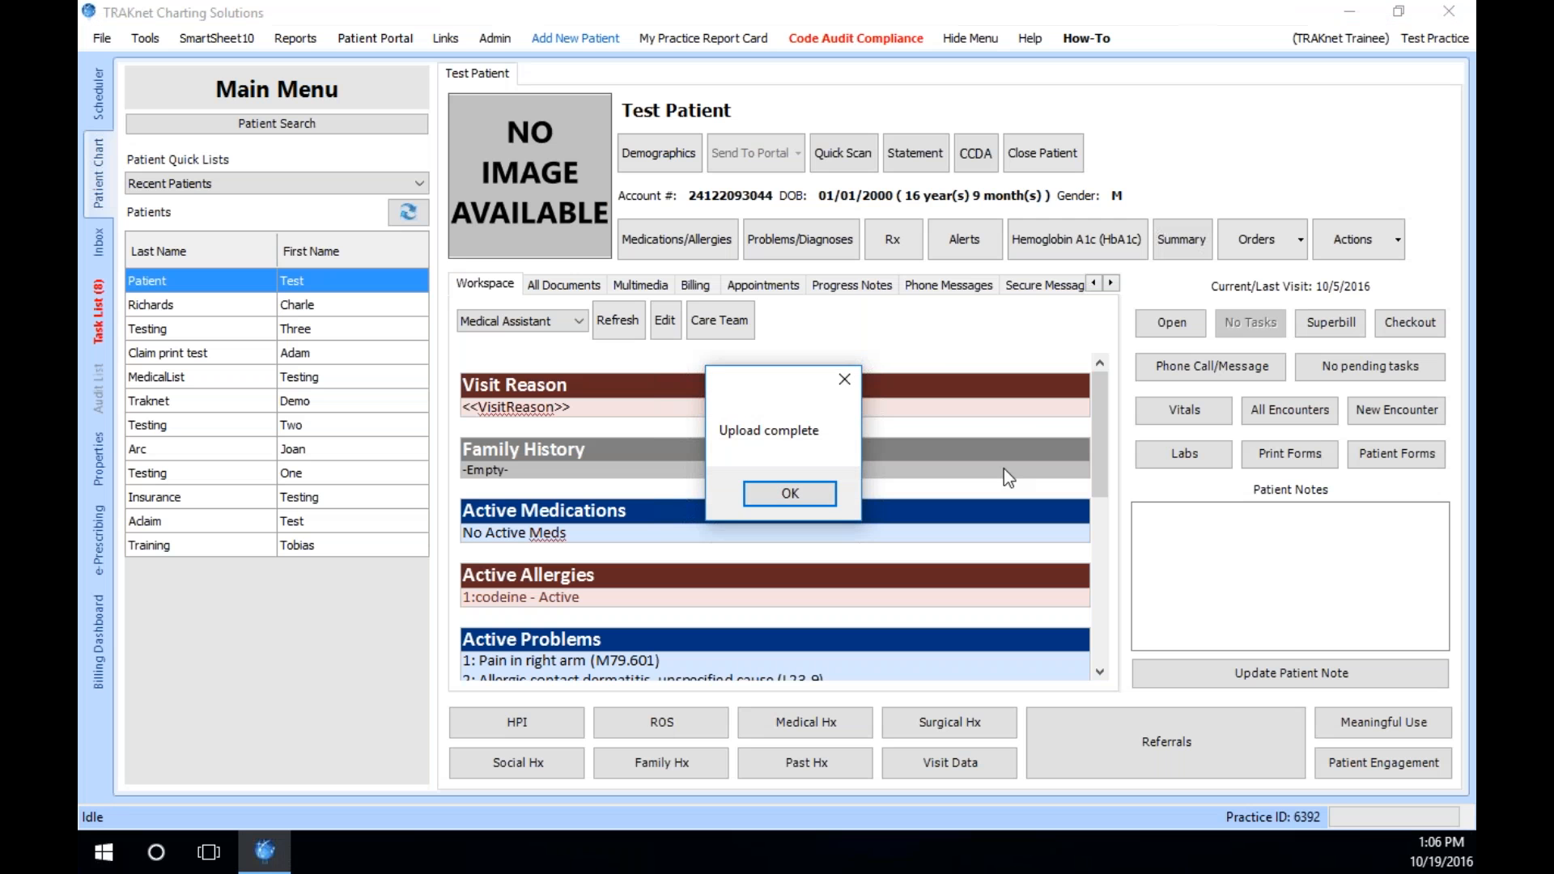
click(816, 497)
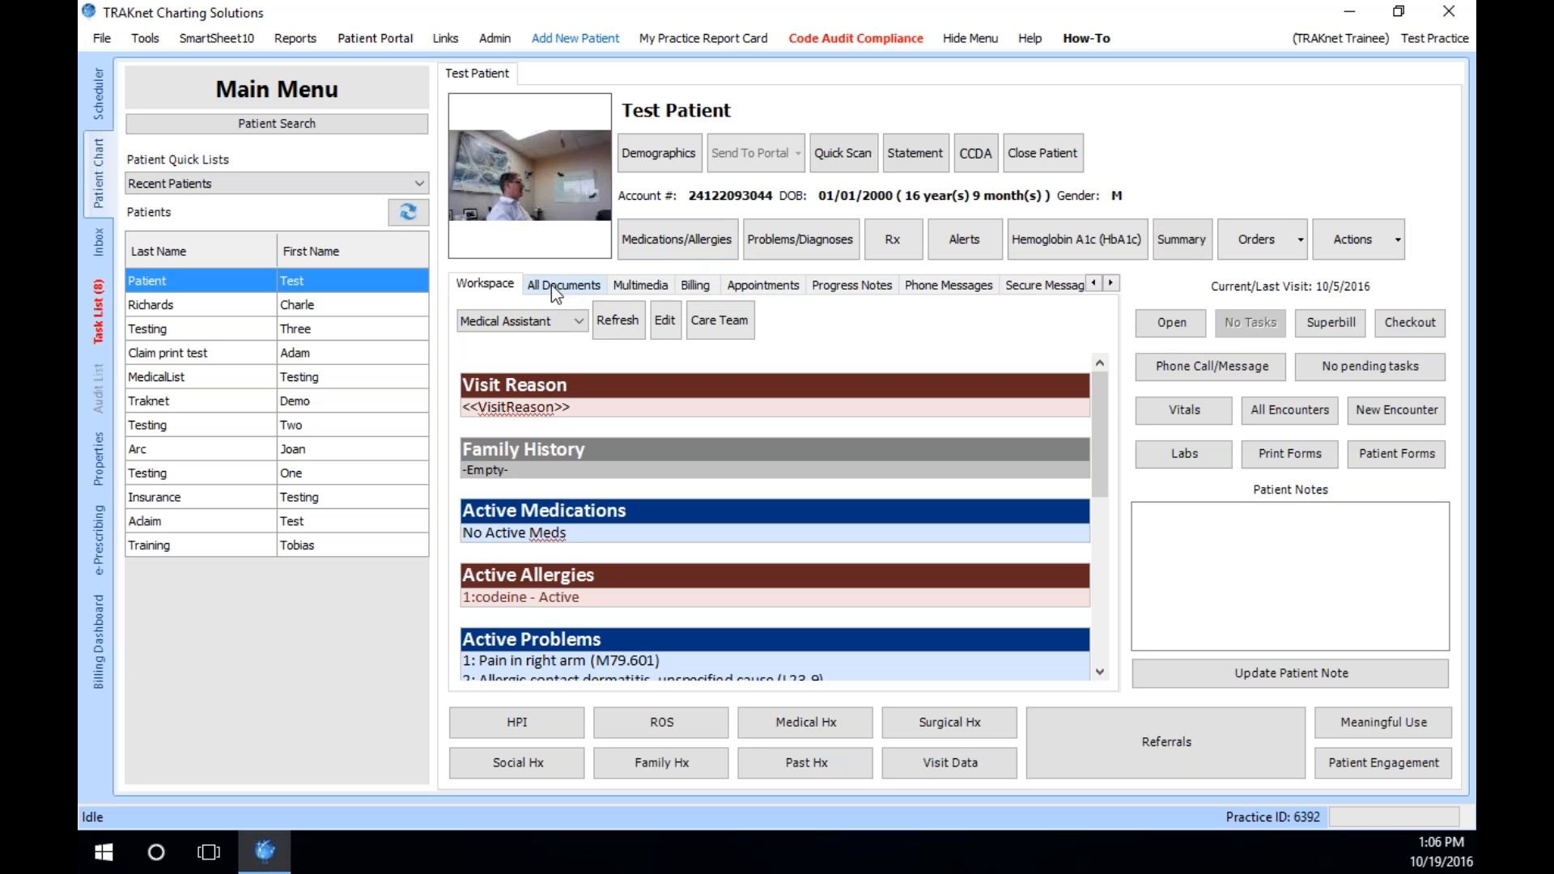
- Create a folder named PatientPhoto among the patient's multimedia files, alongside the captured JPG
click(627, 278)
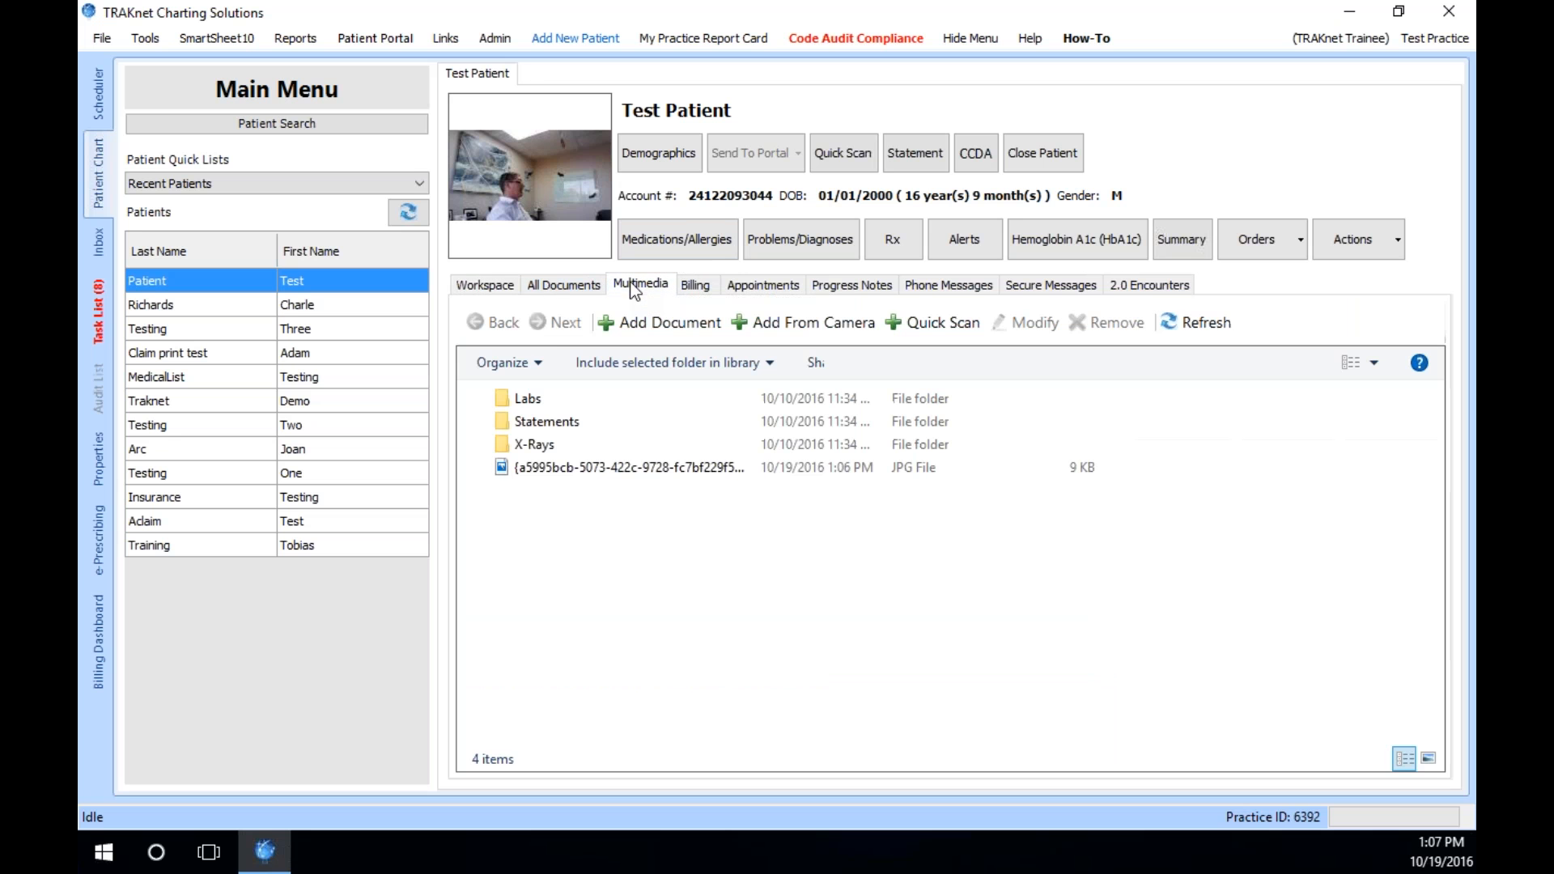
click(559, 468)
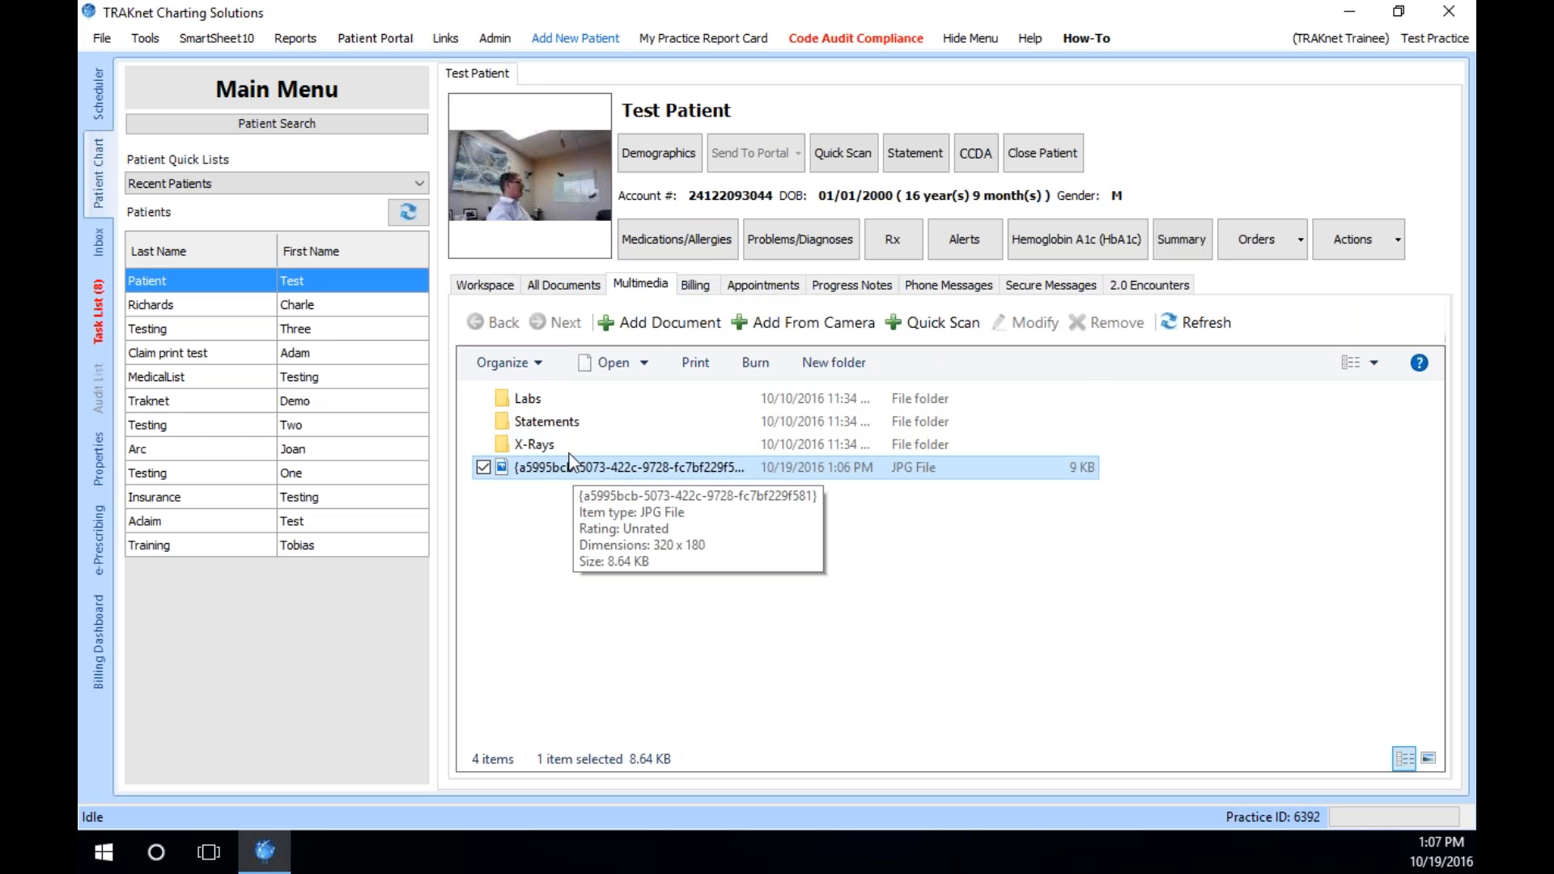
right_click(654, 553)
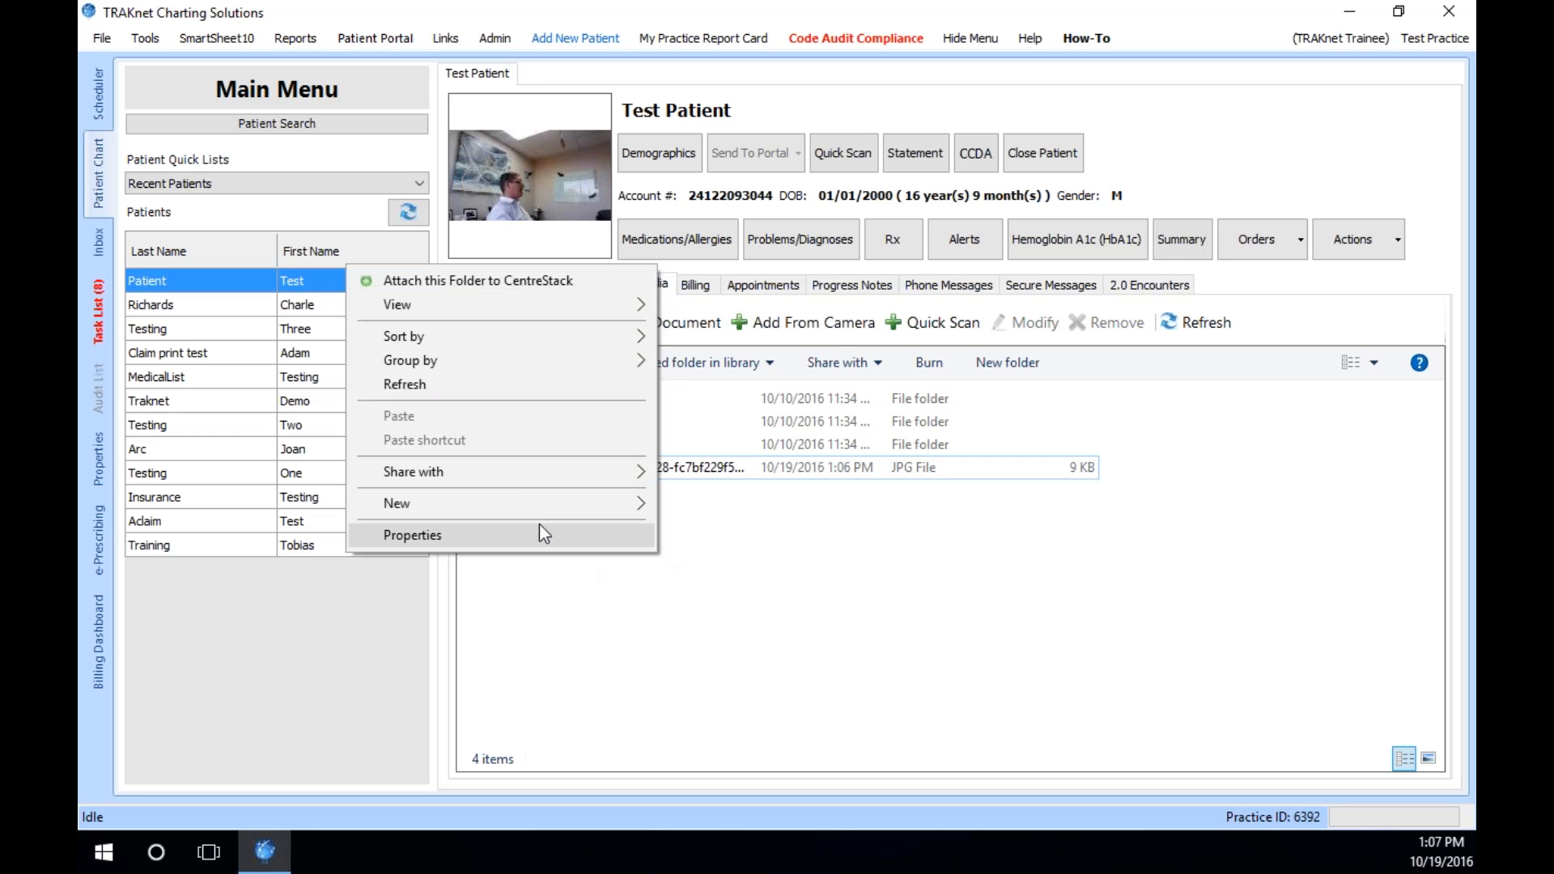
mouse_move(492, 503)
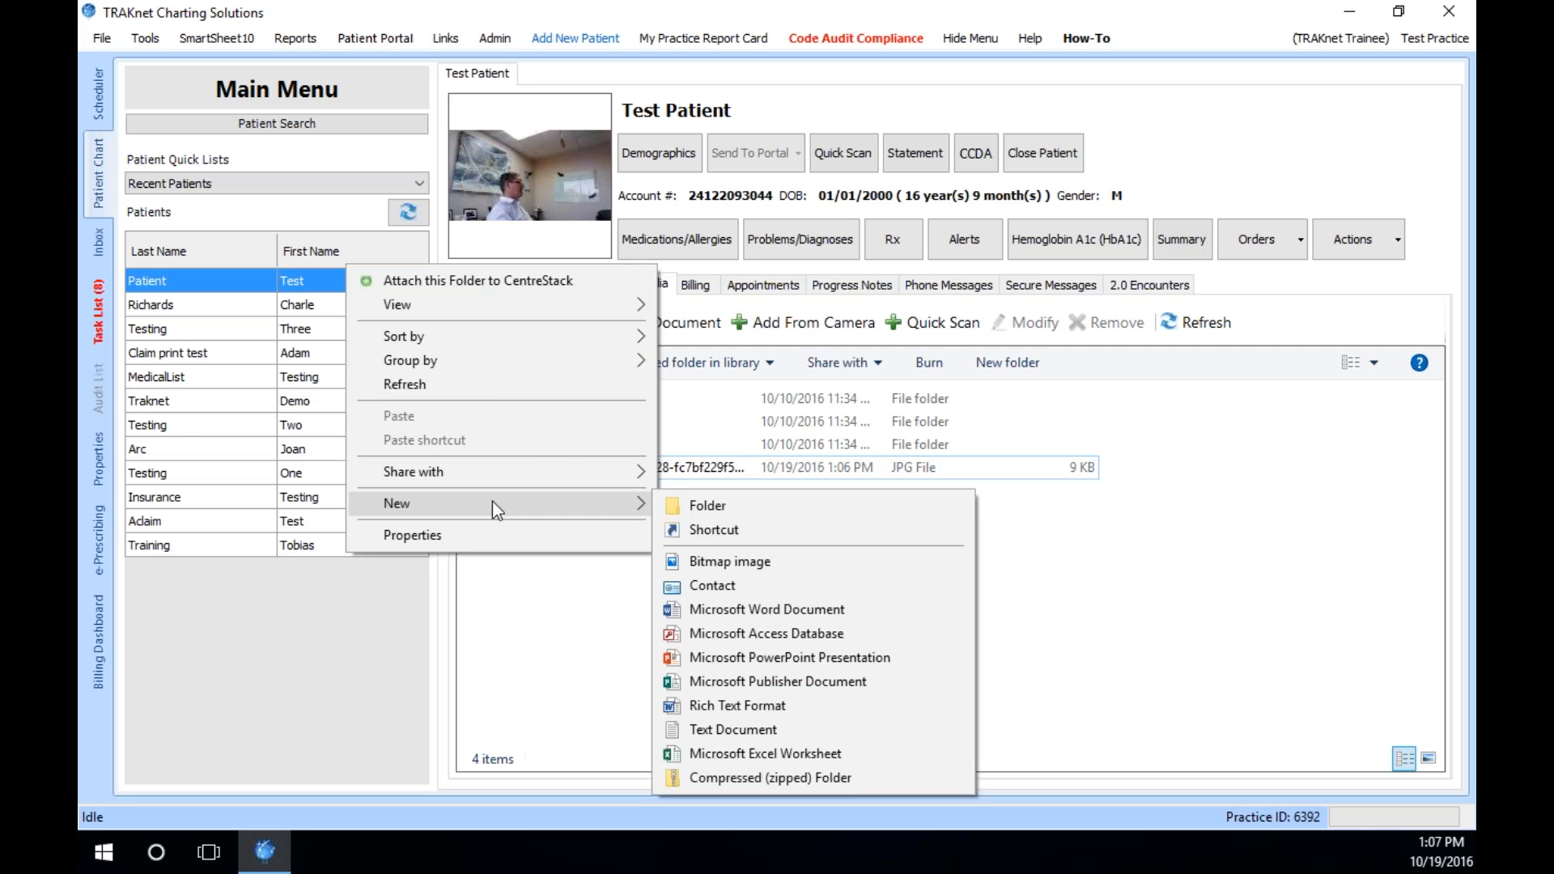
click(701, 501)
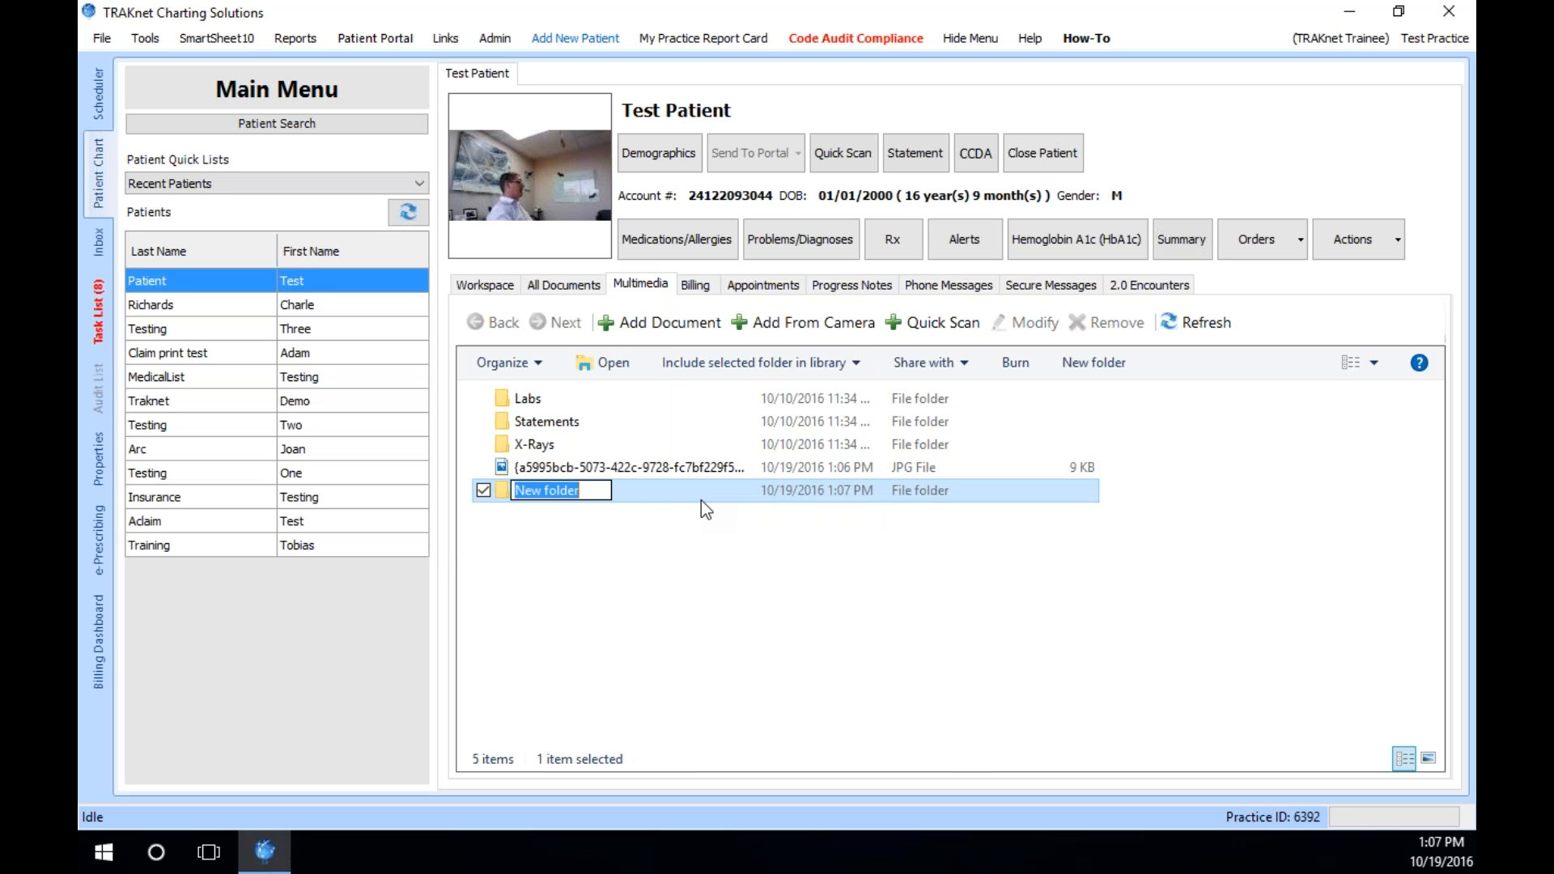
text(Patient I)
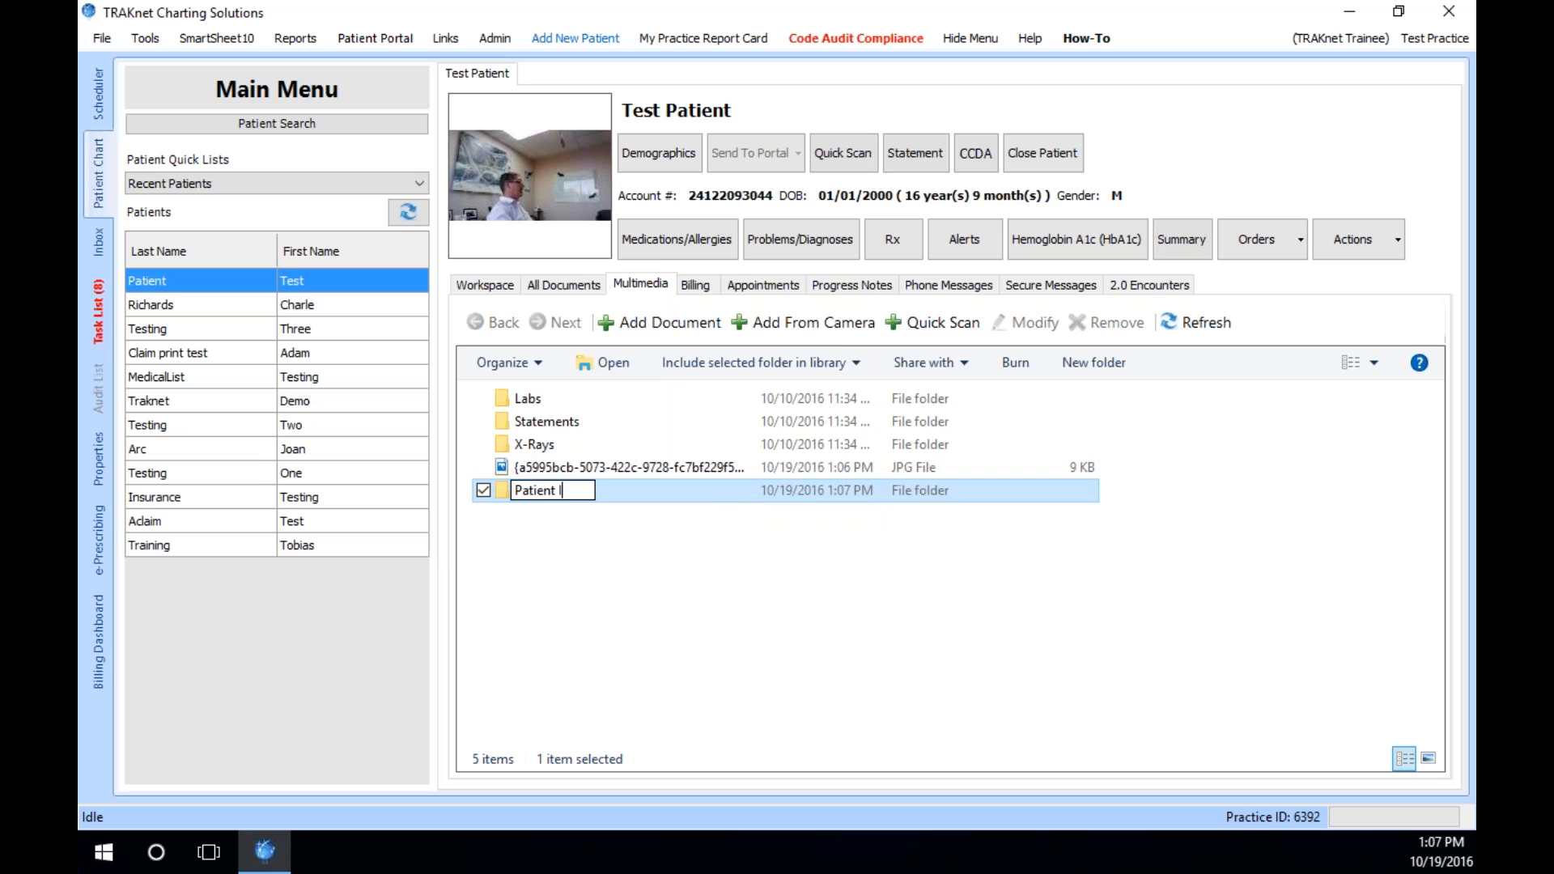
key(BackSpace)
key(BackSpace)
text(Photo)
key(Return)
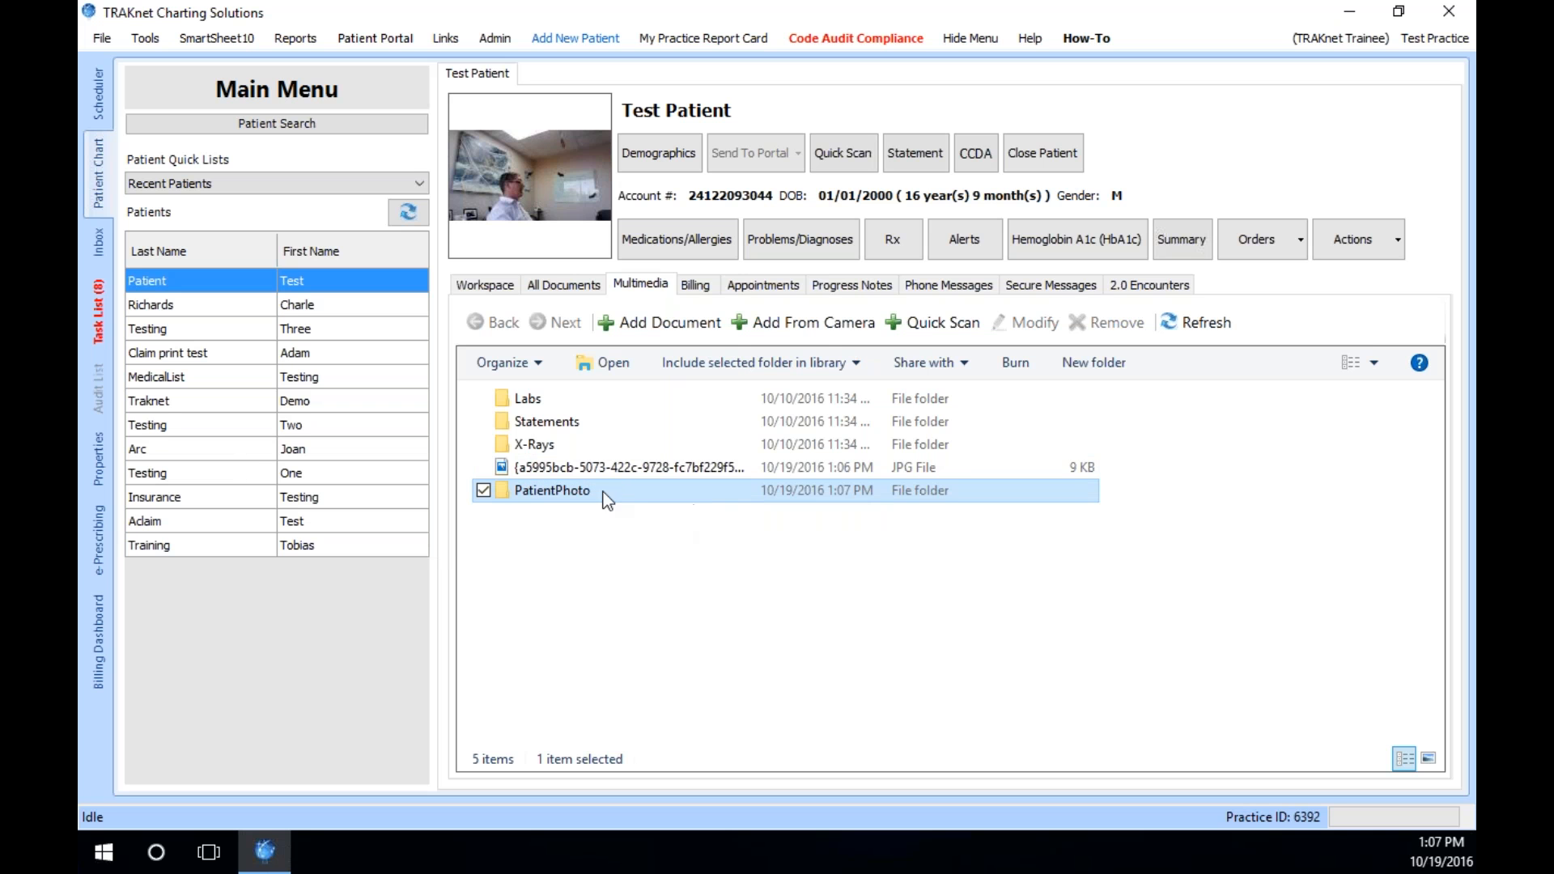
- Move the captured JPG into the PatientPhoto folder, and close and reopen the test patient's chart
drag(583, 468, 580, 484)
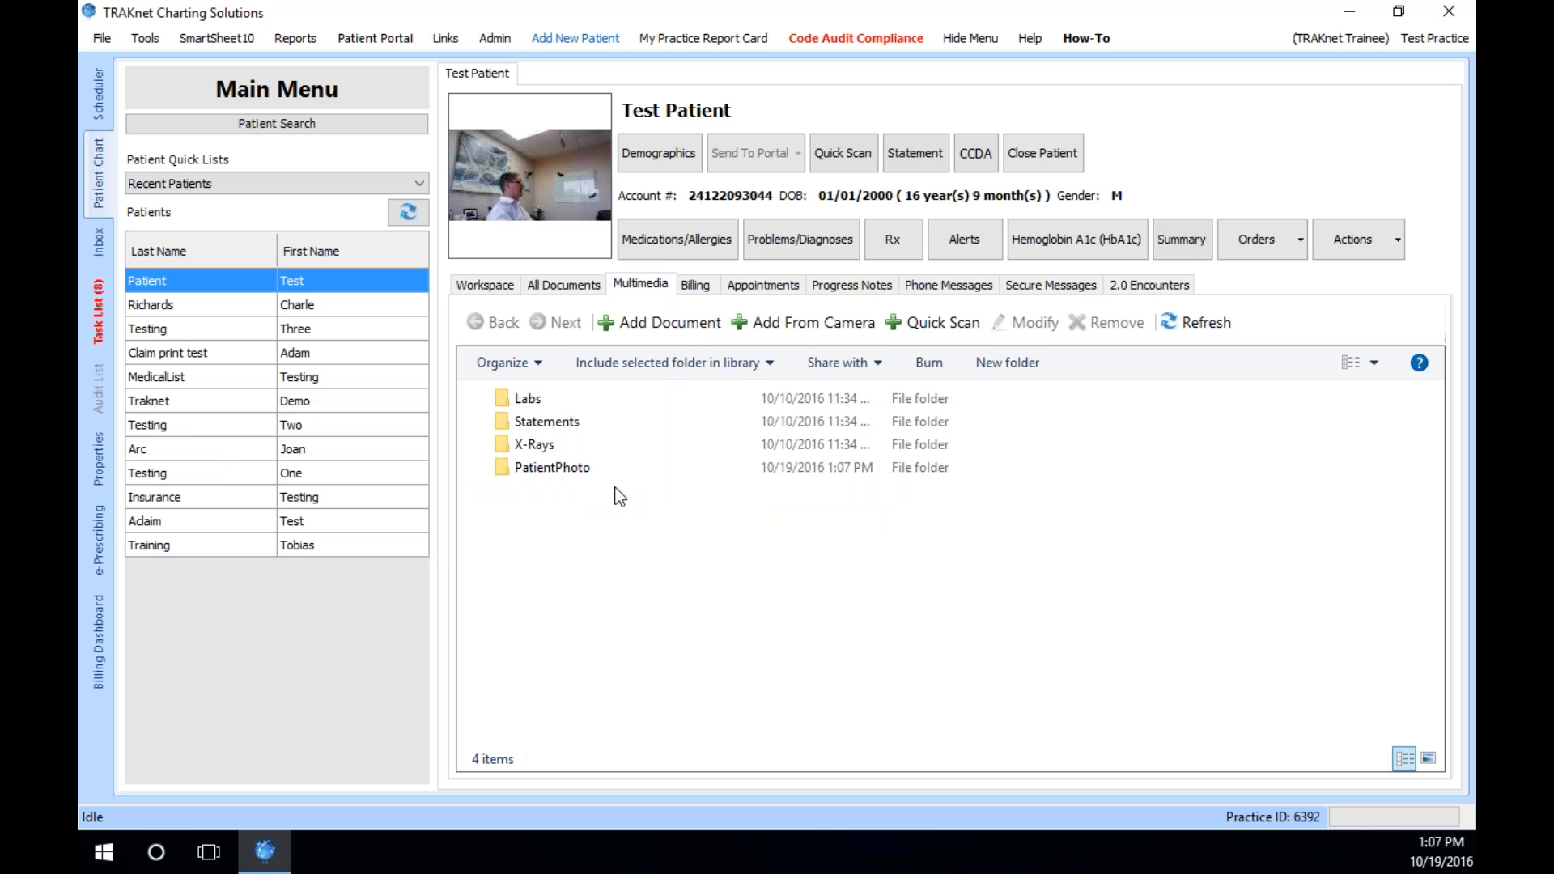
click(470, 287)
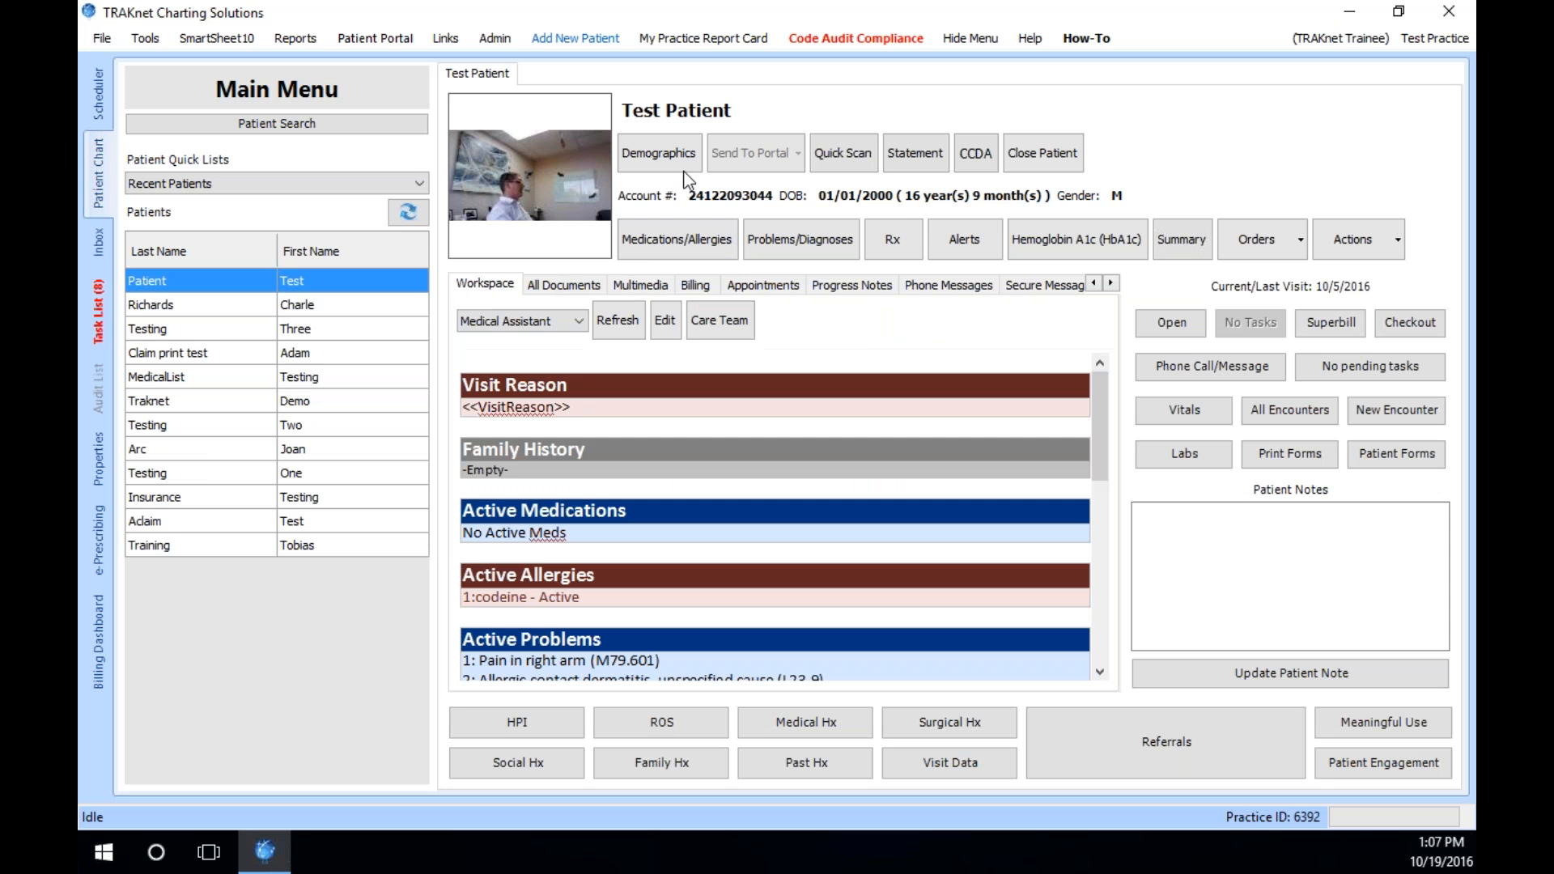
click(1046, 154)
click(361, 283)
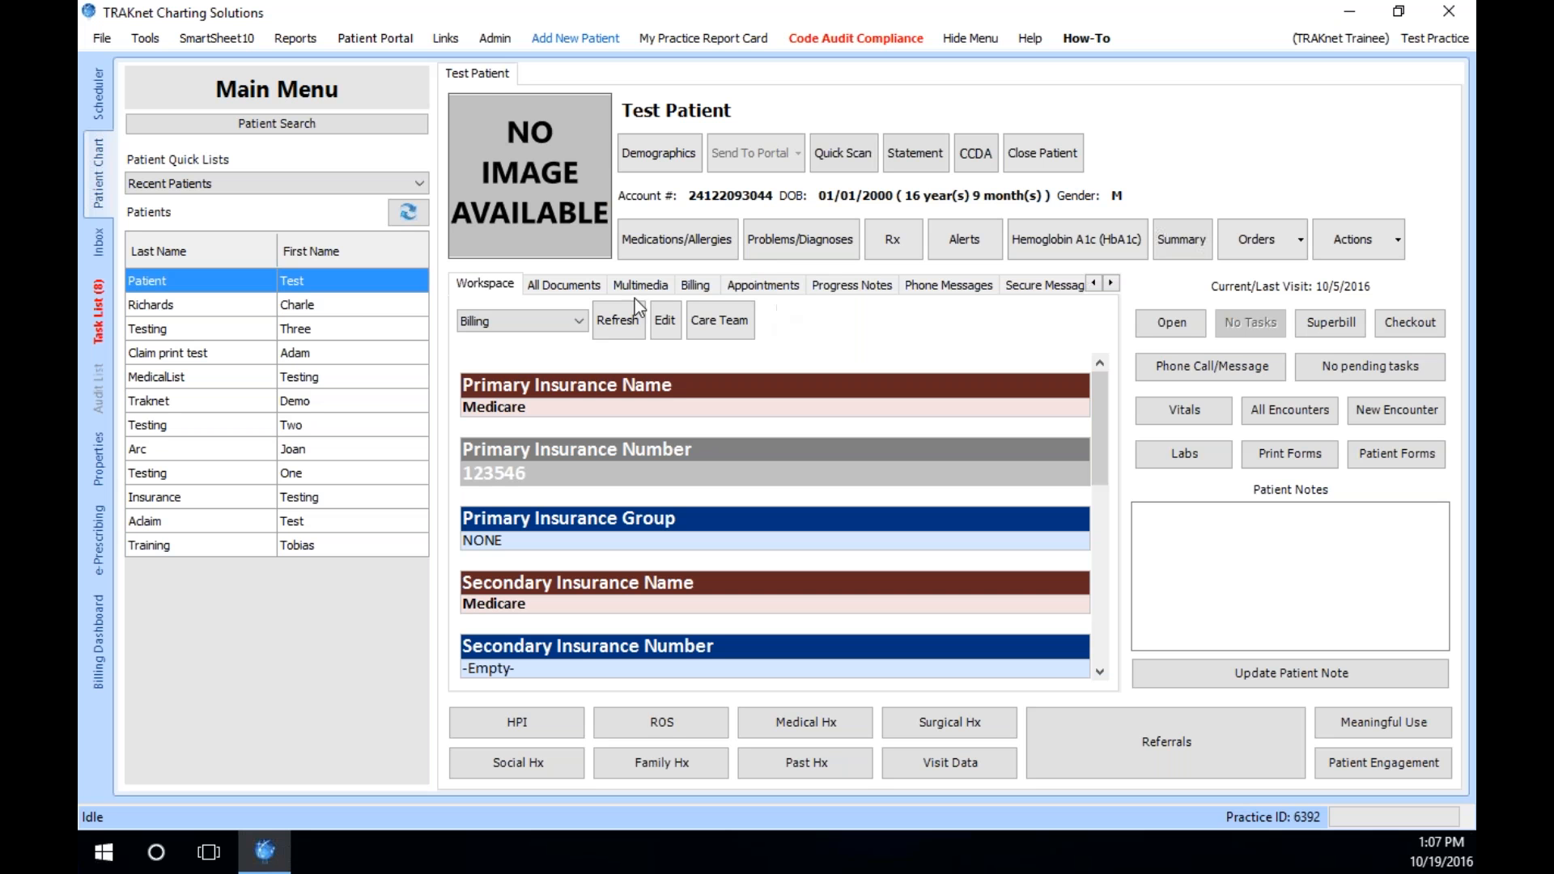
- Search the Users properties with Show All enabled and Show Deleted off to list every user
click(91, 463)
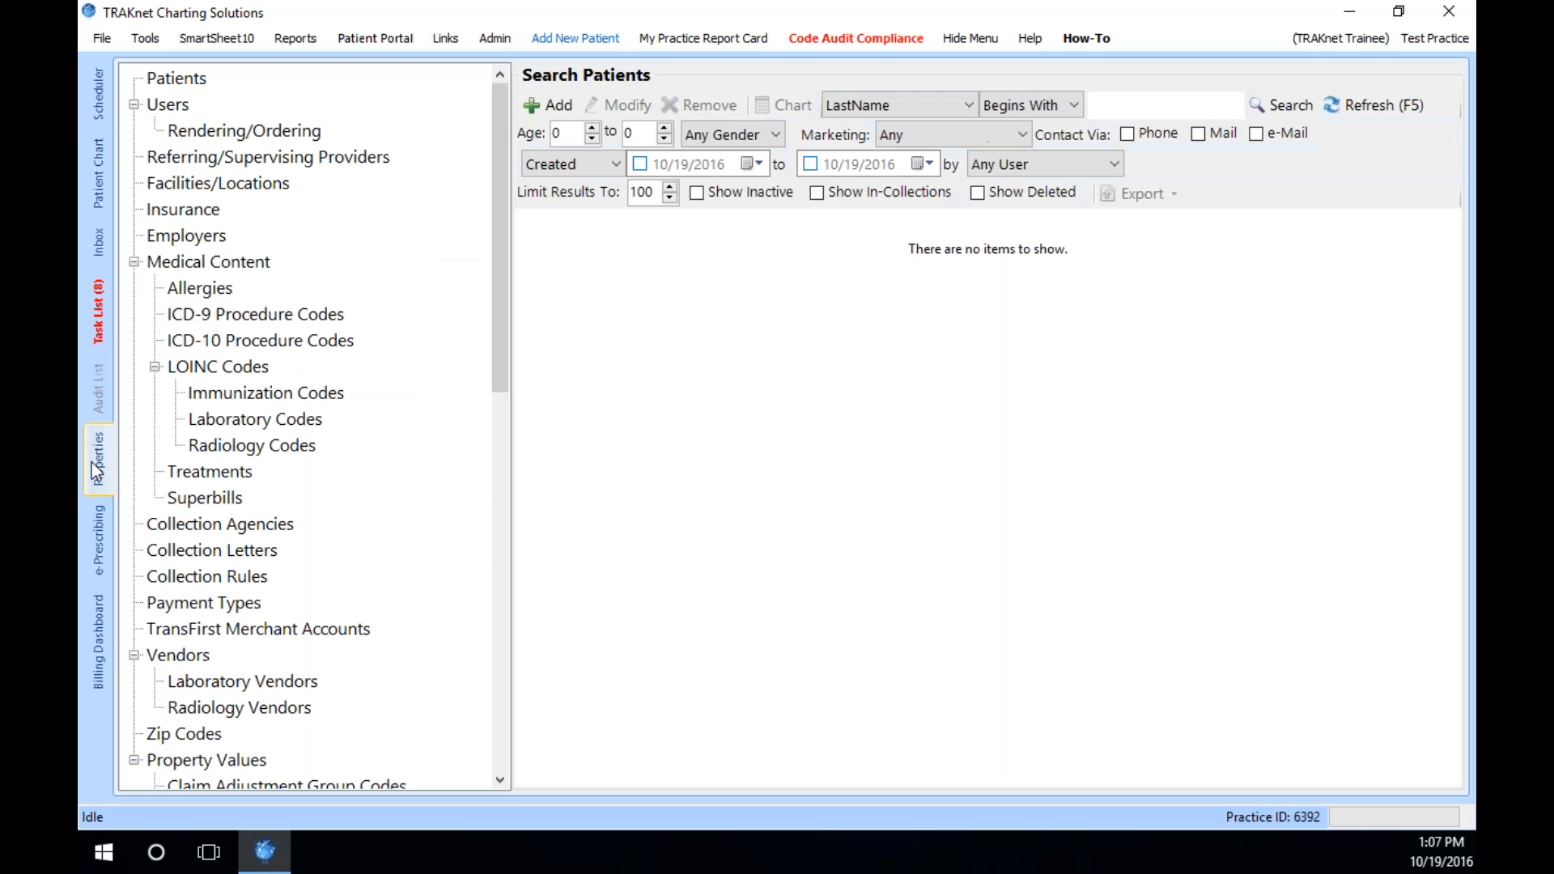
click(170, 107)
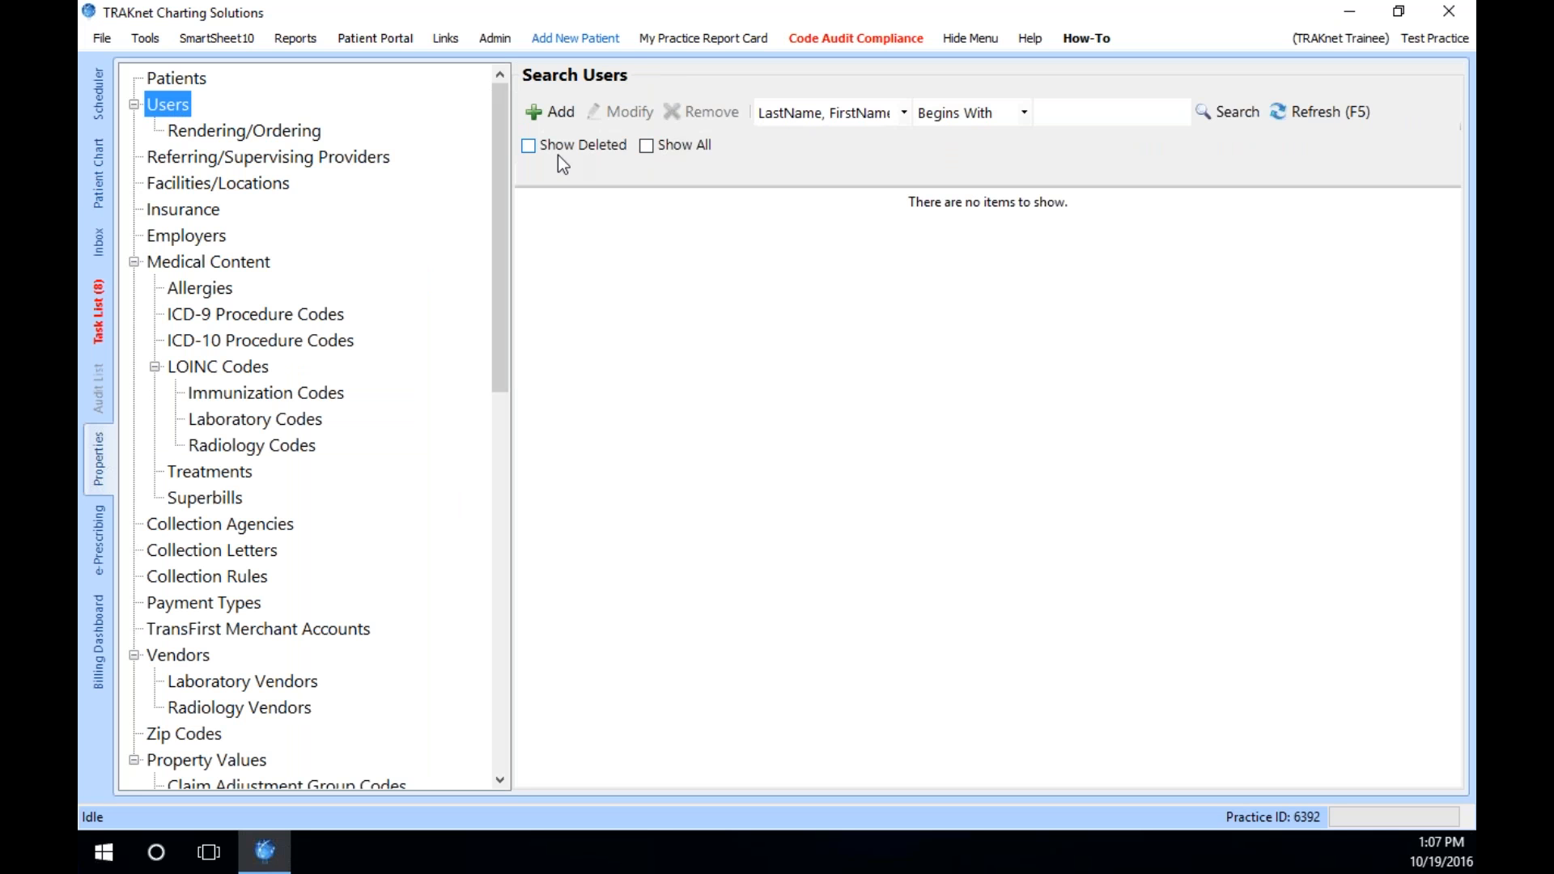
click(637, 146)
click(625, 147)
click(636, 144)
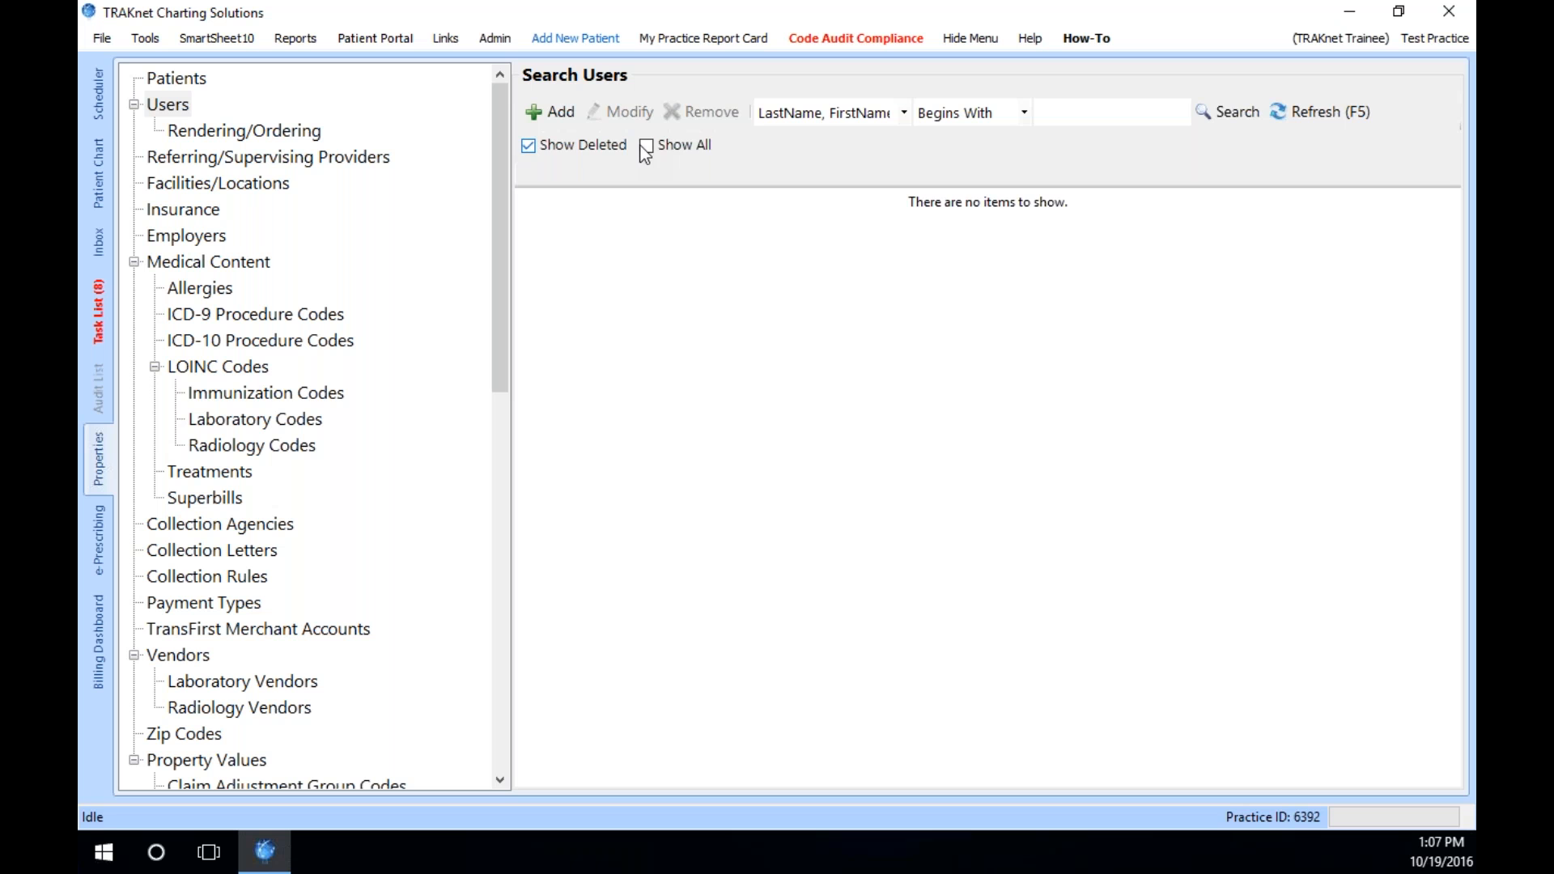
click(628, 148)
click(646, 146)
click(1231, 112)
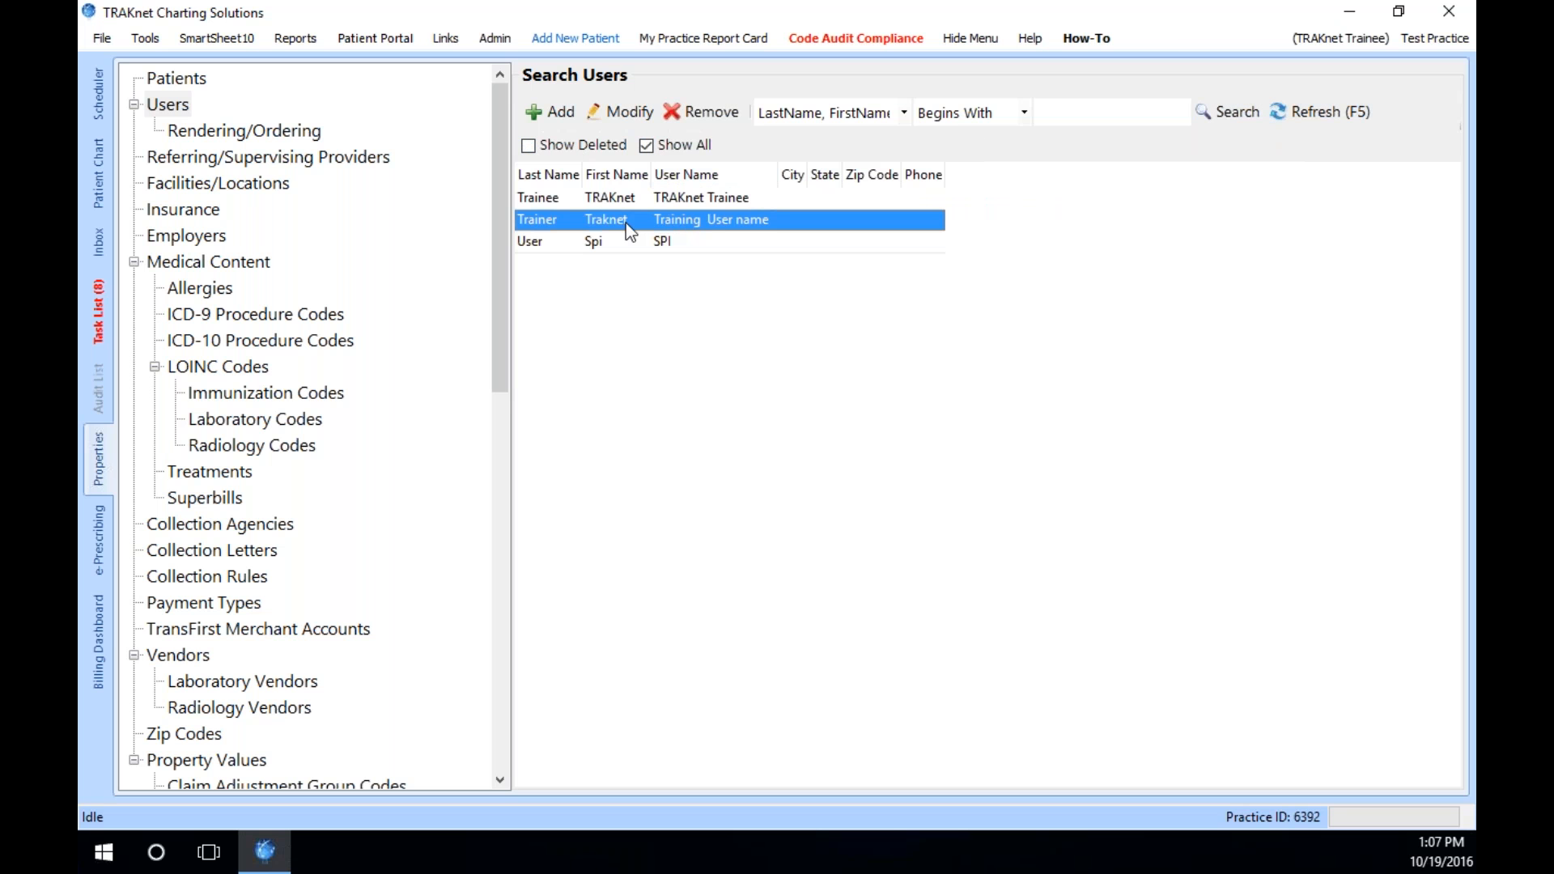
- Open the SPI user's record for modification and display its permissions
double_click(601, 243)
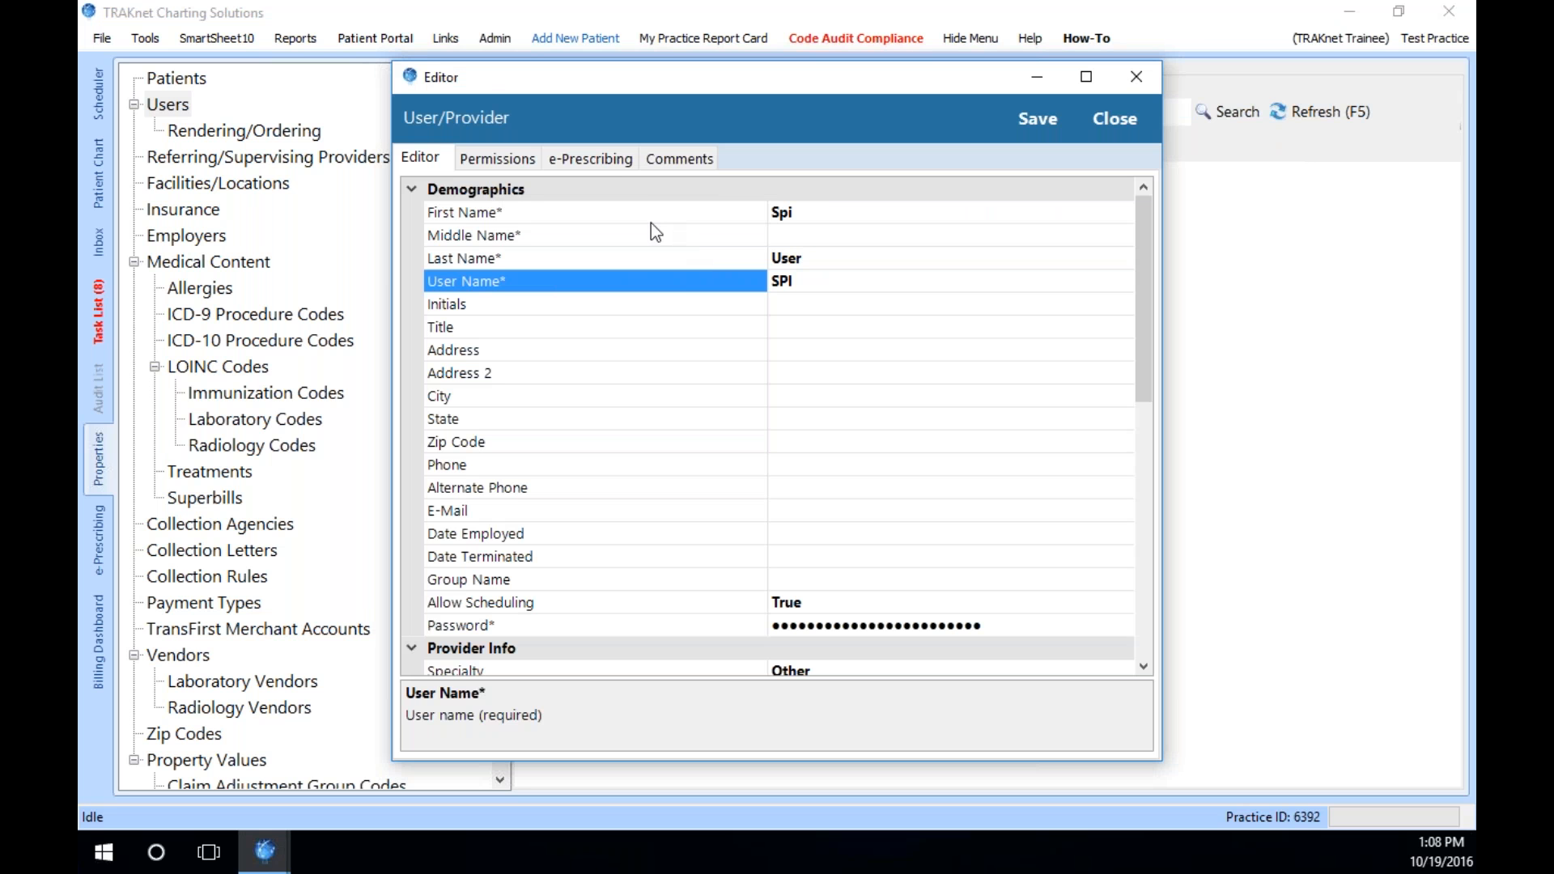
click(1116, 112)
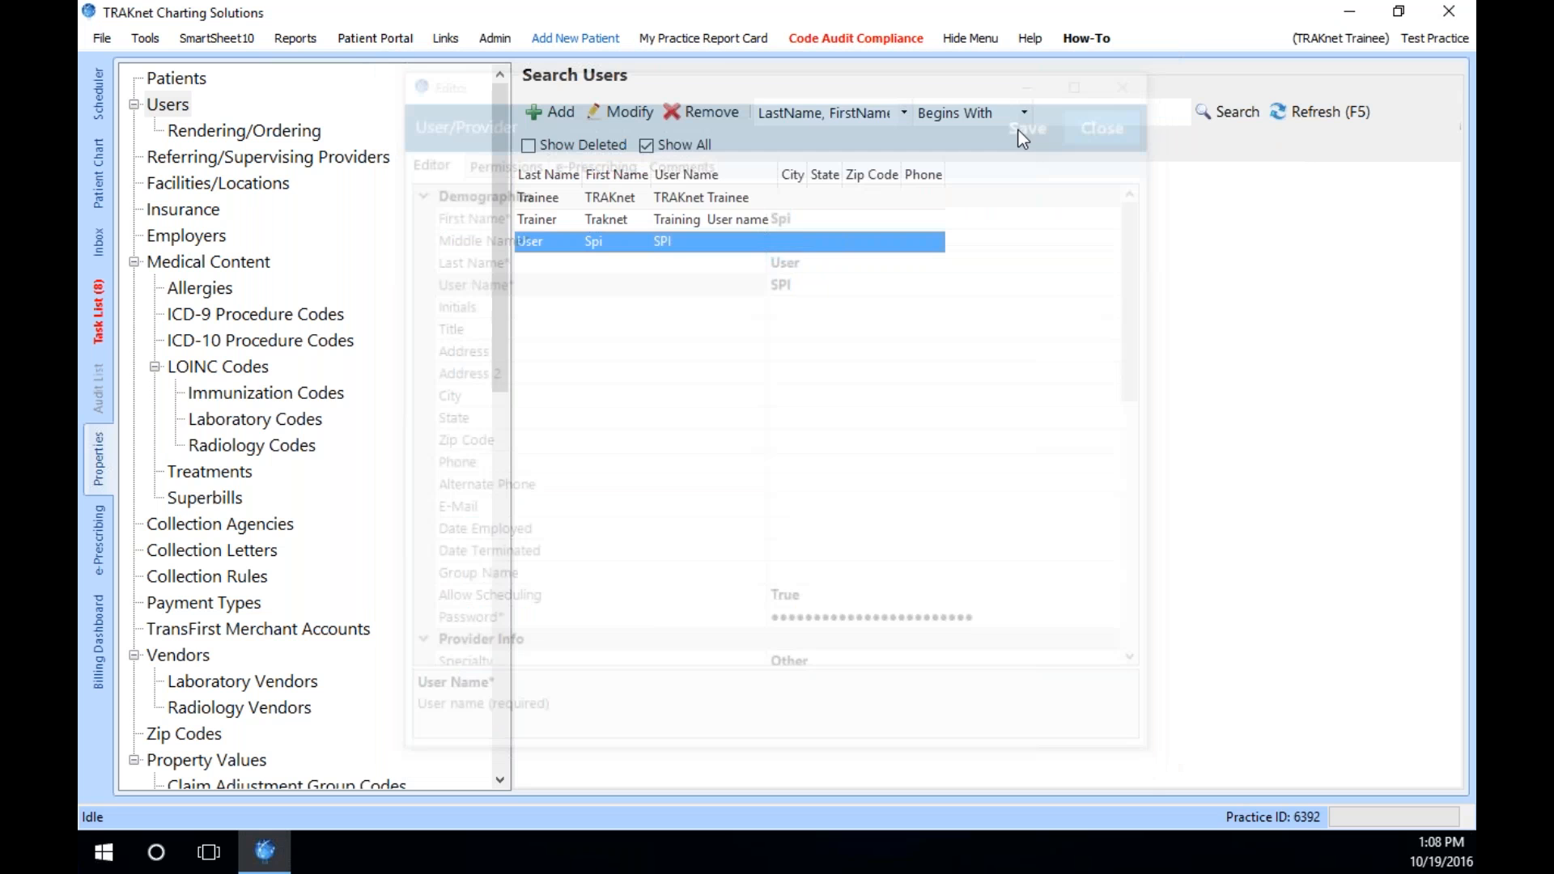
click(607, 115)
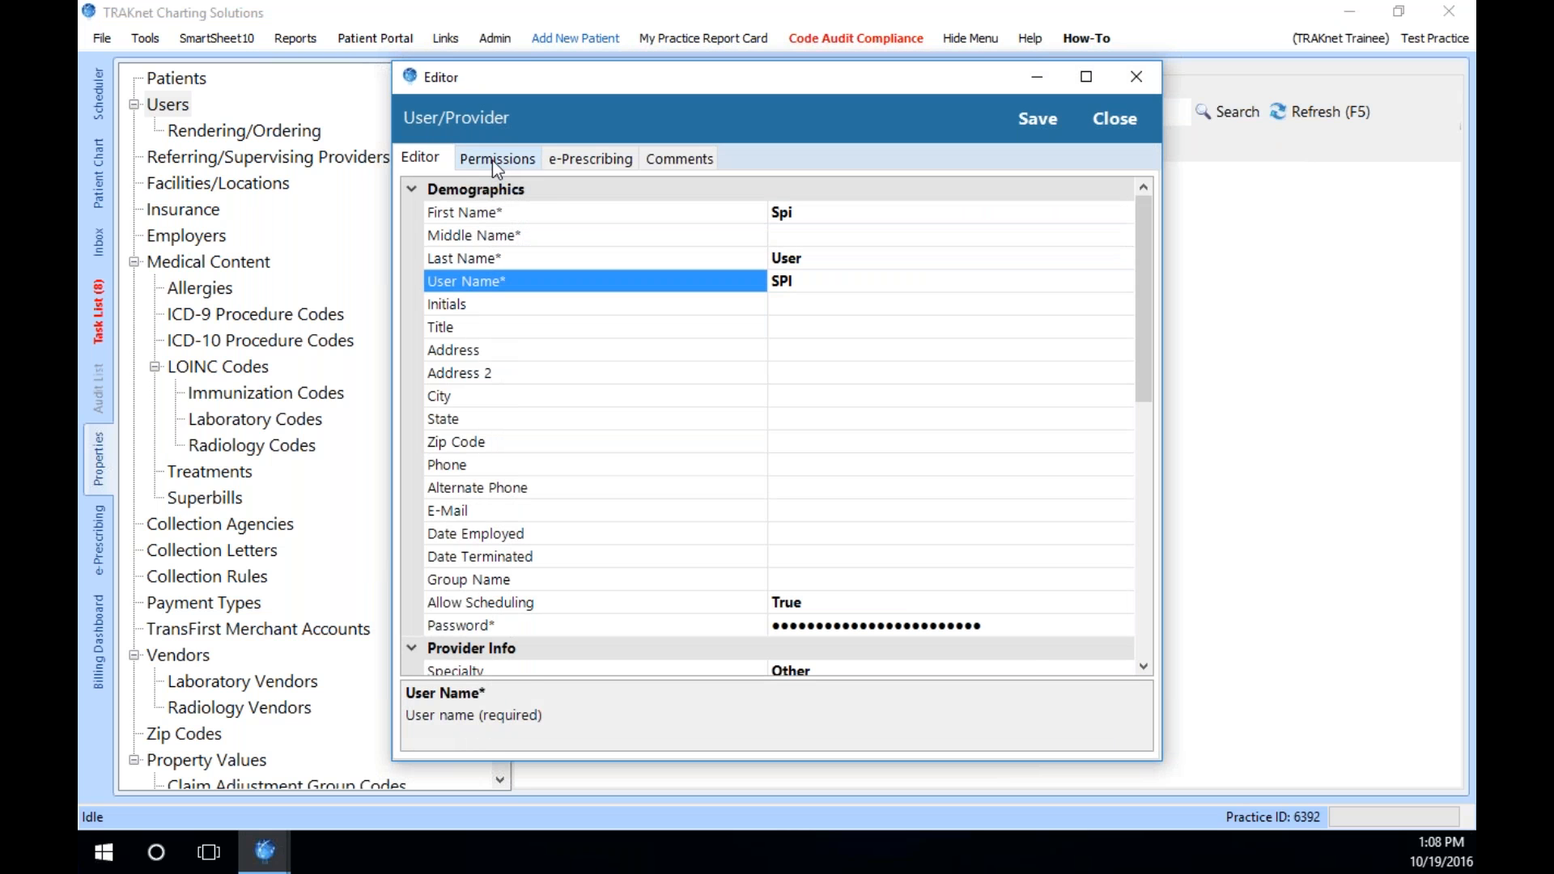
click(500, 160)
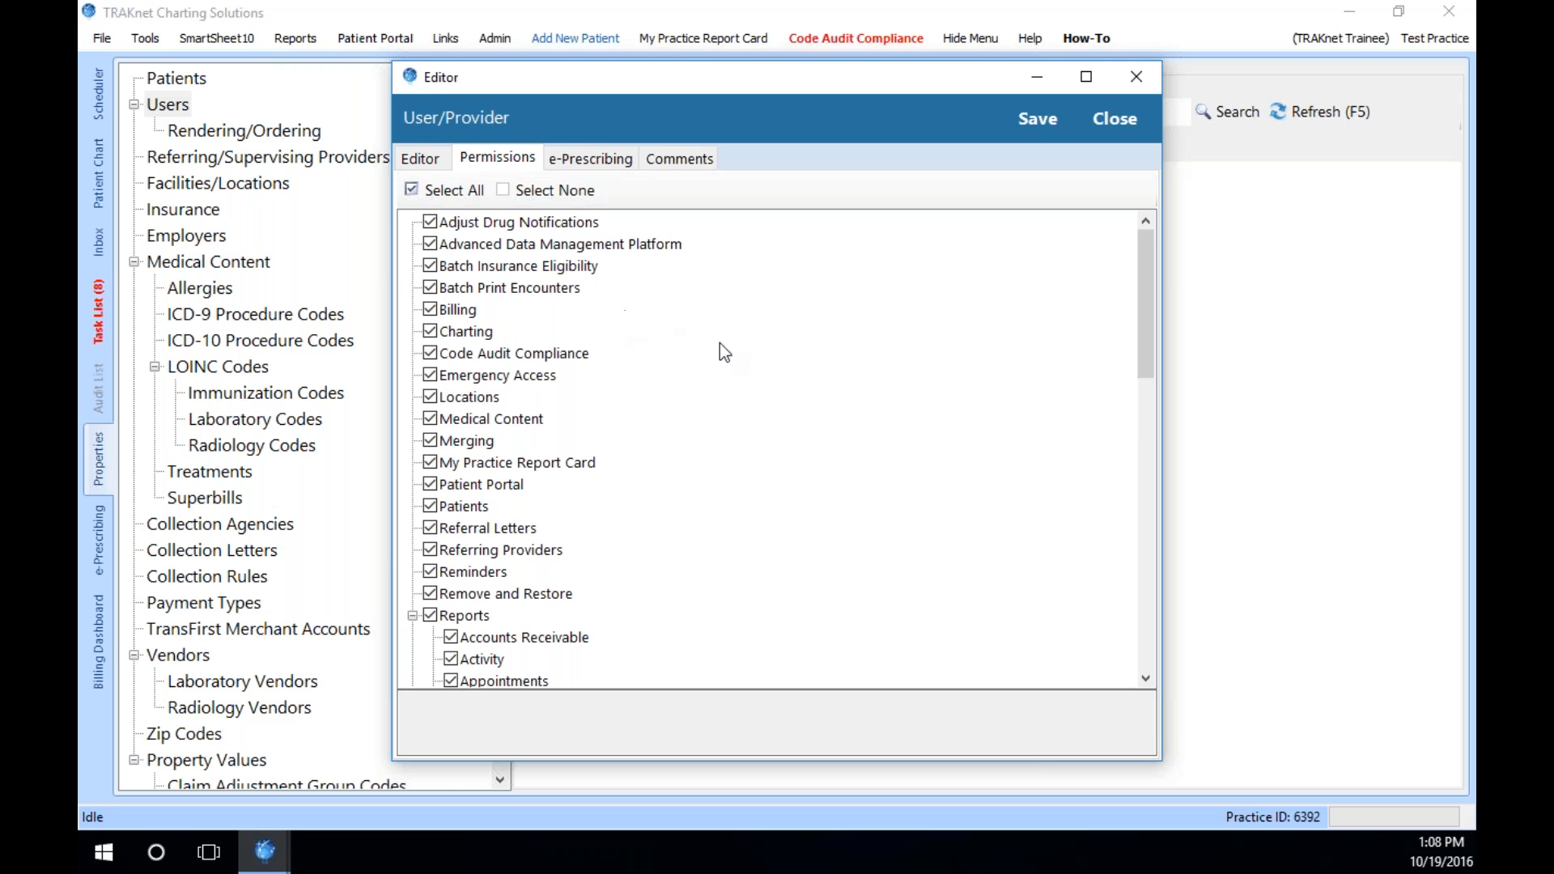
- Withdraw the Billing permission from the SPI user
scroll(721, 343, down, 3)
scroll(719, 346, up, 3)
click(430, 310)
scroll(701, 415, down, 2)
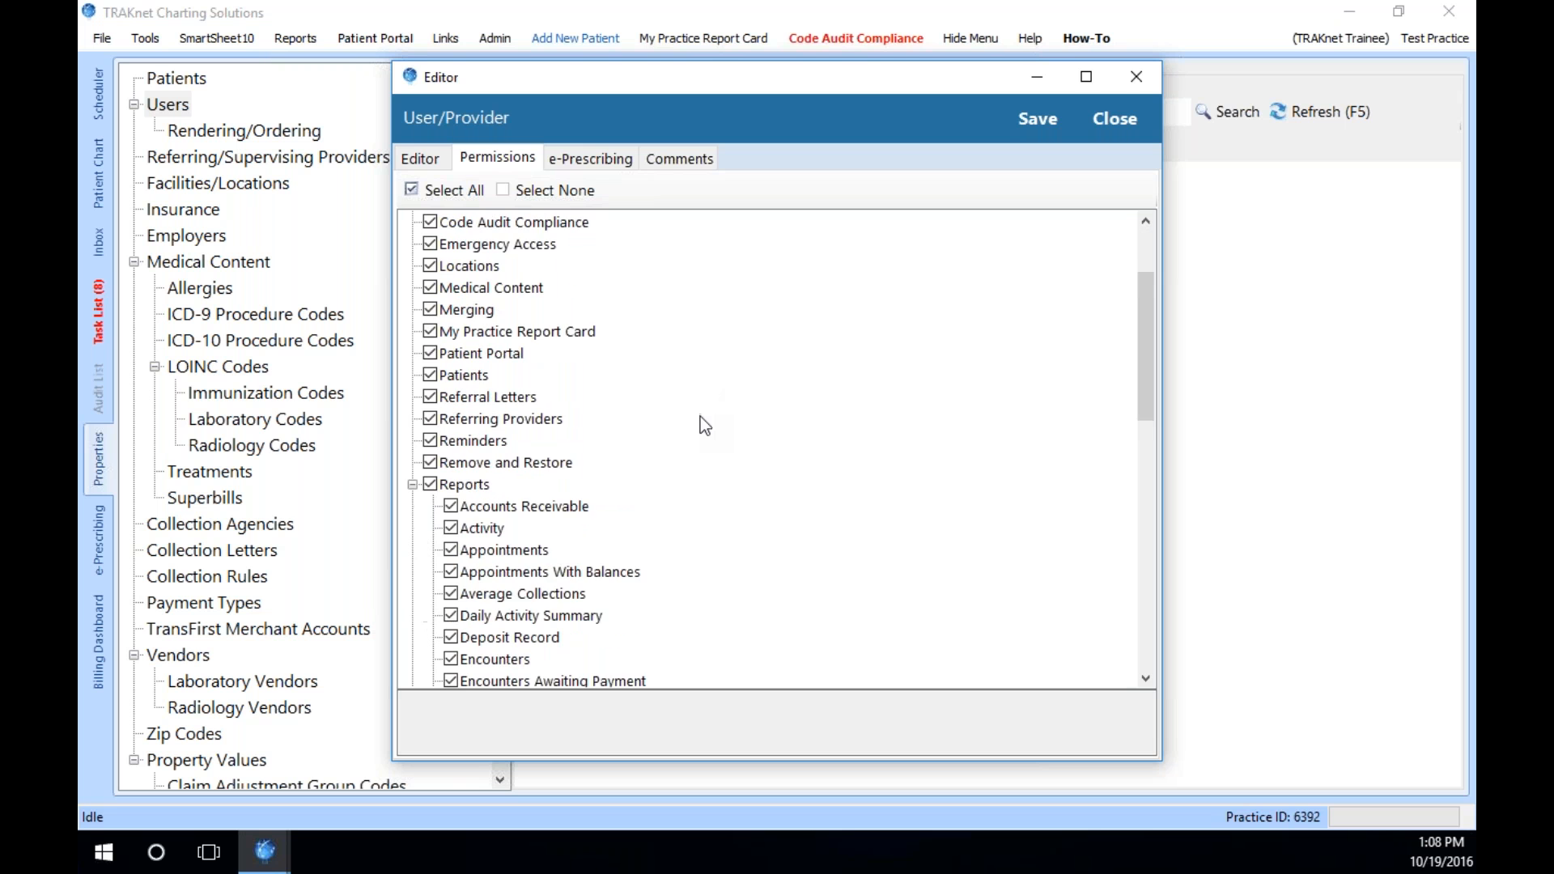
scroll(700, 416, up, 2)
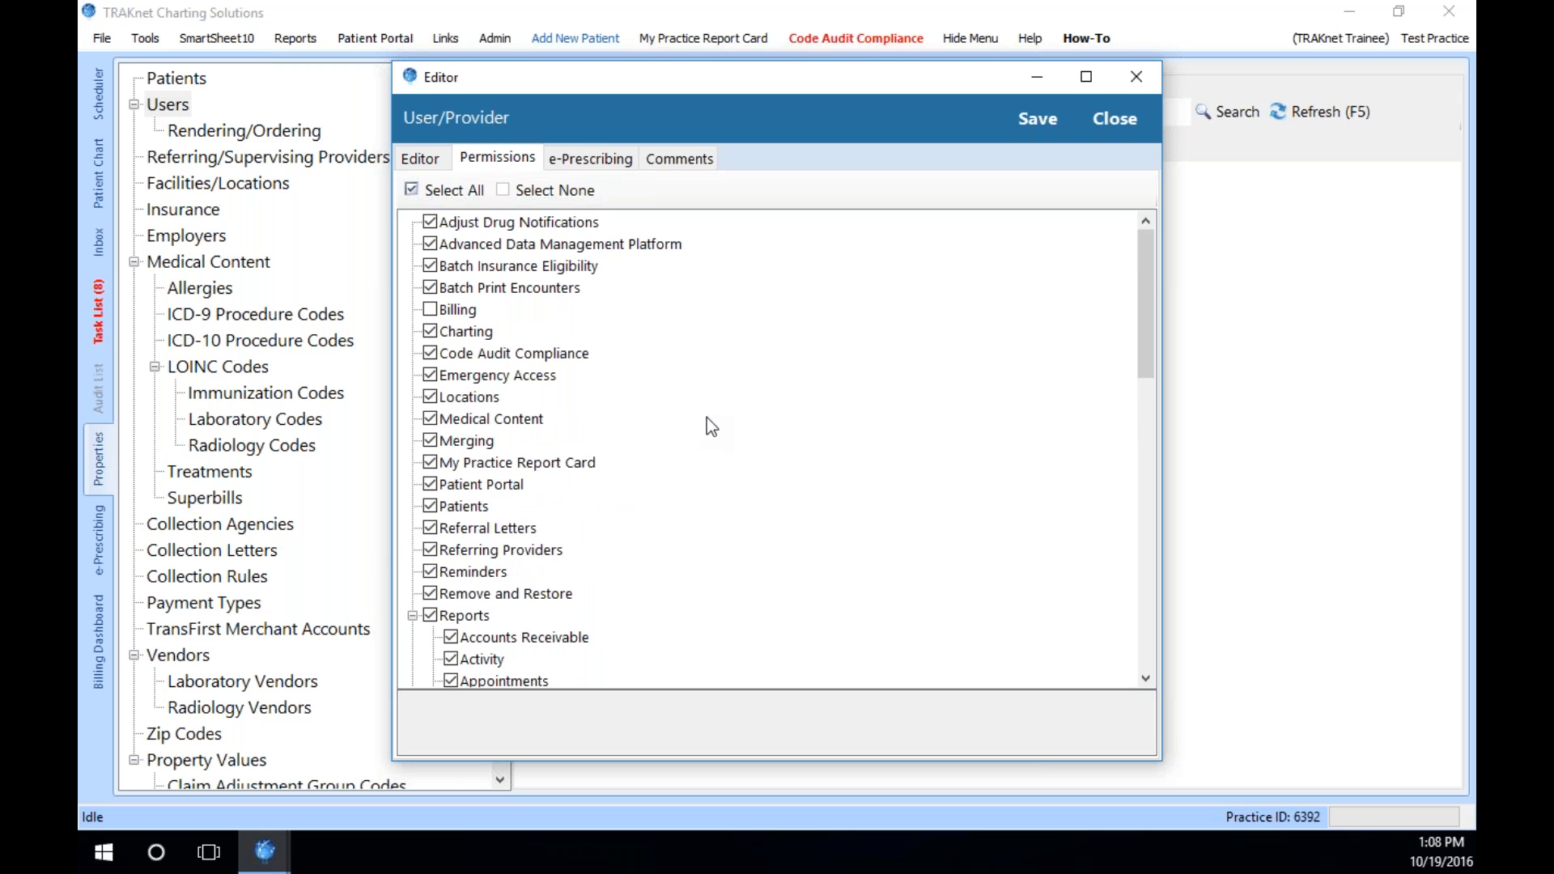
- Withdraw the SPI user's Time Clock and Users permissions and save the user record
scroll(712, 419, down, 1)
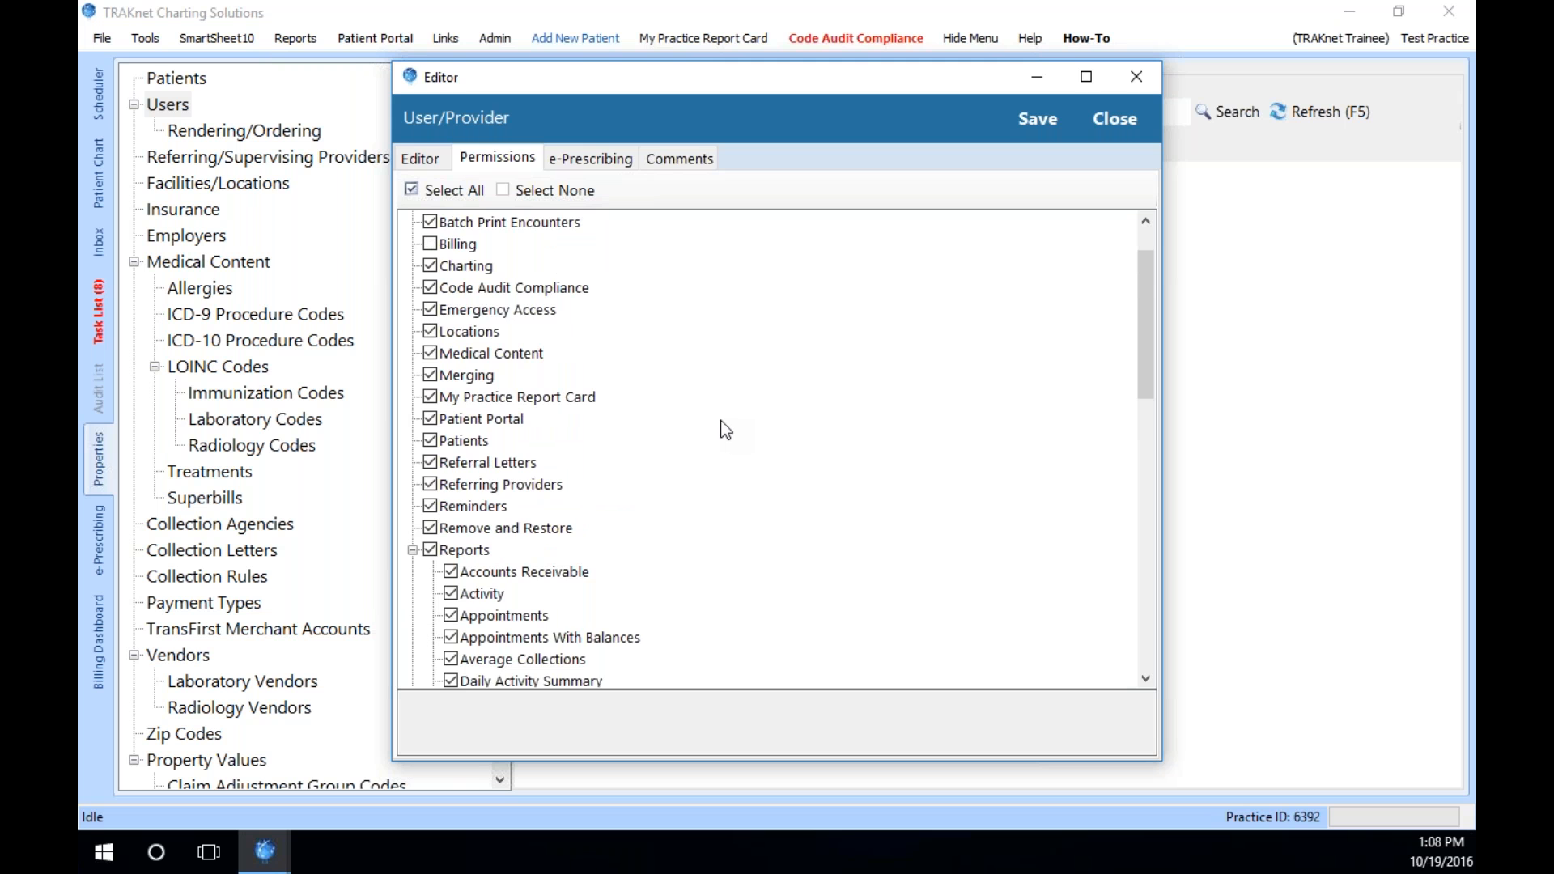
scroll(723, 427, down, 2)
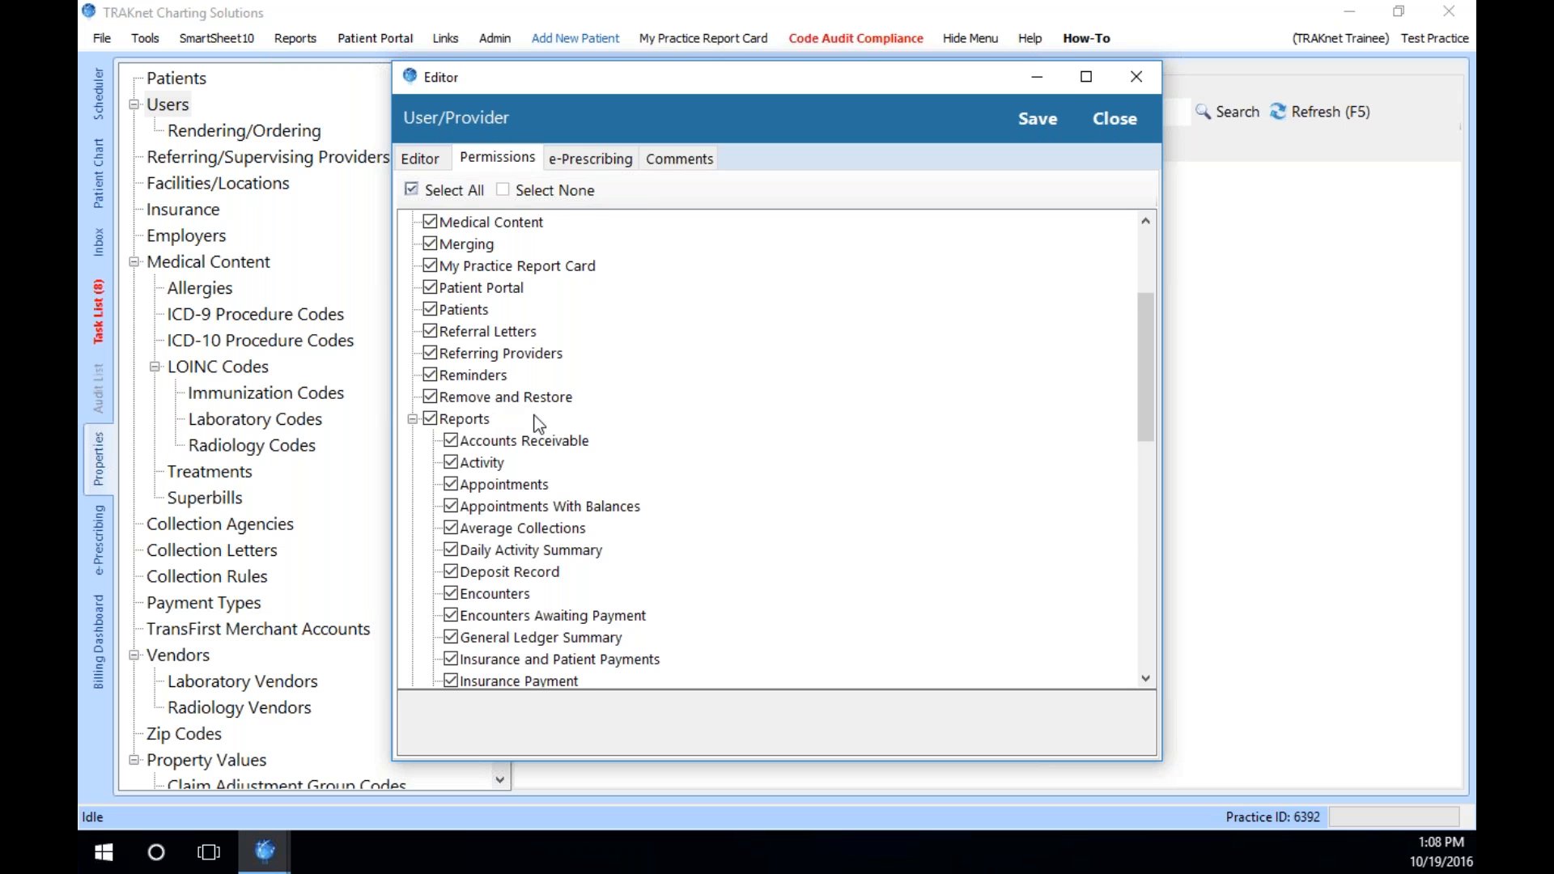
scroll(717, 424, down, 6)
scroll(682, 507, down, 5)
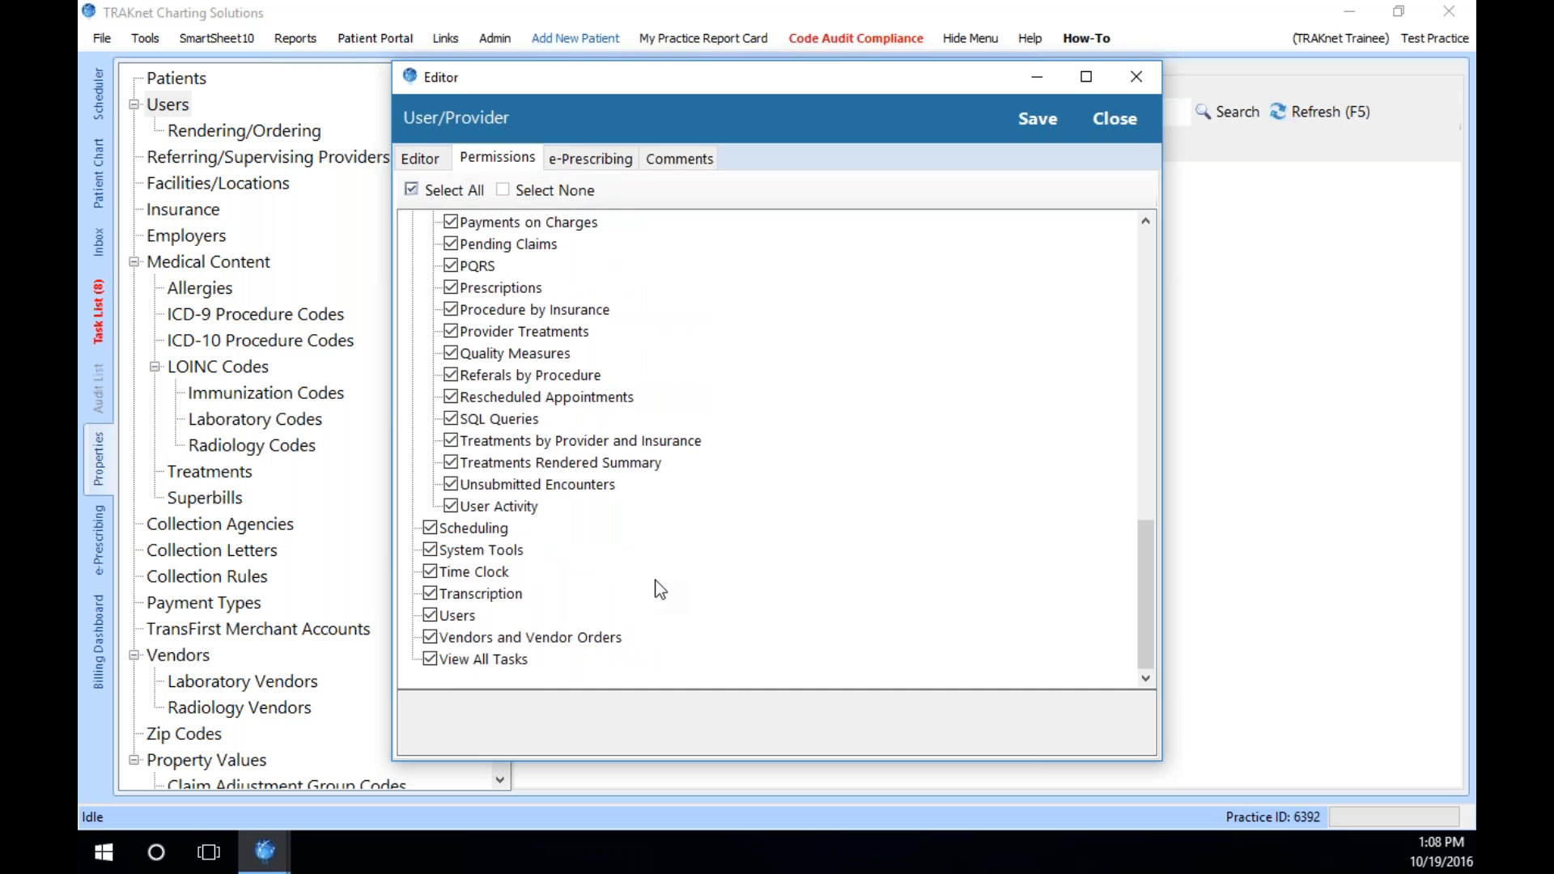
click(445, 575)
click(430, 572)
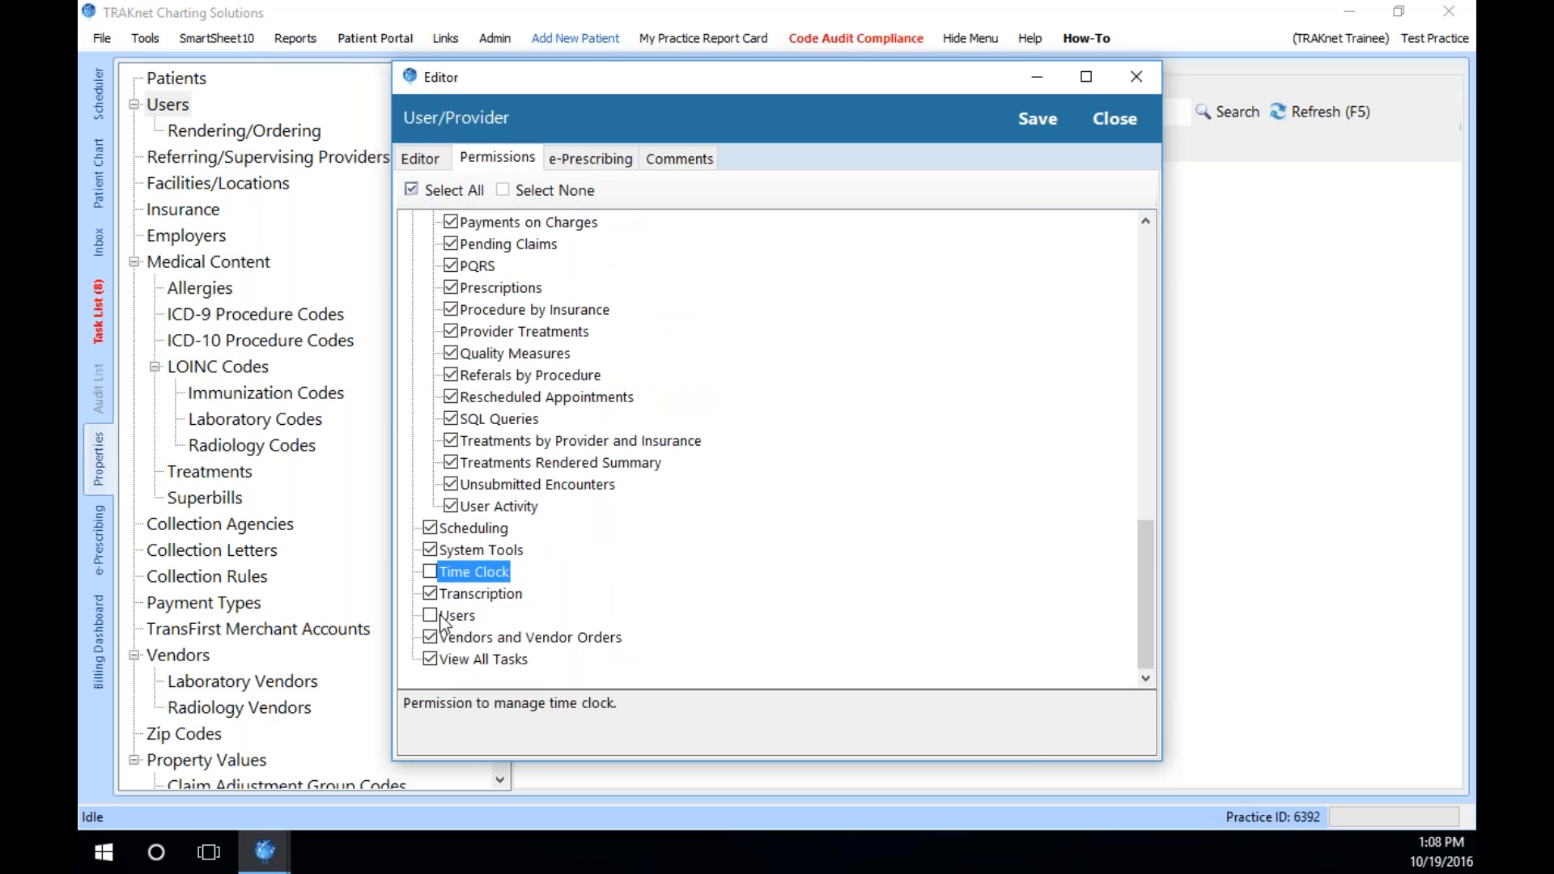
click(1028, 133)
click(932, 499)
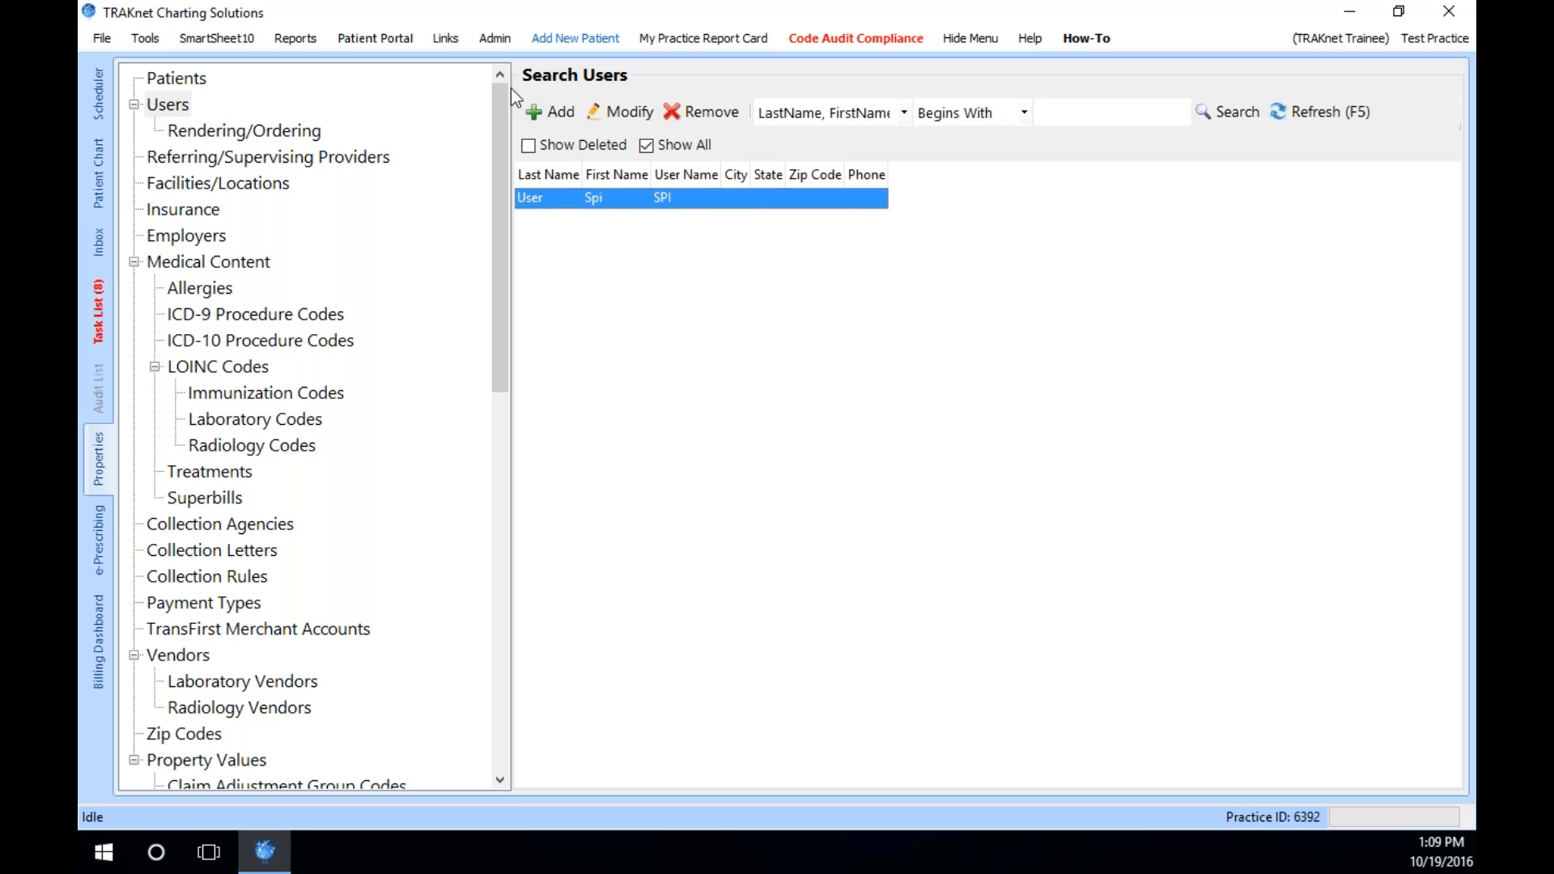
- View the Specialized Registries report window and close it again
click(299, 40)
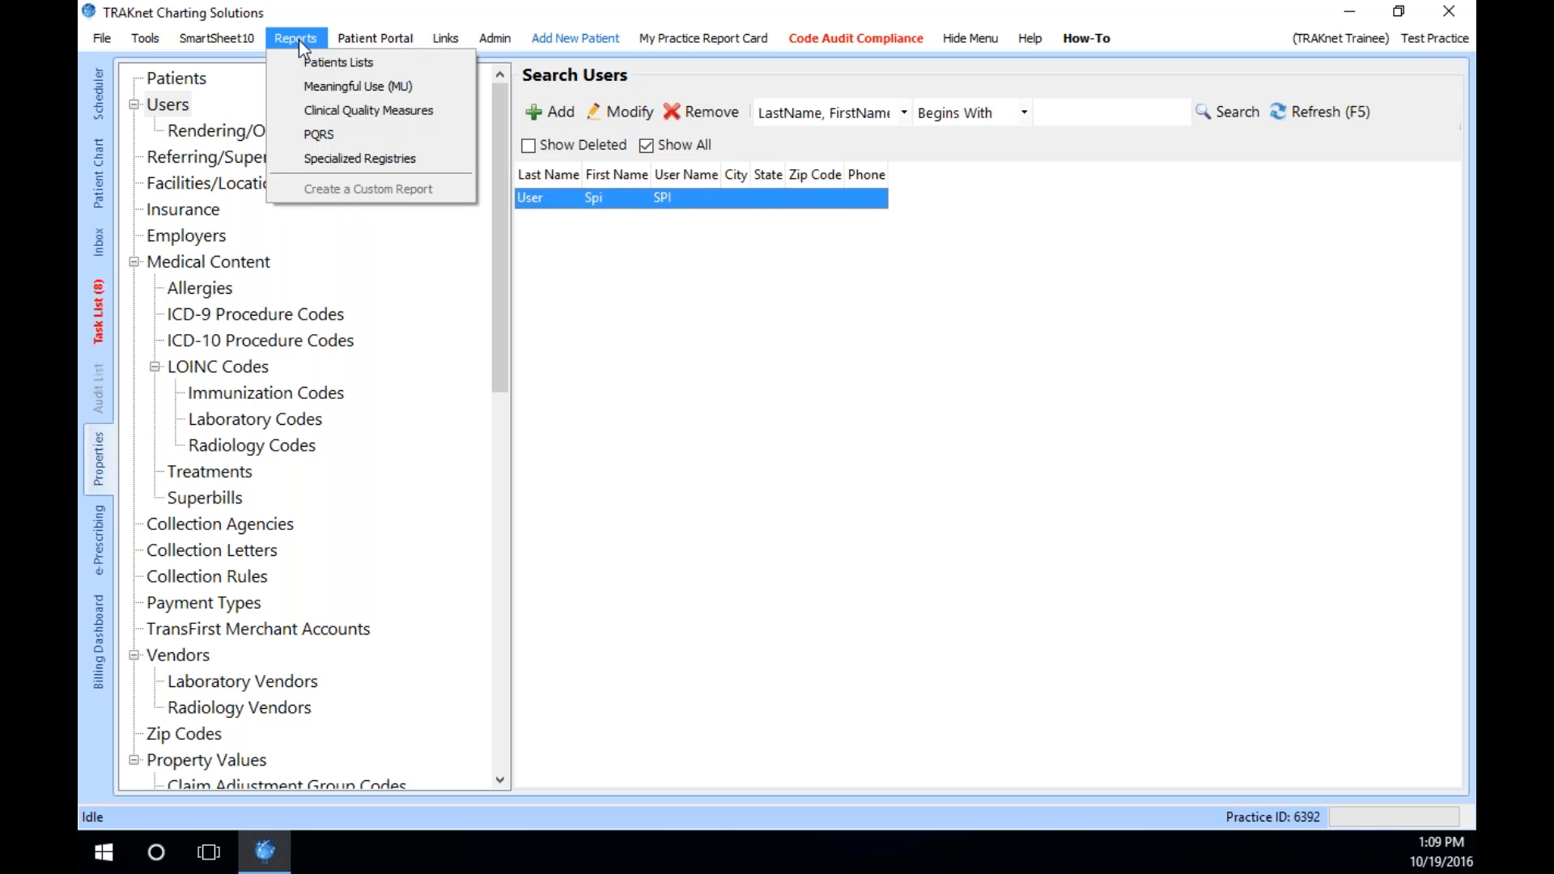
click(302, 157)
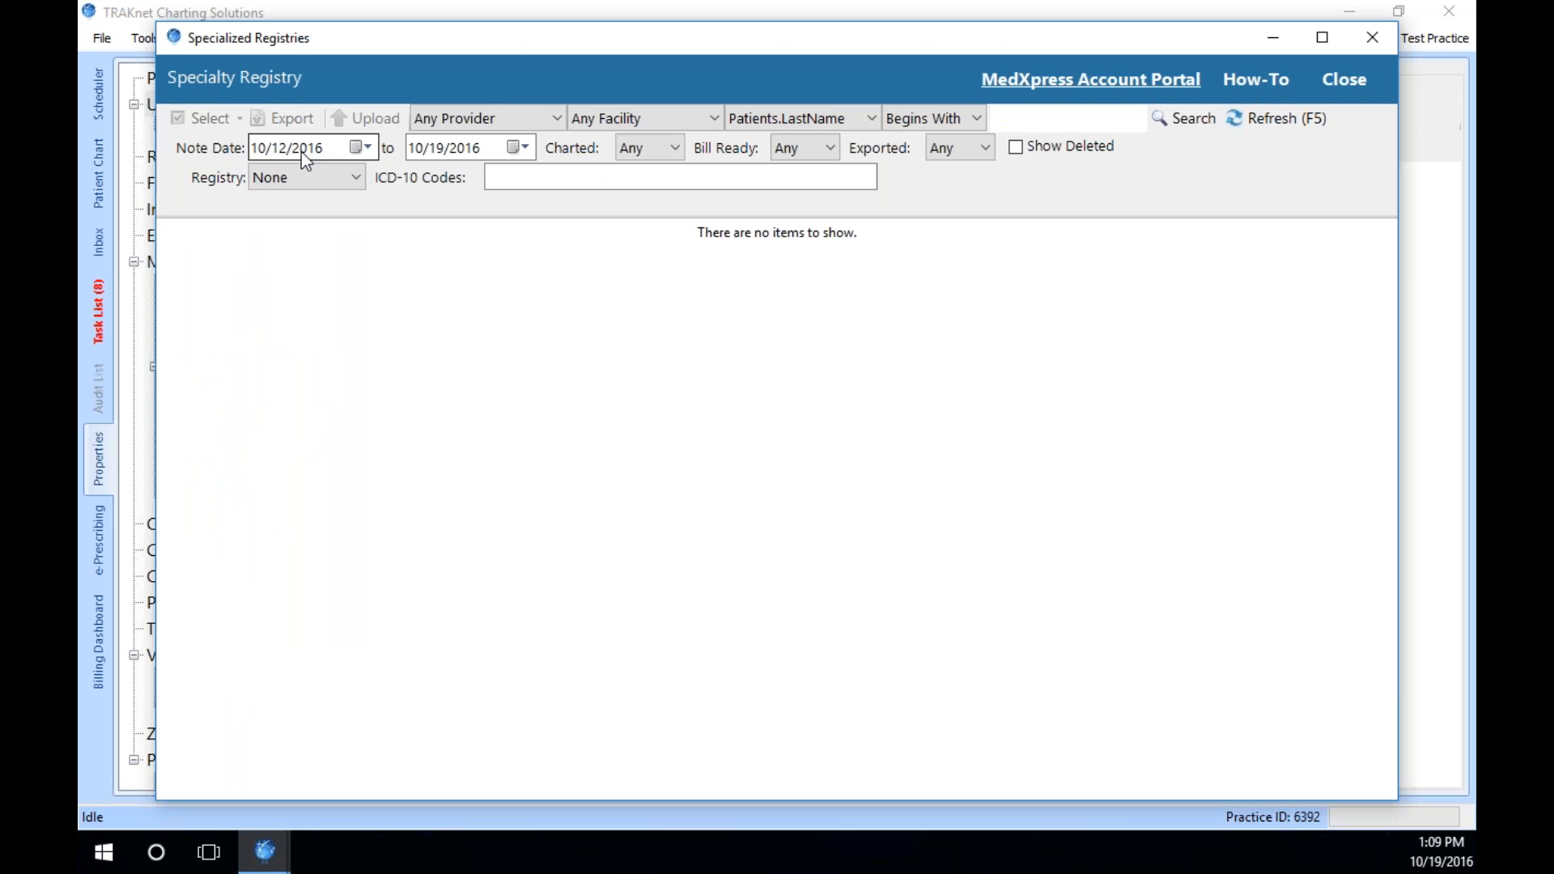
click(1343, 79)
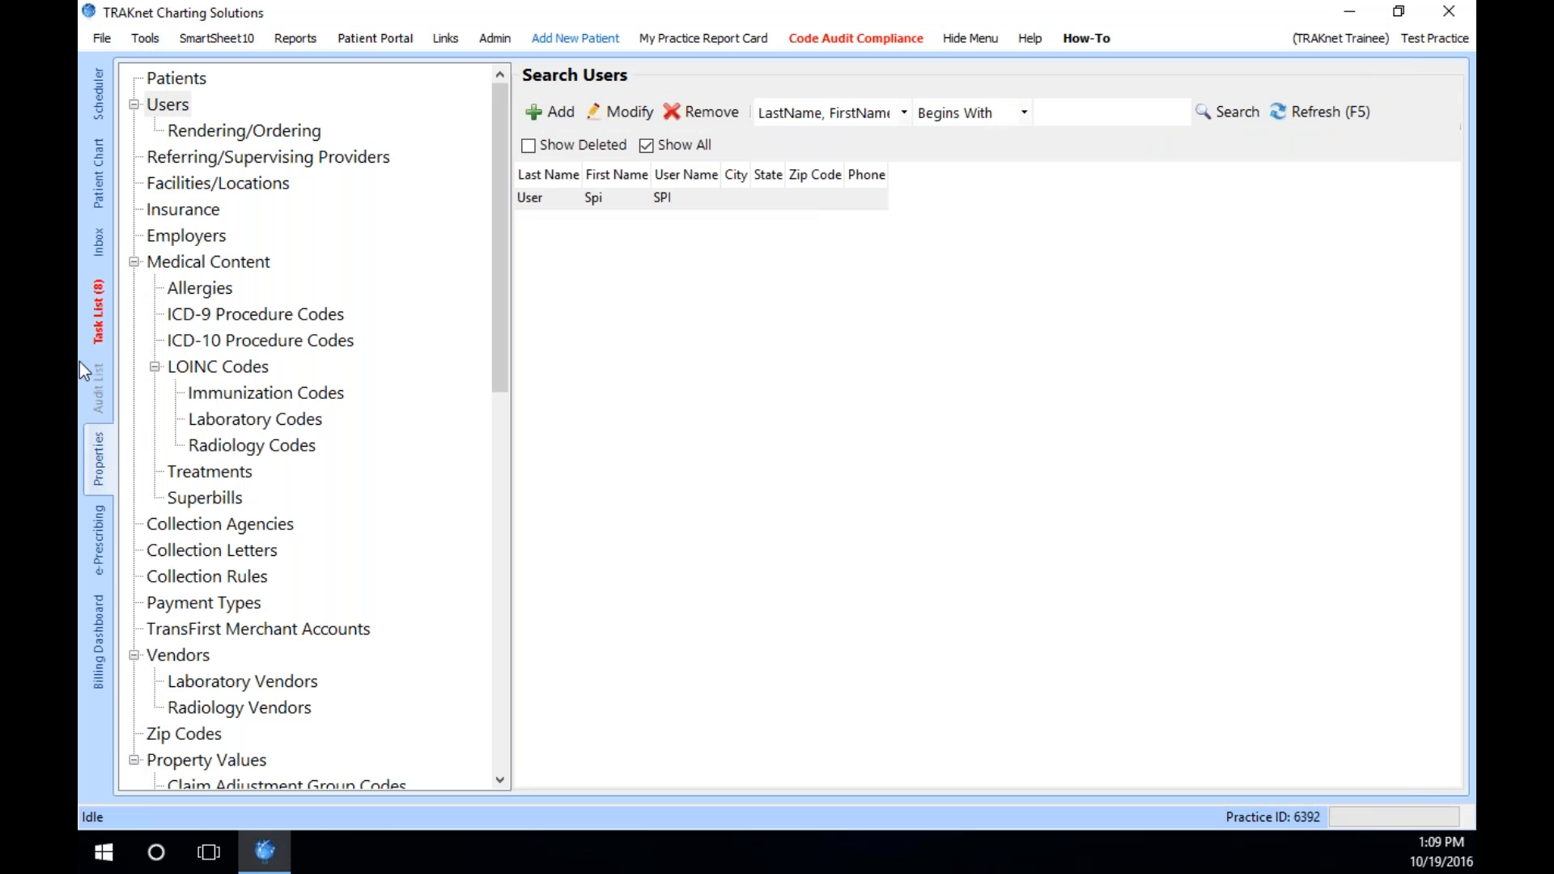
- Open Collections in the Billing Dashboard, view the In Collections list, and return to the Action Items
click(81, 620)
click(152, 490)
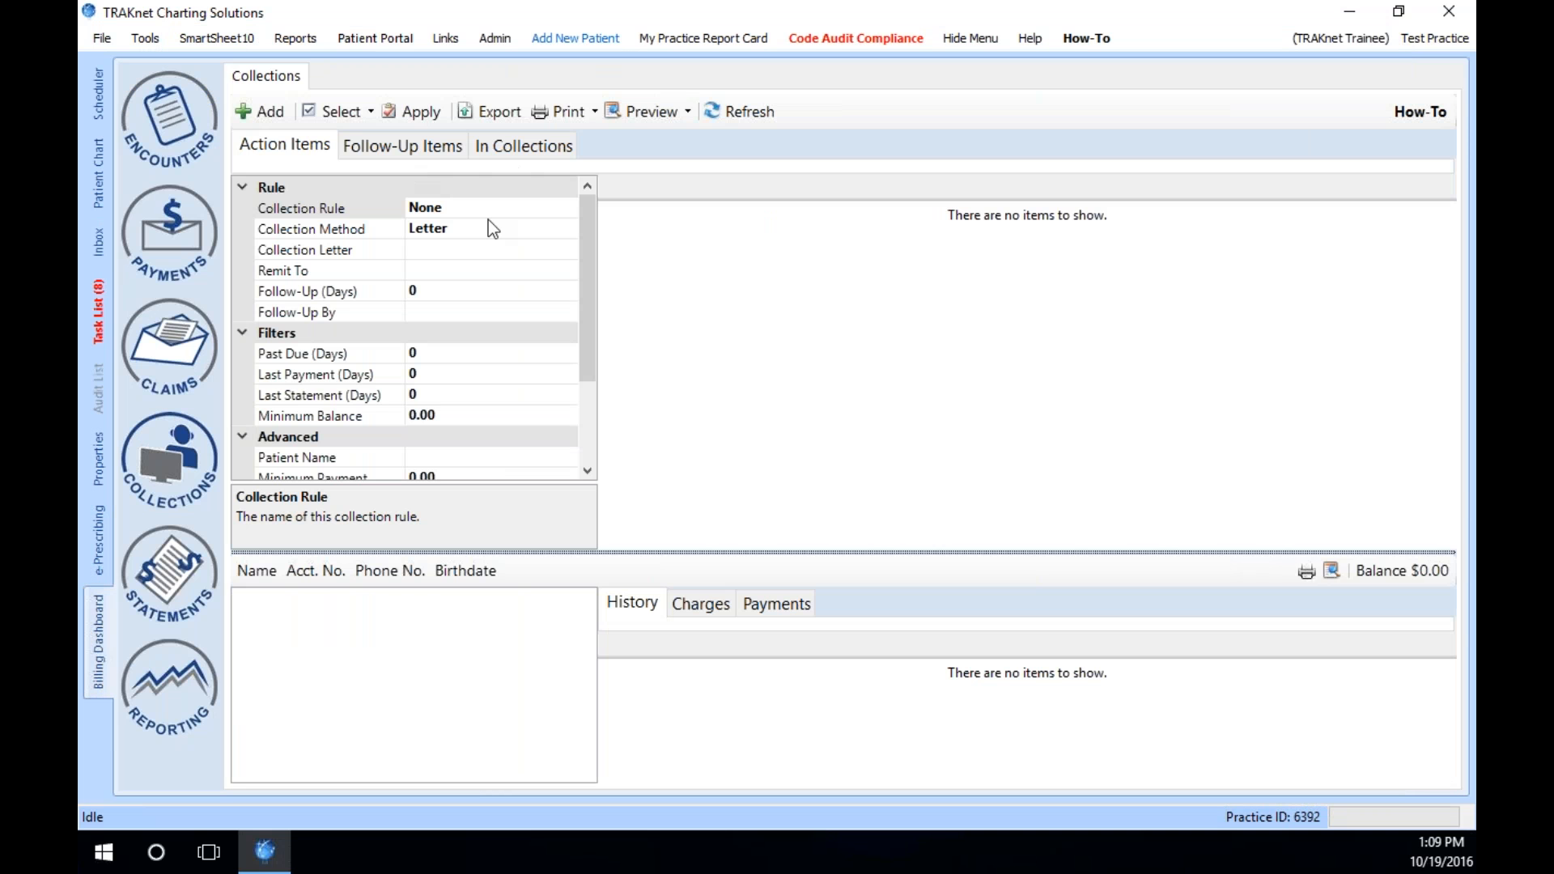
drag(589, 250, 520, 173)
click(518, 149)
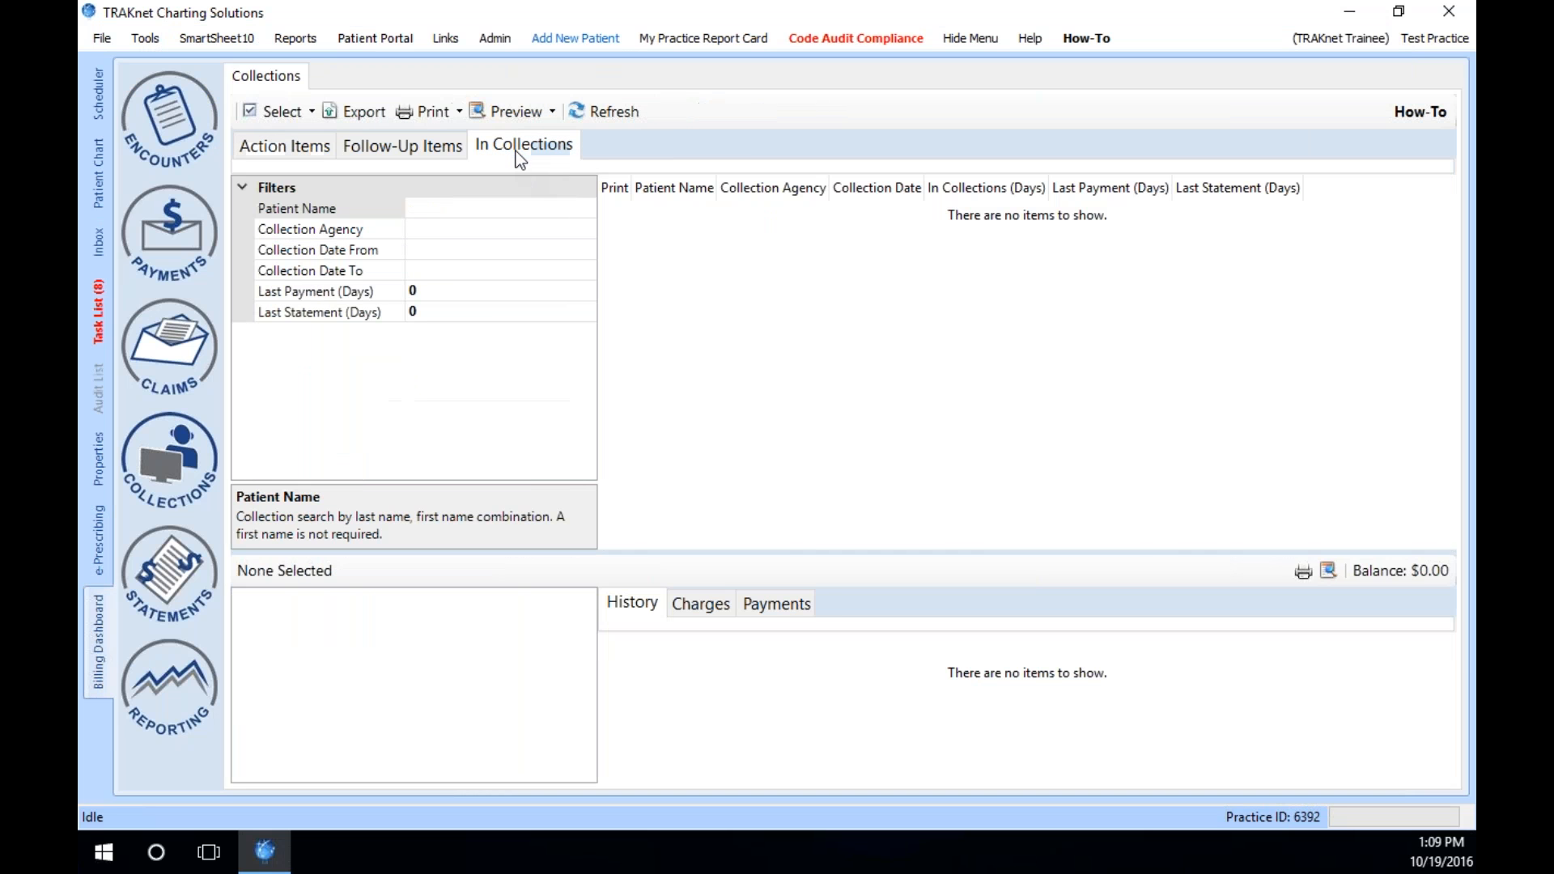
click(279, 148)
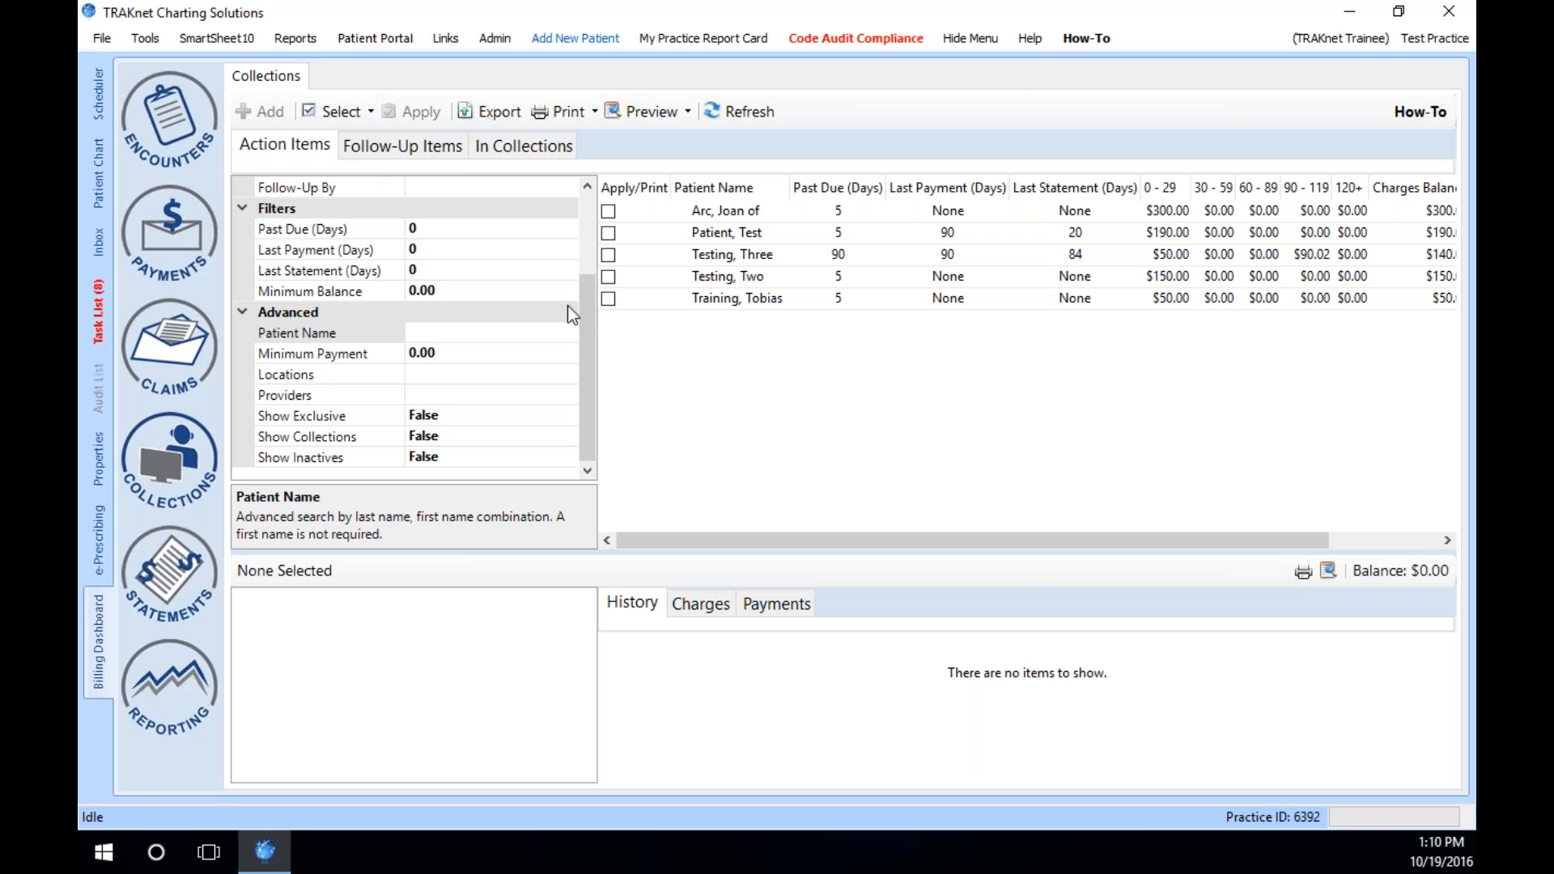
scroll(566, 304, up, 2)
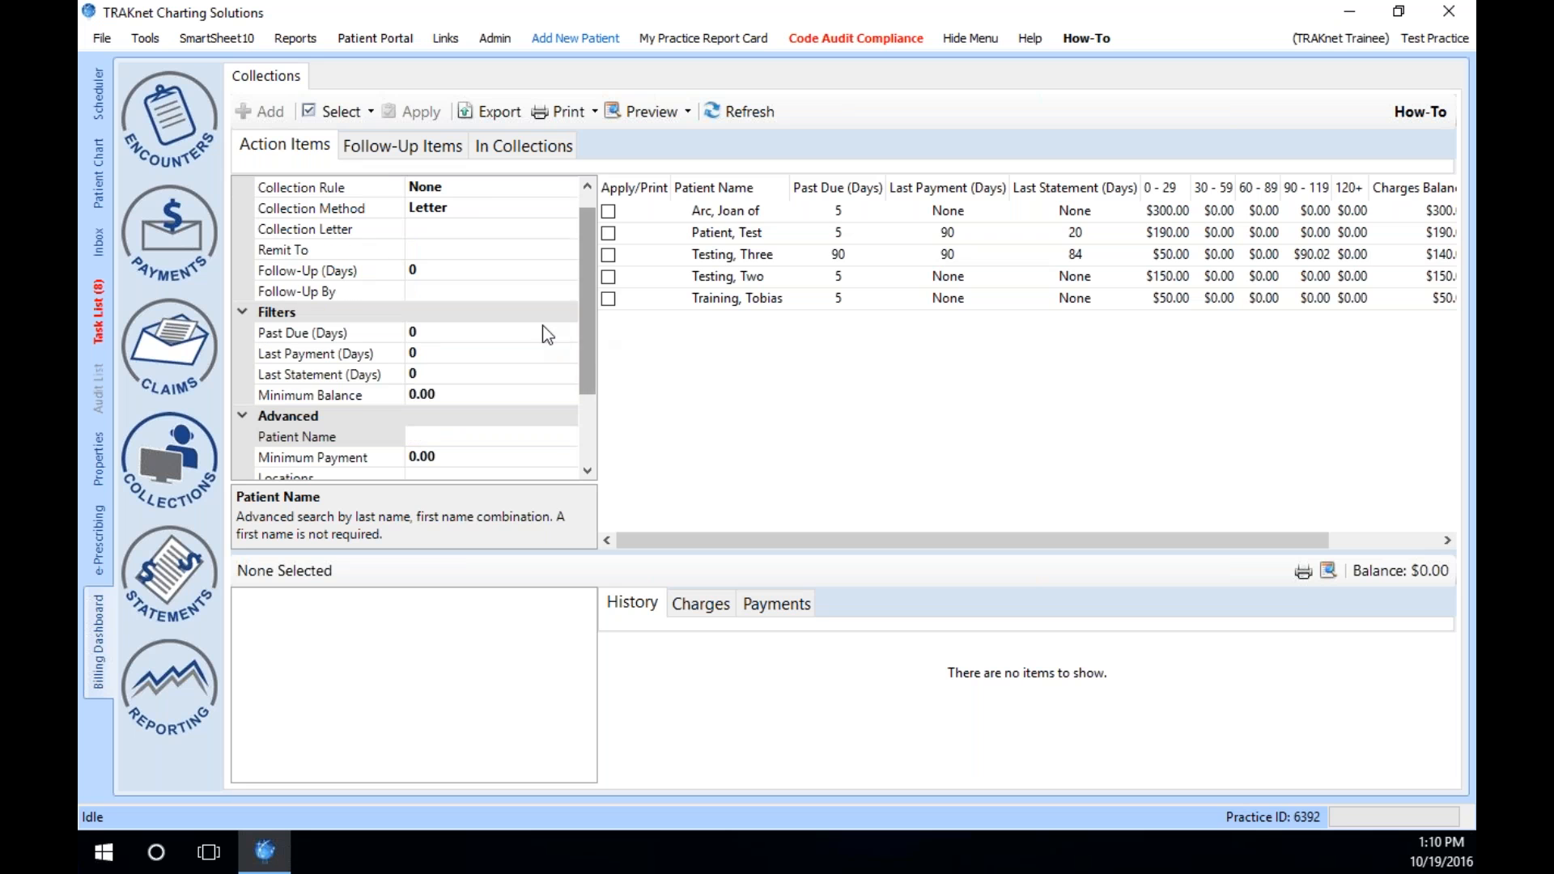
click(445, 231)
click(568, 229)
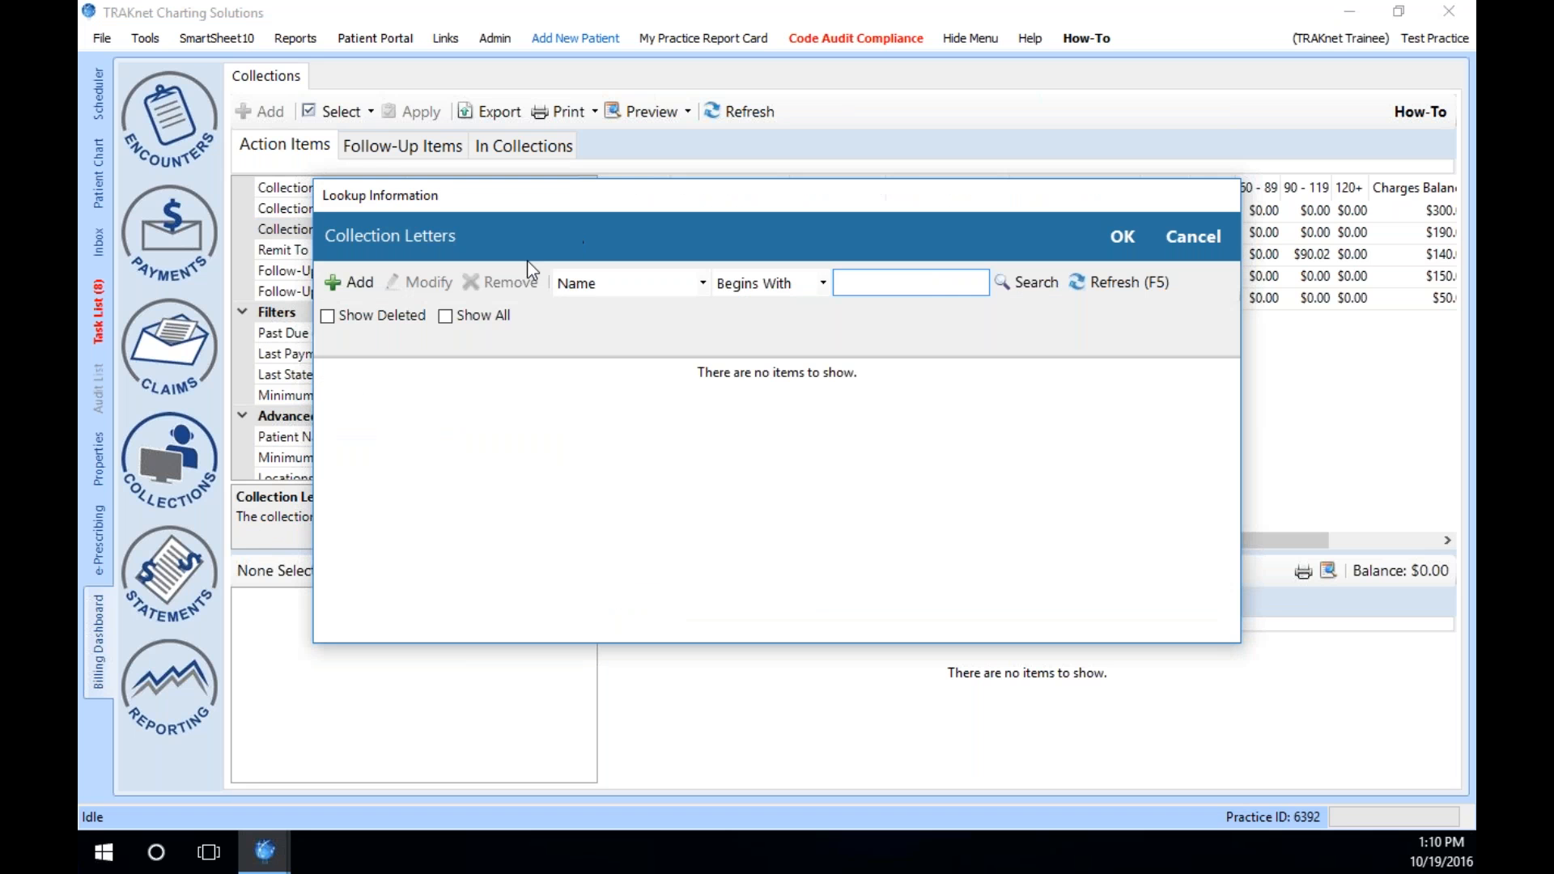
click(1190, 236)
- Add a new collection letter in Properties with the body text "Training Collection letter"
click(98, 458)
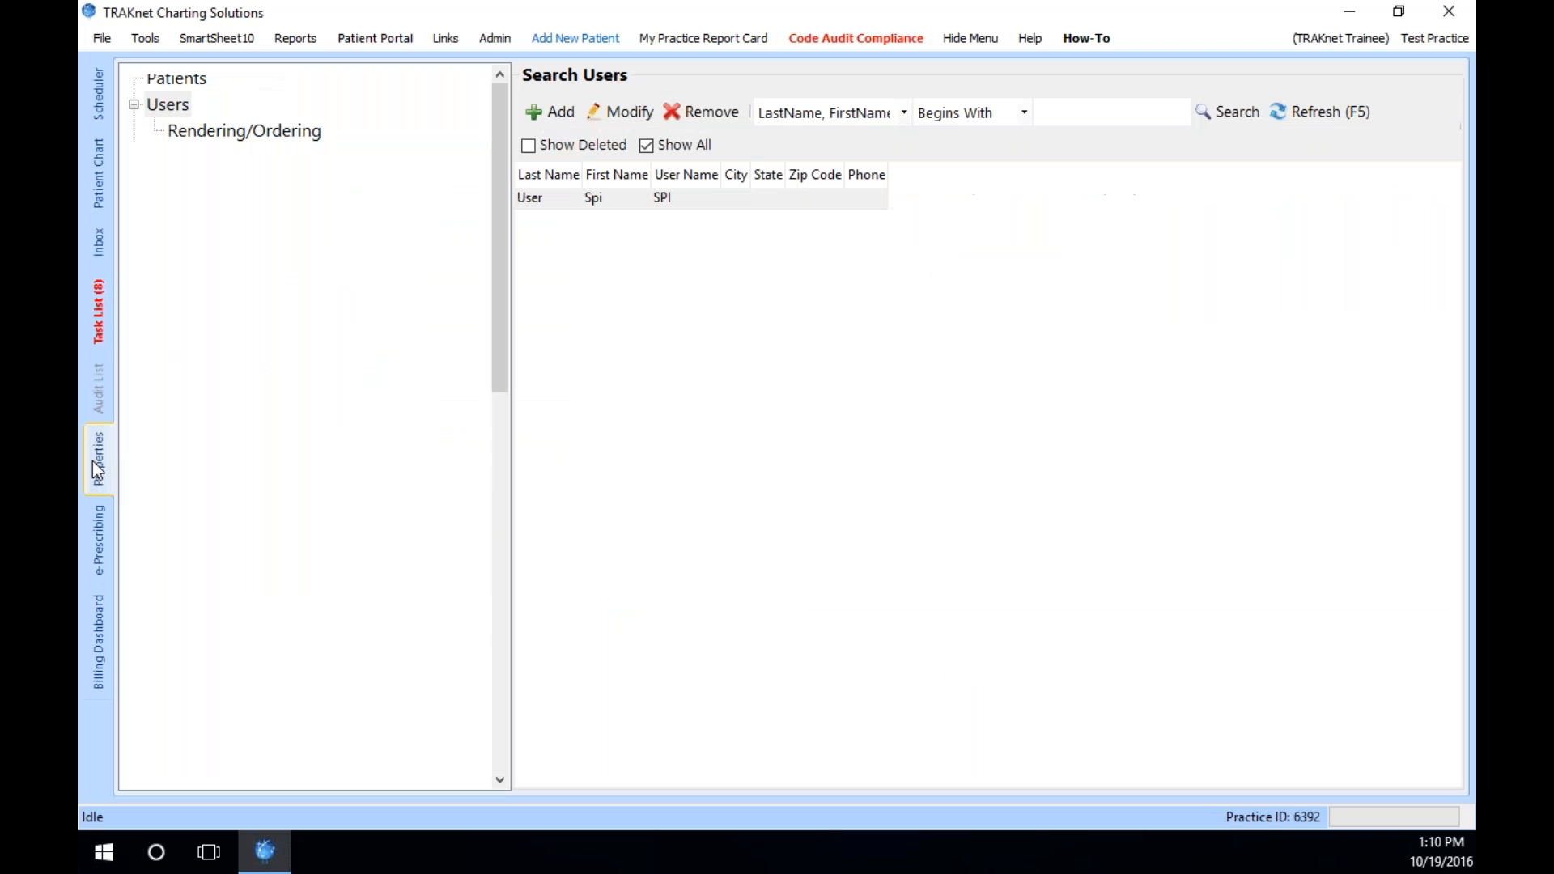
click(225, 553)
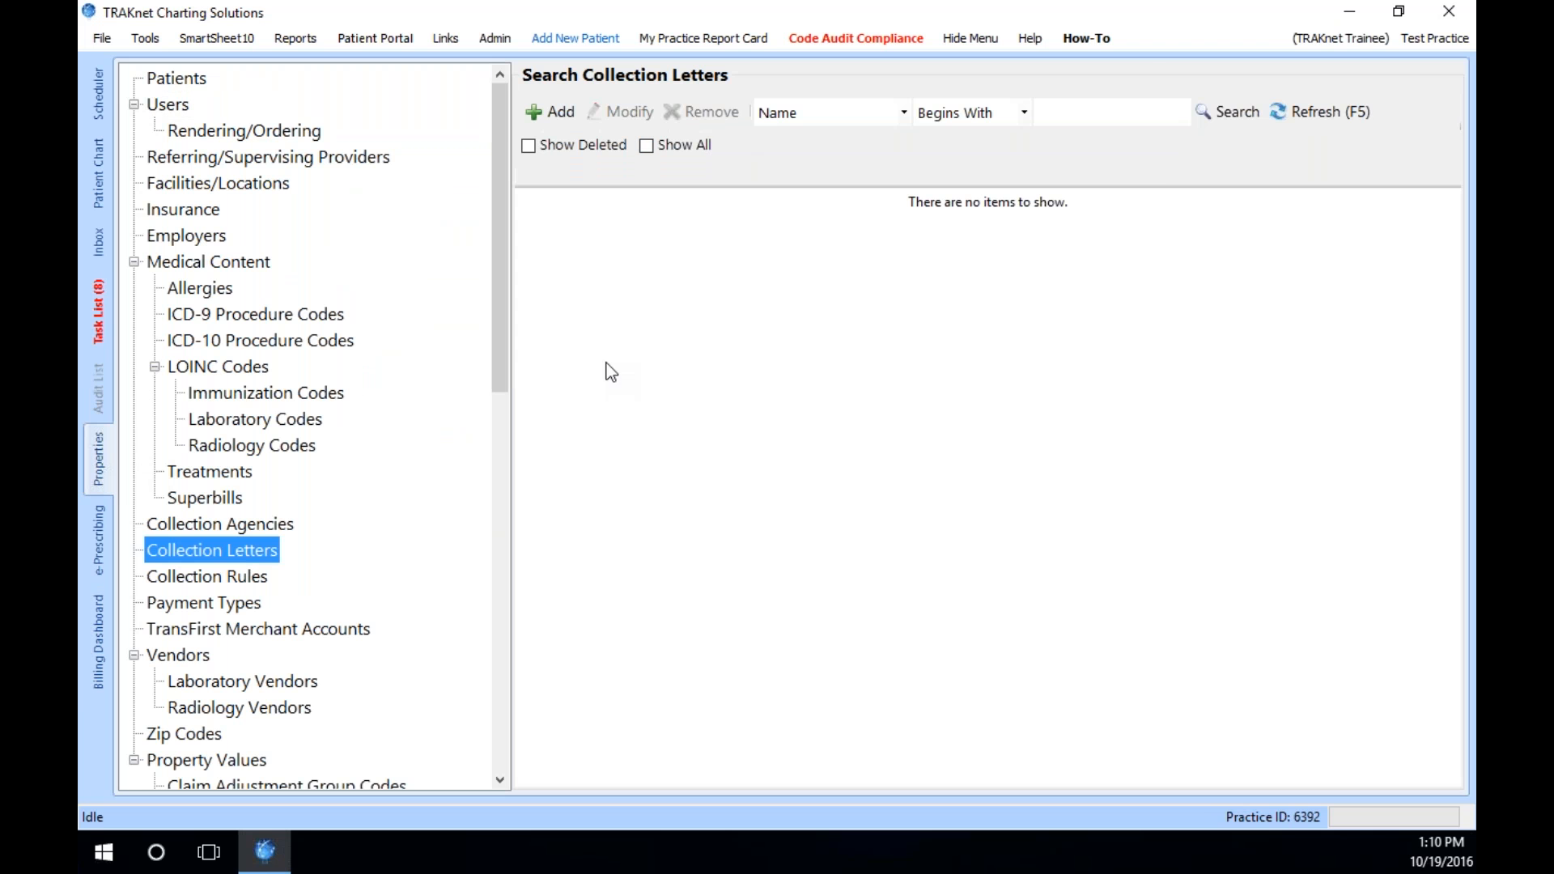
click(544, 114)
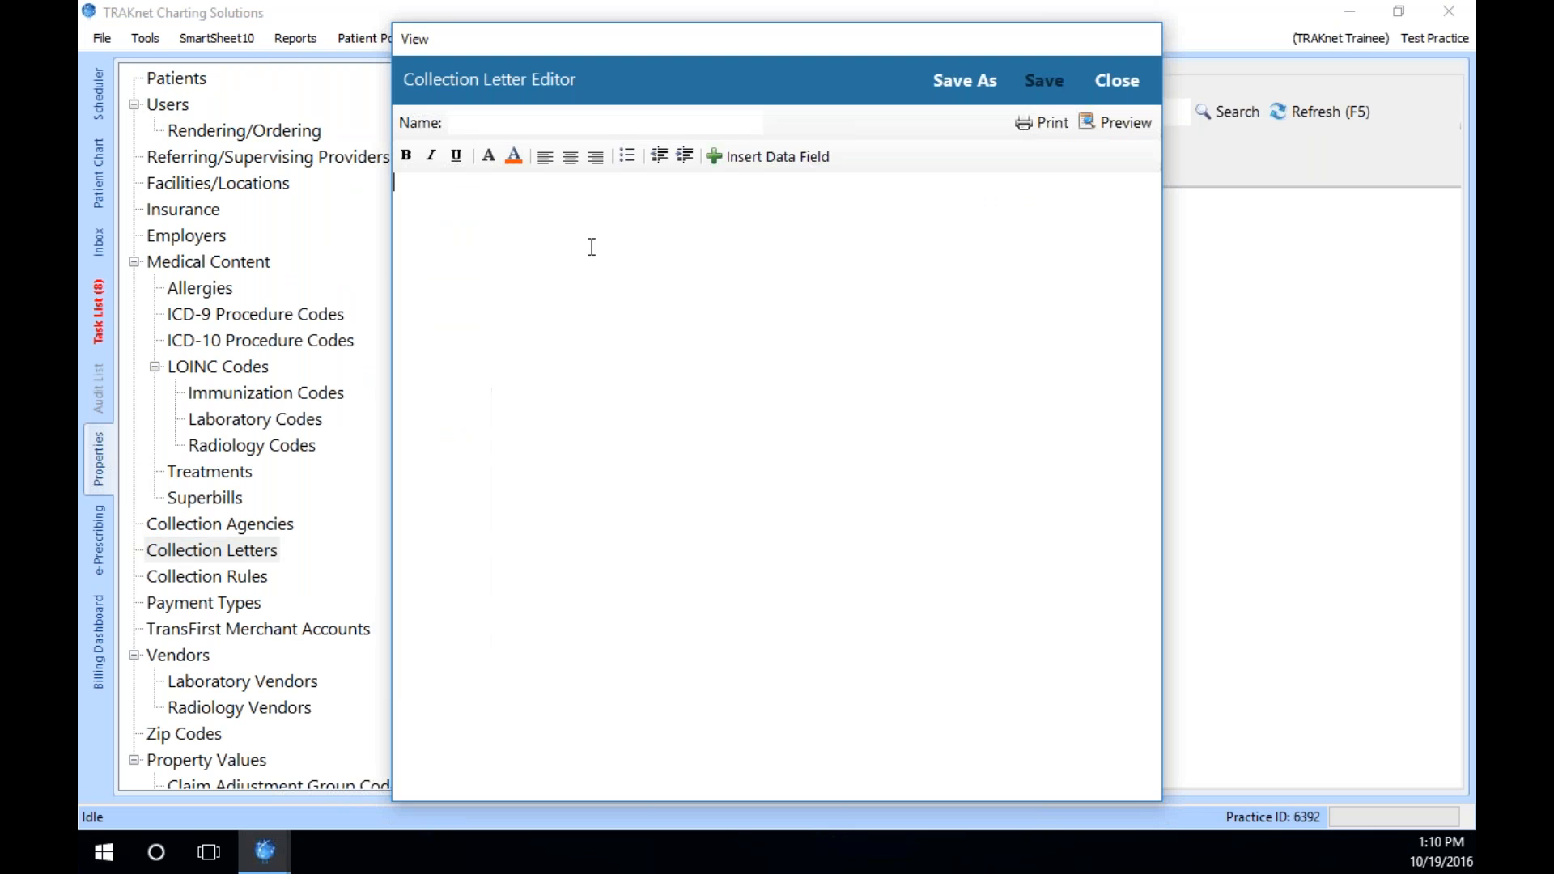
text(Training Collec)
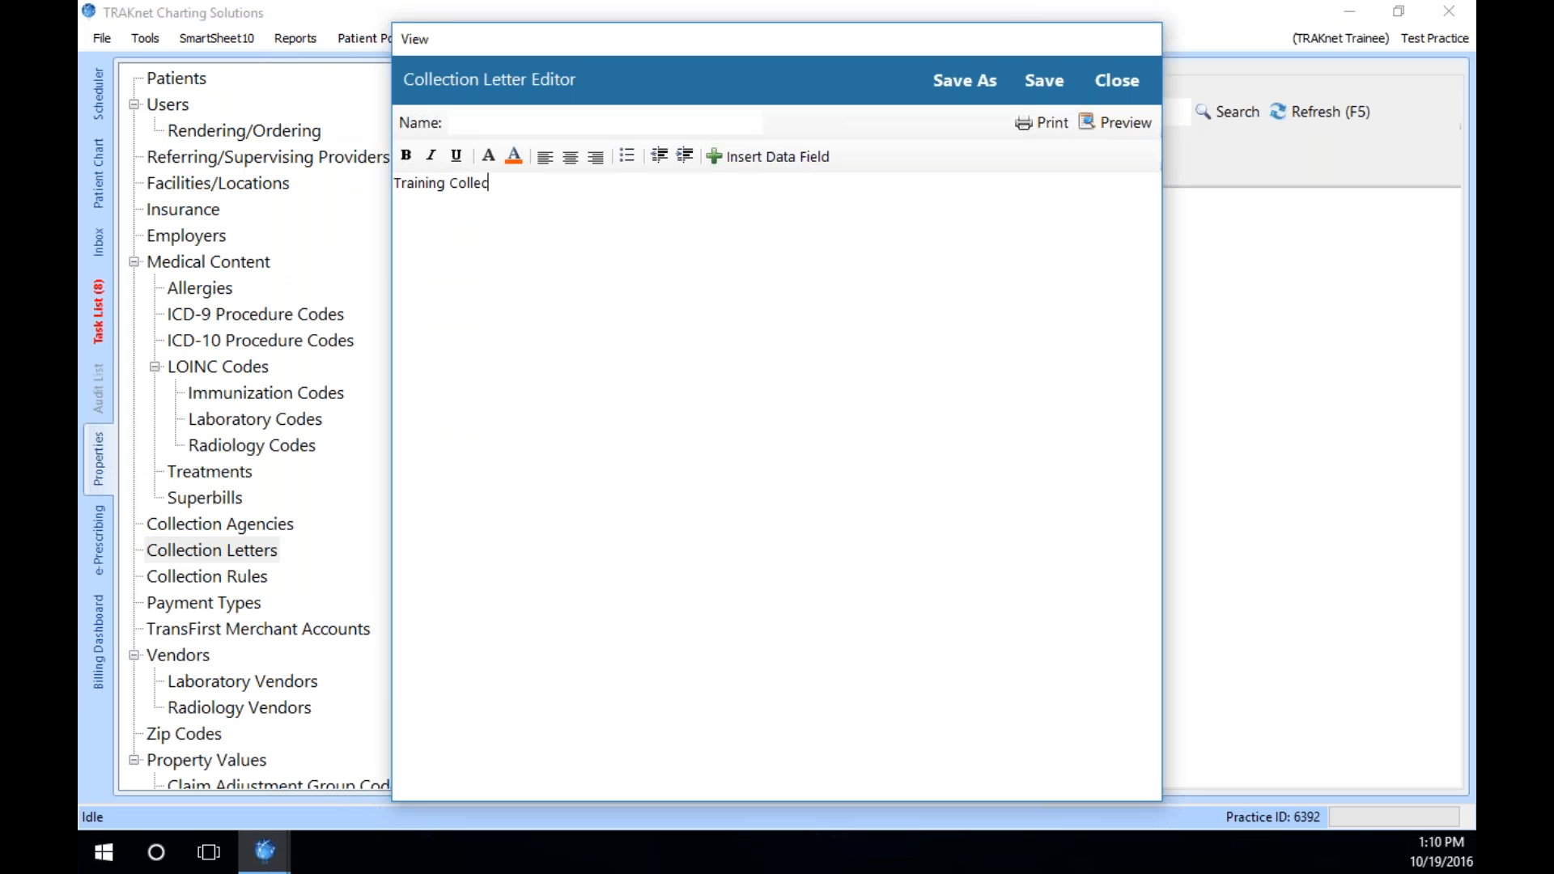
text(tion letter)
- Name the collection letter "Training", save it and close the letter editor
click(604, 121)
text(T)
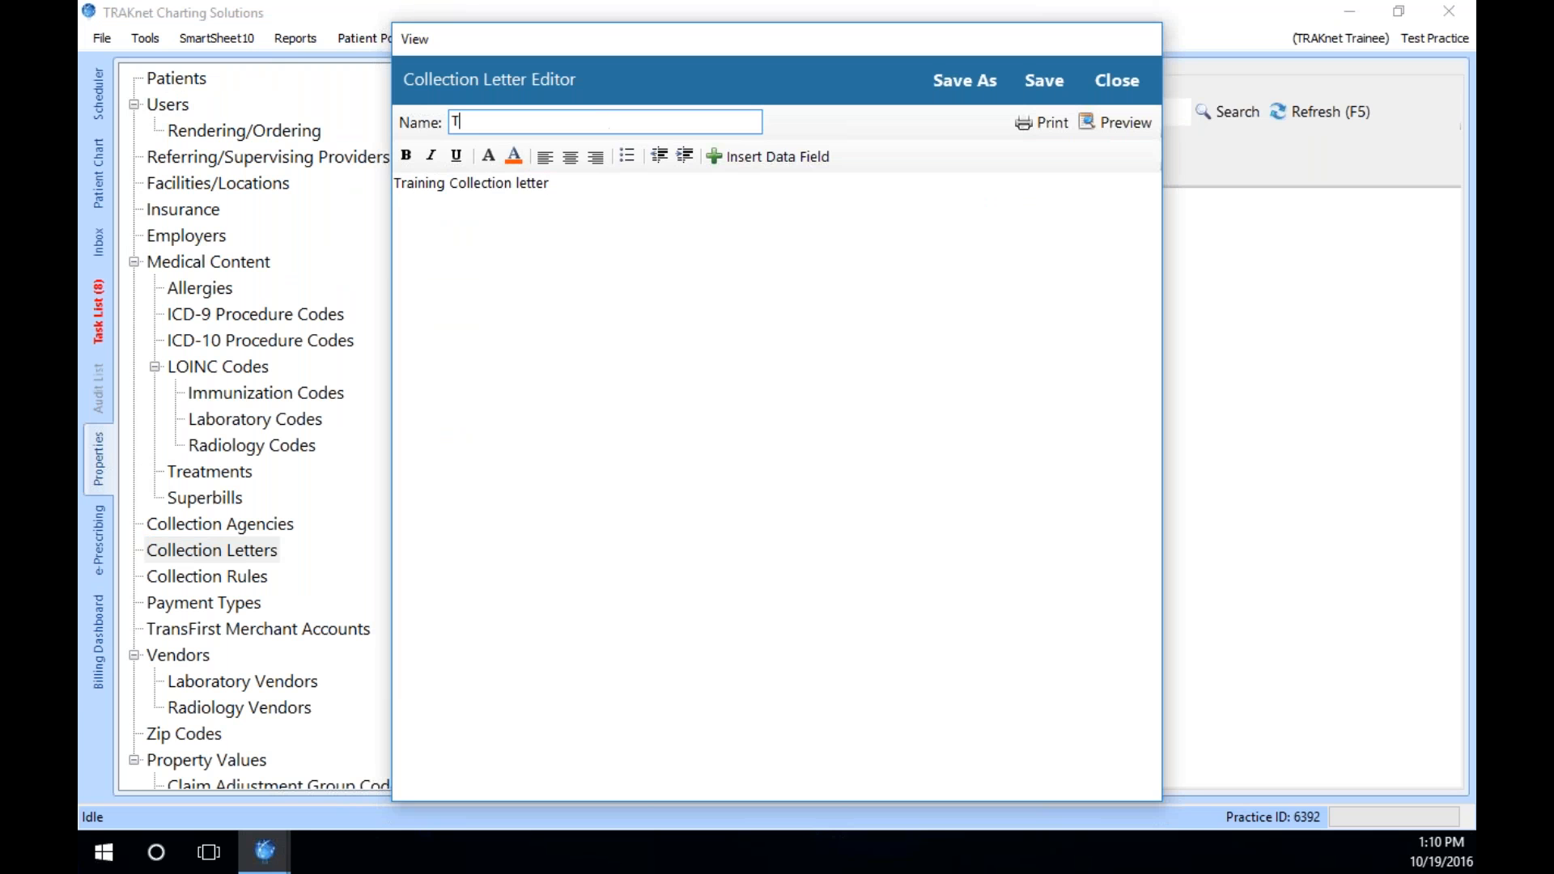
text(raining)
click(1021, 80)
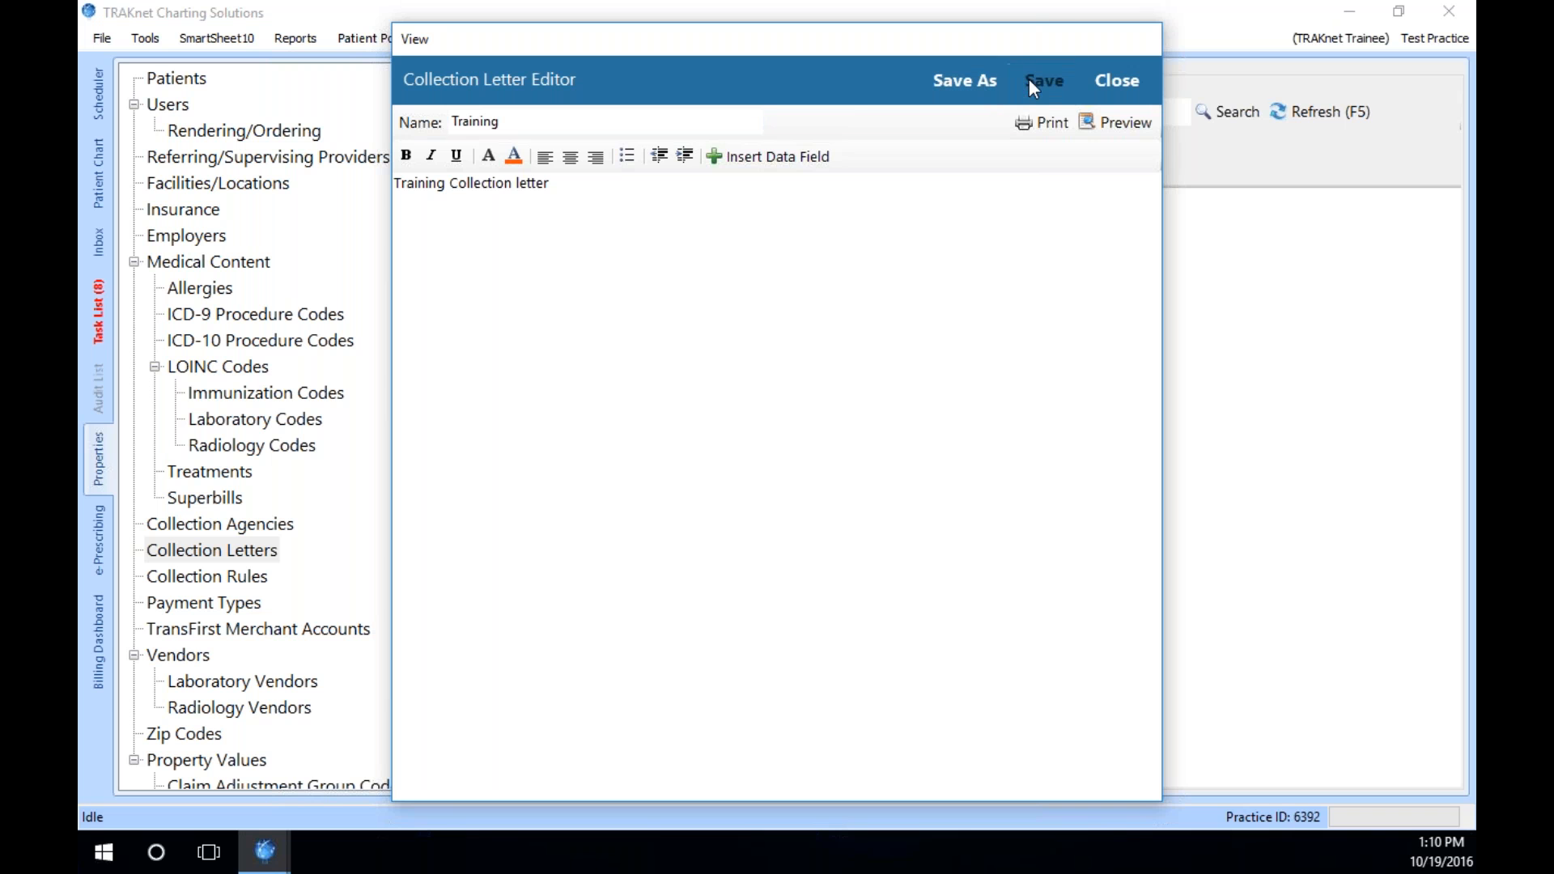
click(1105, 79)
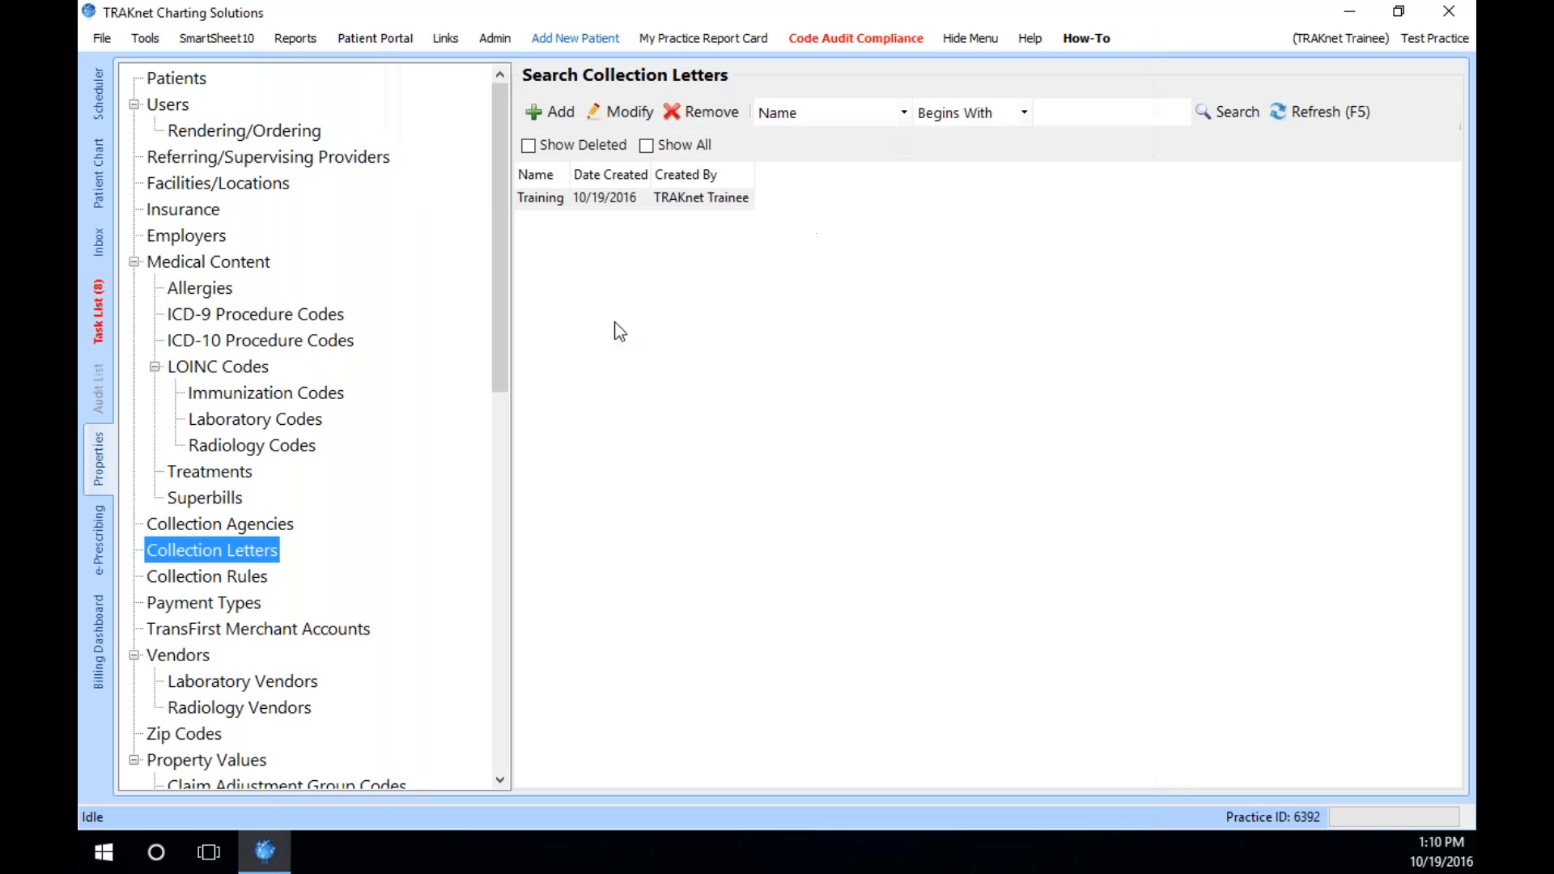
- Assign the Training letter as the Collection Letter for the Action Items in Collections, searching the letters with Show All enabled
click(98, 640)
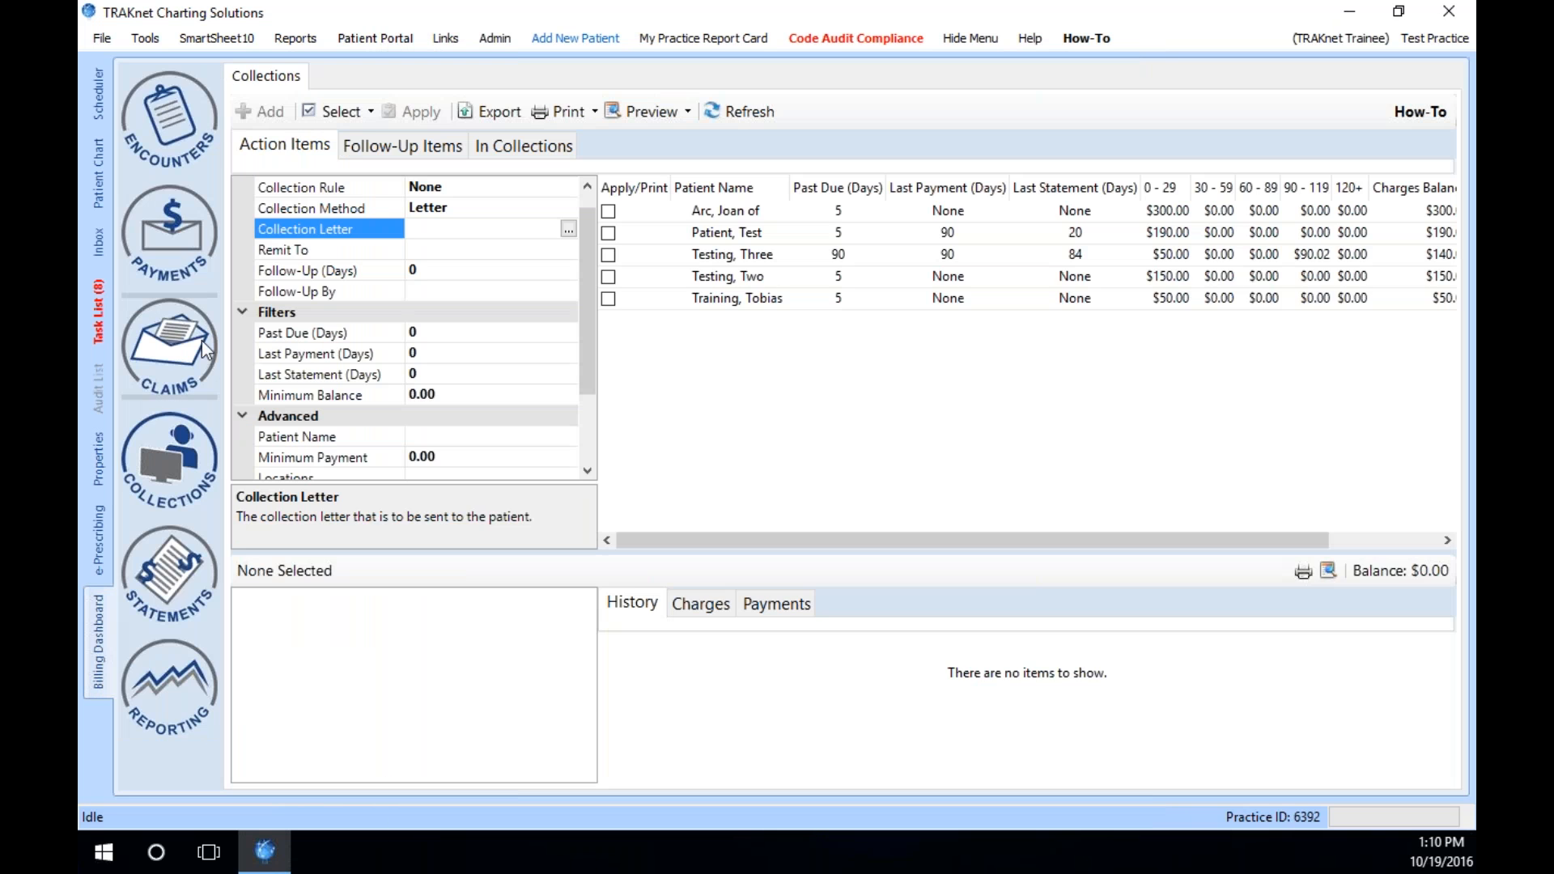
click(569, 229)
click(484, 317)
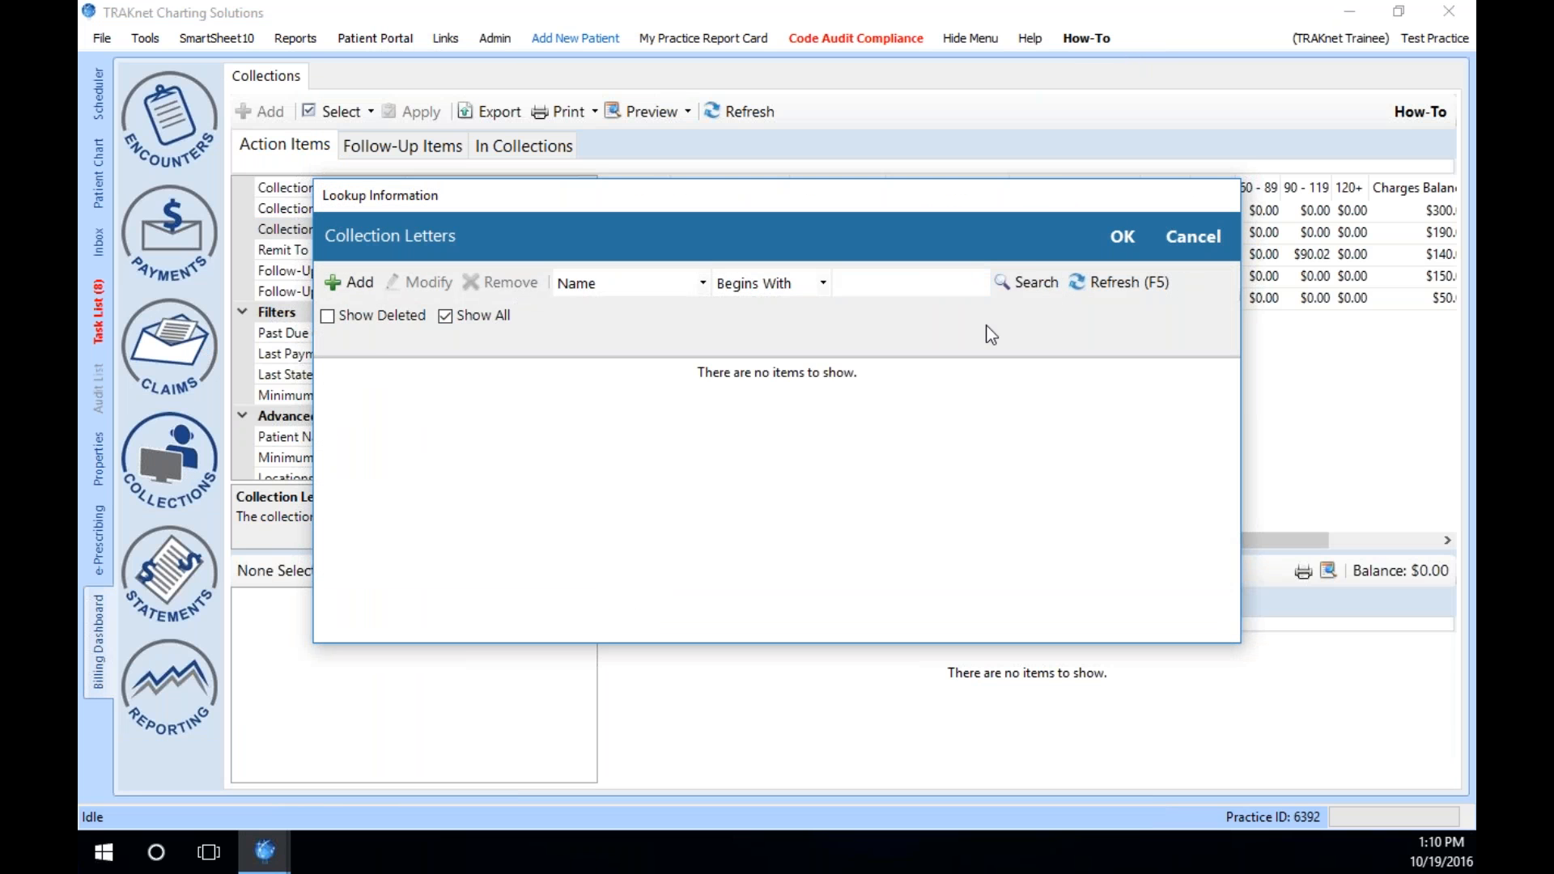
click(1028, 282)
click(435, 390)
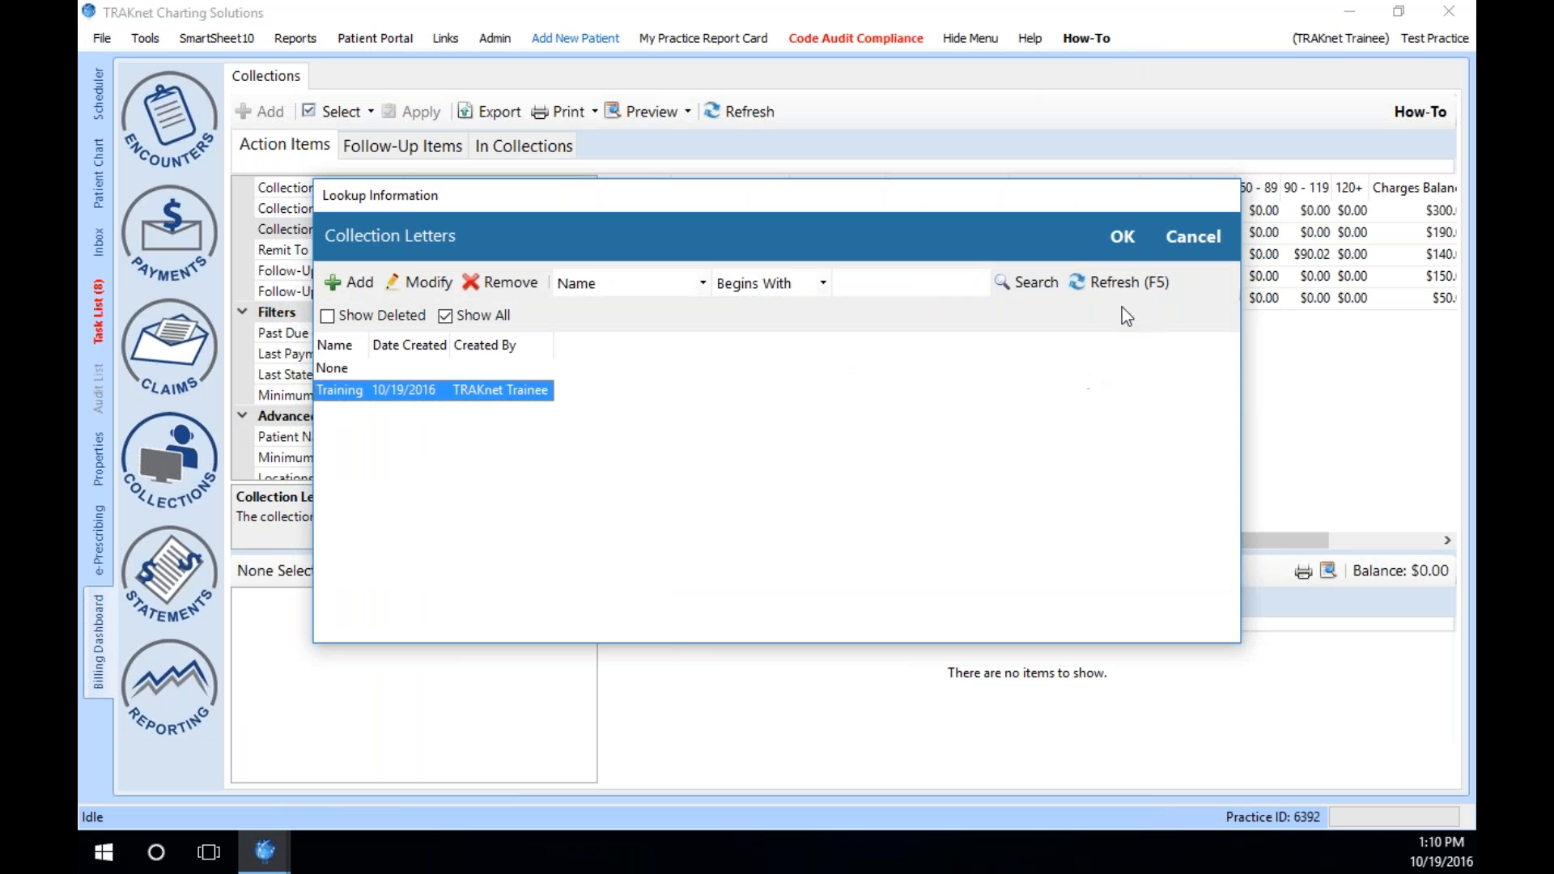
click(1097, 235)
- Apply the Training letter to the first patient in the Action Items and save the print output over the Test file on the Desktop
click(609, 211)
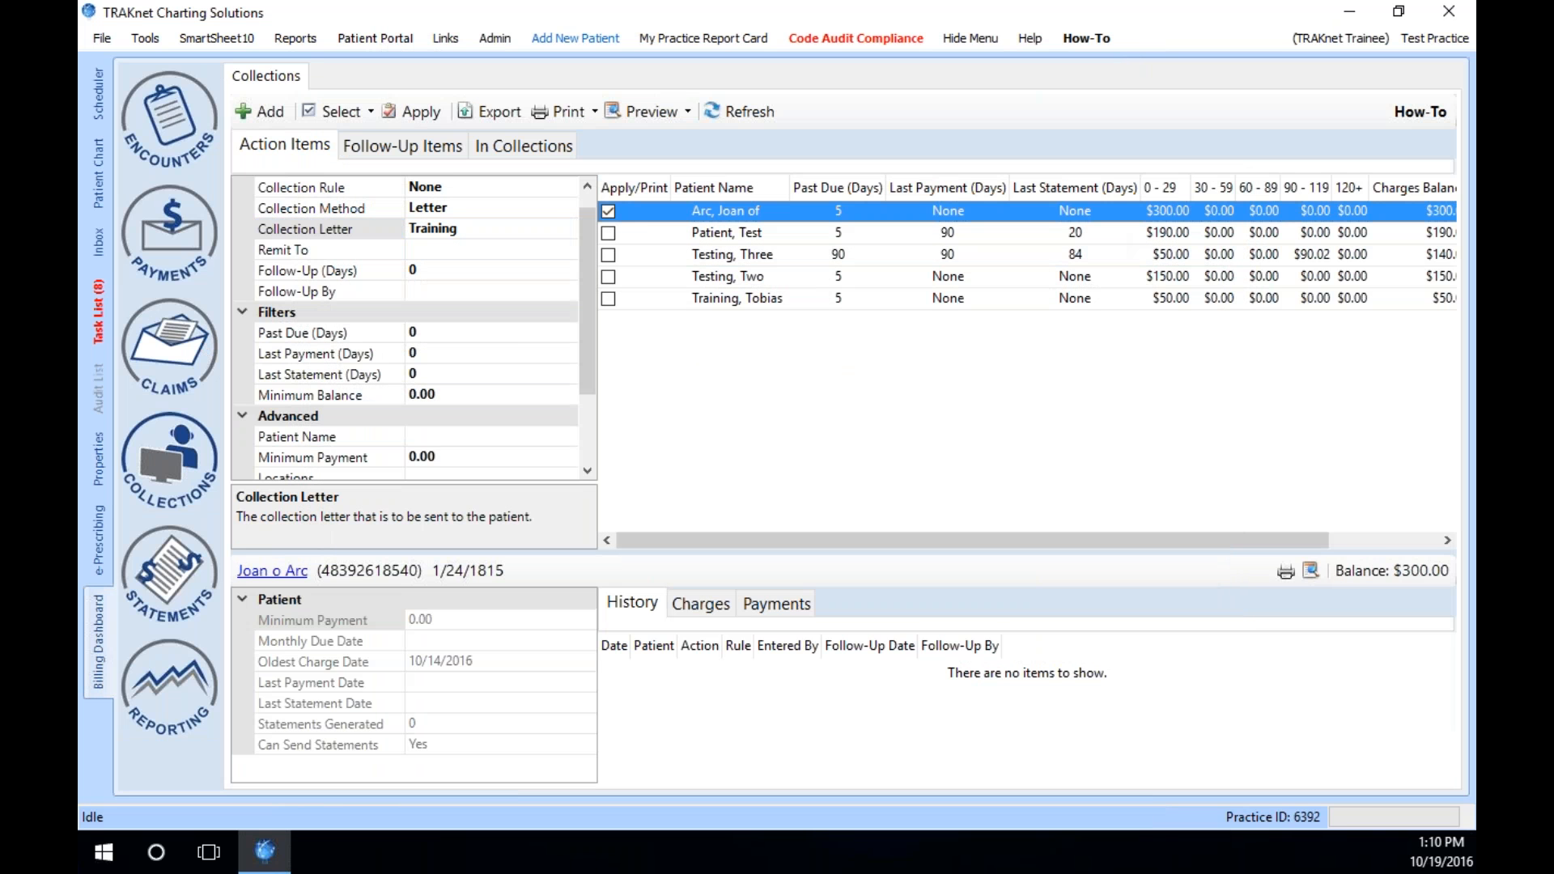
click(404, 121)
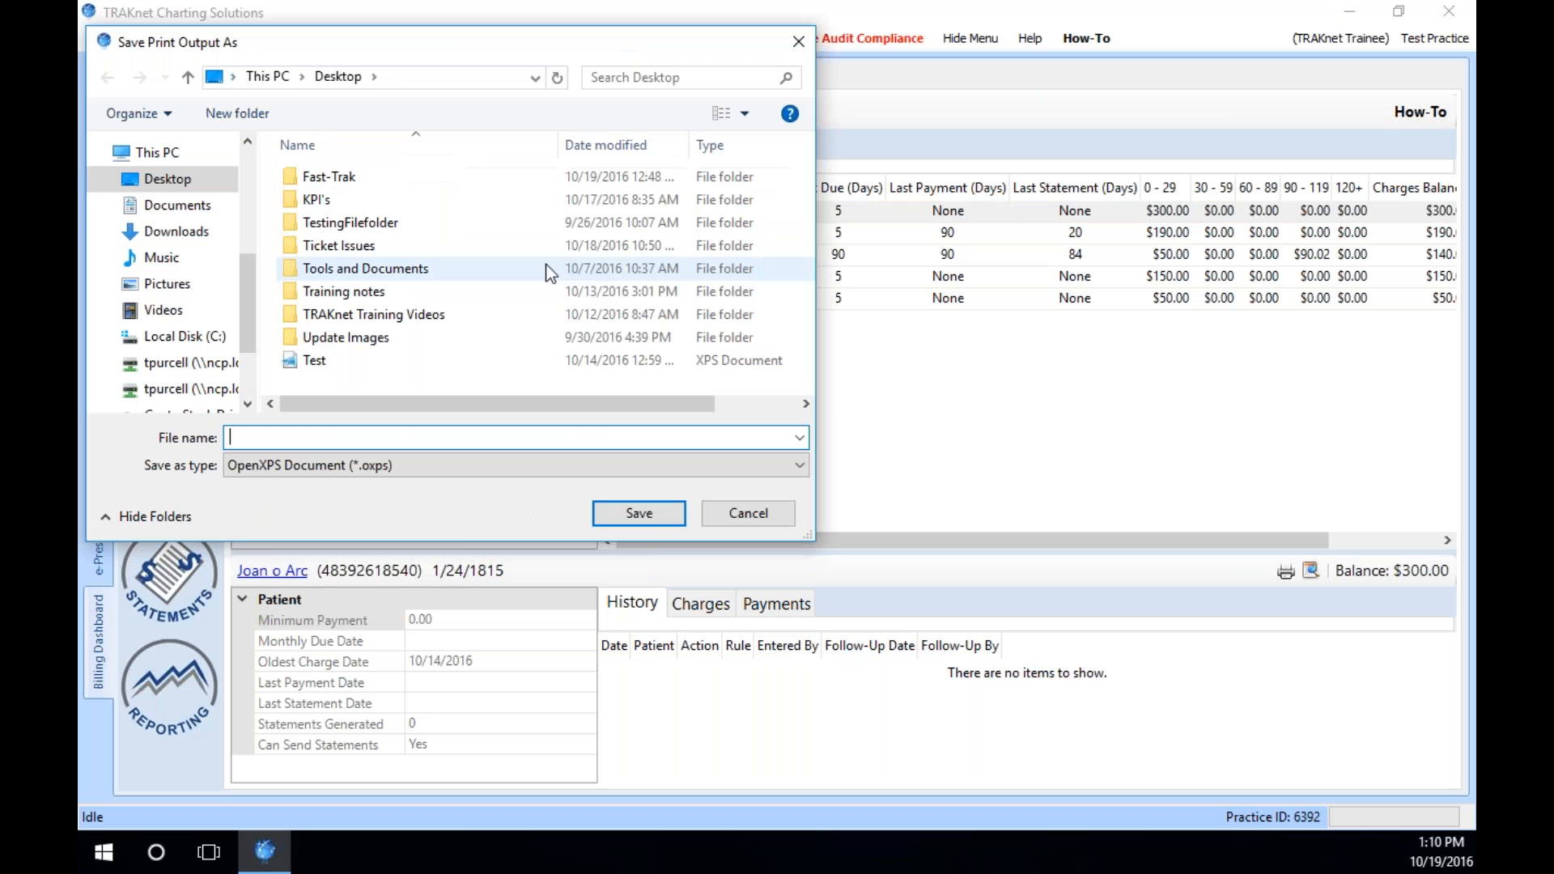
click(328, 362)
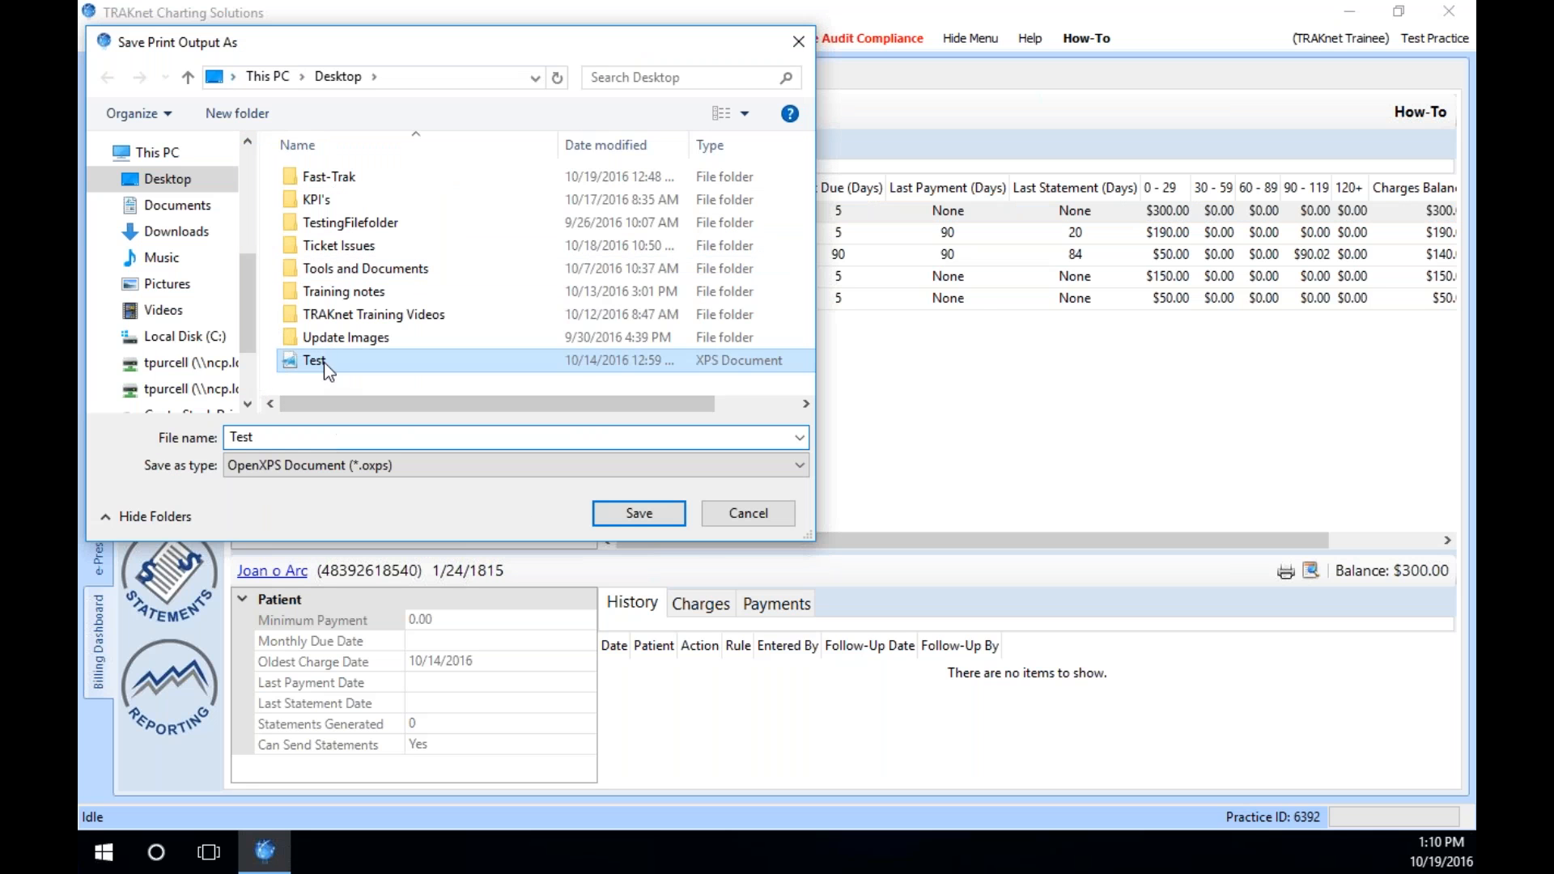
click(682, 502)
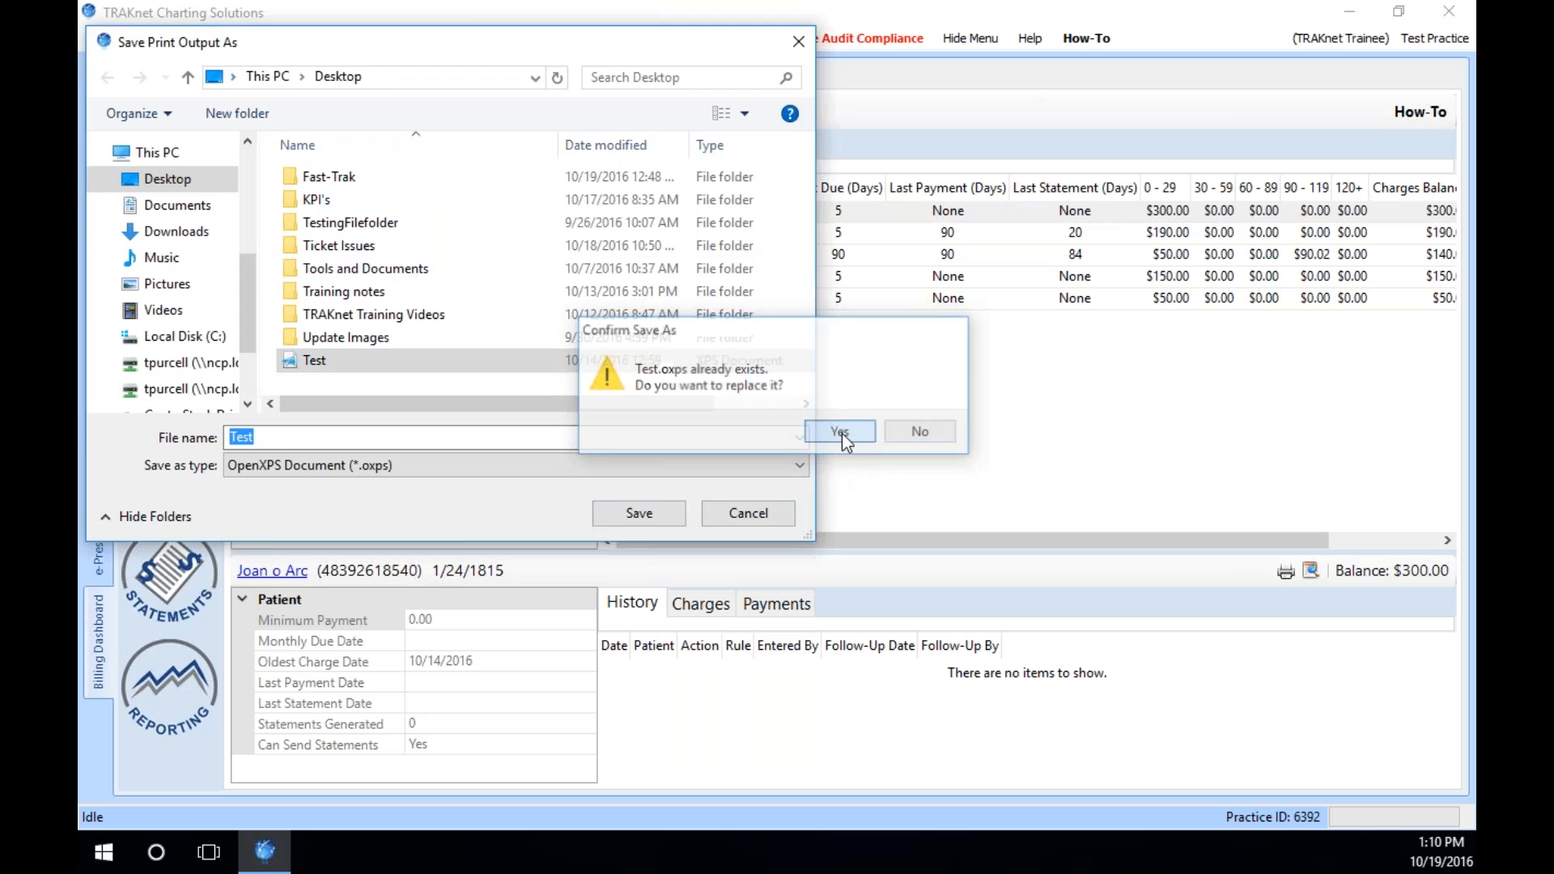
click(842, 434)
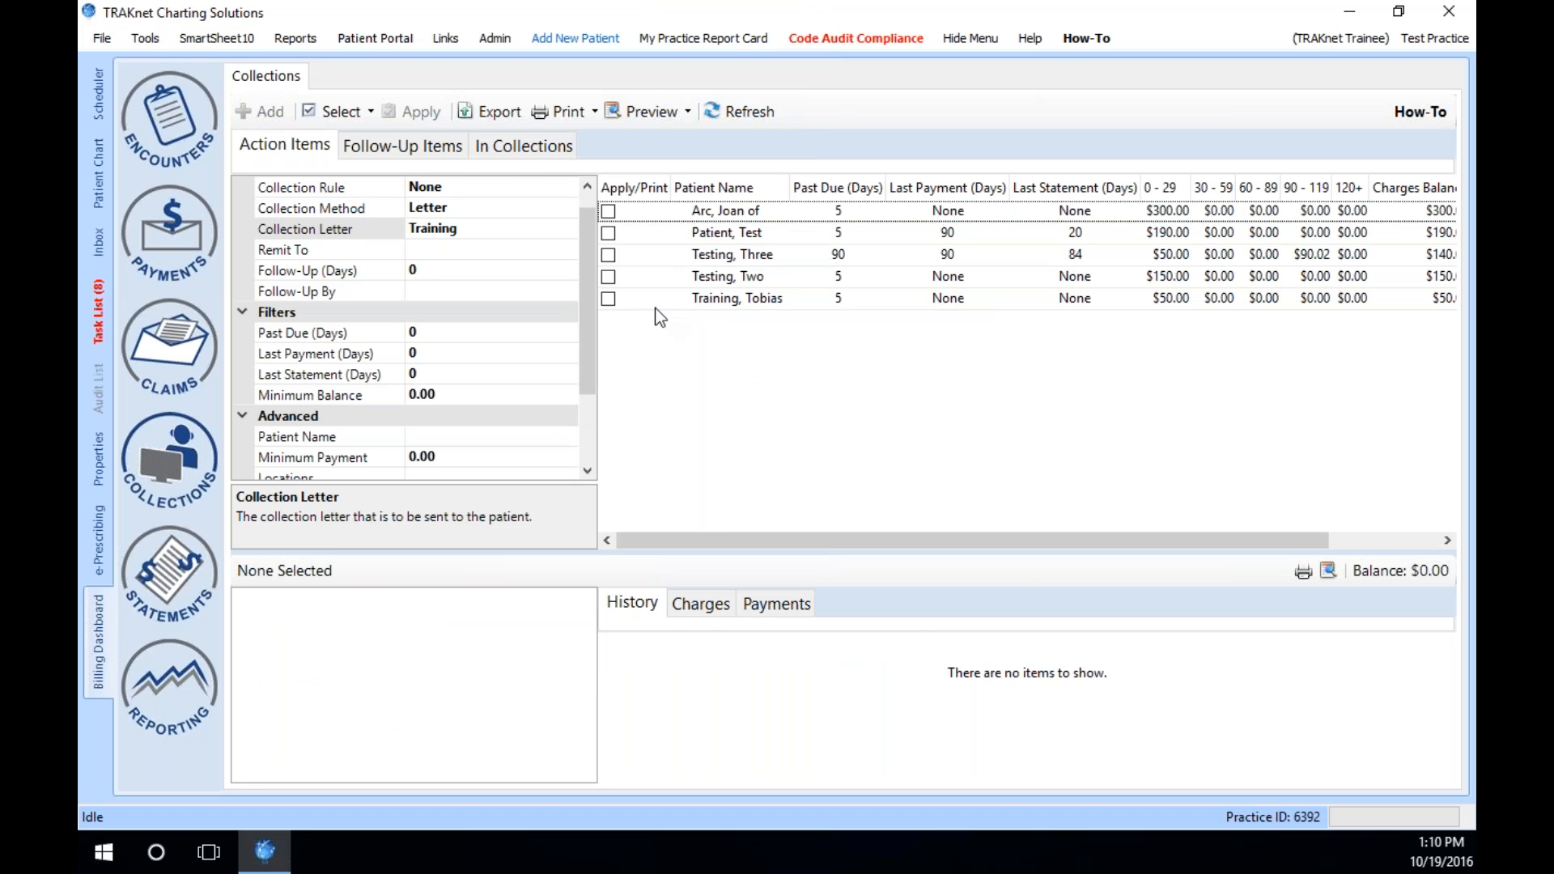
- Review the filters of the In Collections, Action Items and Follow-Up Items lists, ending on the Action Items
click(504, 145)
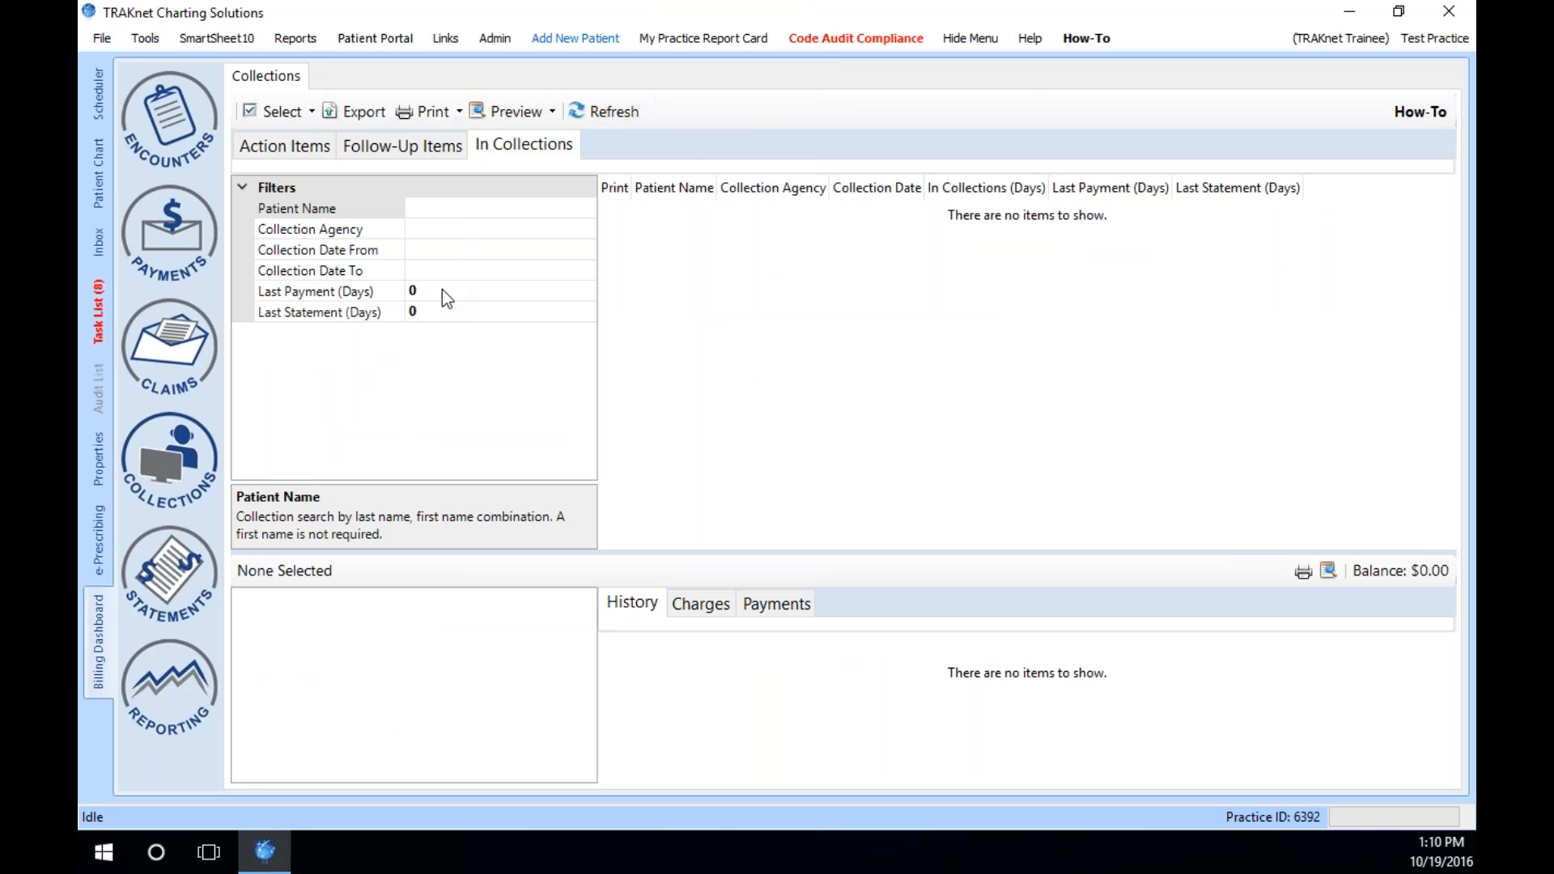
click(267, 146)
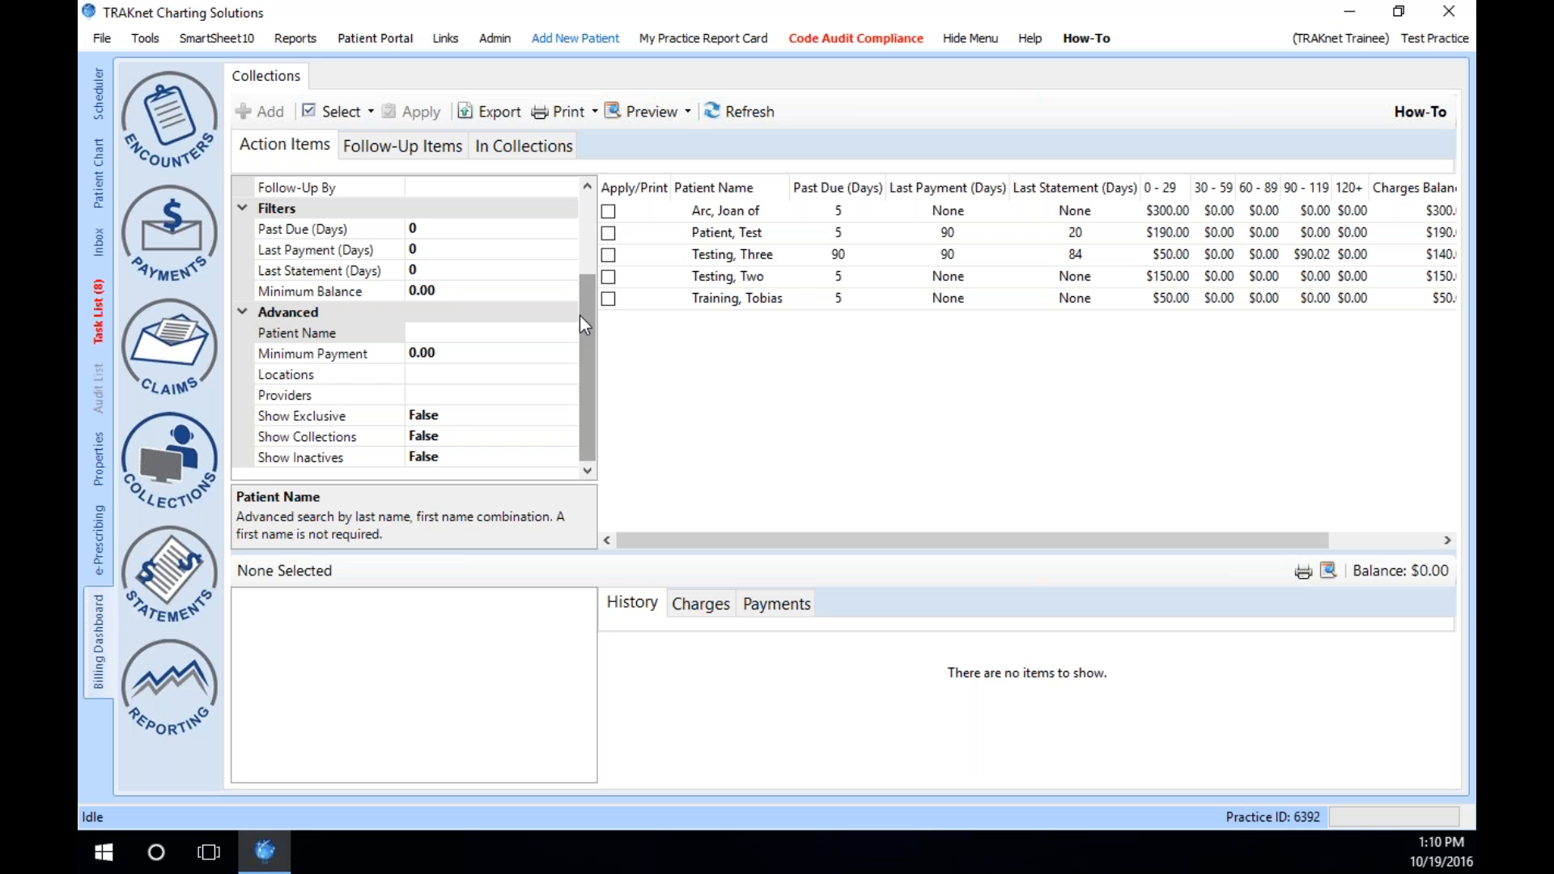
drag(579, 314, 576, 225)
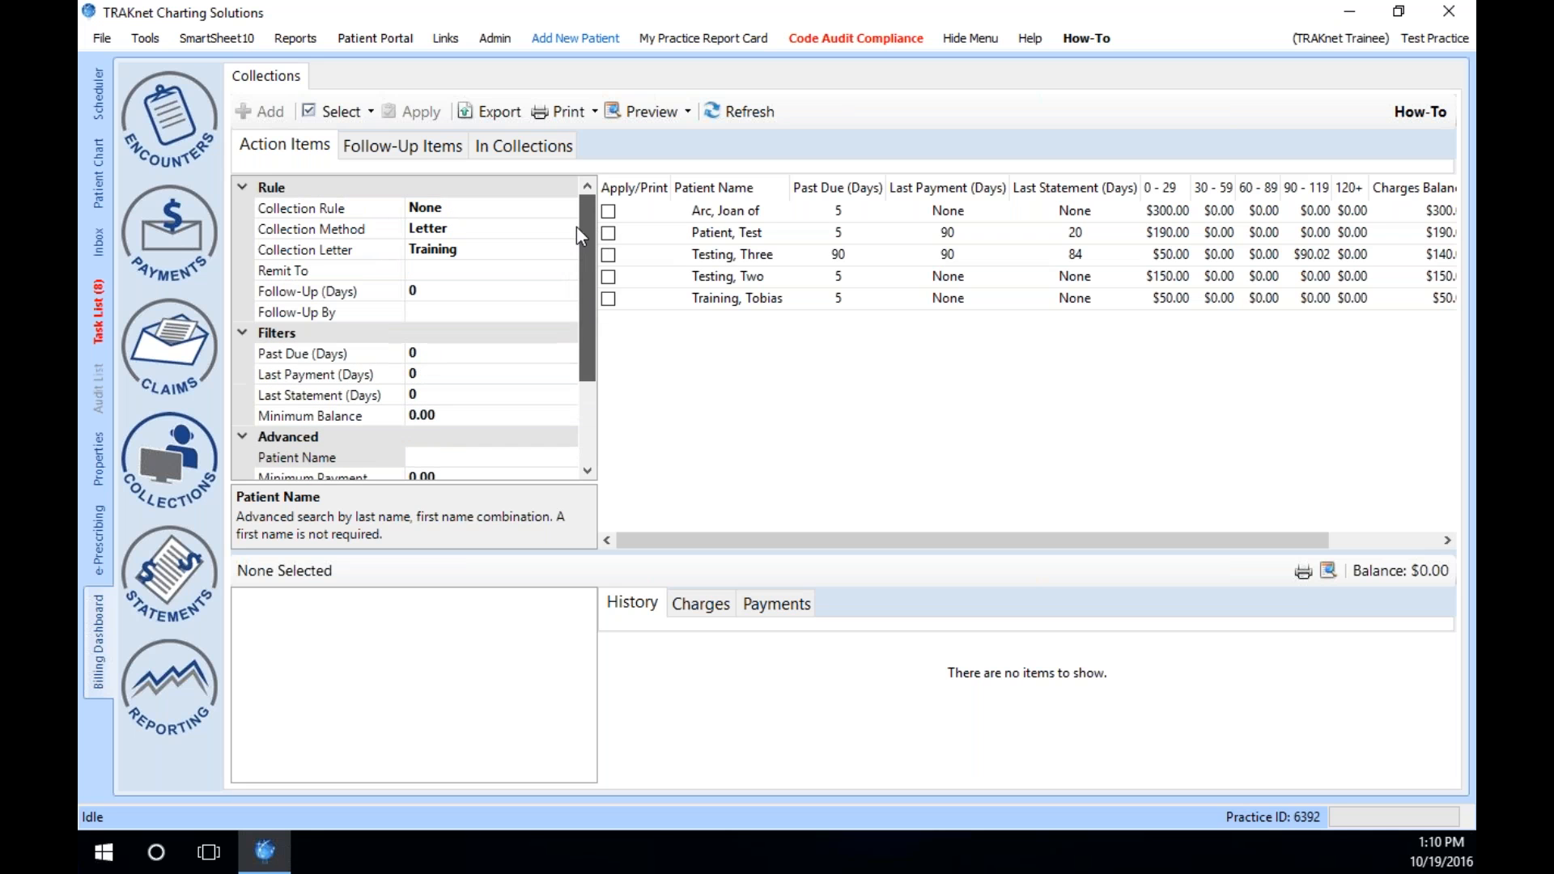
click(403, 145)
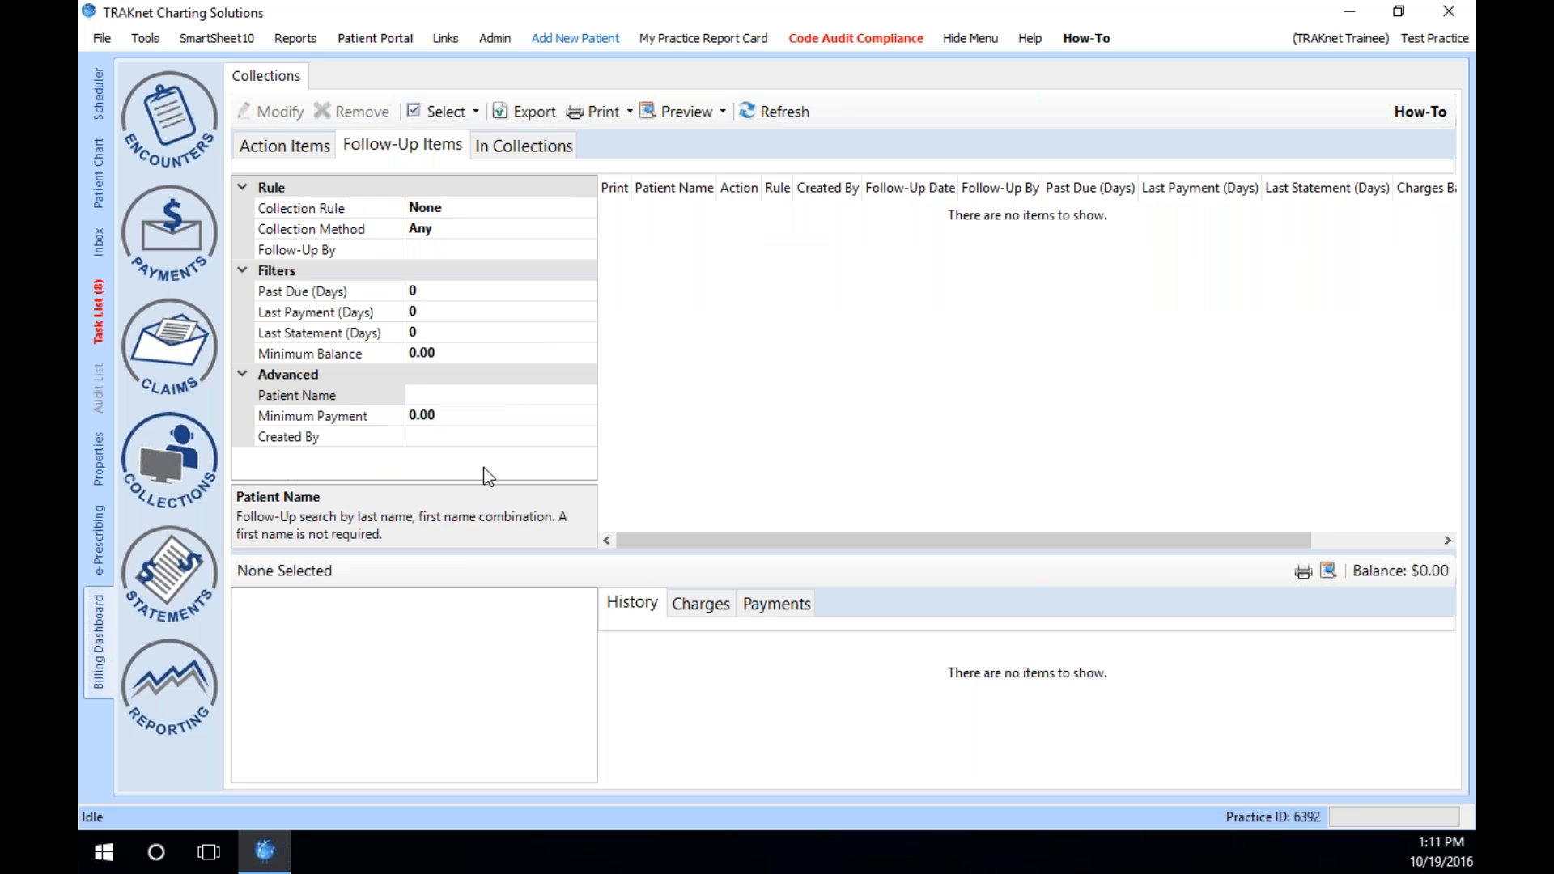
click(296, 148)
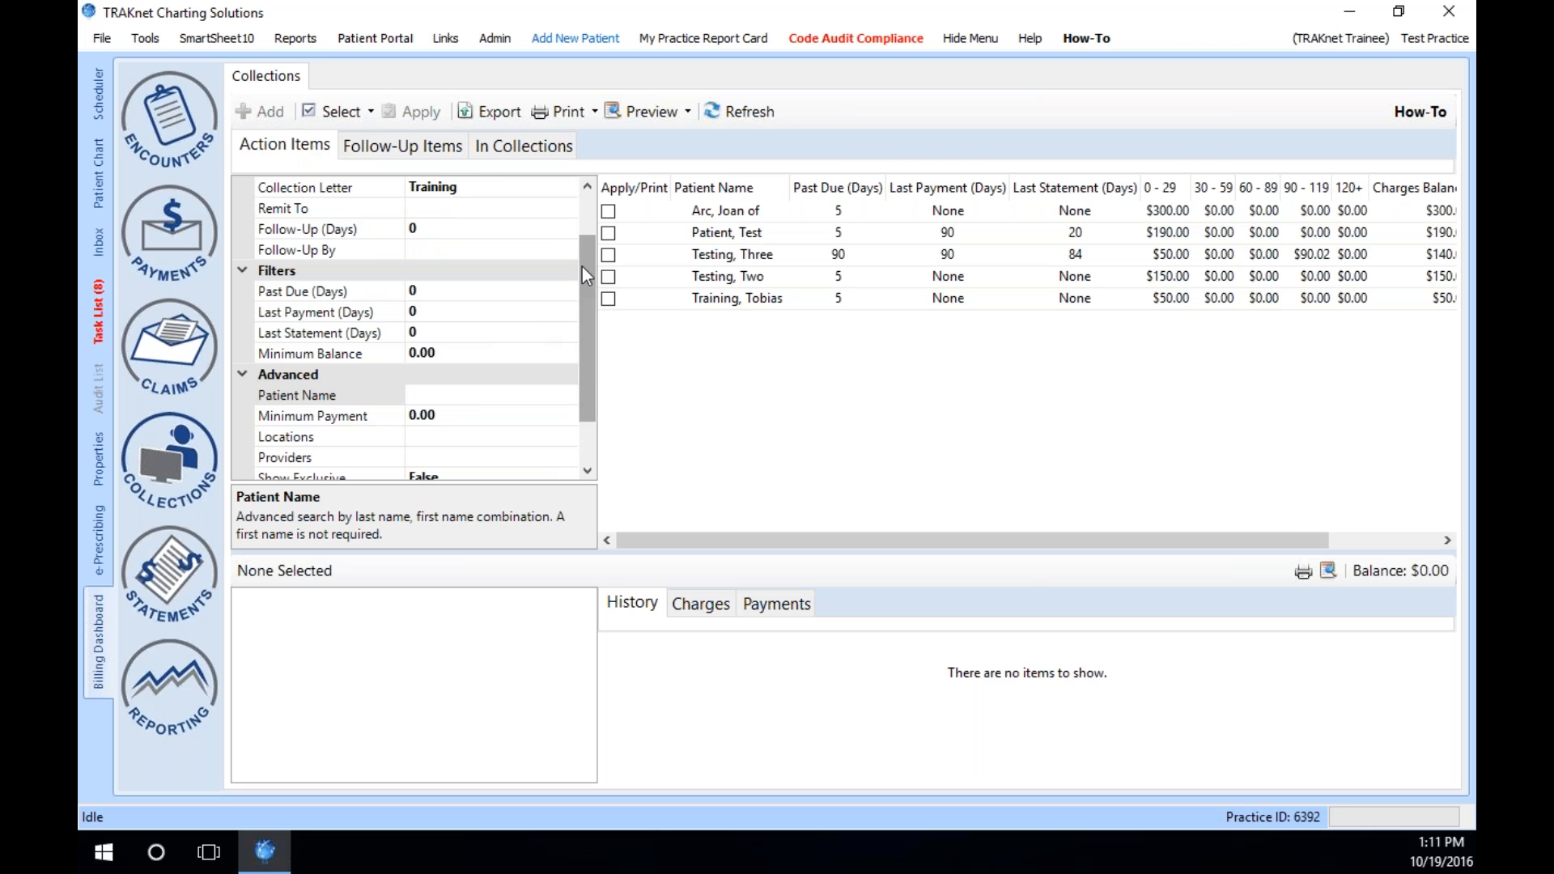
- Set Show Collections to True, apply the Training letter to the first patient in the Action Items and overwrite the Test file on the Desktop
scroll(581, 265, down, 1)
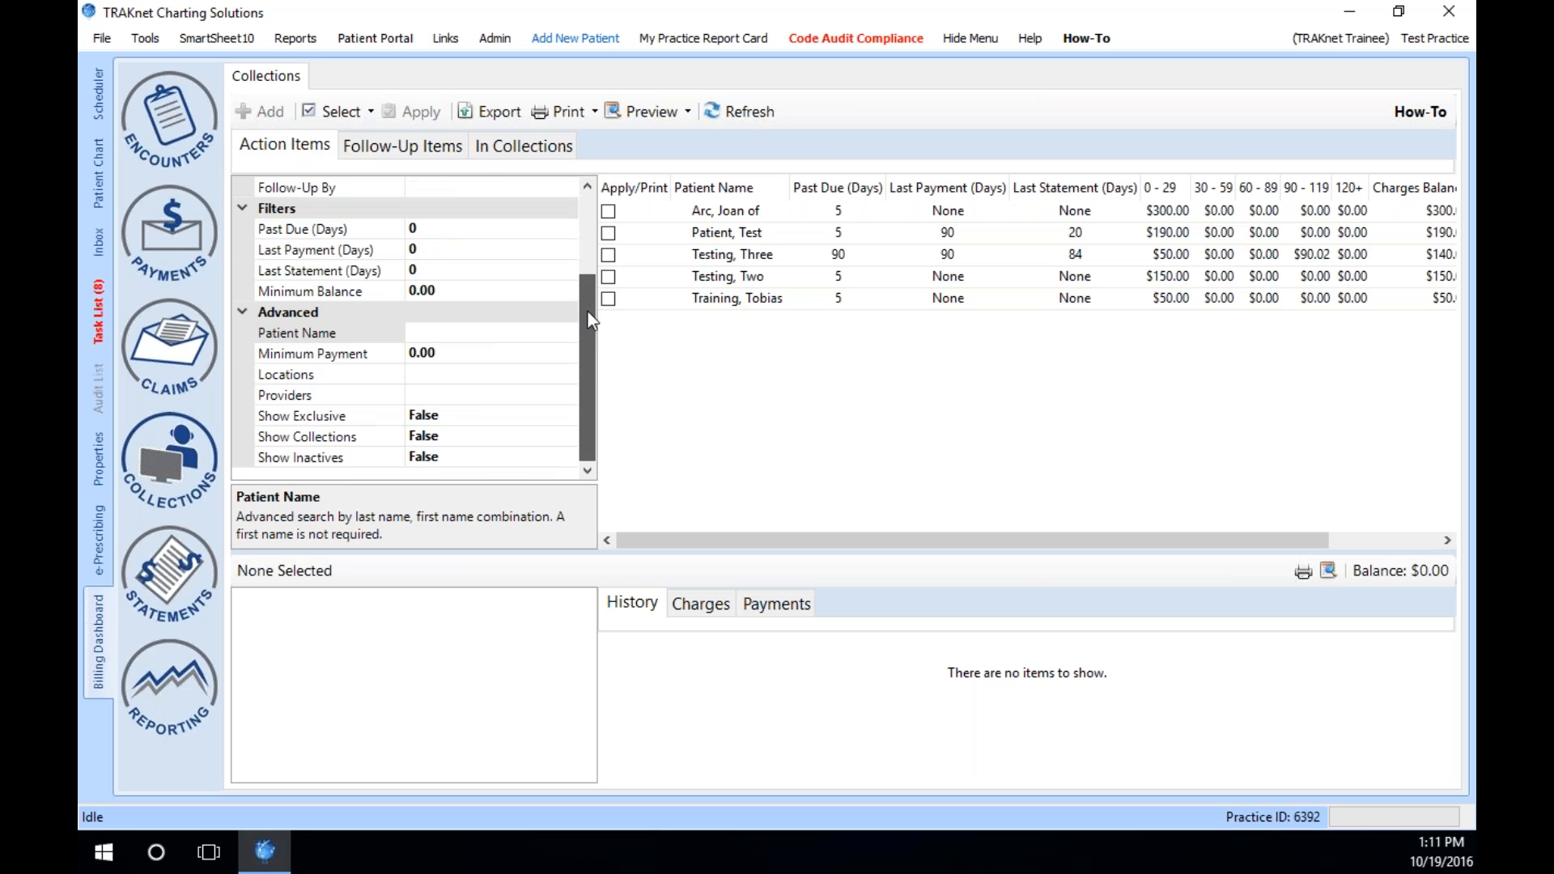
double_click(425, 436)
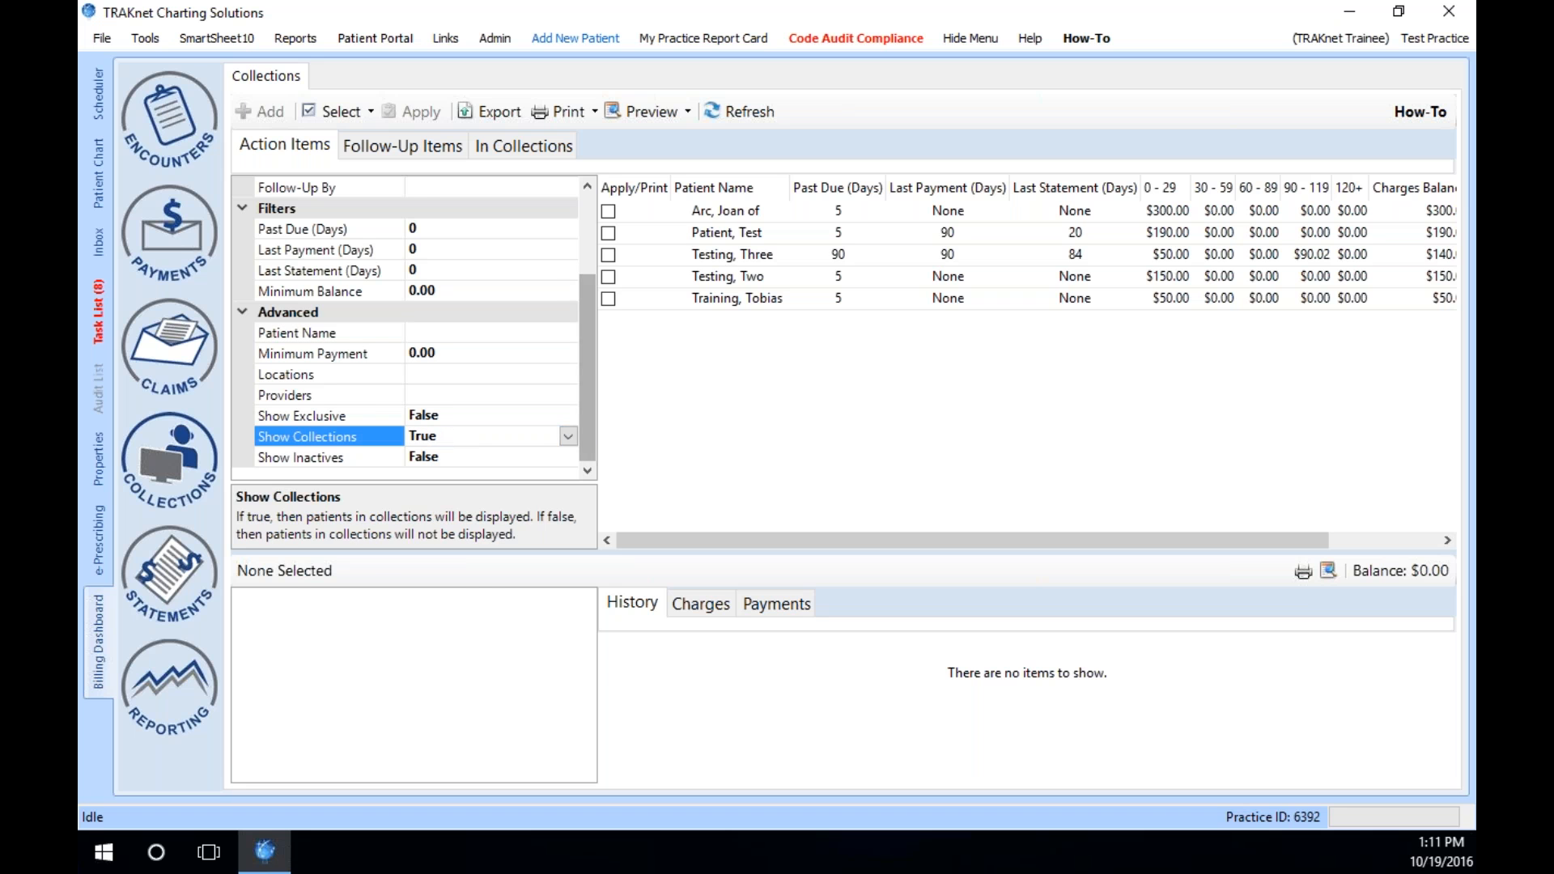
click(609, 211)
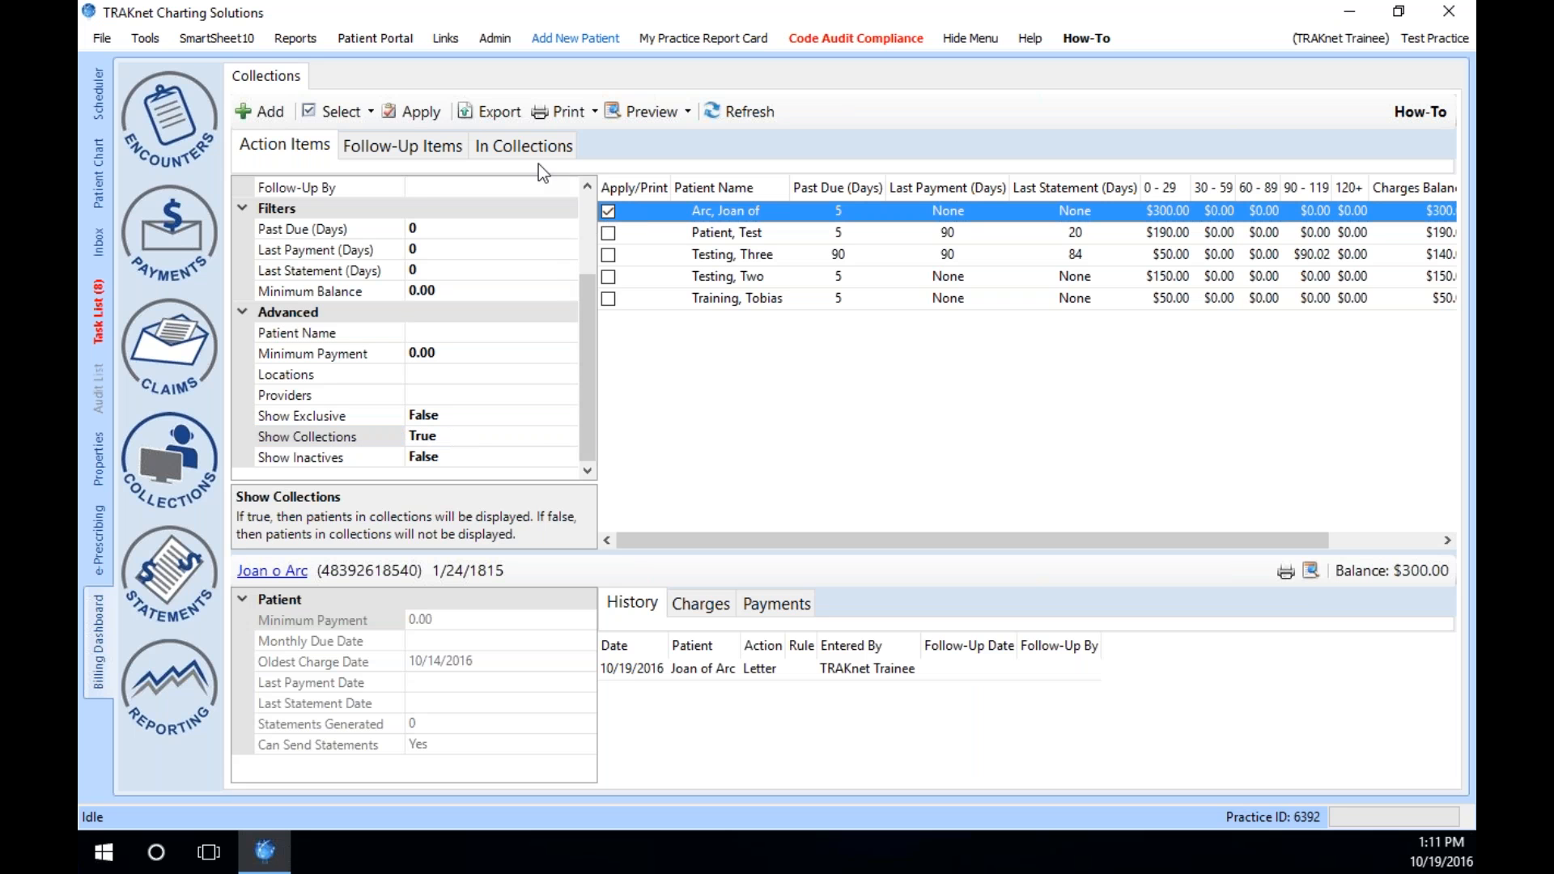
click(422, 112)
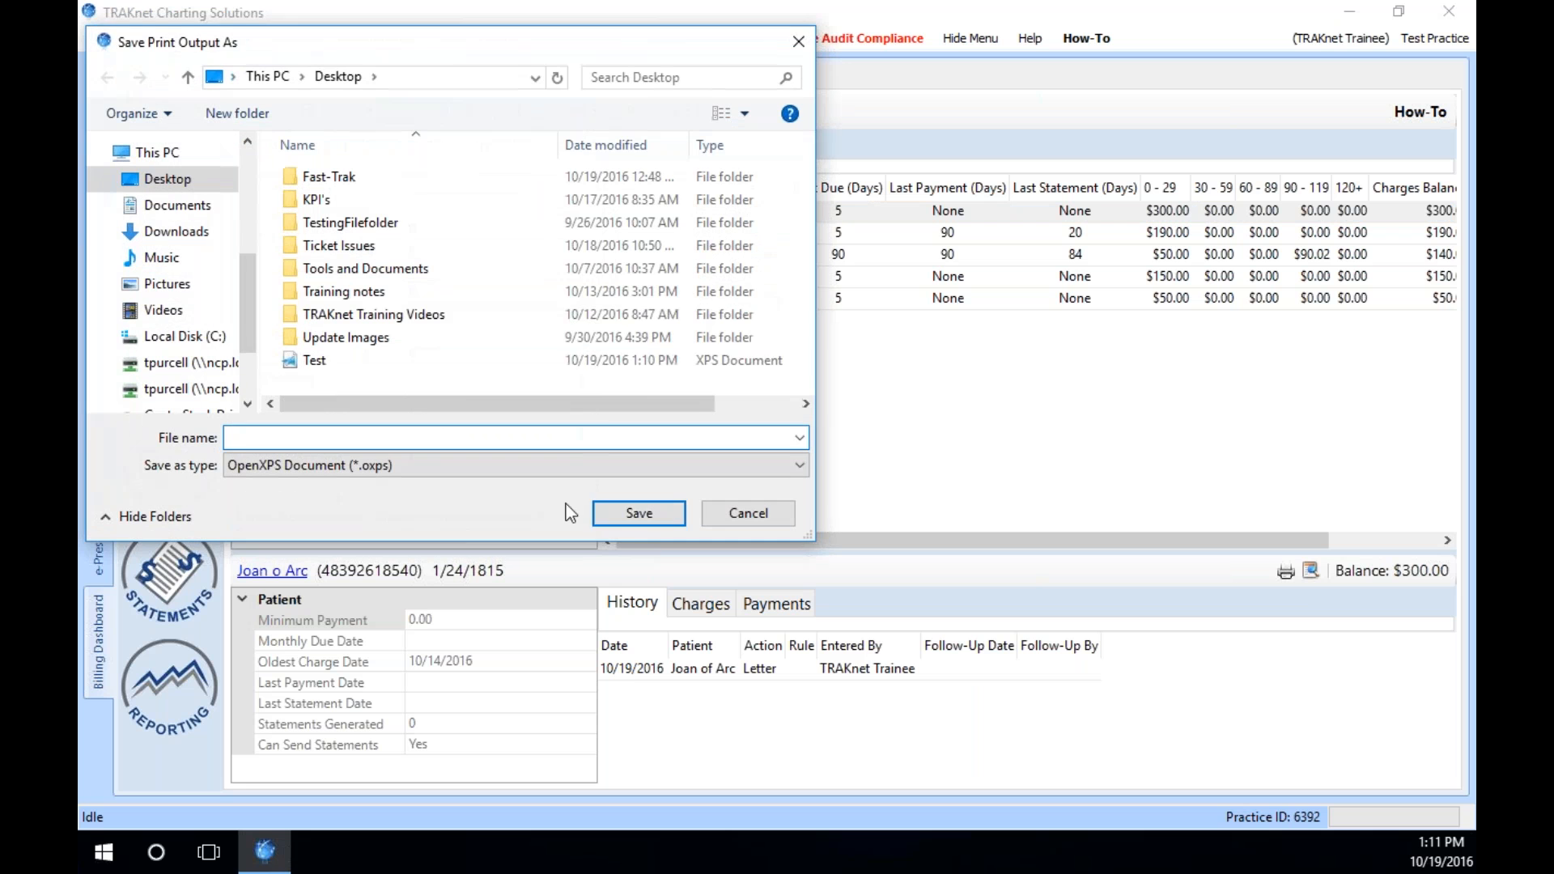
click(405, 364)
click(625, 518)
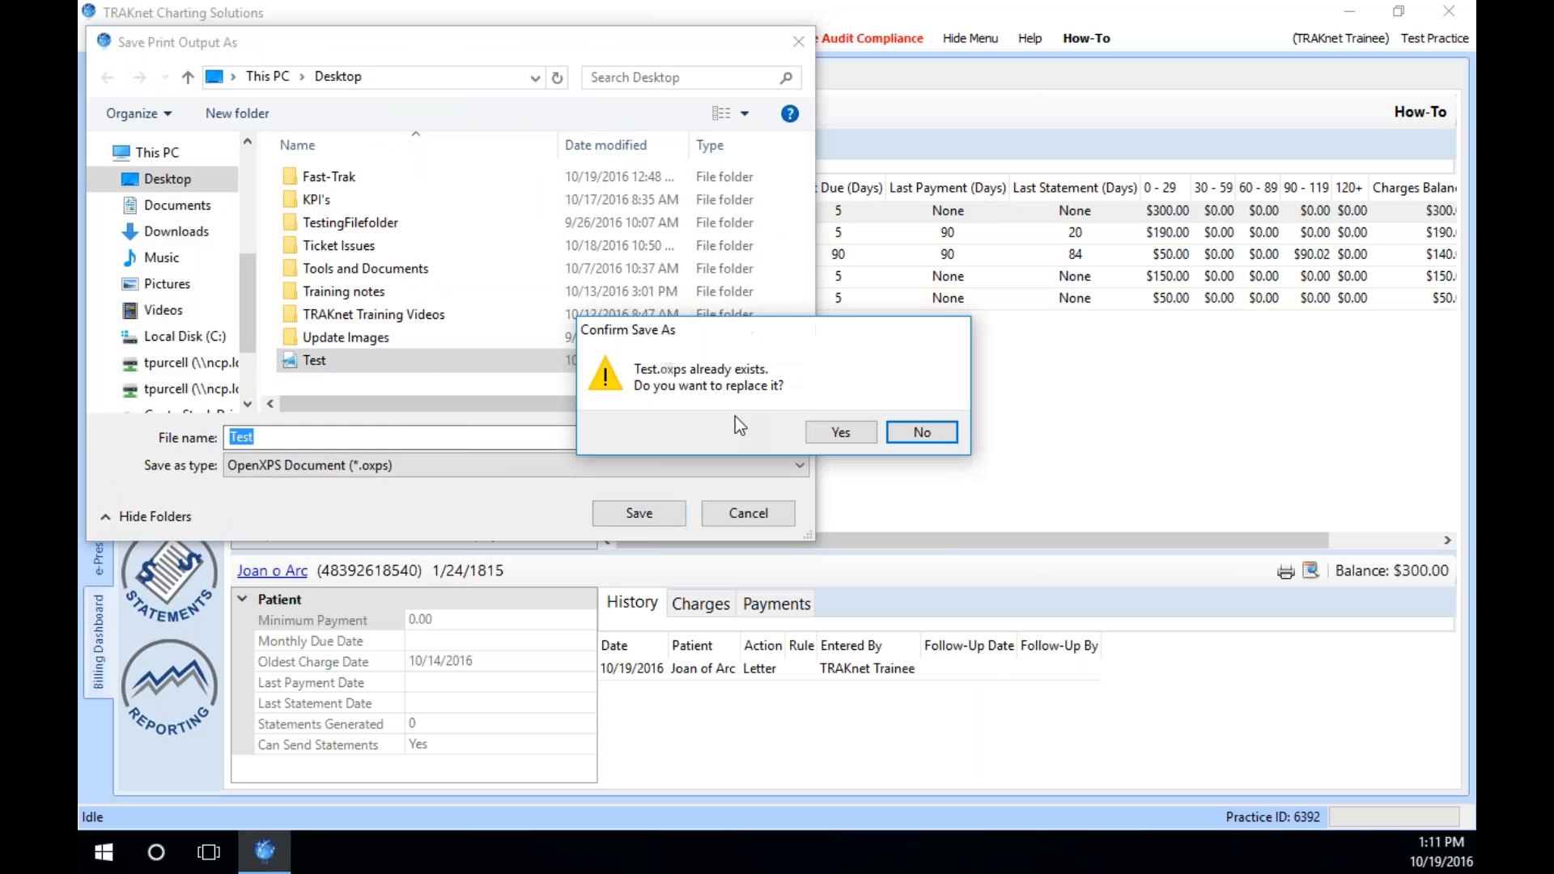
click(841, 432)
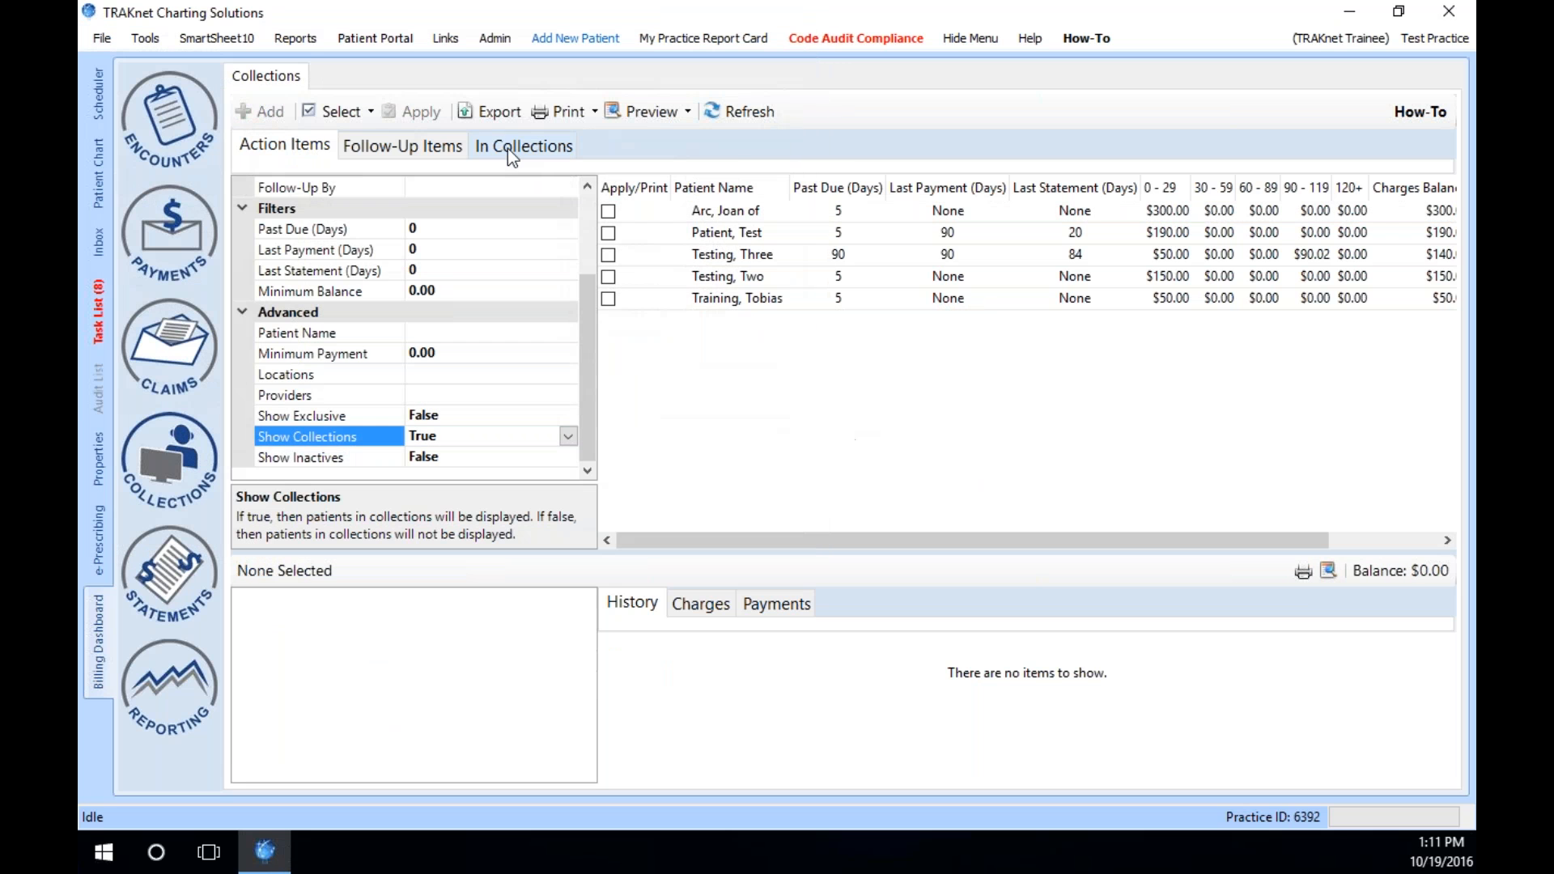
- Check the In Collections and Follow-Up Items lists against the Action Items and their rule settings, ending on the Action Items
click(507, 148)
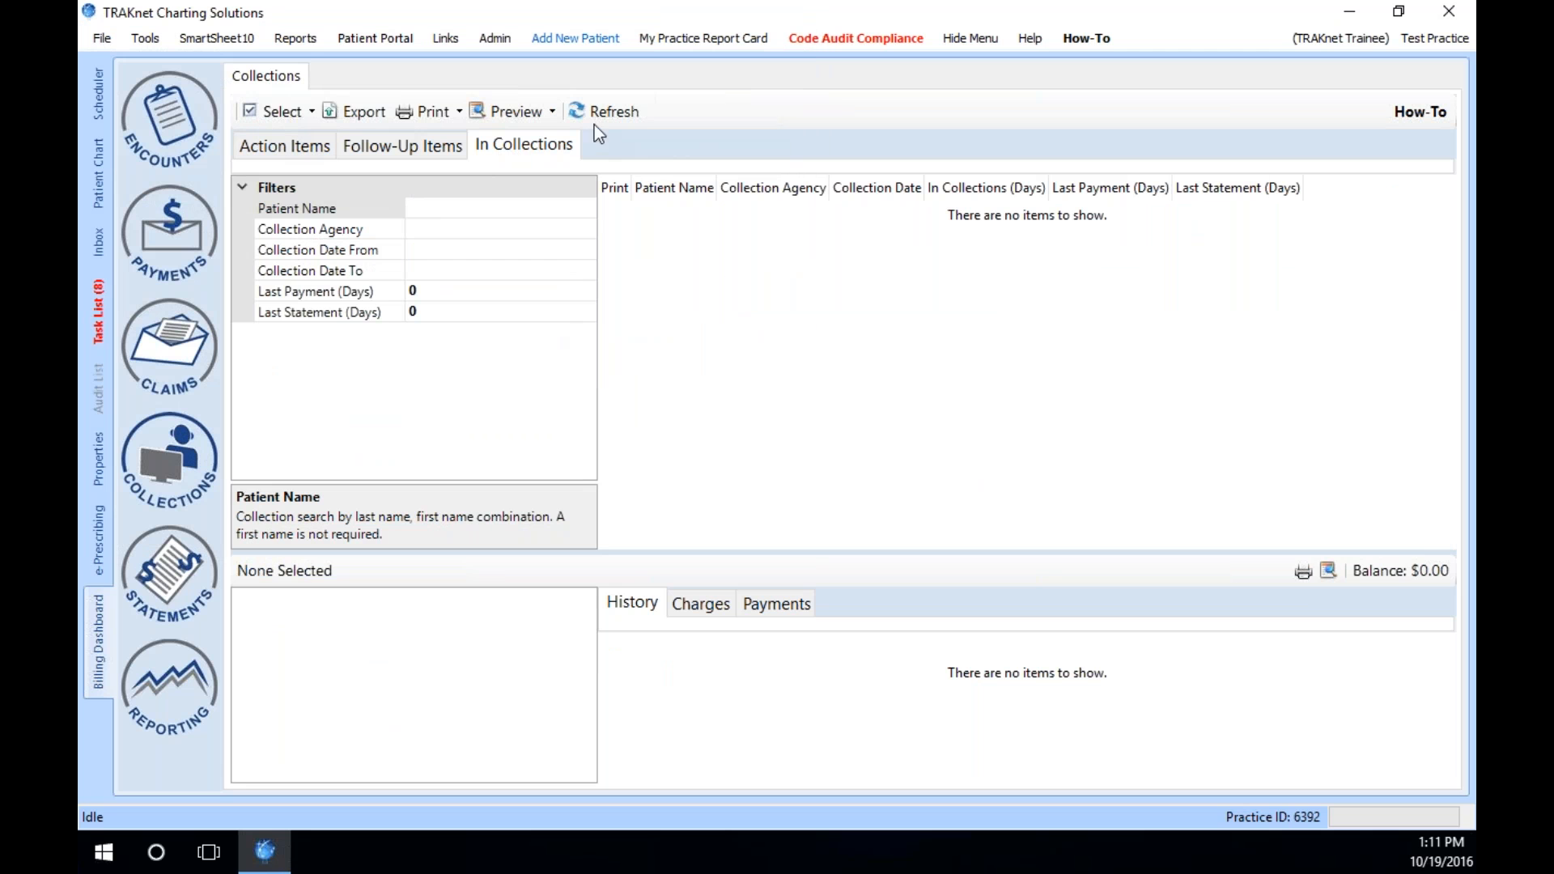
click(288, 147)
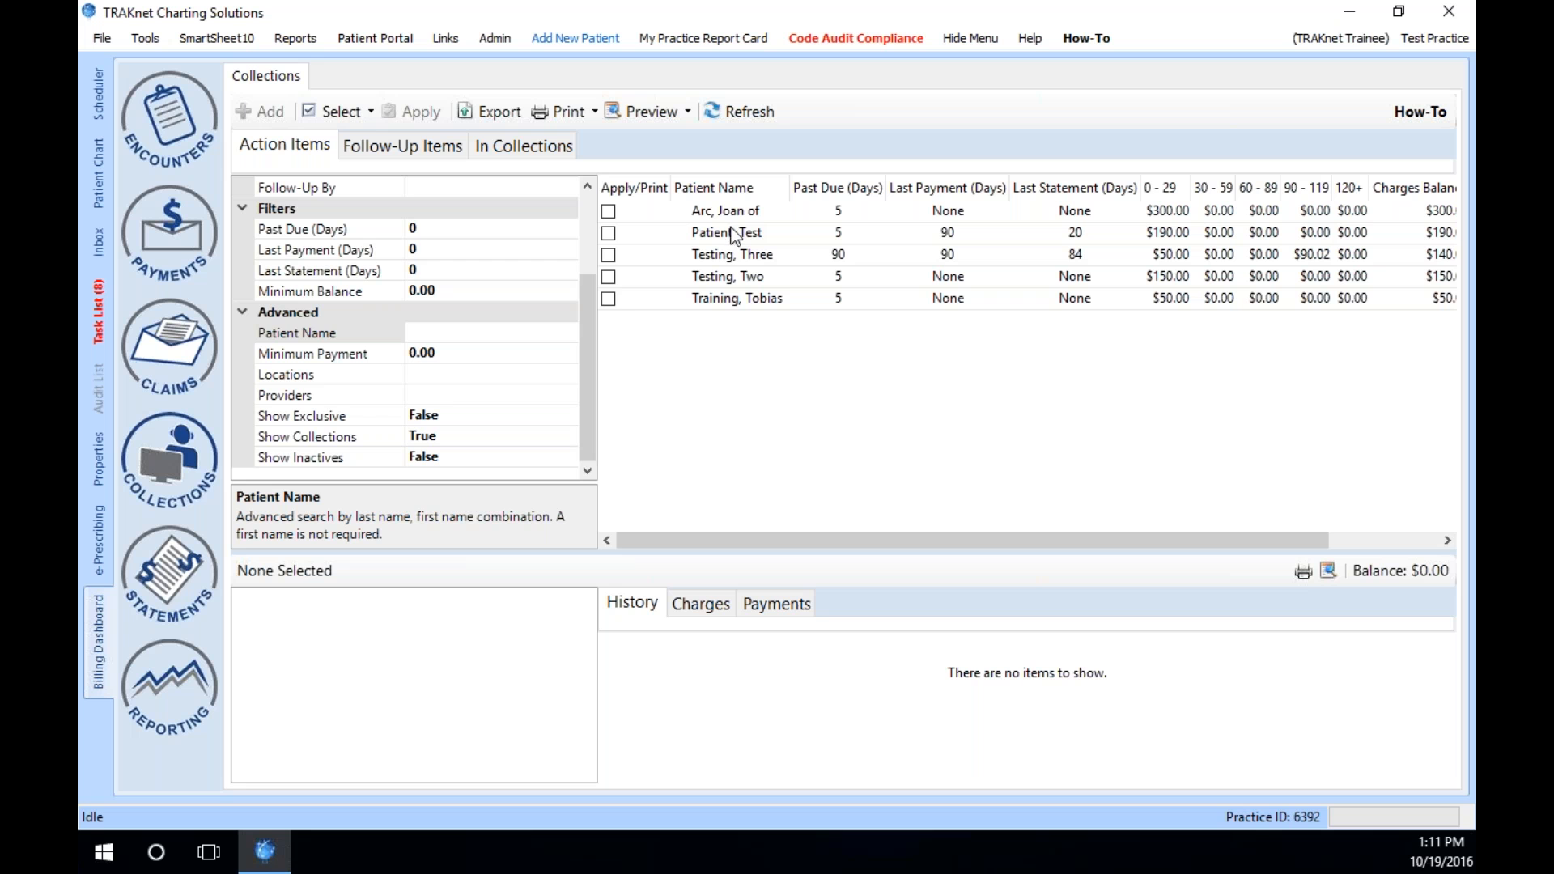
drag(586, 361, 570, 264)
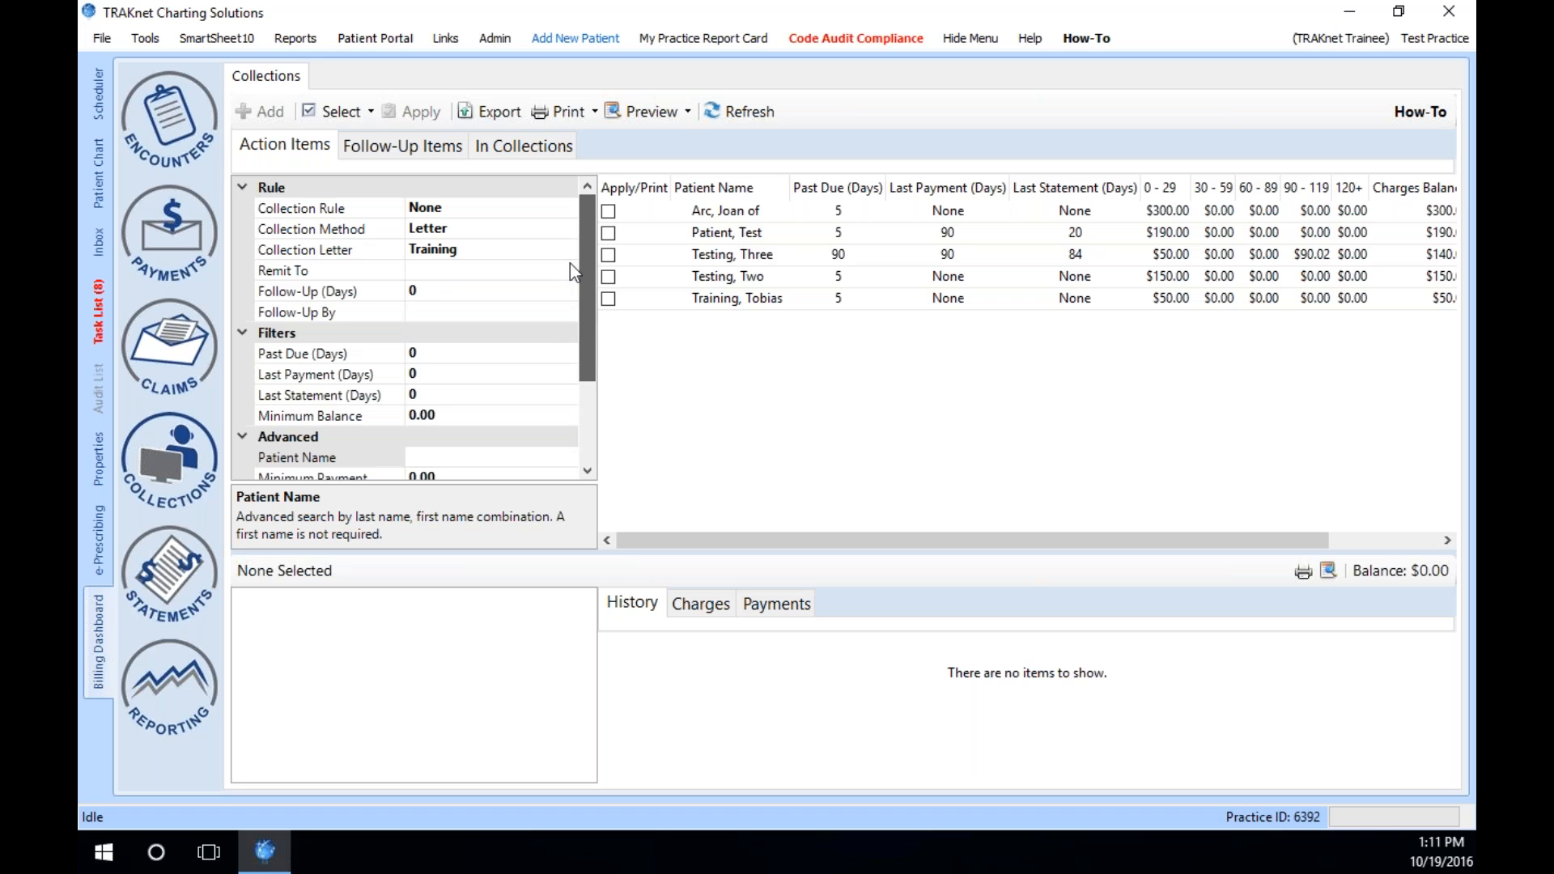
click(520, 150)
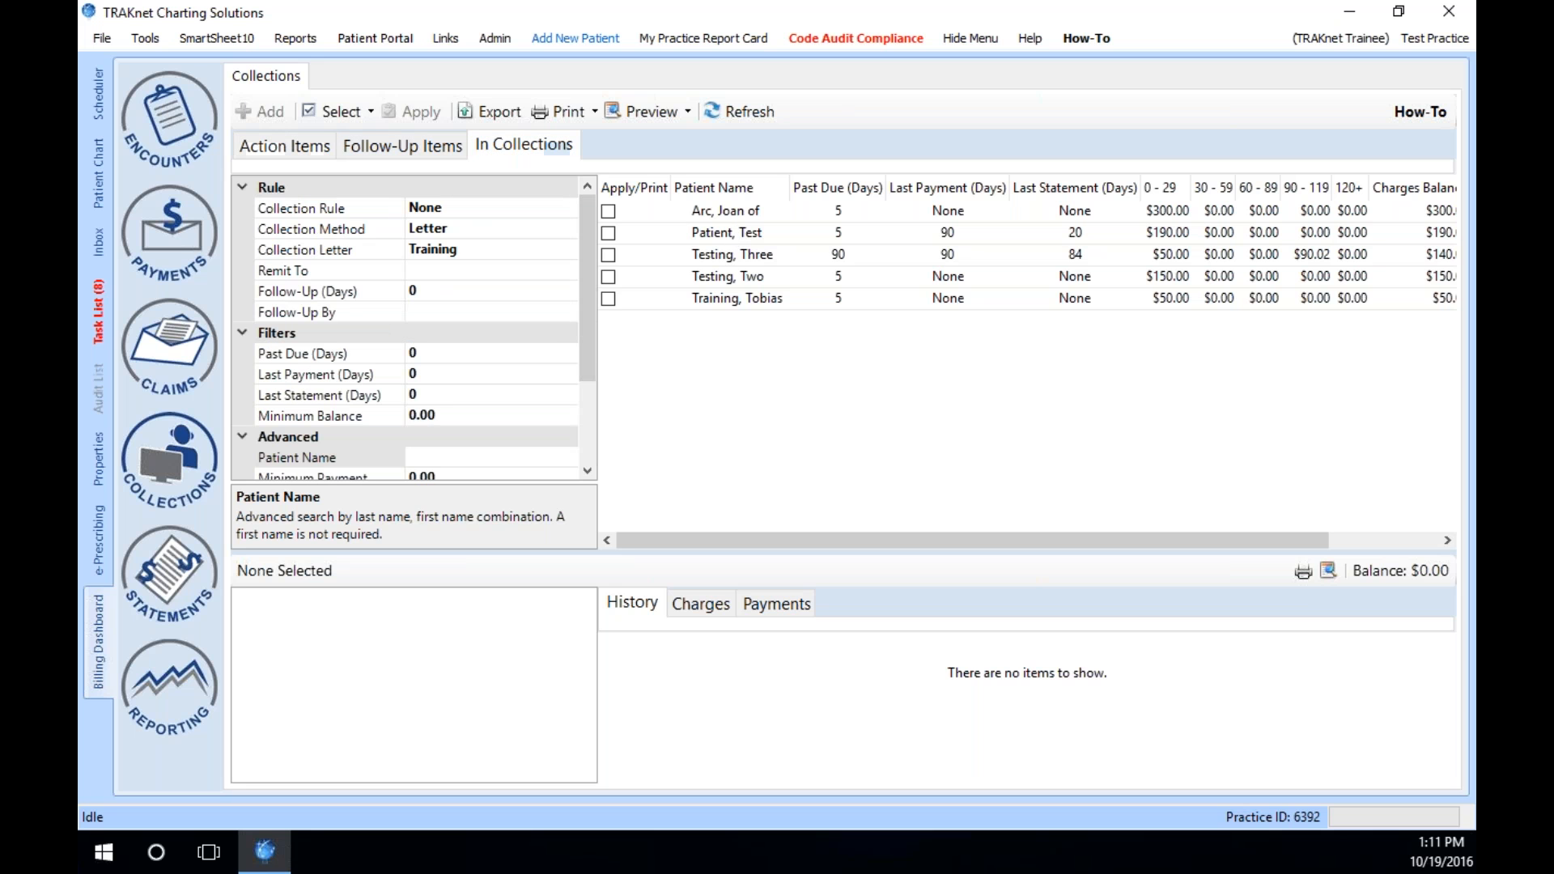
click(352, 149)
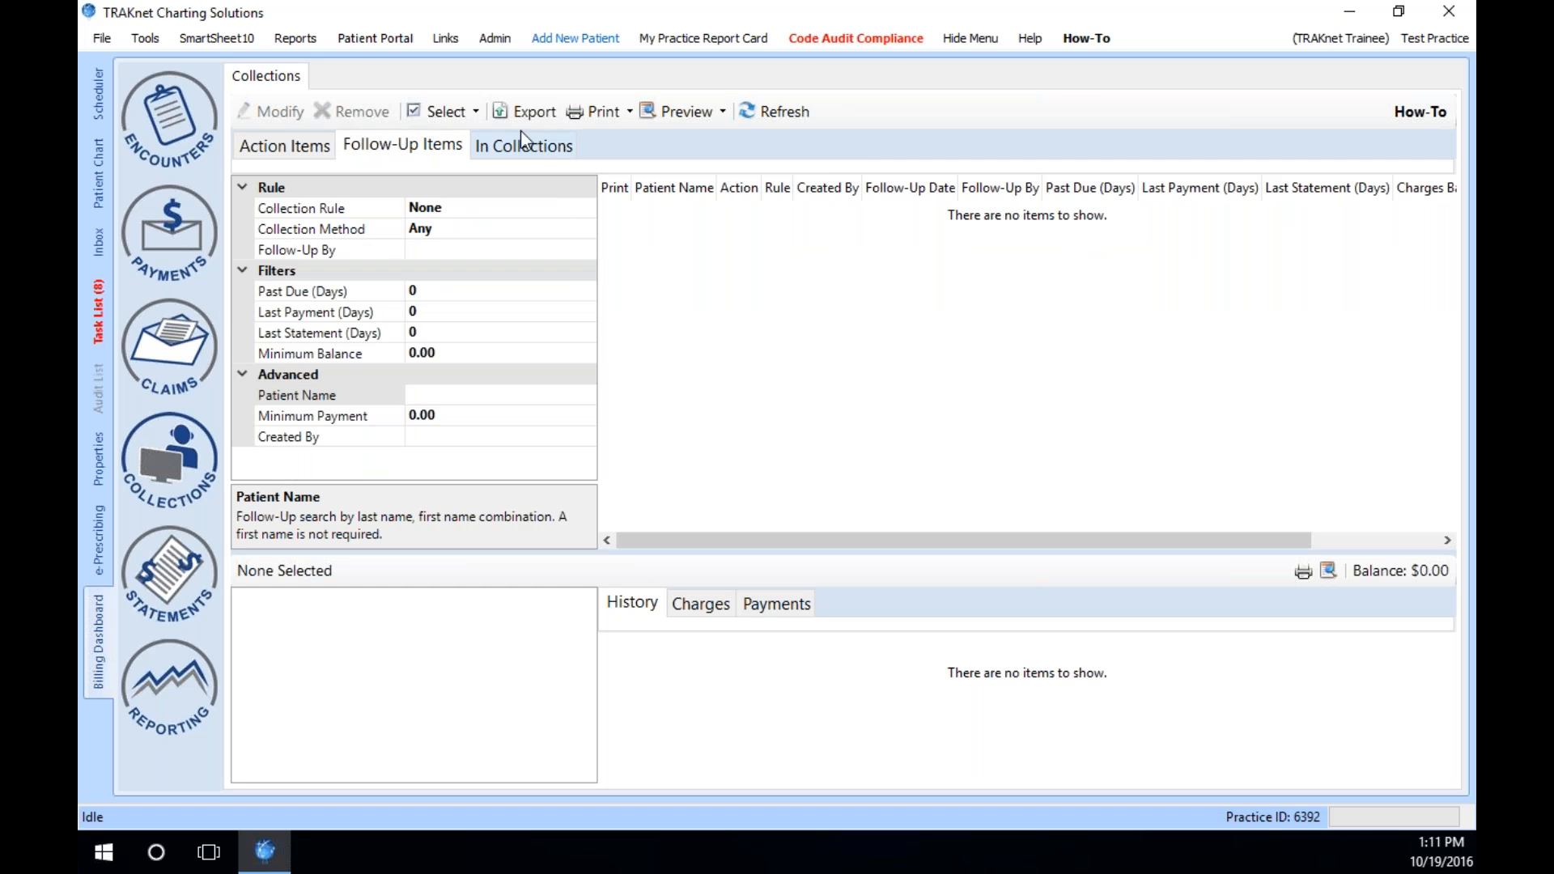
click(536, 154)
click(382, 149)
click(289, 148)
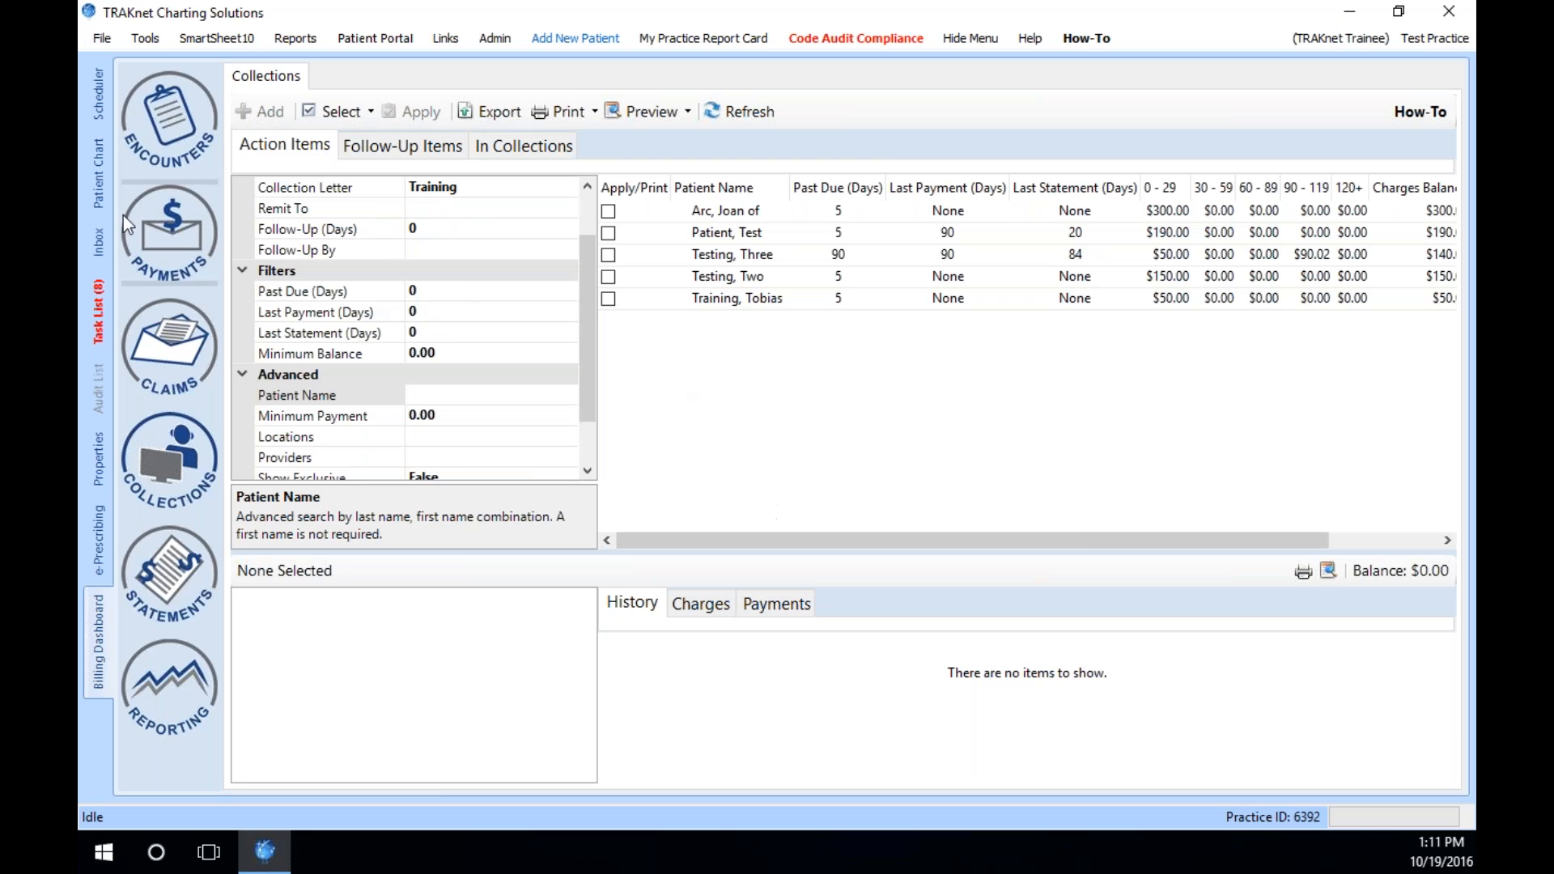
- Start a new lab order from the open patient's chart and look up its laboratory vendors with Show All enabled
click(98, 173)
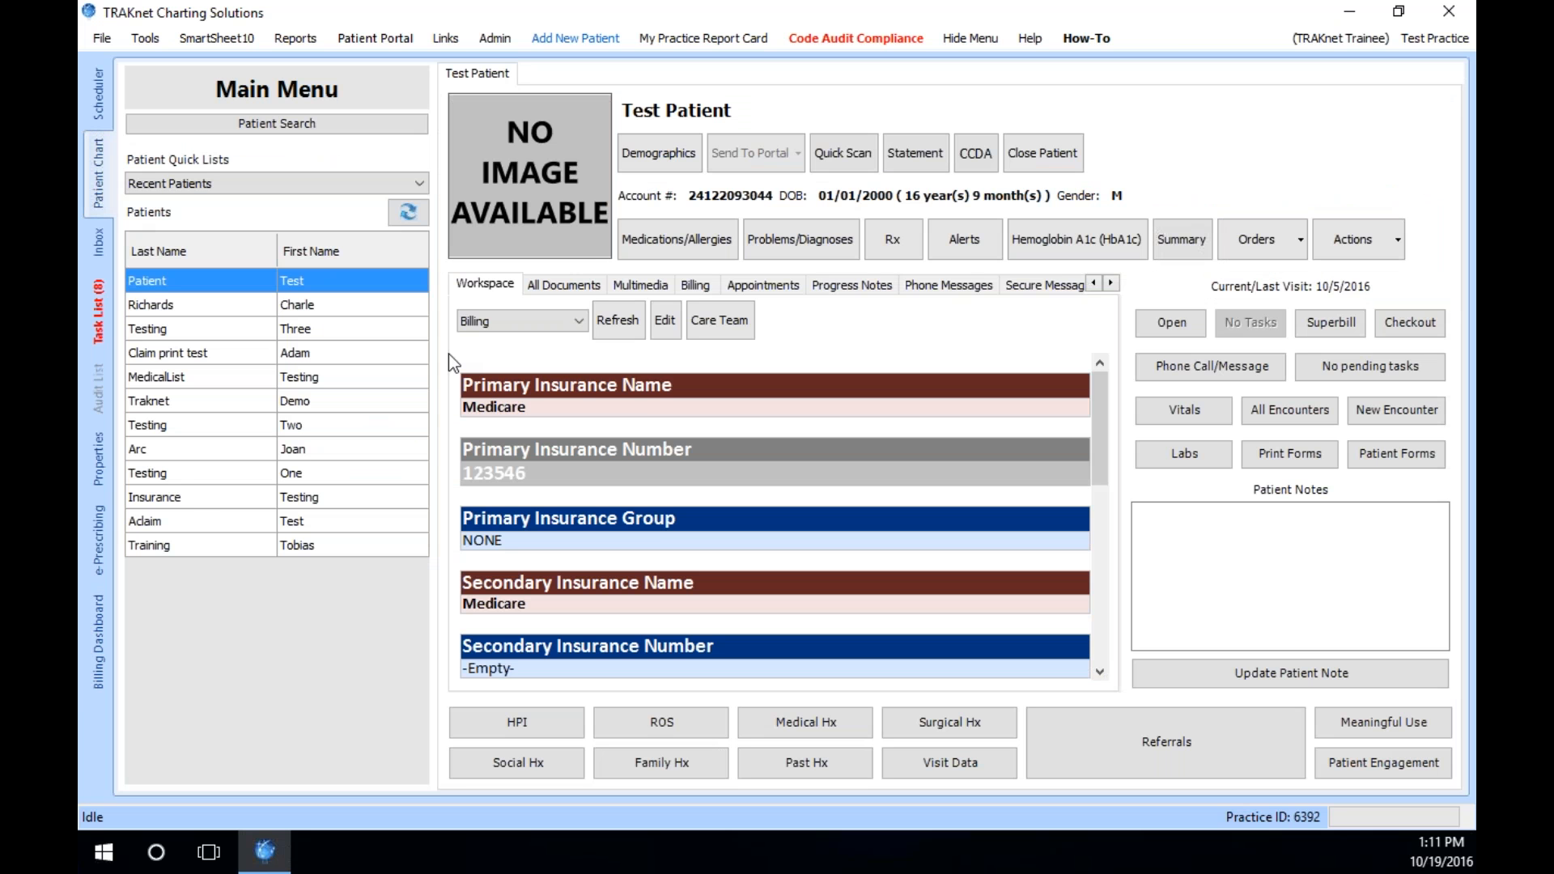
click(85, 458)
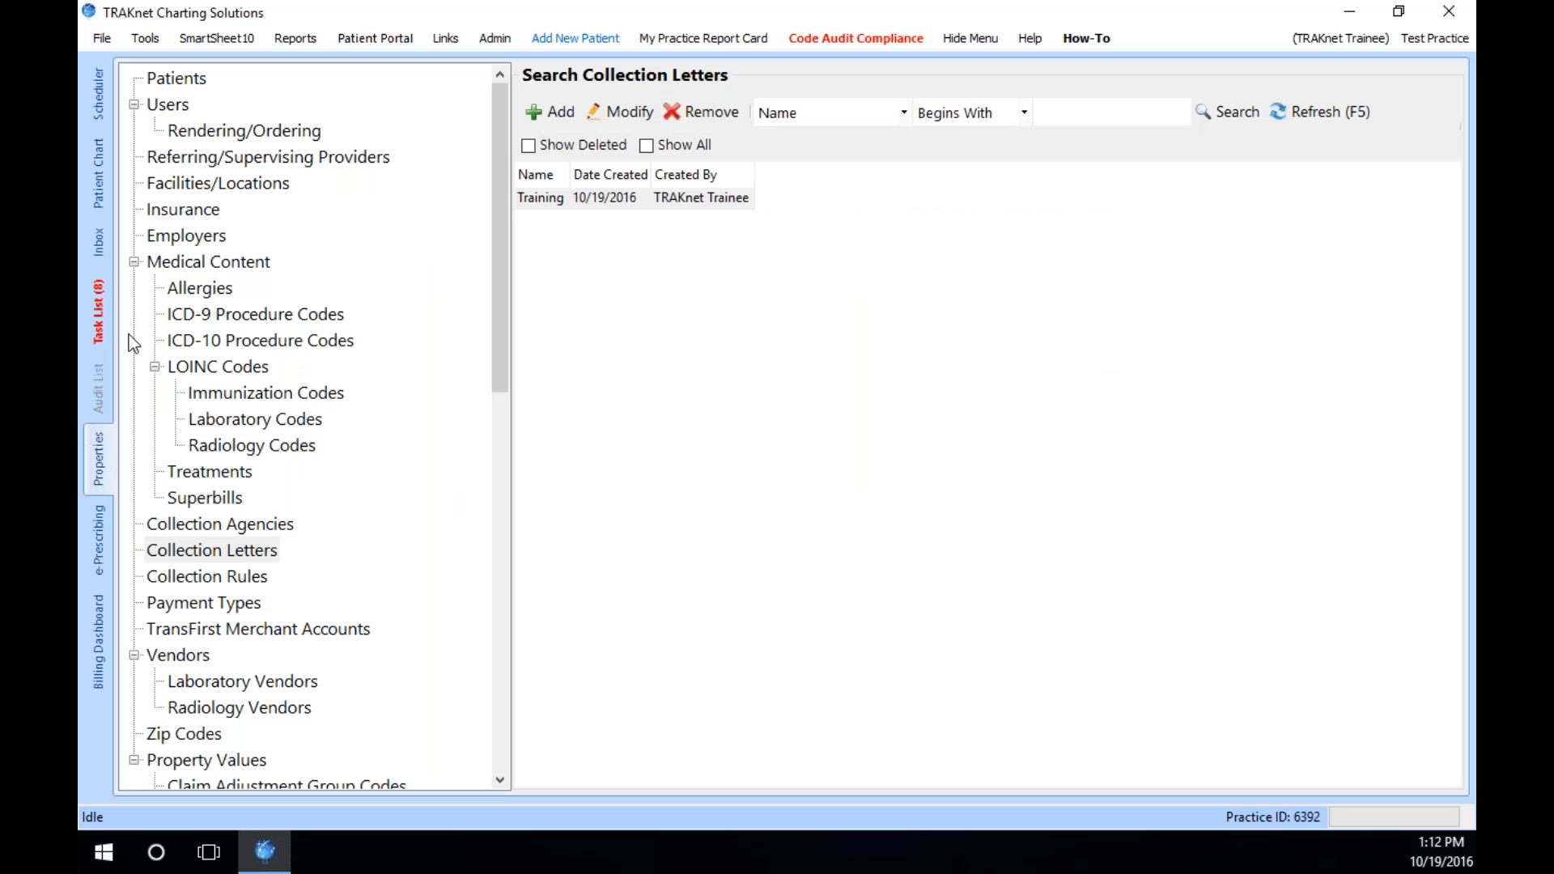
click(99, 183)
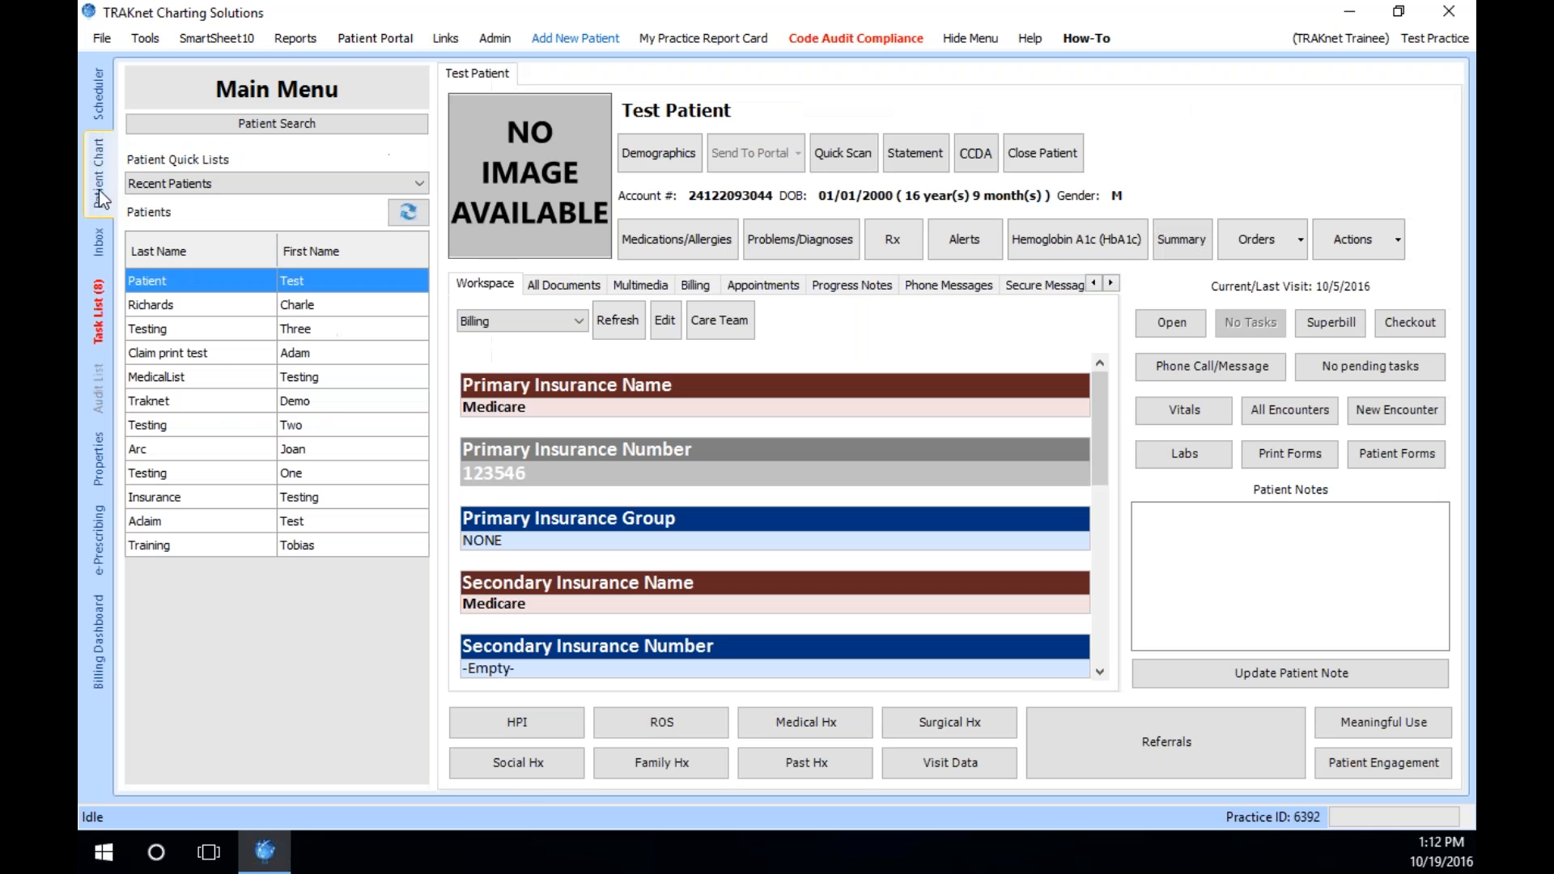
click(1277, 242)
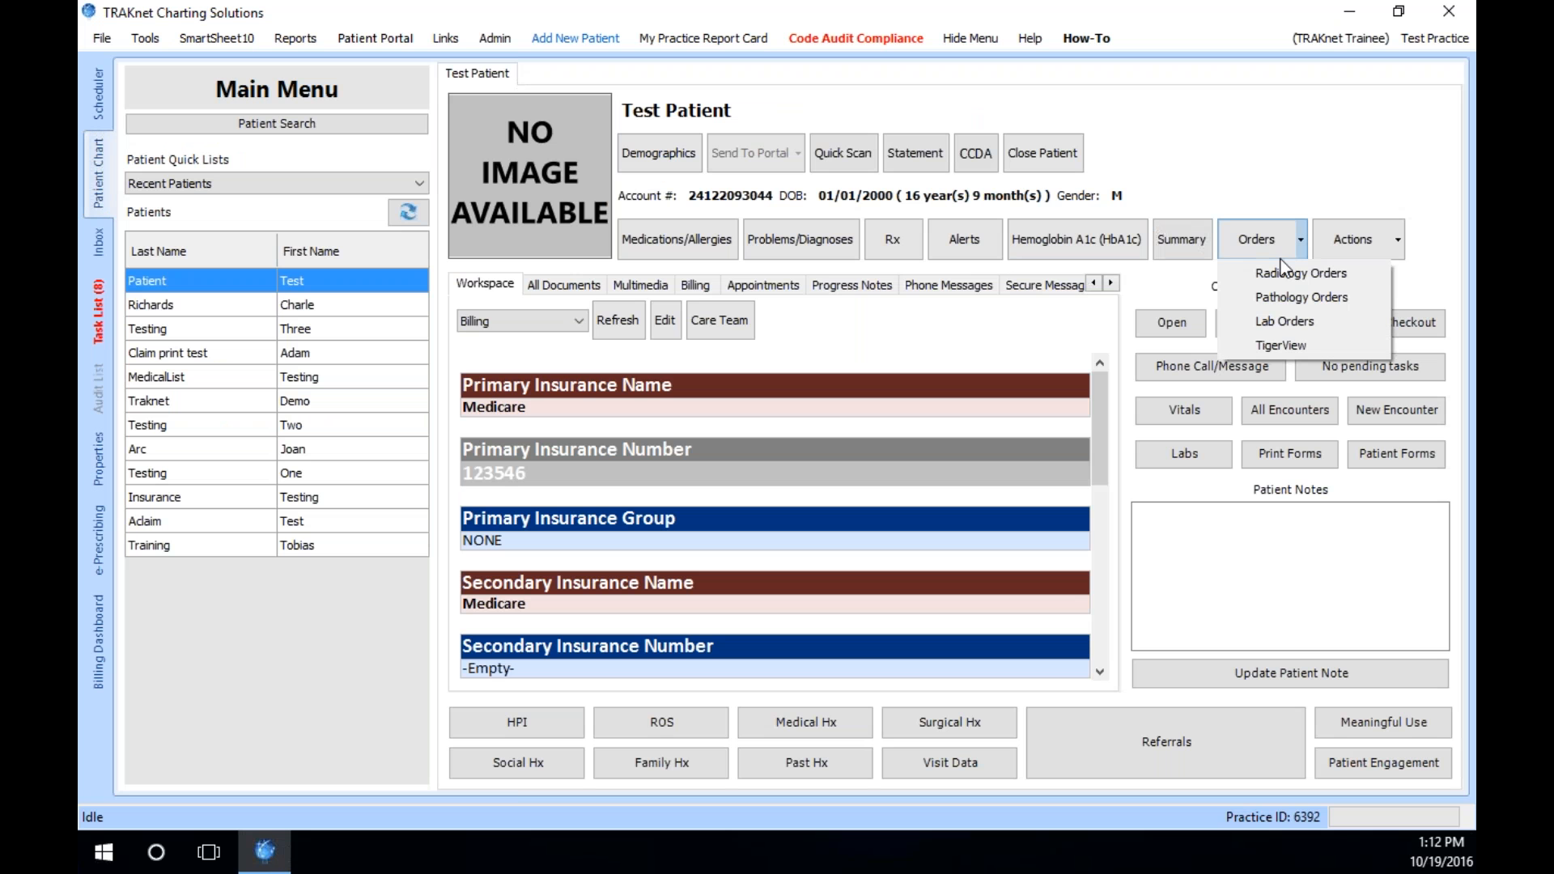
click(1279, 322)
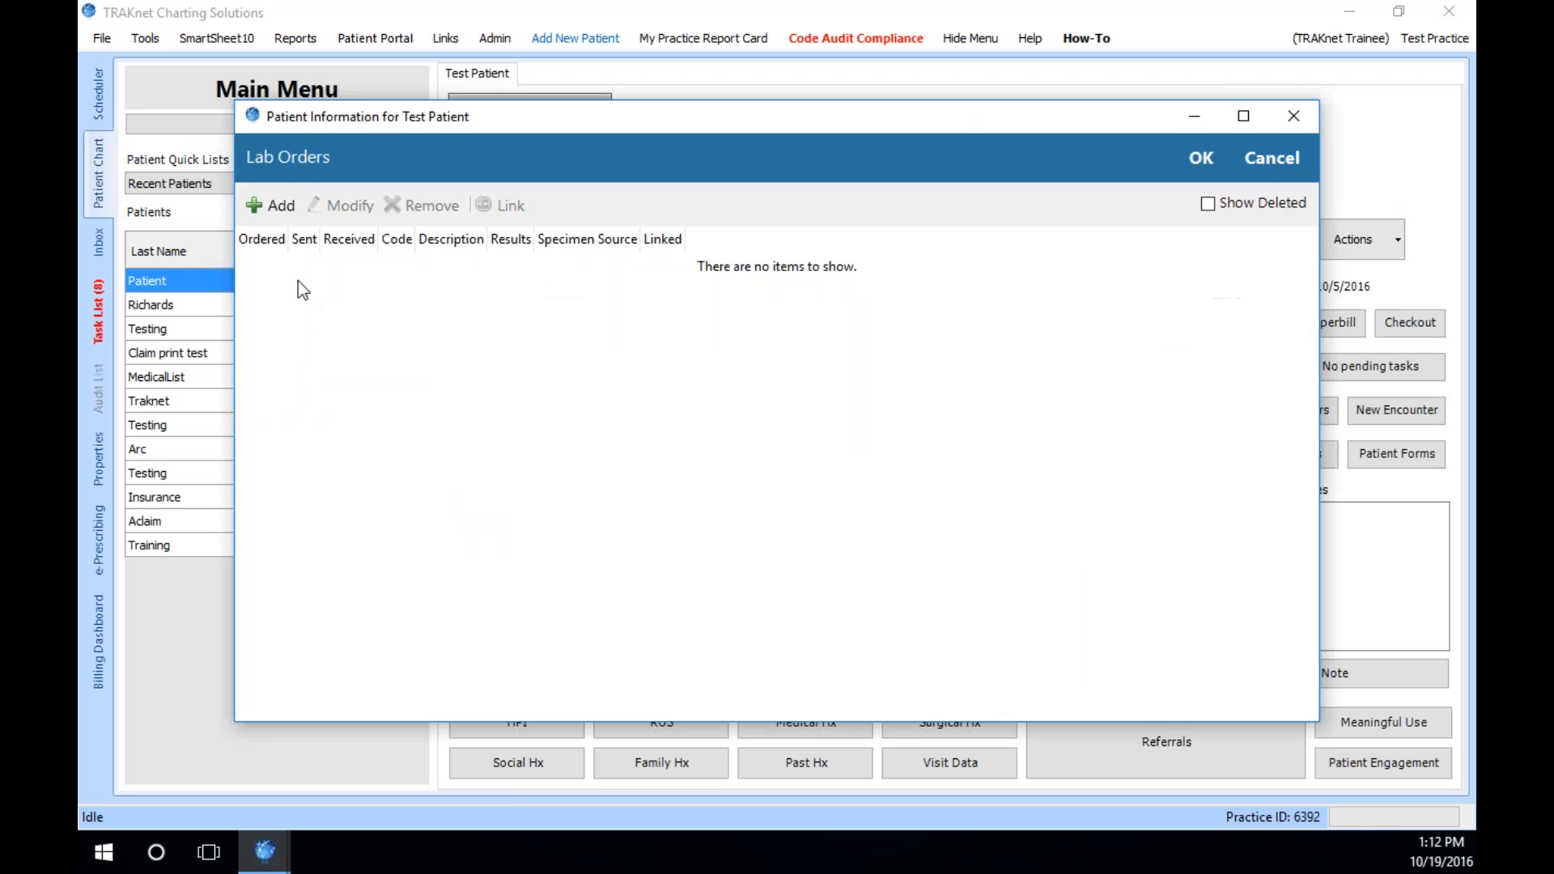
click(267, 206)
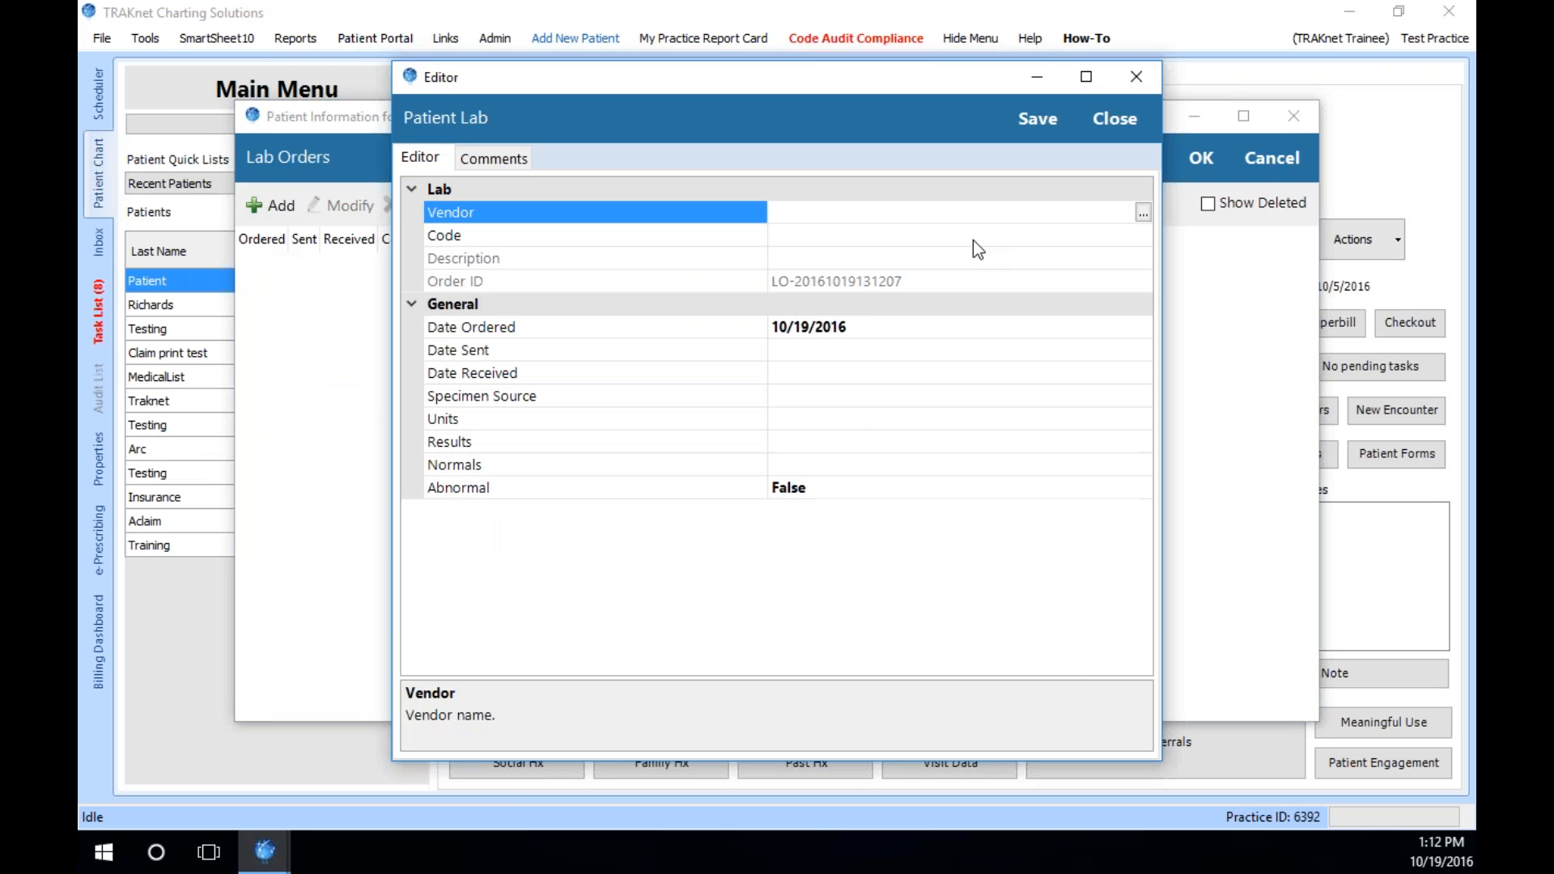
click(1143, 212)
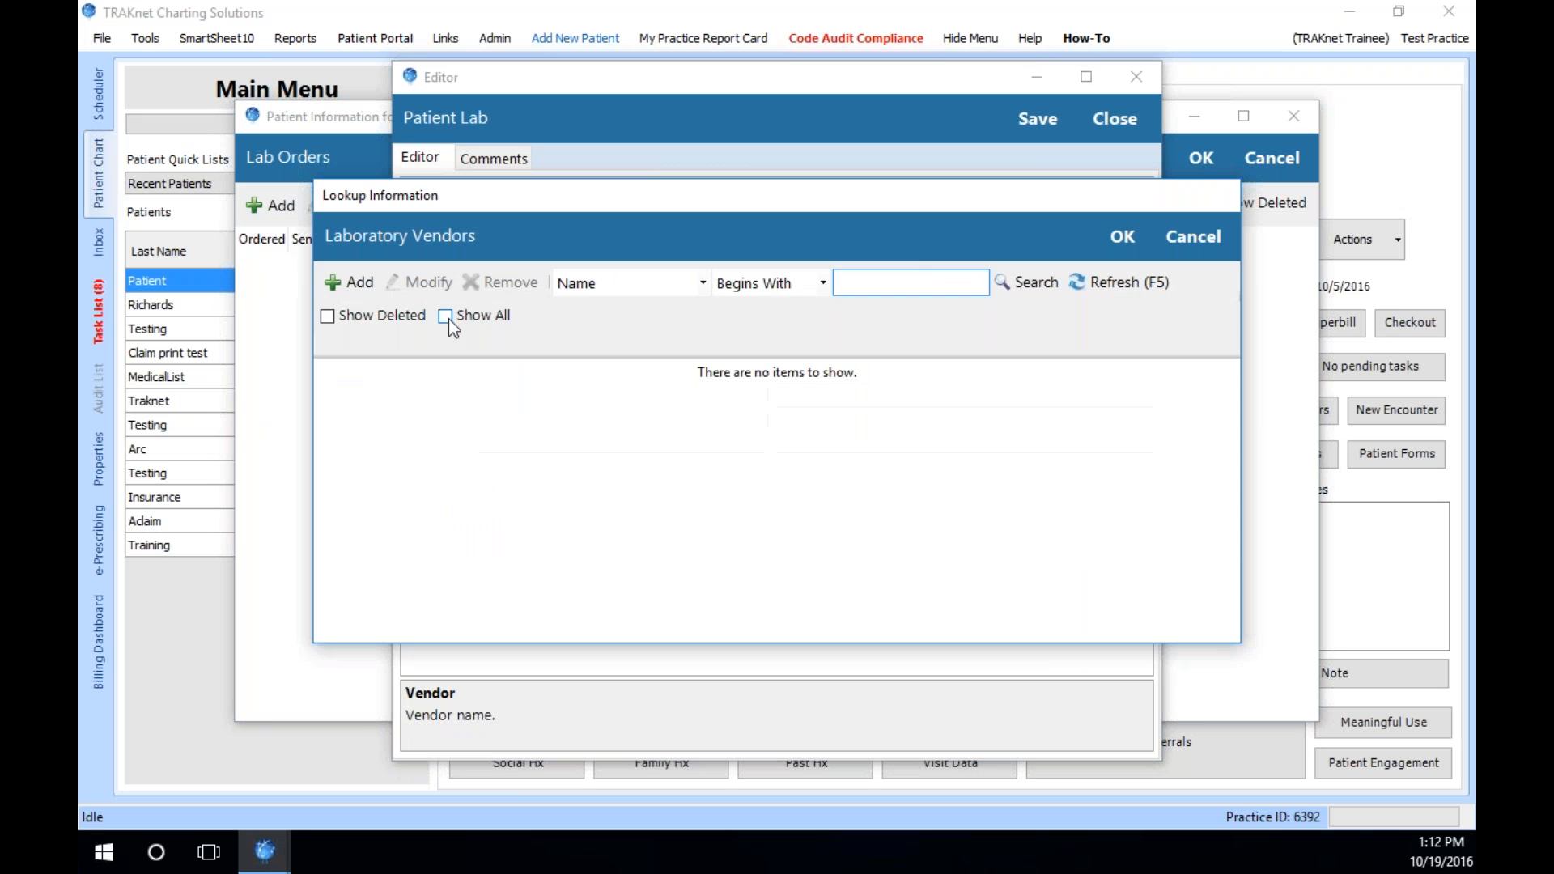
click(446, 316)
click(1025, 282)
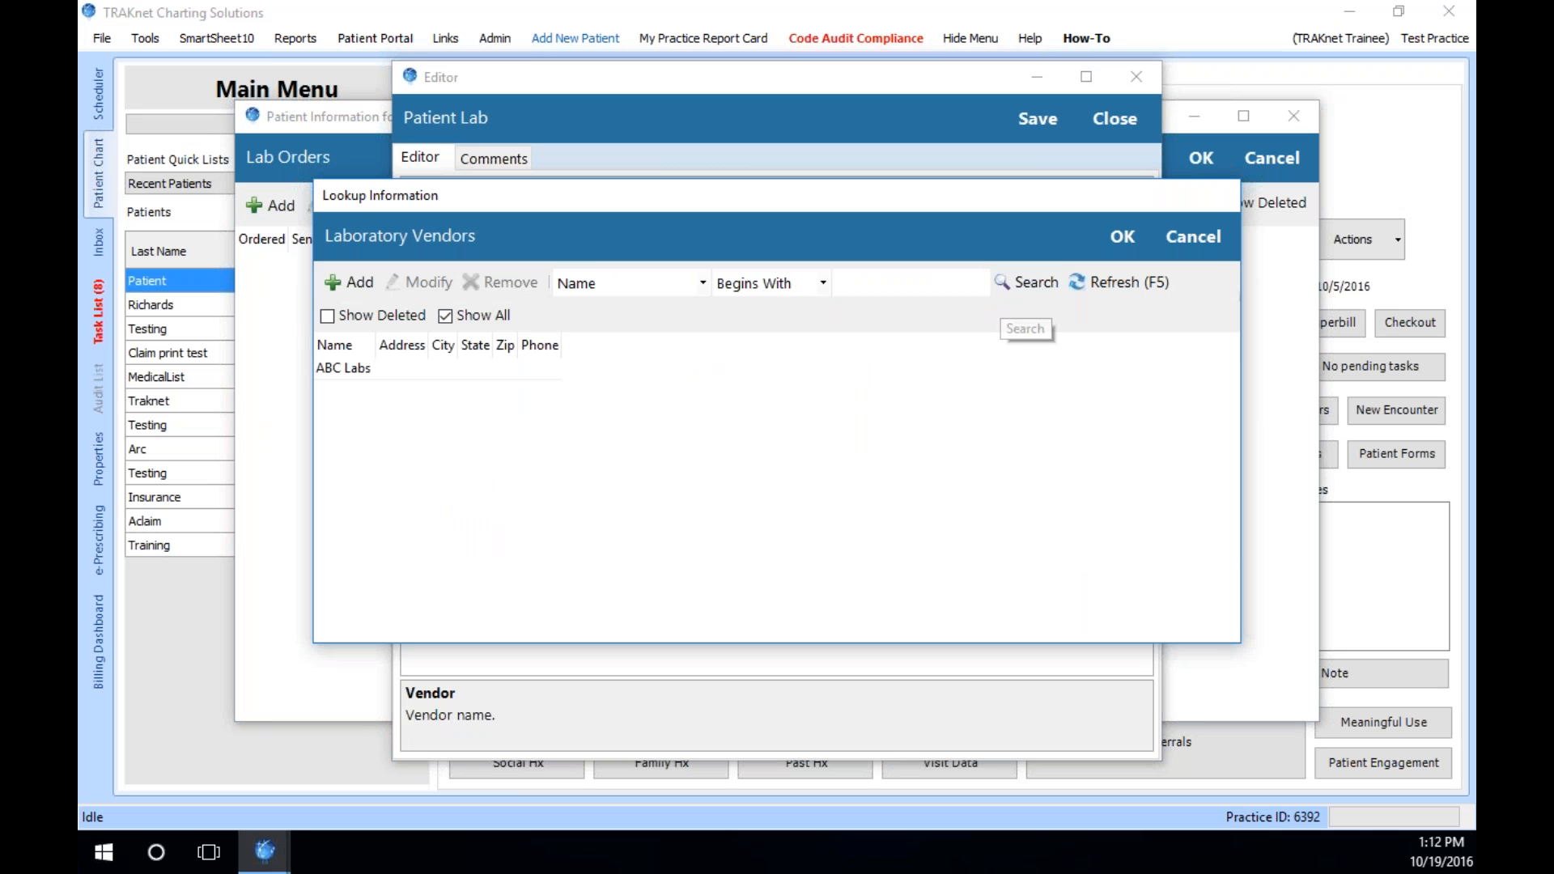
- View the blank Laboratory Vendor form from the vendor lookup, and close it and the lab order without saving
click(354, 283)
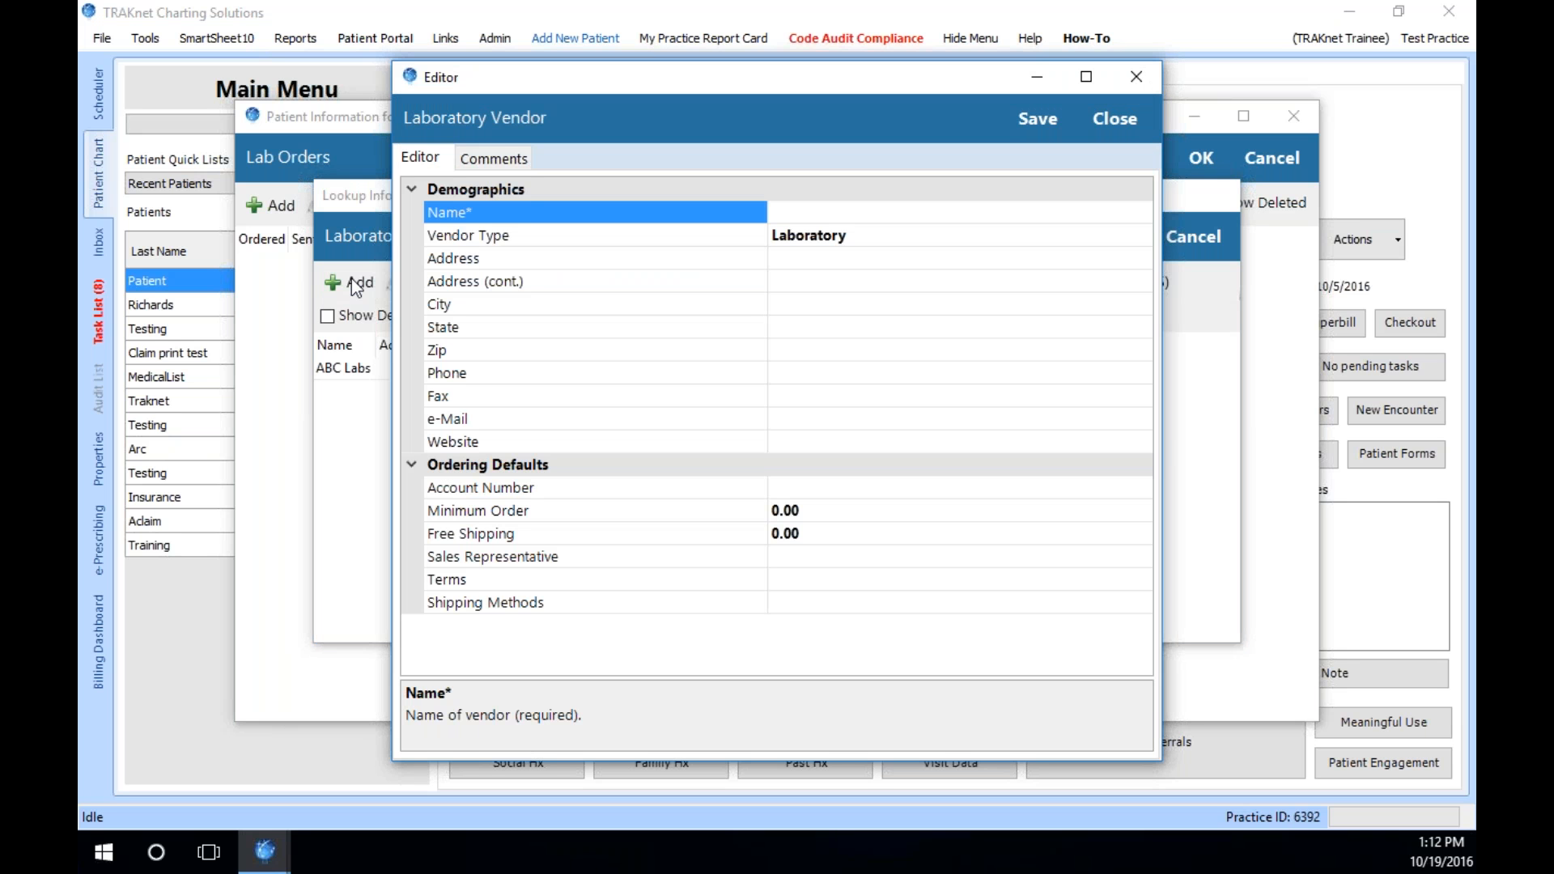
click(1126, 121)
click(1206, 234)
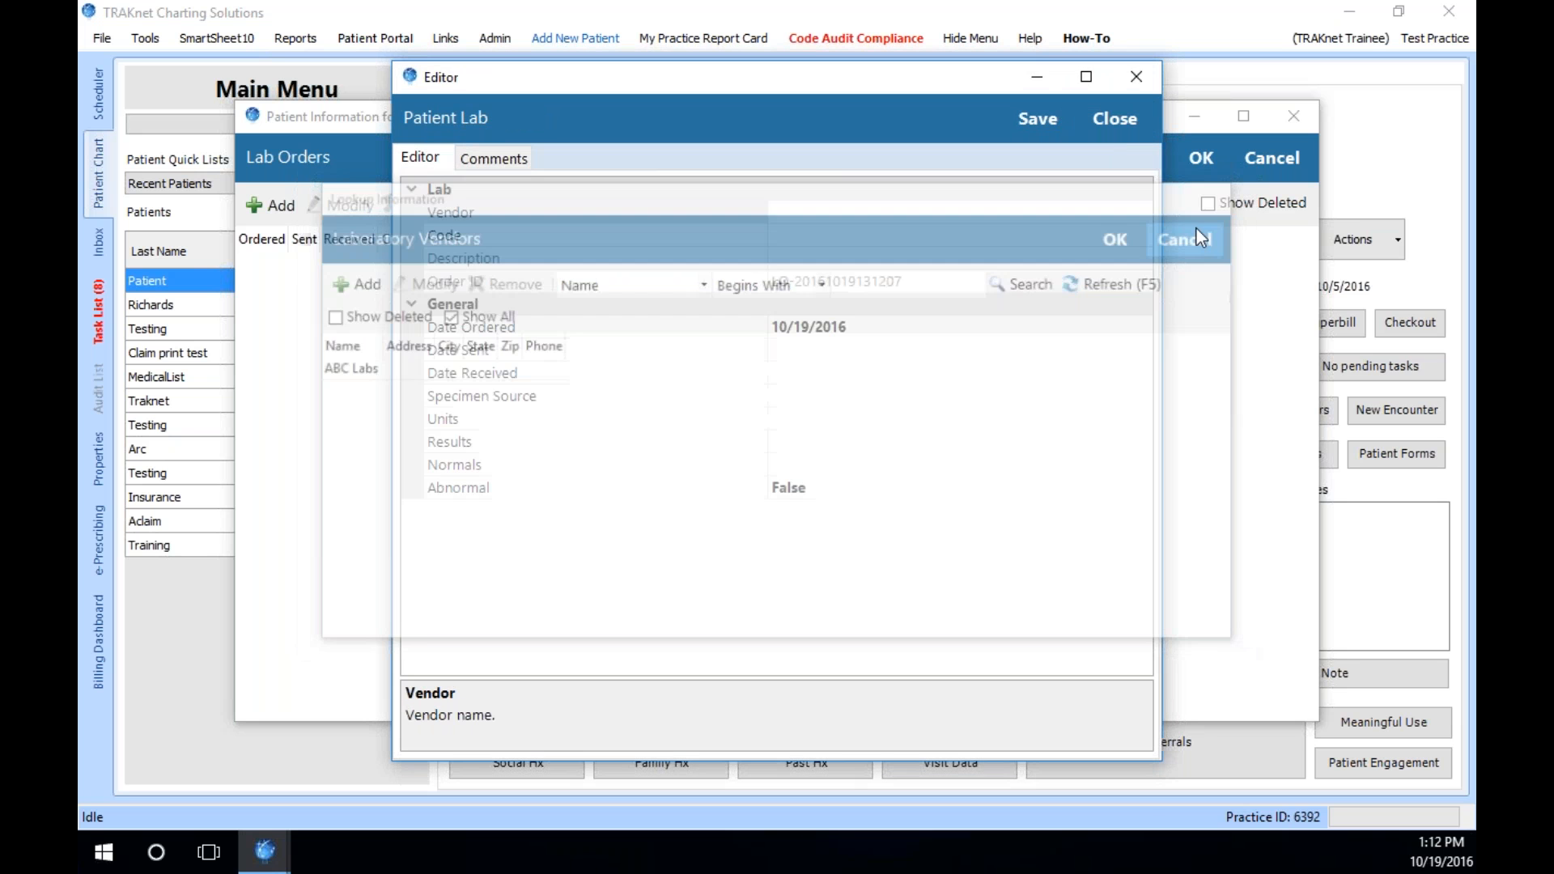
click(1114, 120)
click(1275, 161)
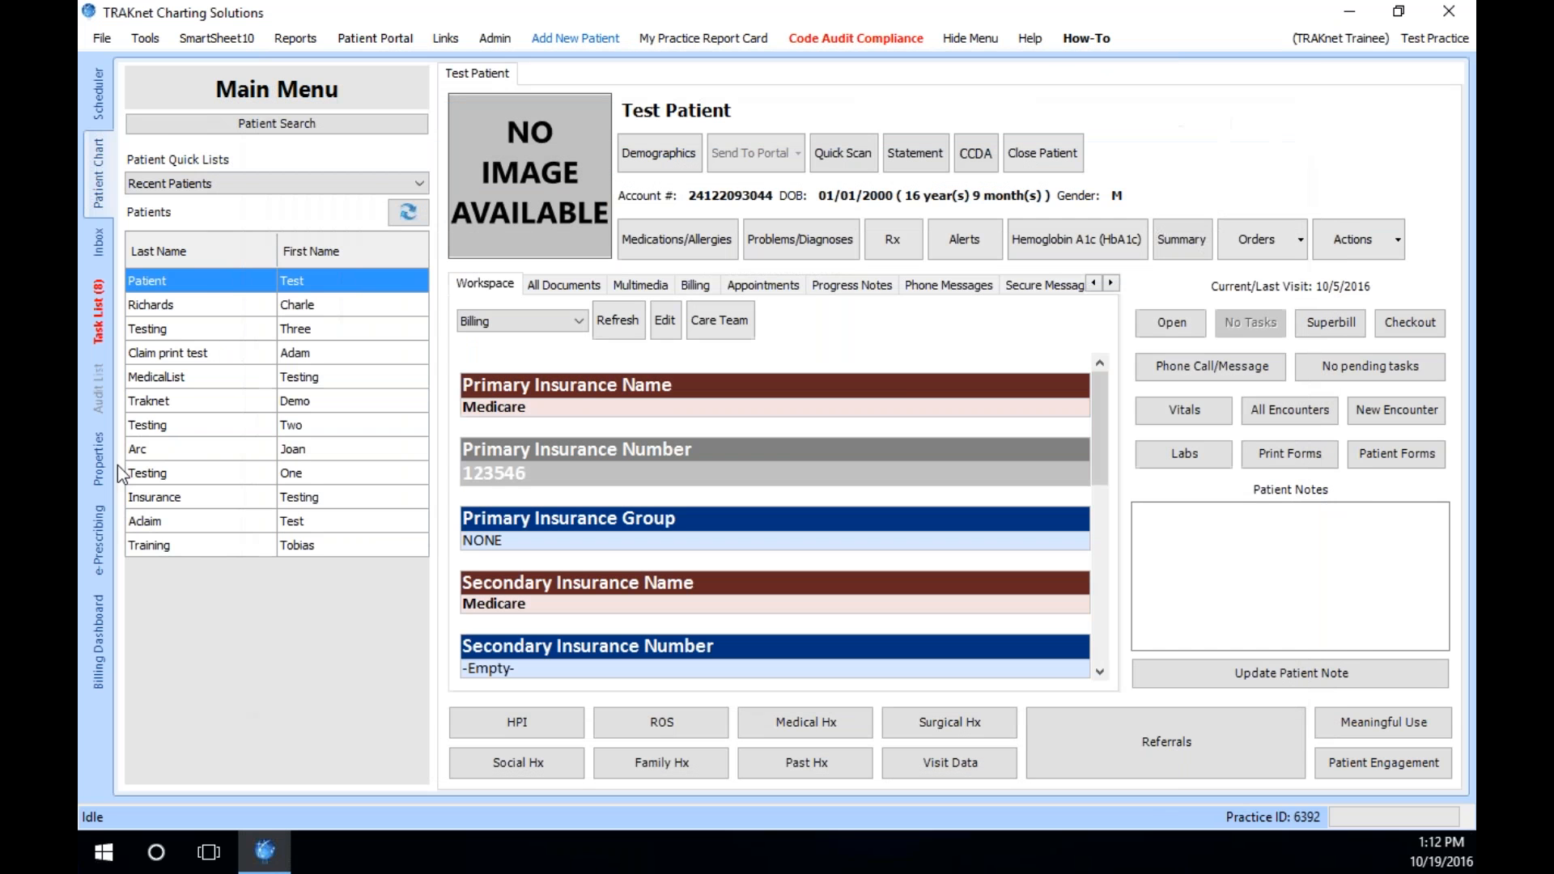
- Search all Laboratory Vendors in Properties, and view the blank form for adding a vendor, closing it without saving
click(101, 474)
scroll(389, 475, down, 2)
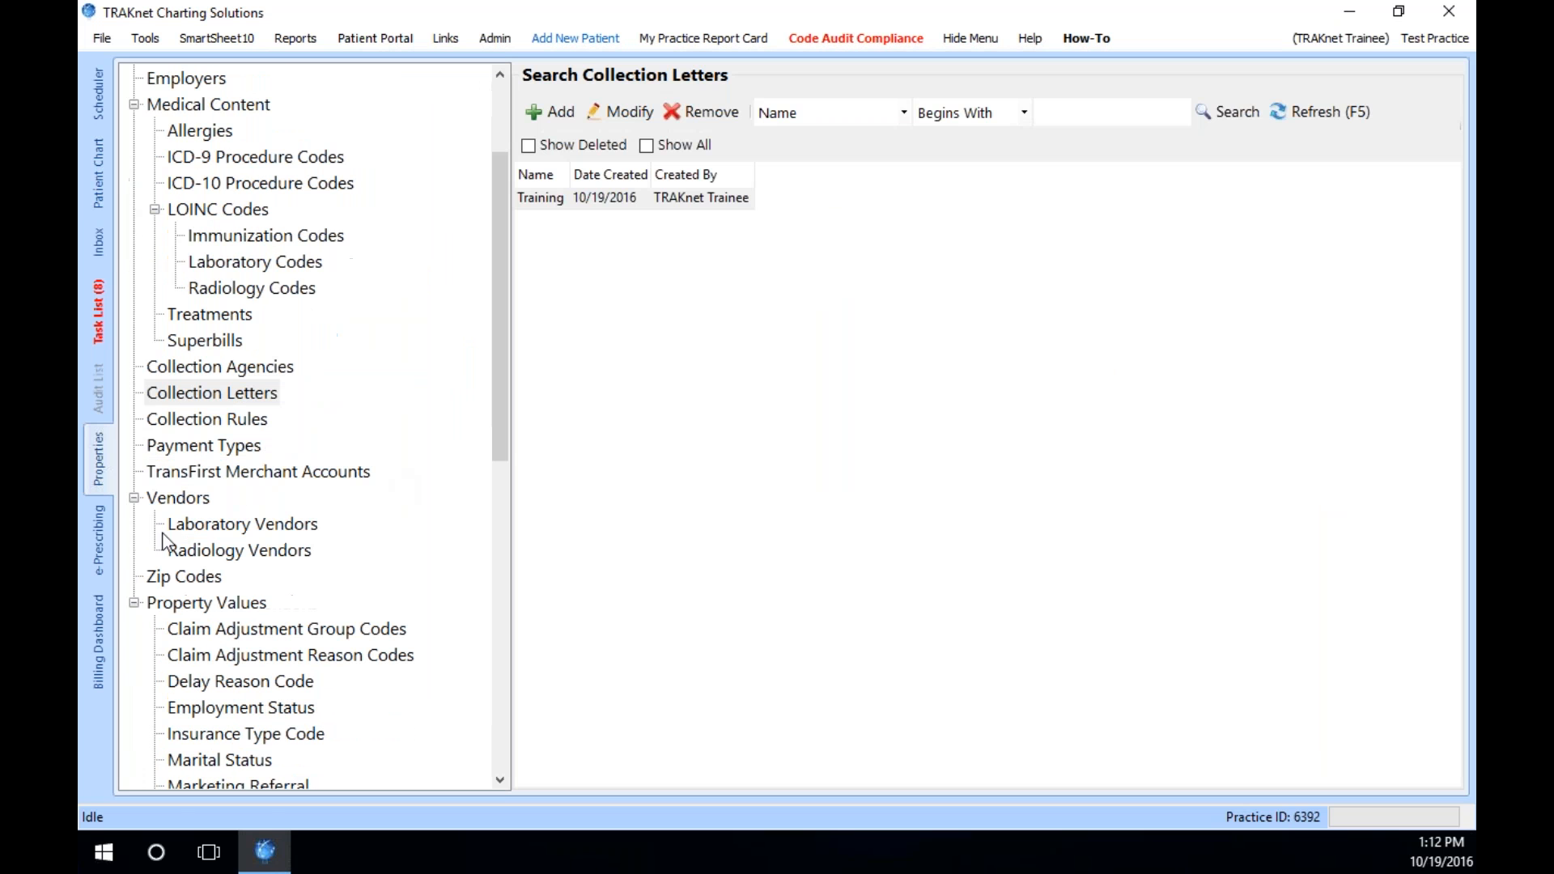
click(179, 500)
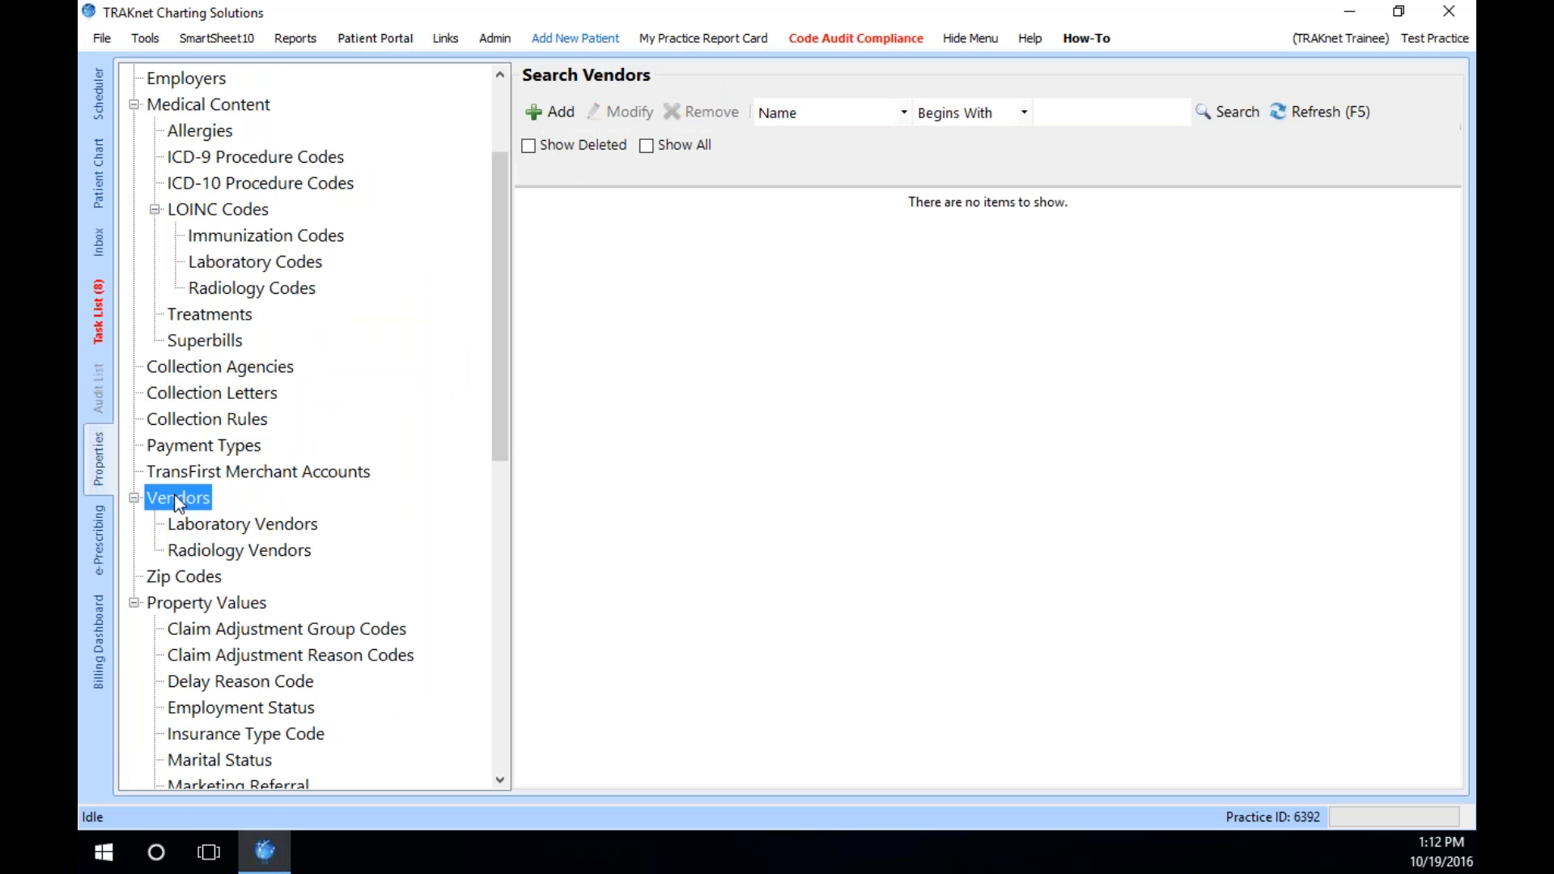
click(241, 523)
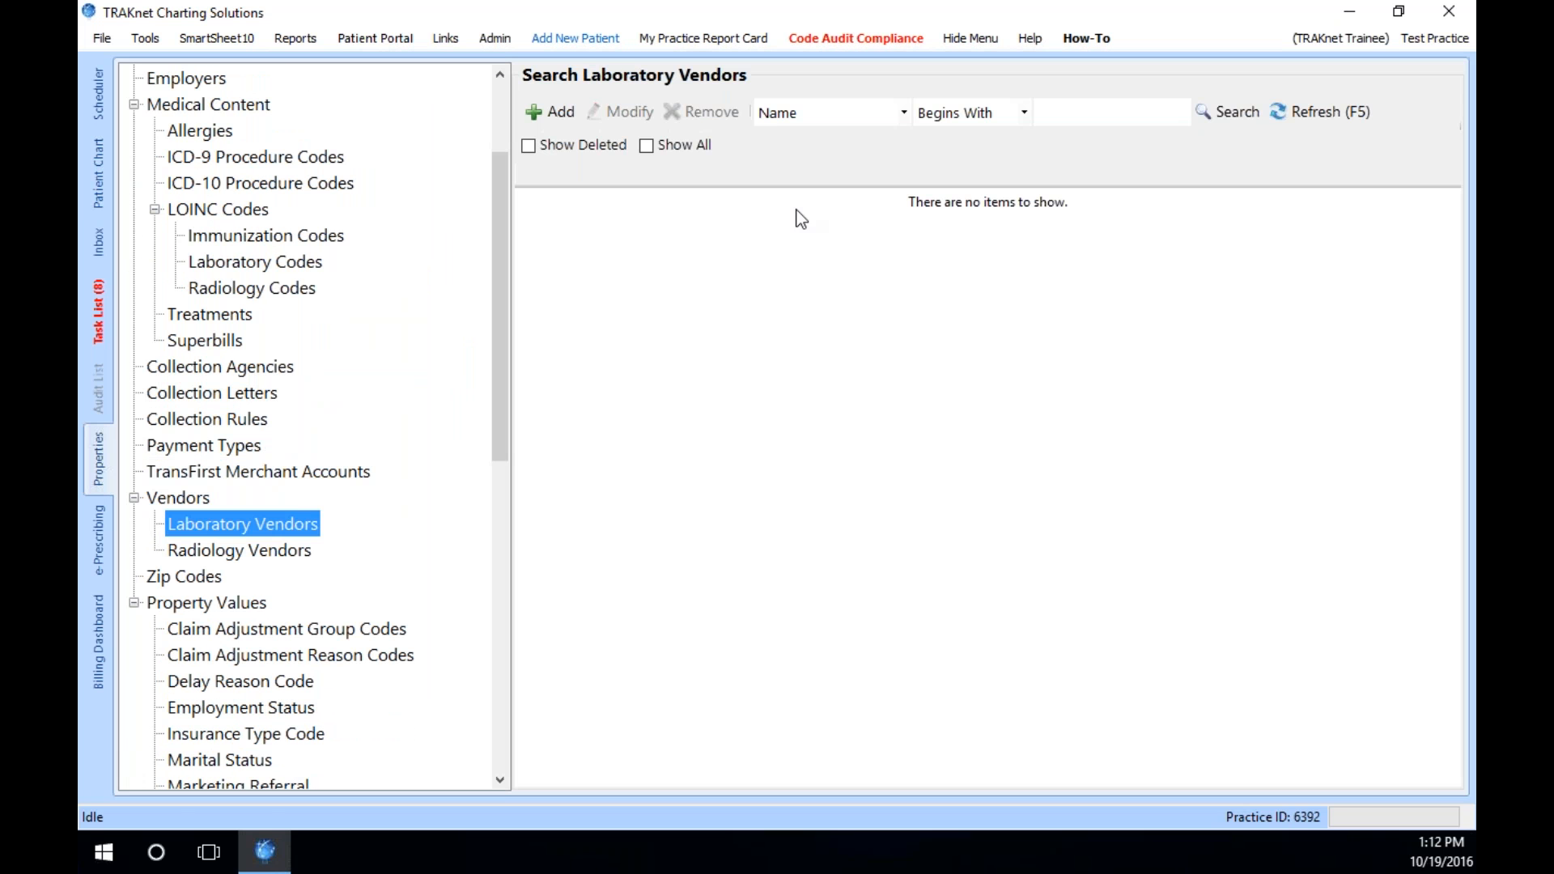
click(663, 149)
click(1235, 114)
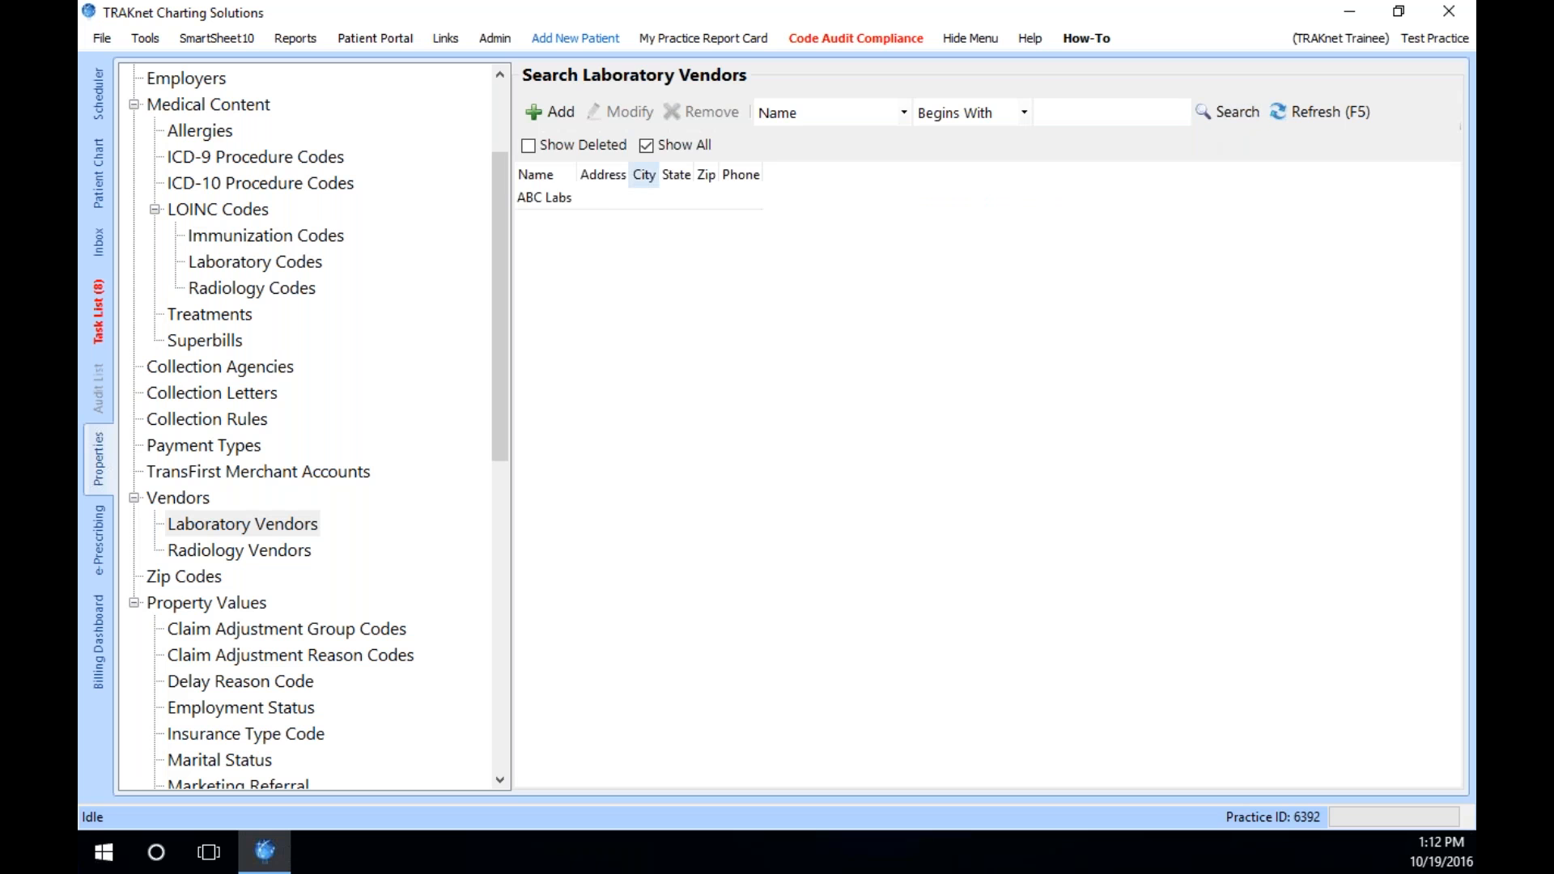
click(562, 111)
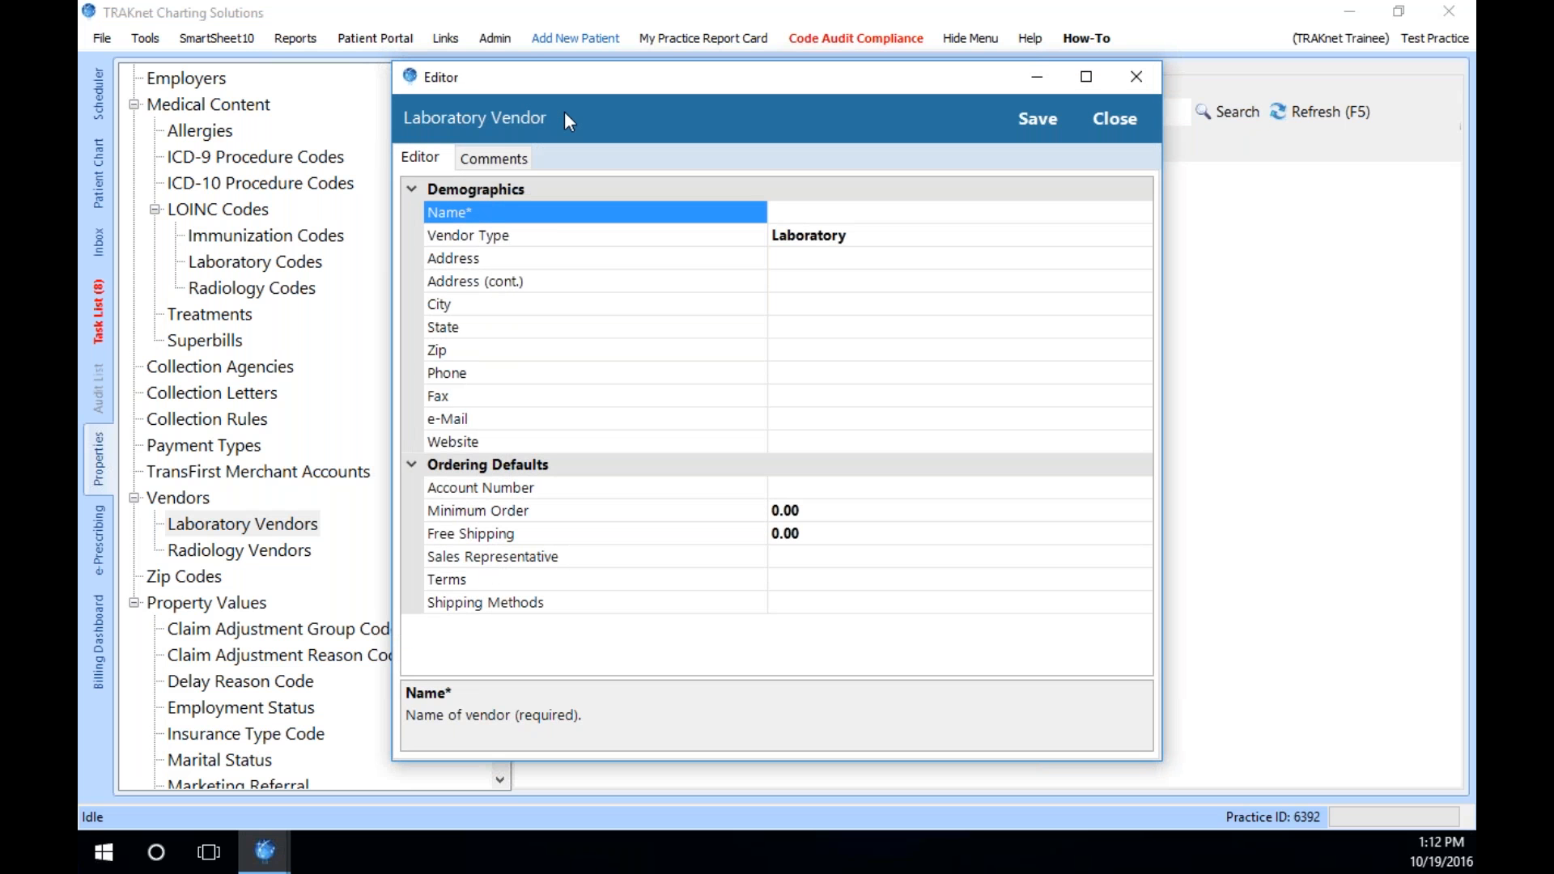
click(1119, 117)
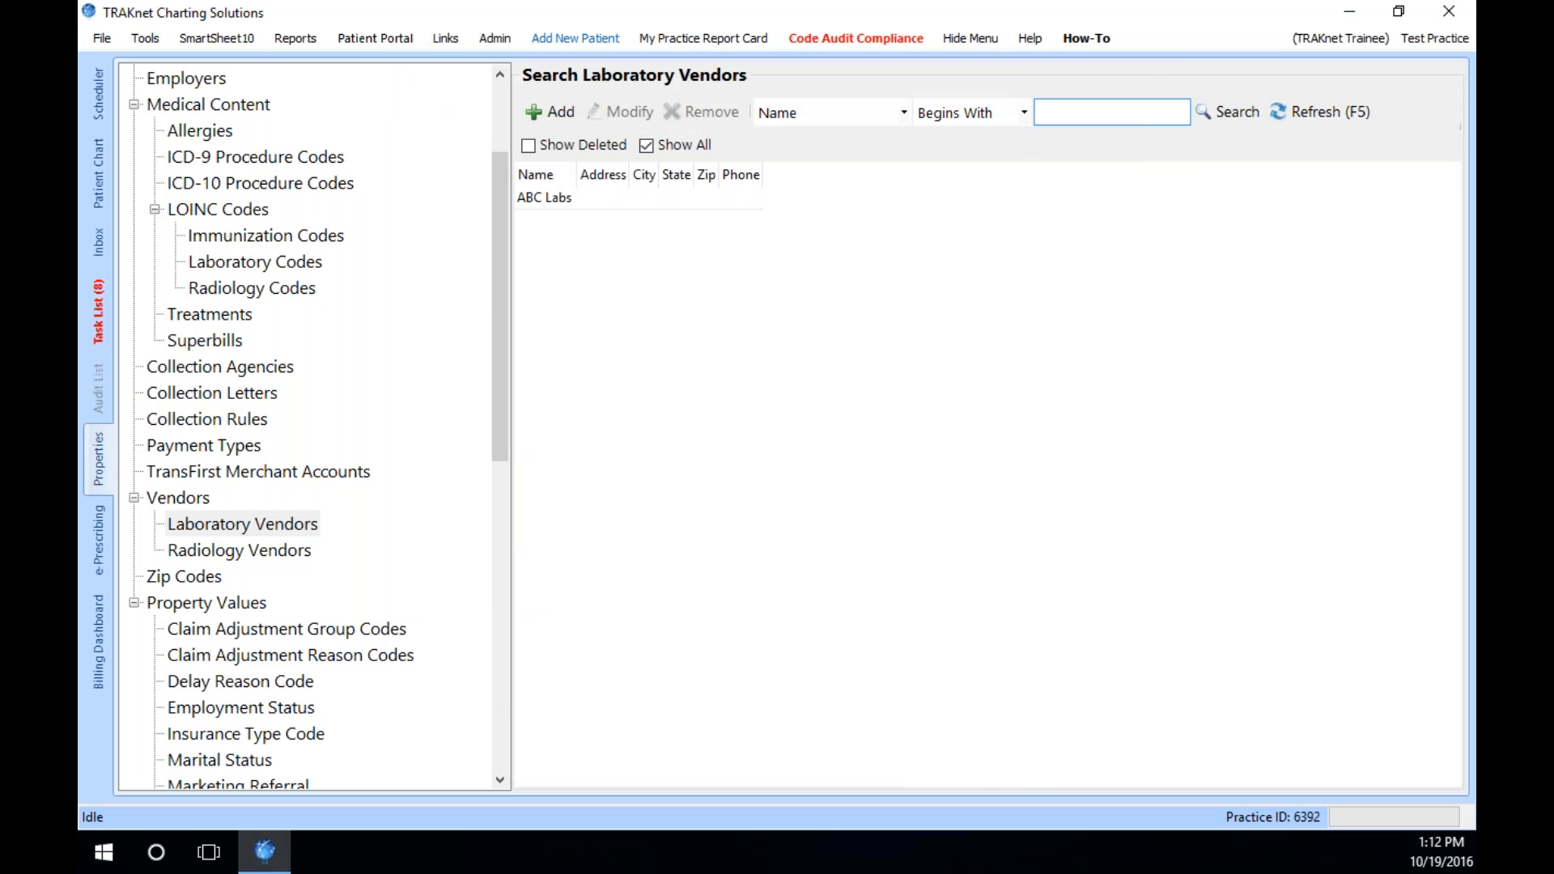
- Return to the patient chart and view the MedXpress account settings under Integration in the program Options, closing them unchanged
click(109, 171)
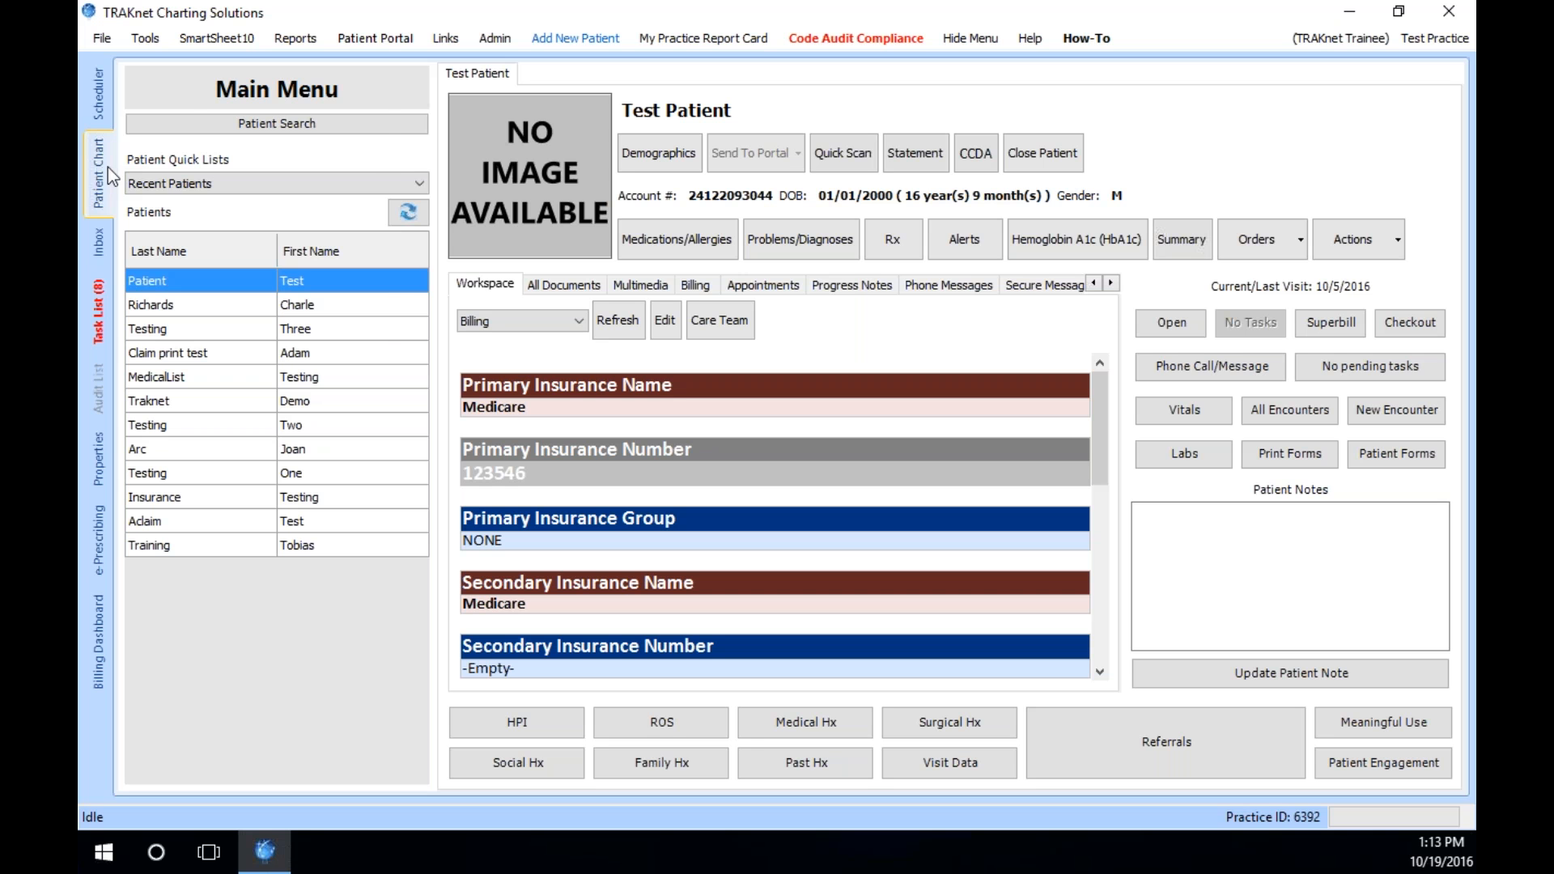
click(152, 36)
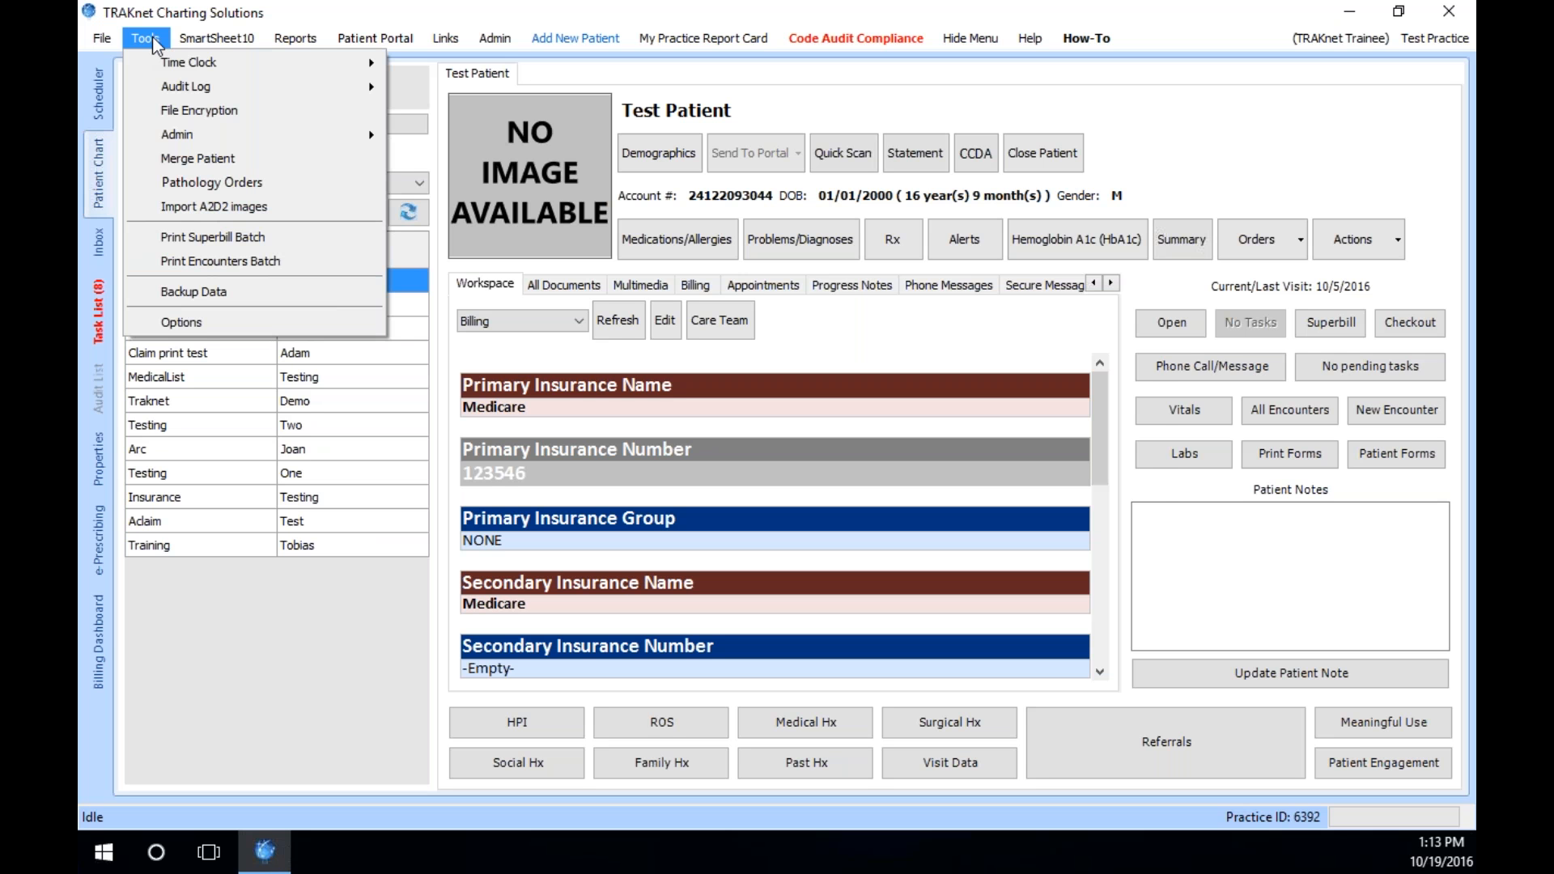
click(186, 318)
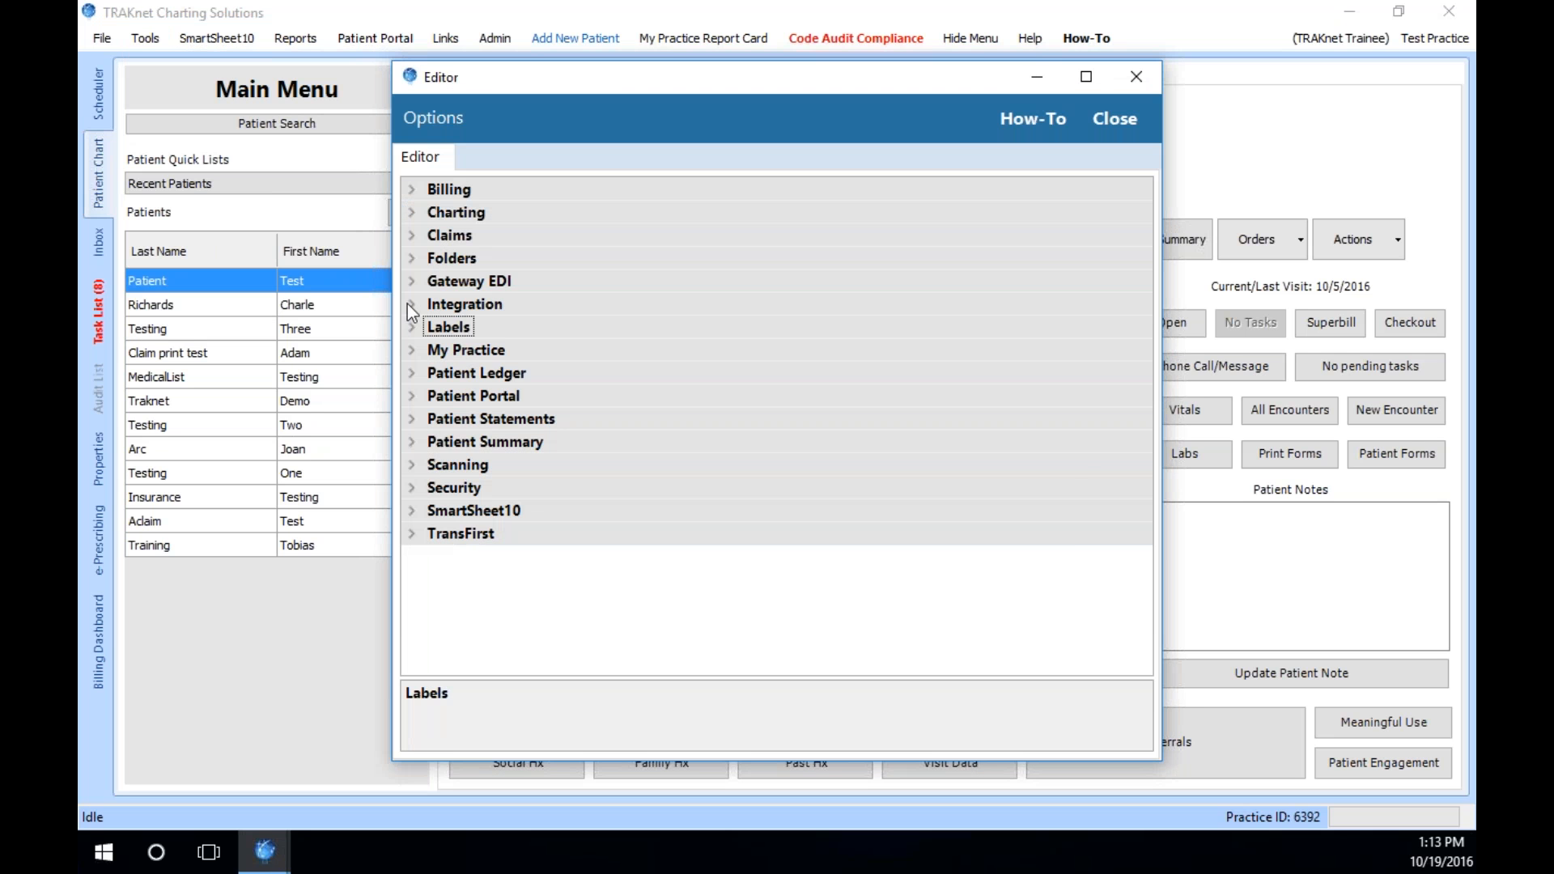
click(409, 305)
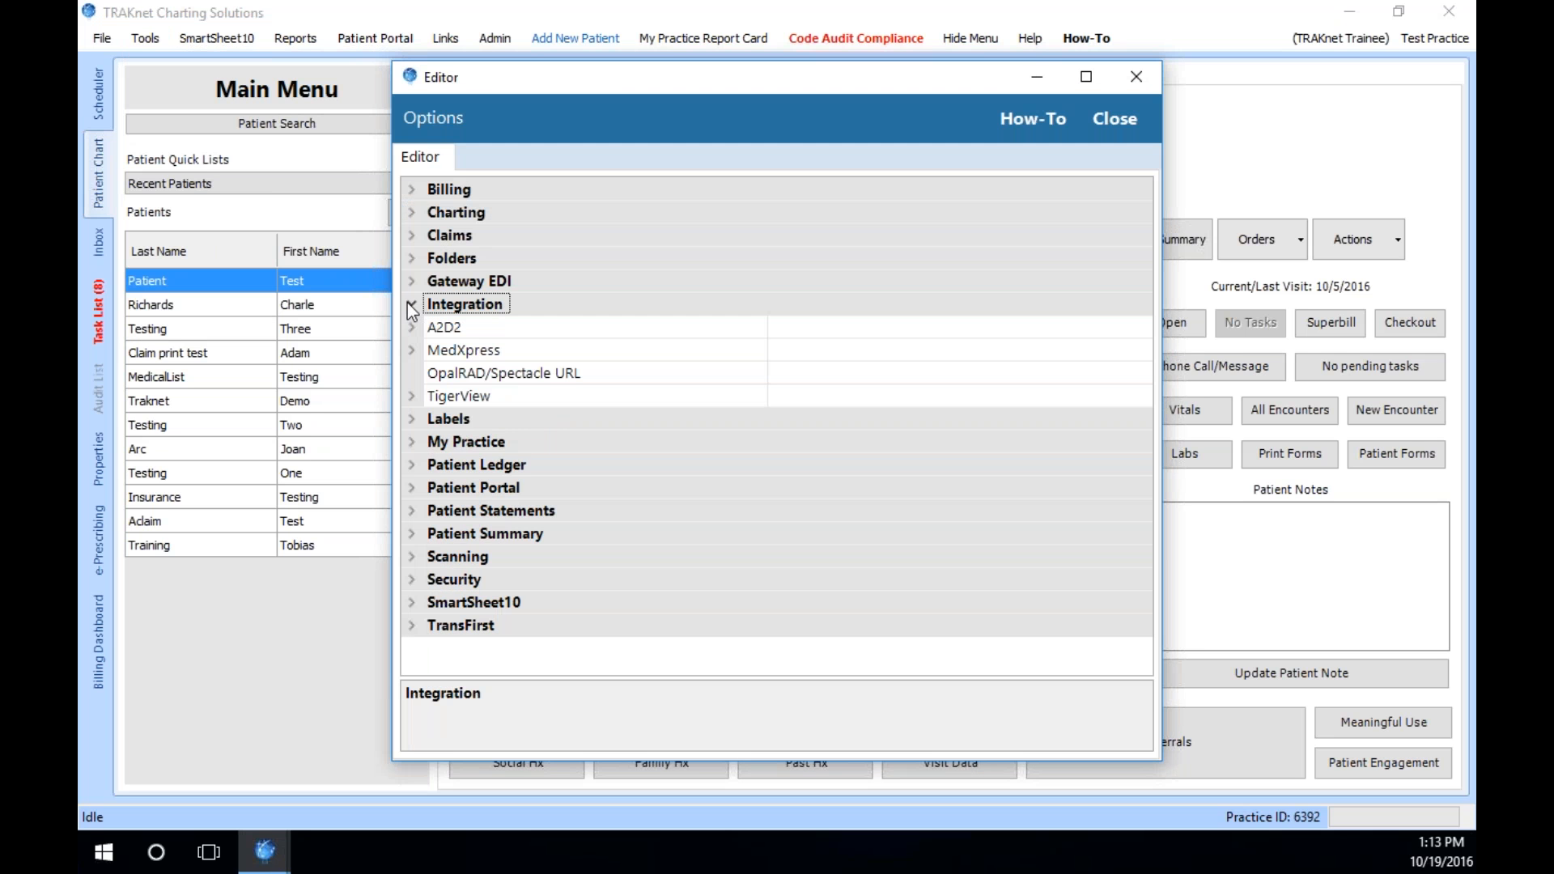
click(412, 351)
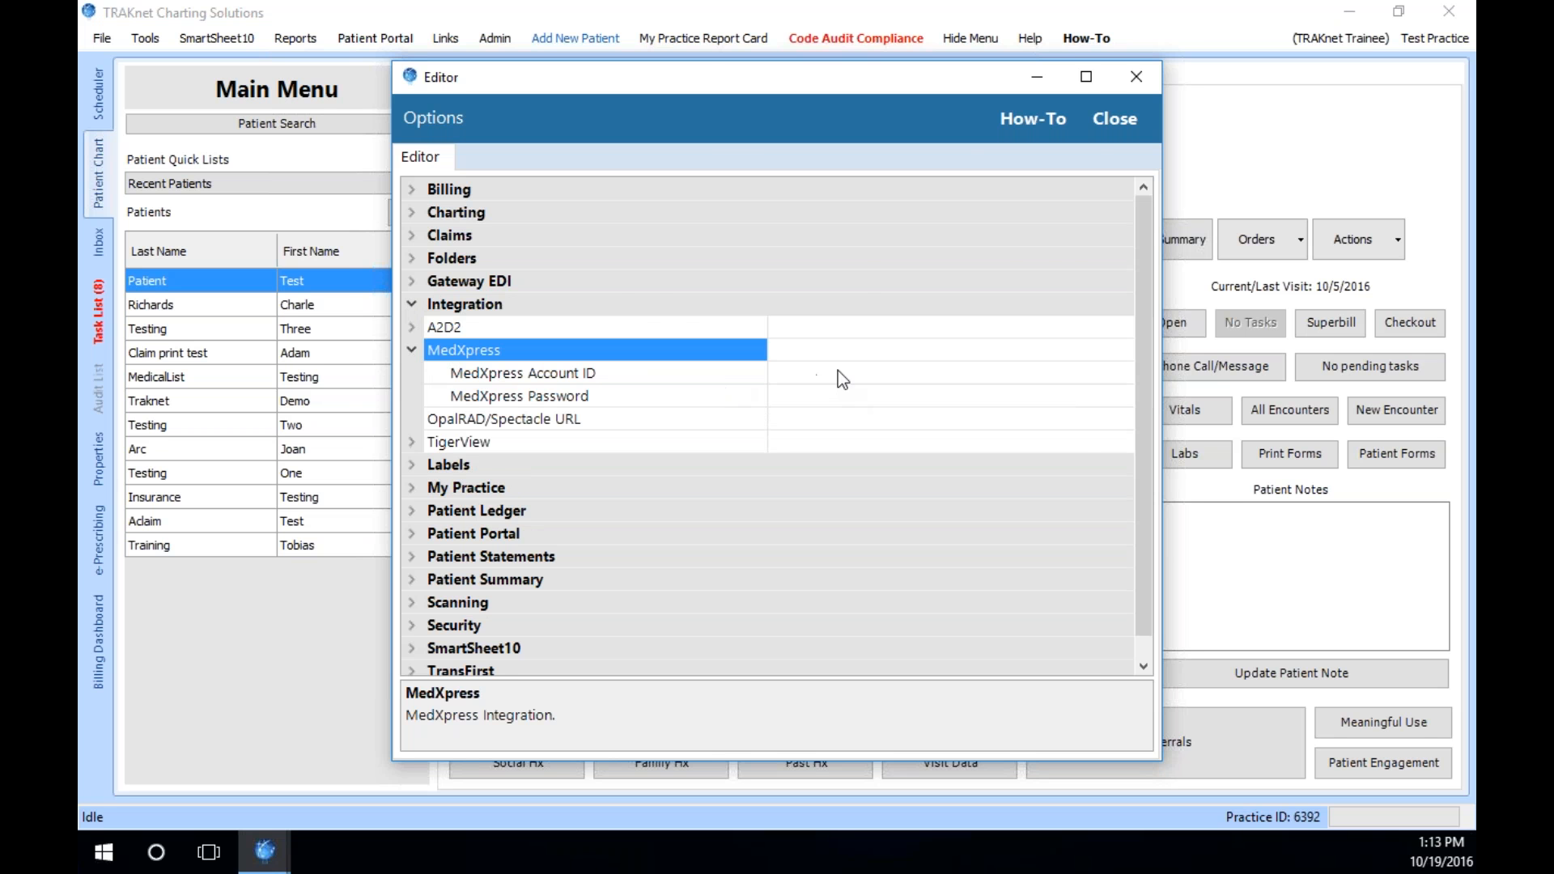
click(1097, 118)
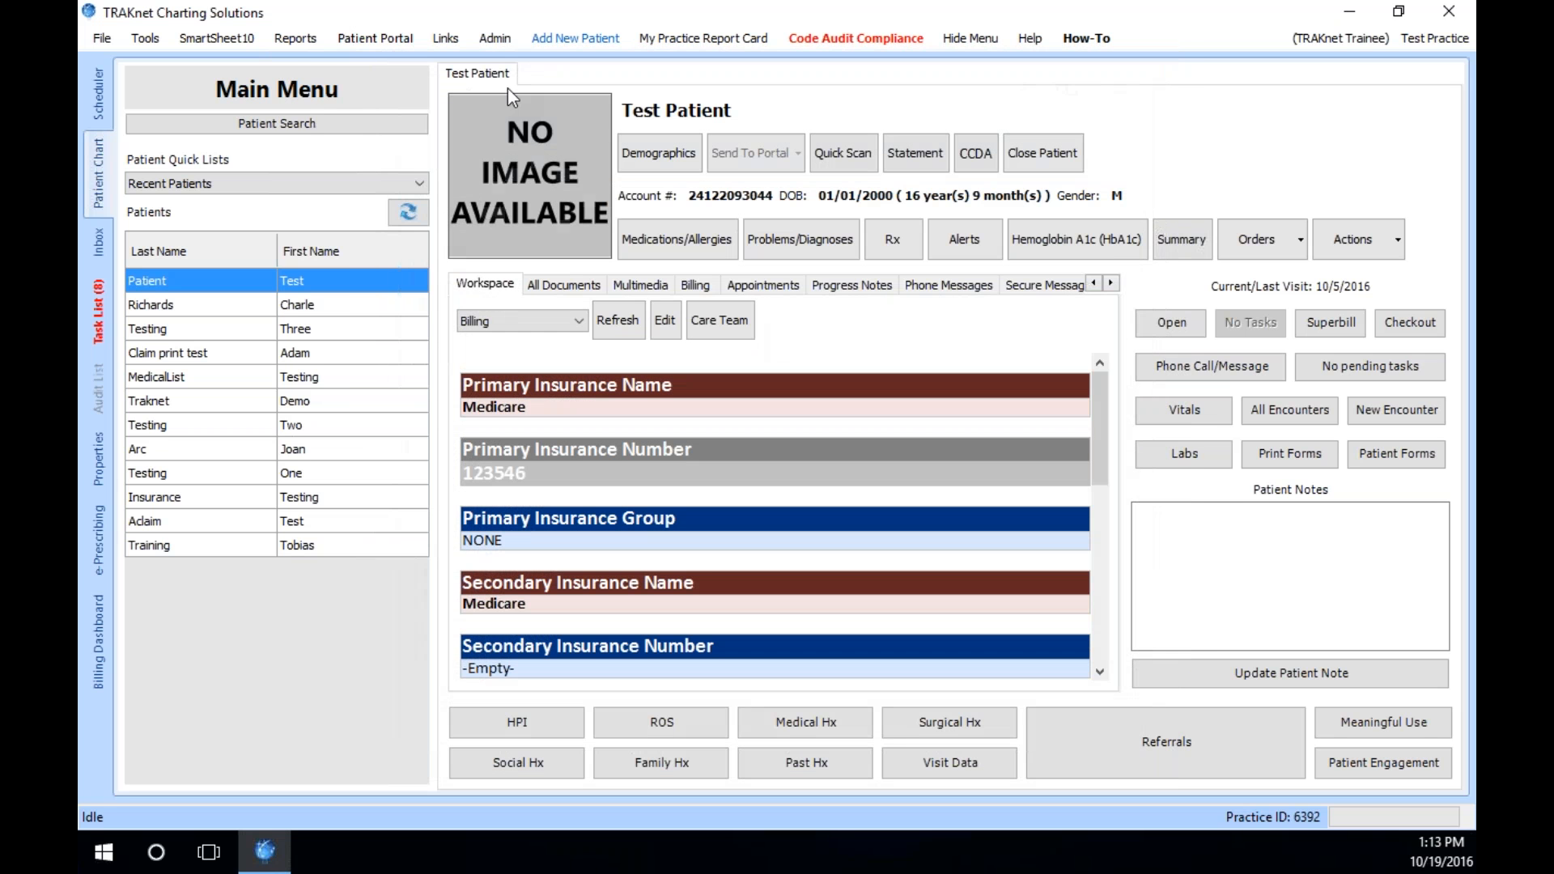
- Search the Specialty Registry with the registry set to MedXpress for Heel Pain and Flat Foot, and close it
click(297, 38)
click(328, 159)
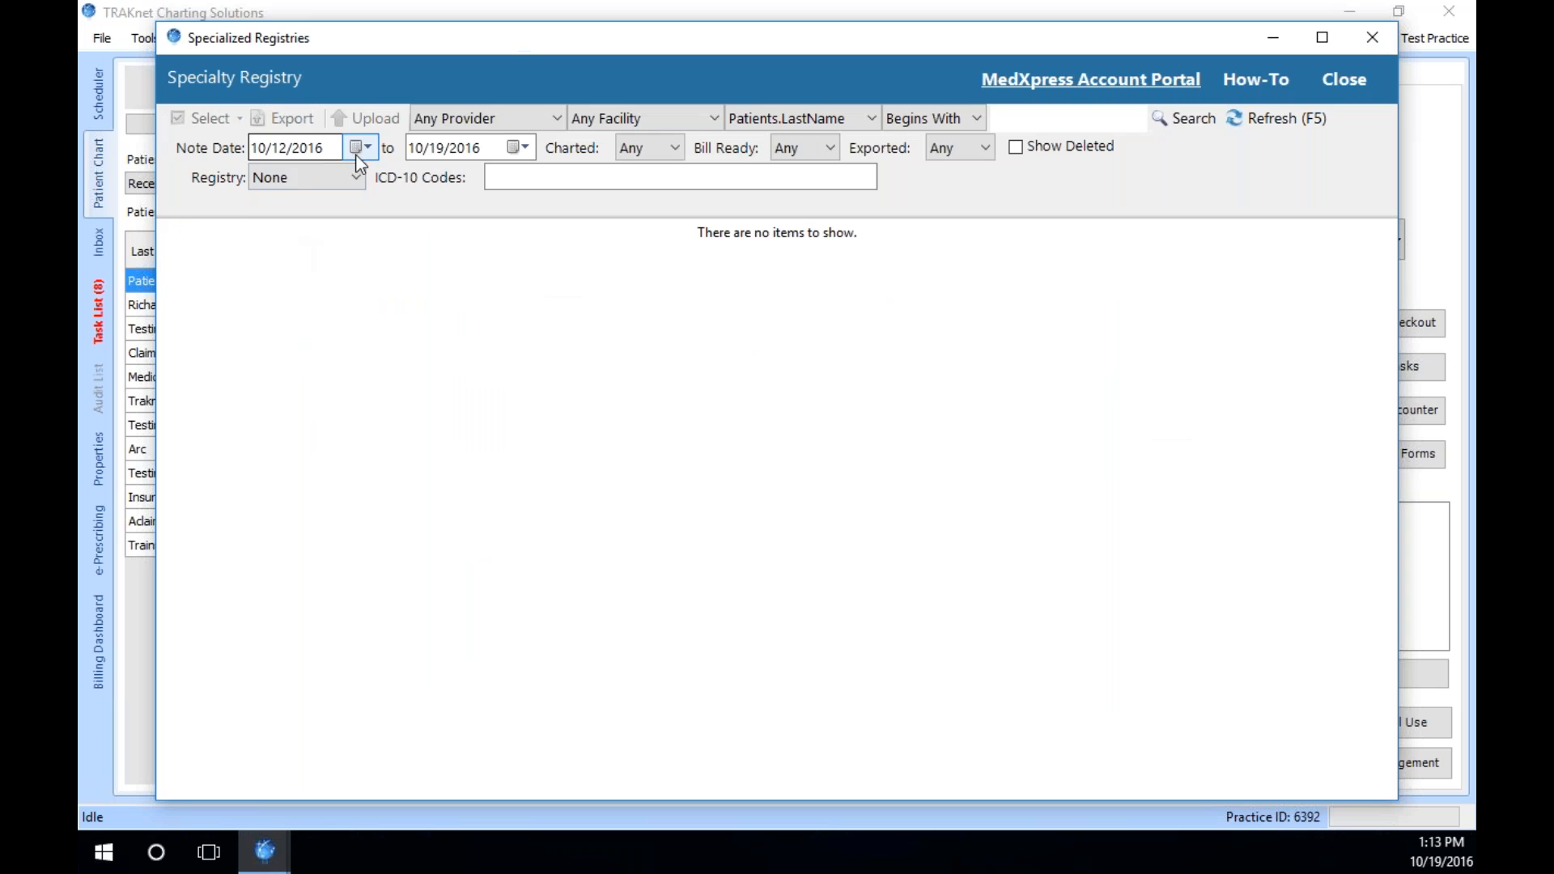
click(326, 180)
click(312, 212)
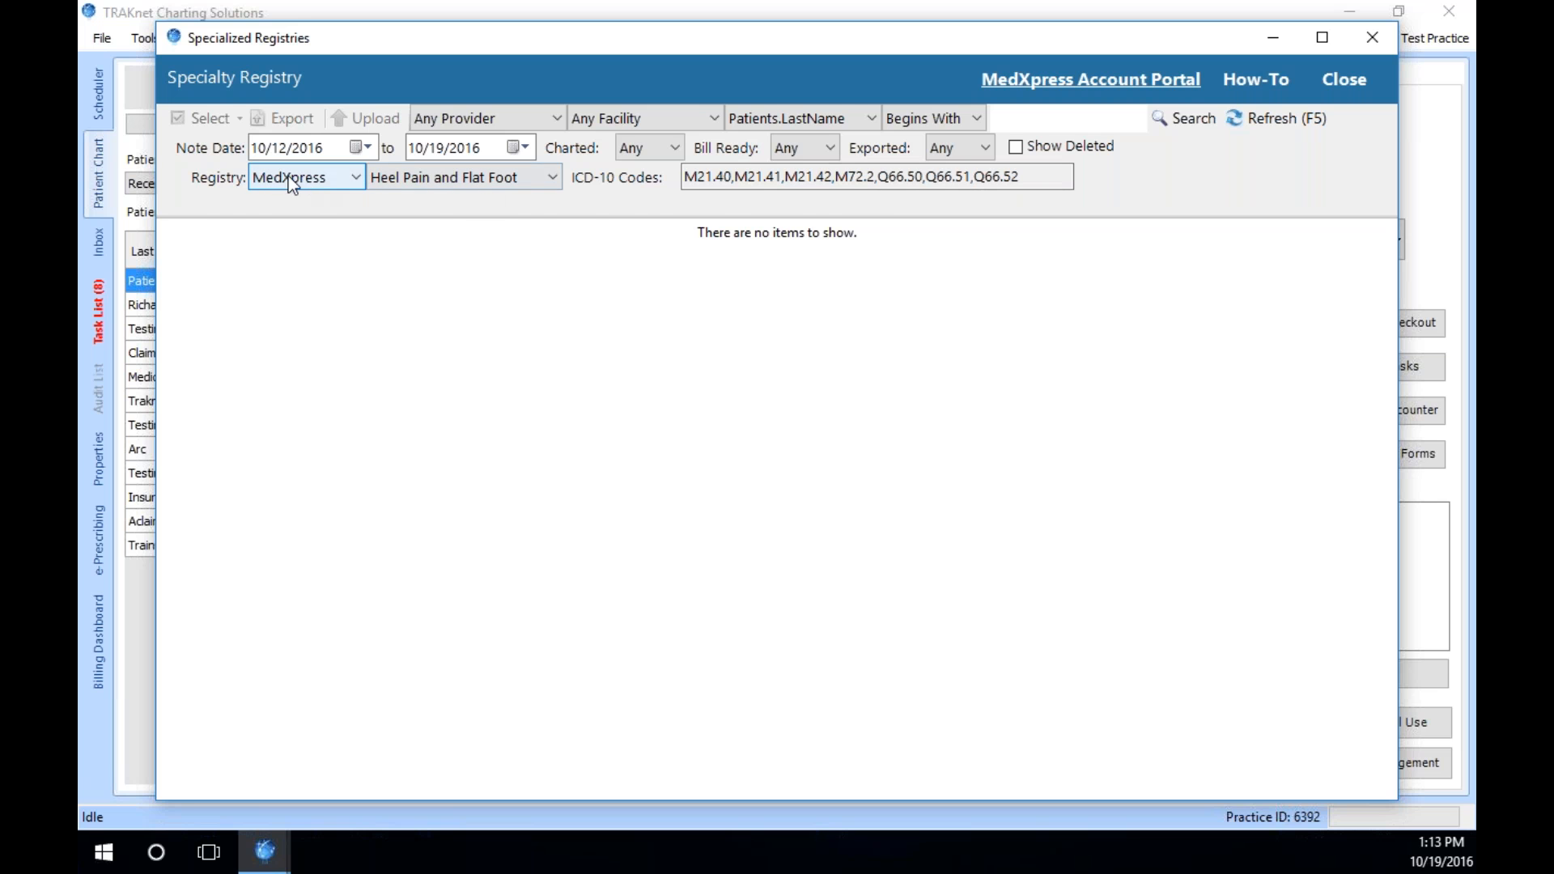
click(1172, 115)
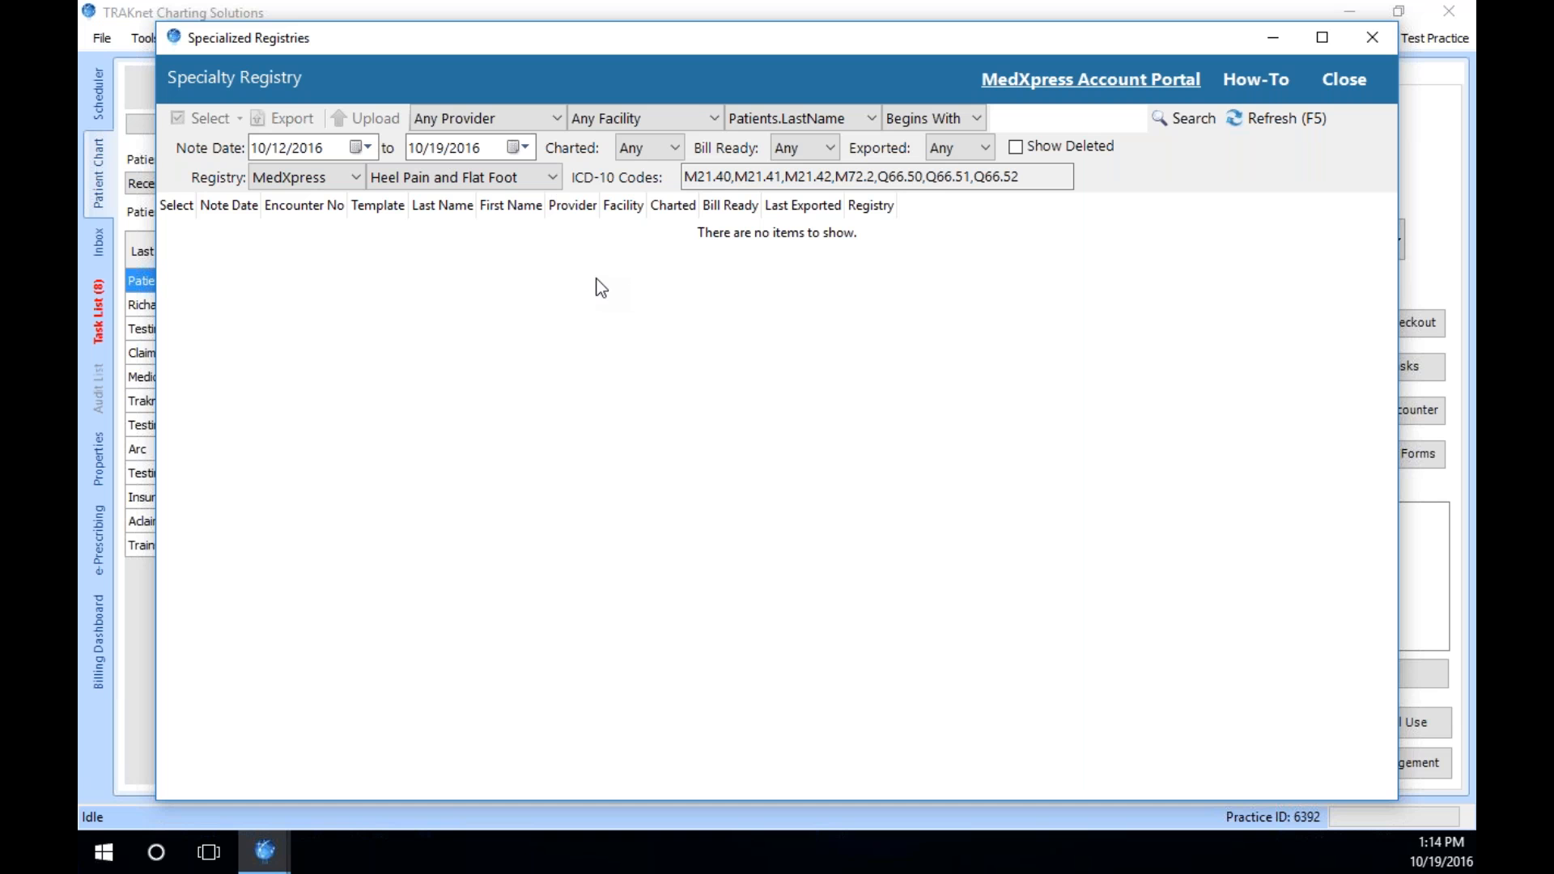
click(1357, 79)
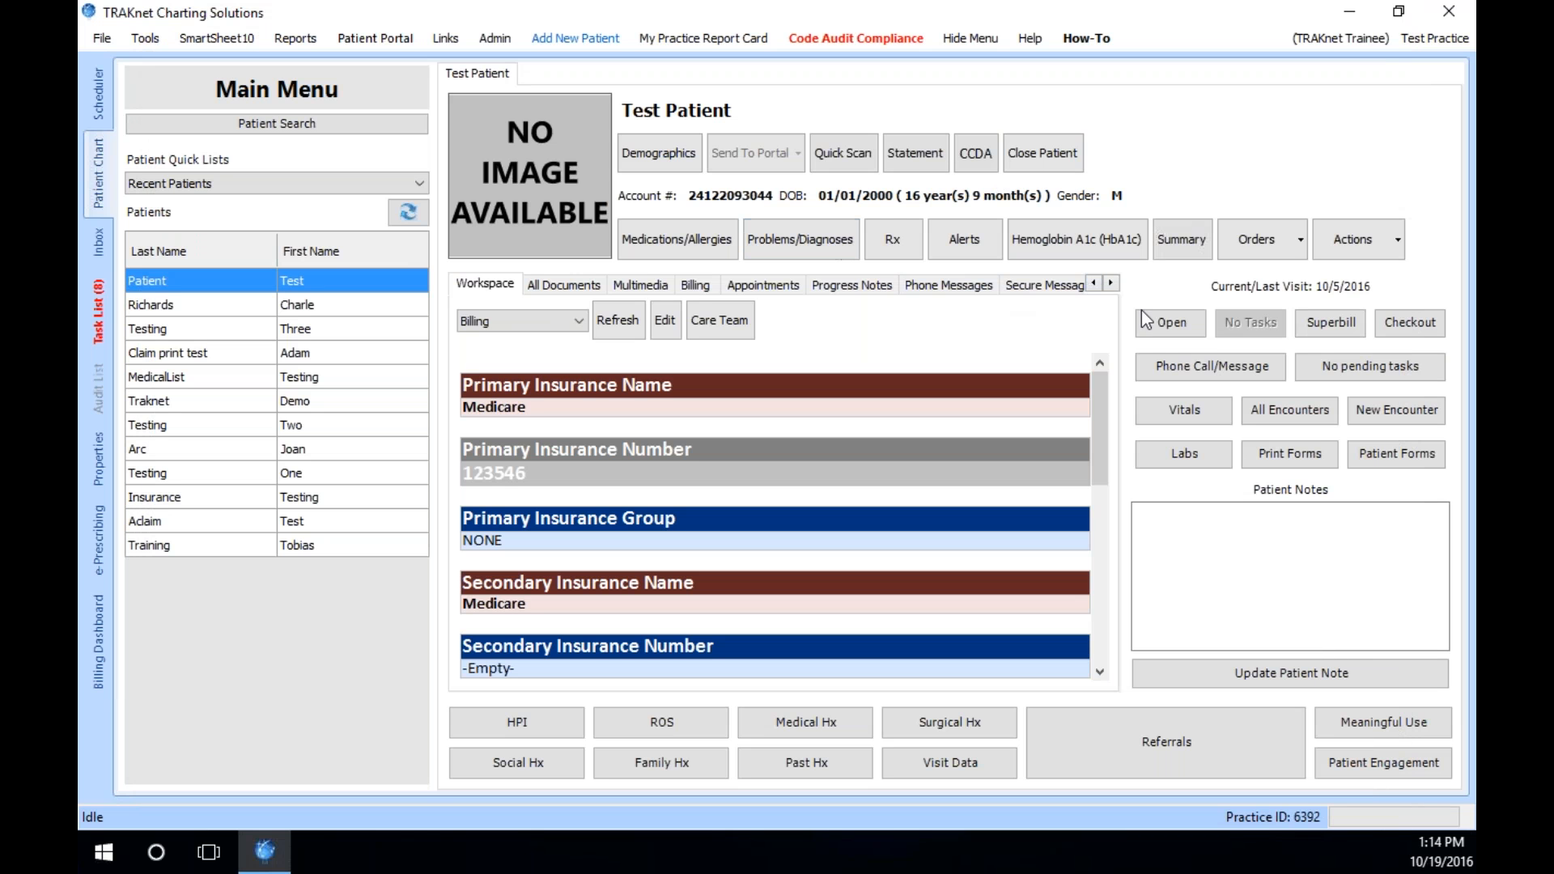
- Open the patient's current visit and preview its CMS 1500 form from the invoice's claim details
click(1184, 326)
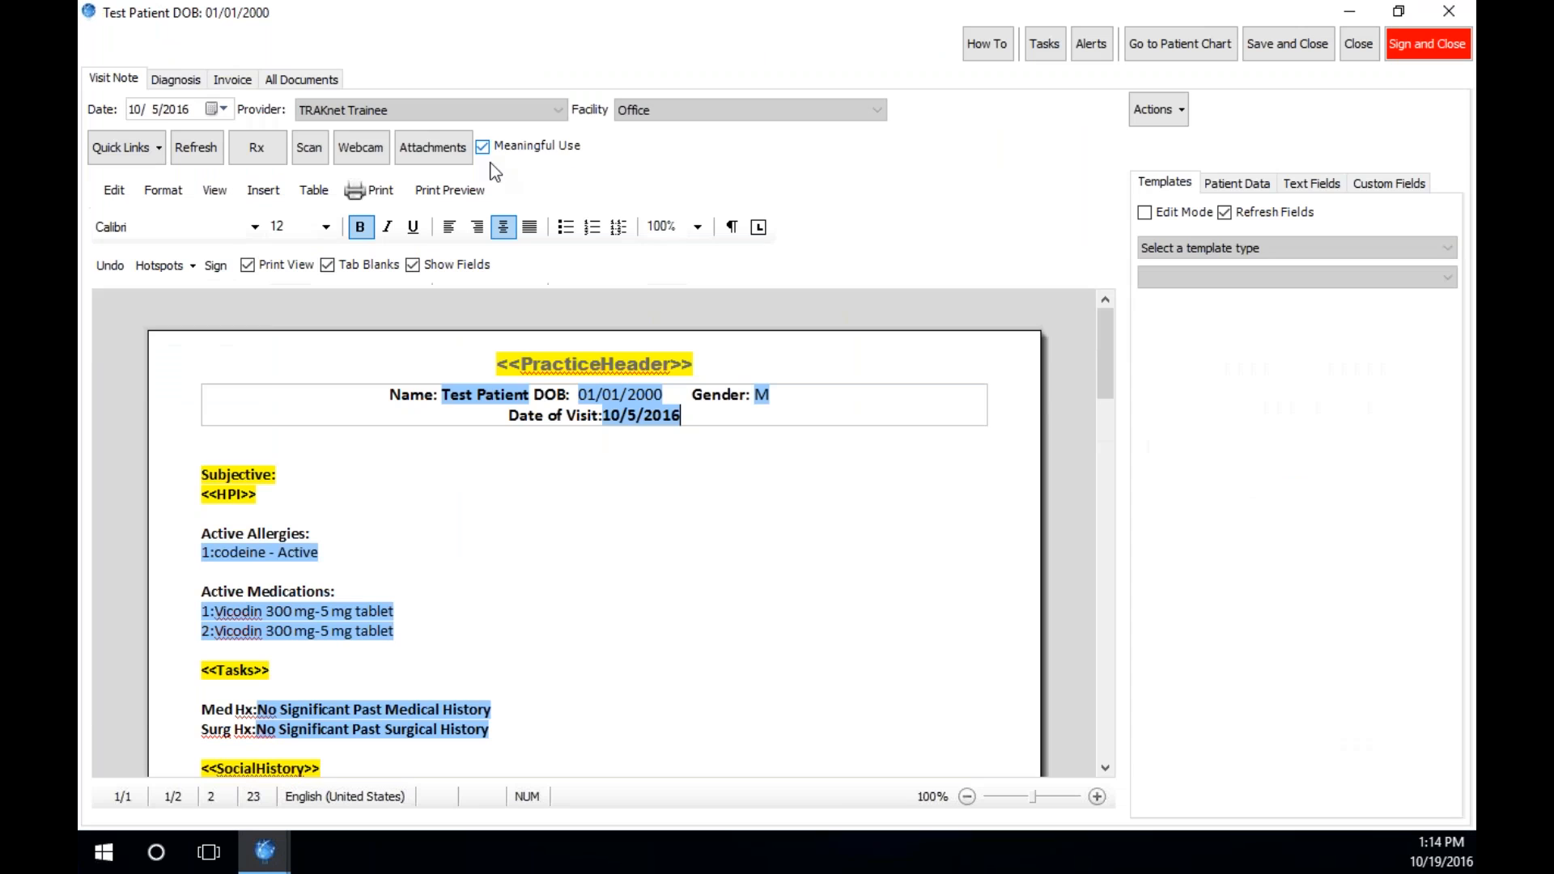
click(218, 77)
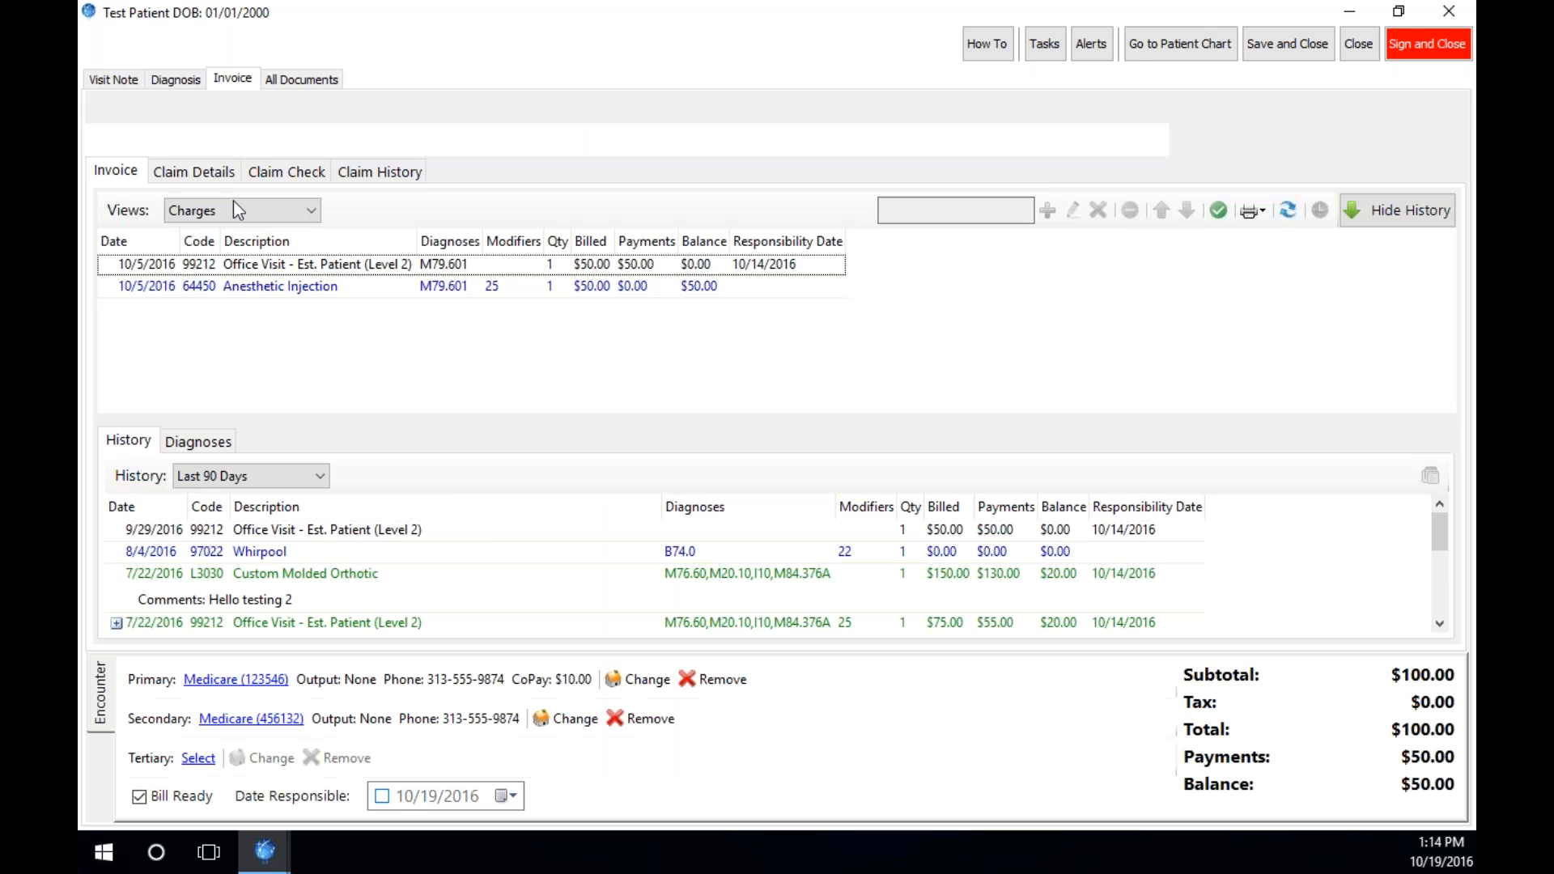
click(198, 171)
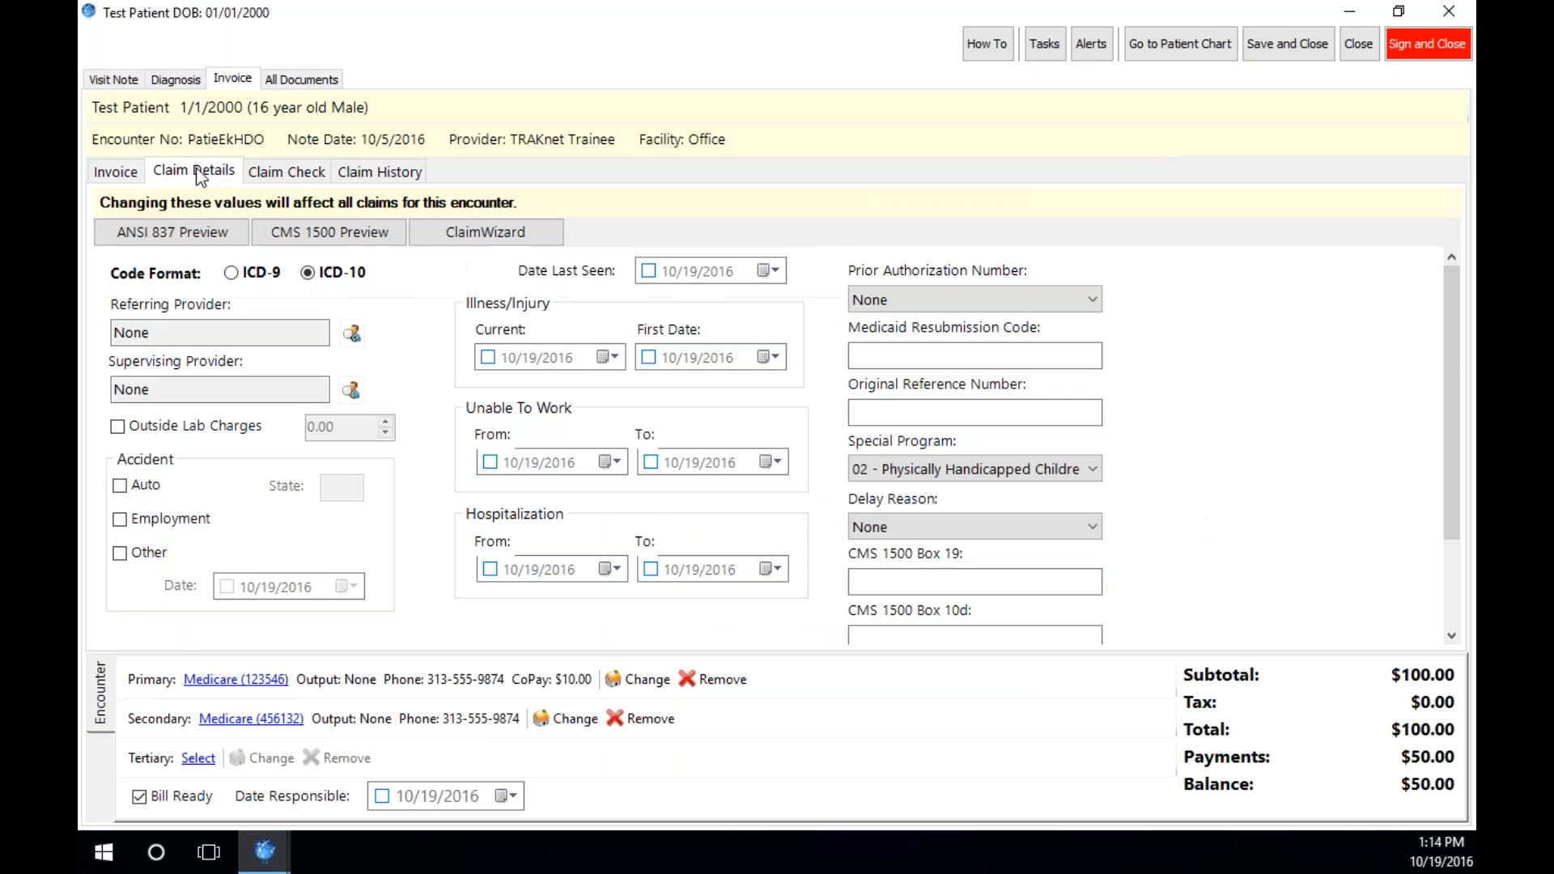
click(342, 238)
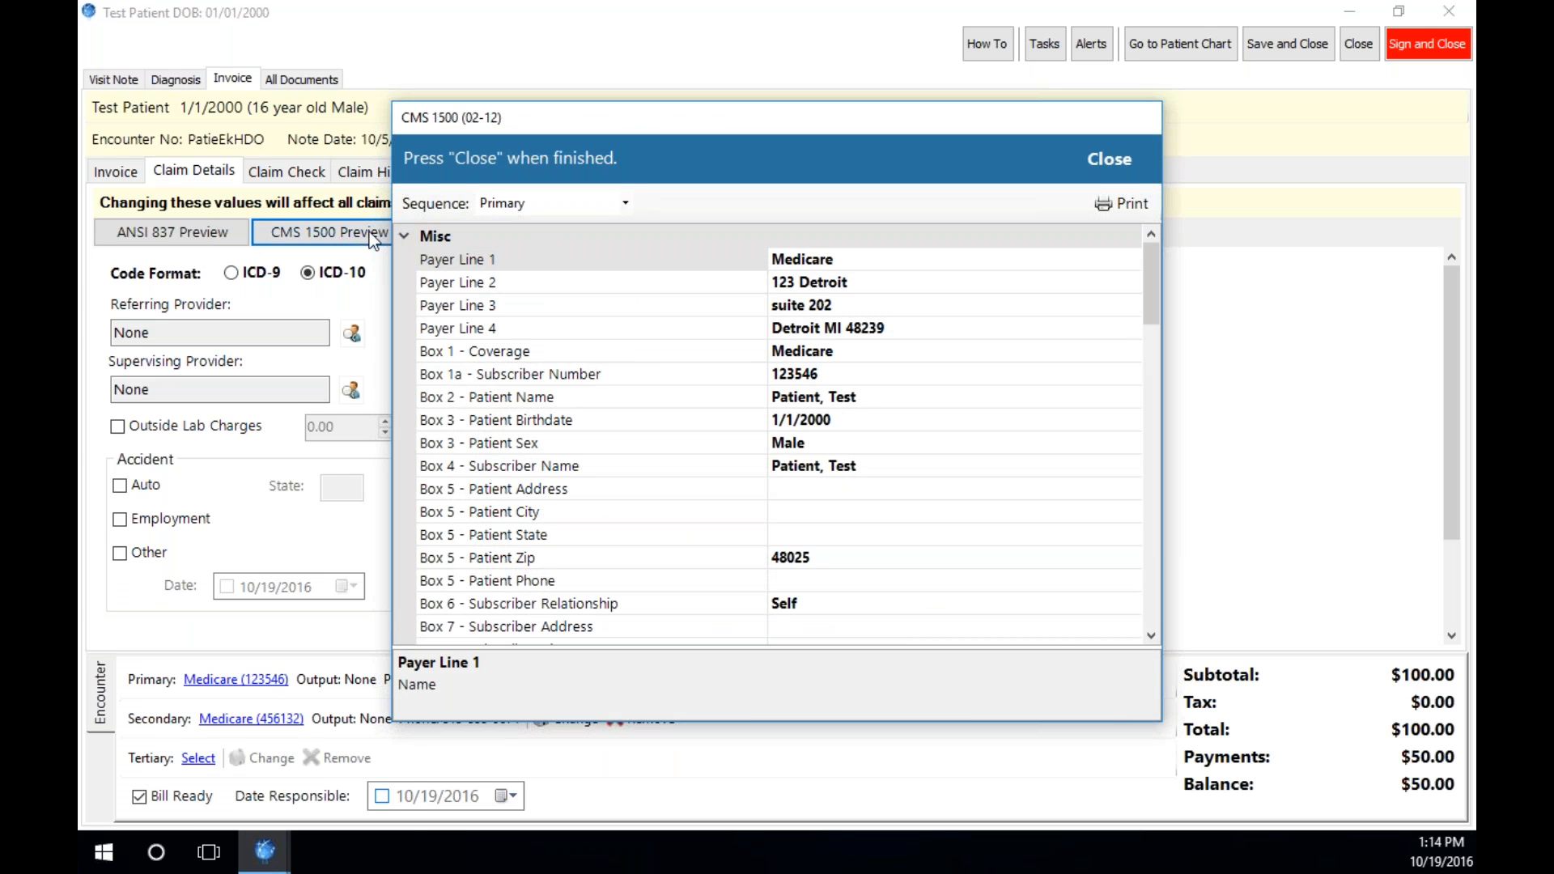
- Compare the CMS 1500 preview for the Primary, Secondary and Tertiary sequences, and close the preview and the visit
click(602, 208)
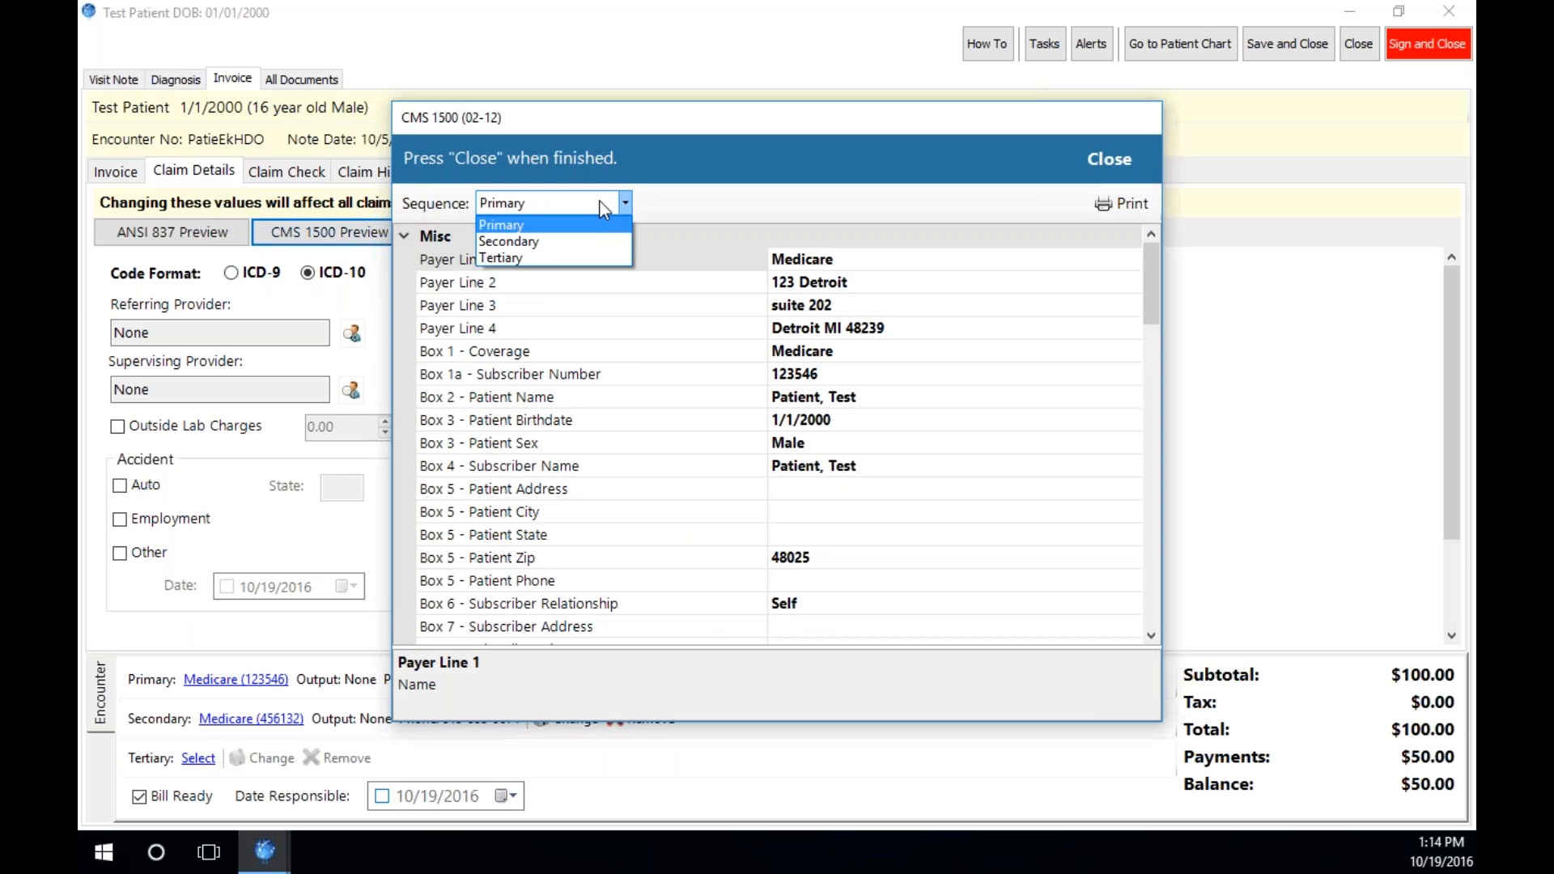
click(517, 243)
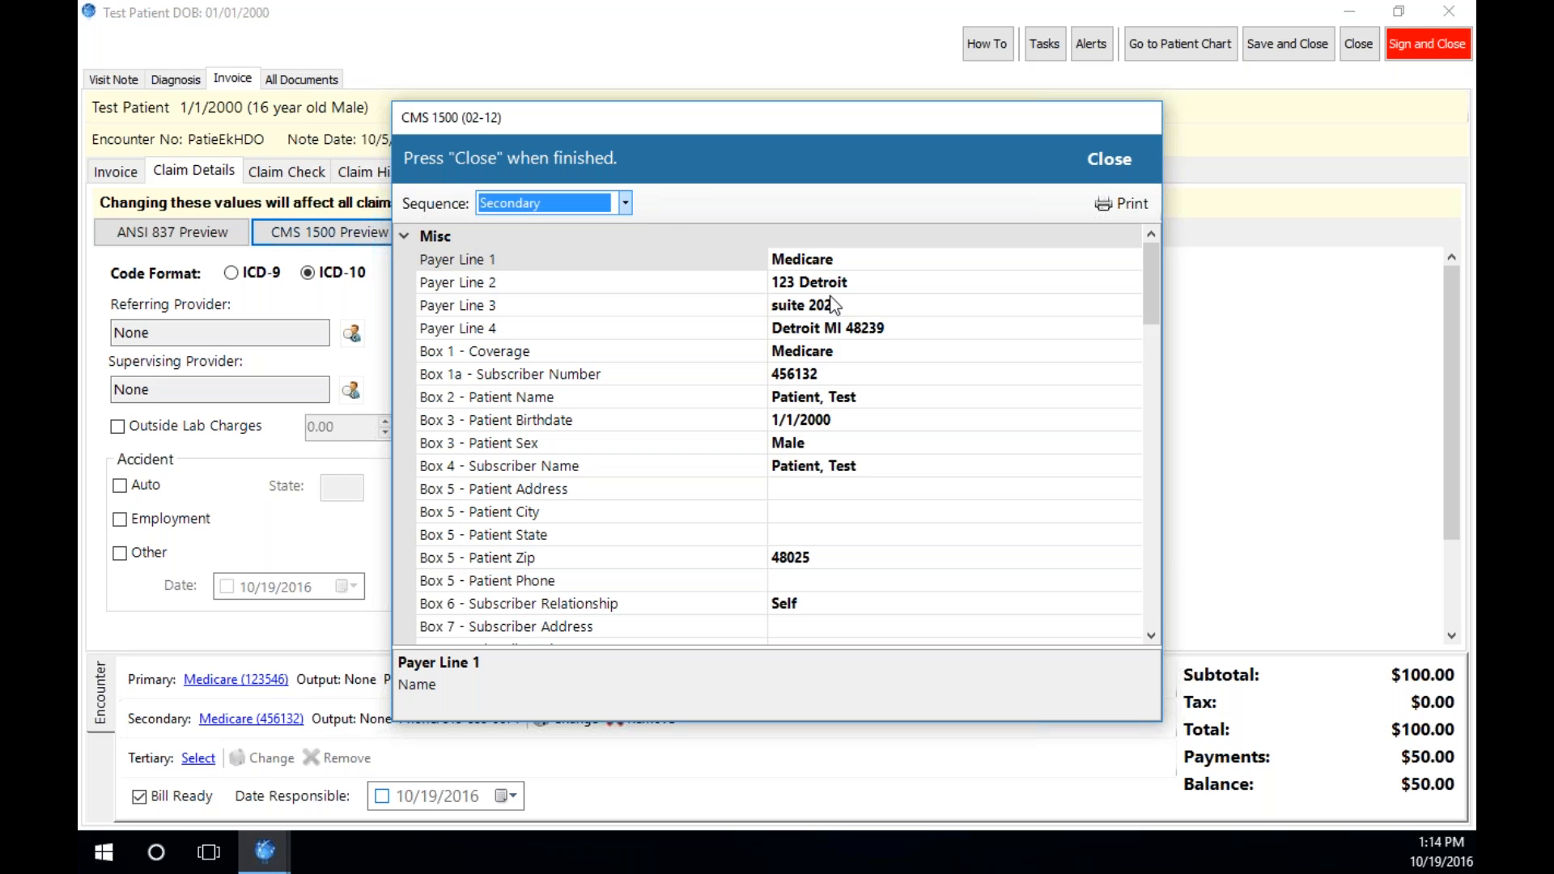
click(624, 204)
click(557, 256)
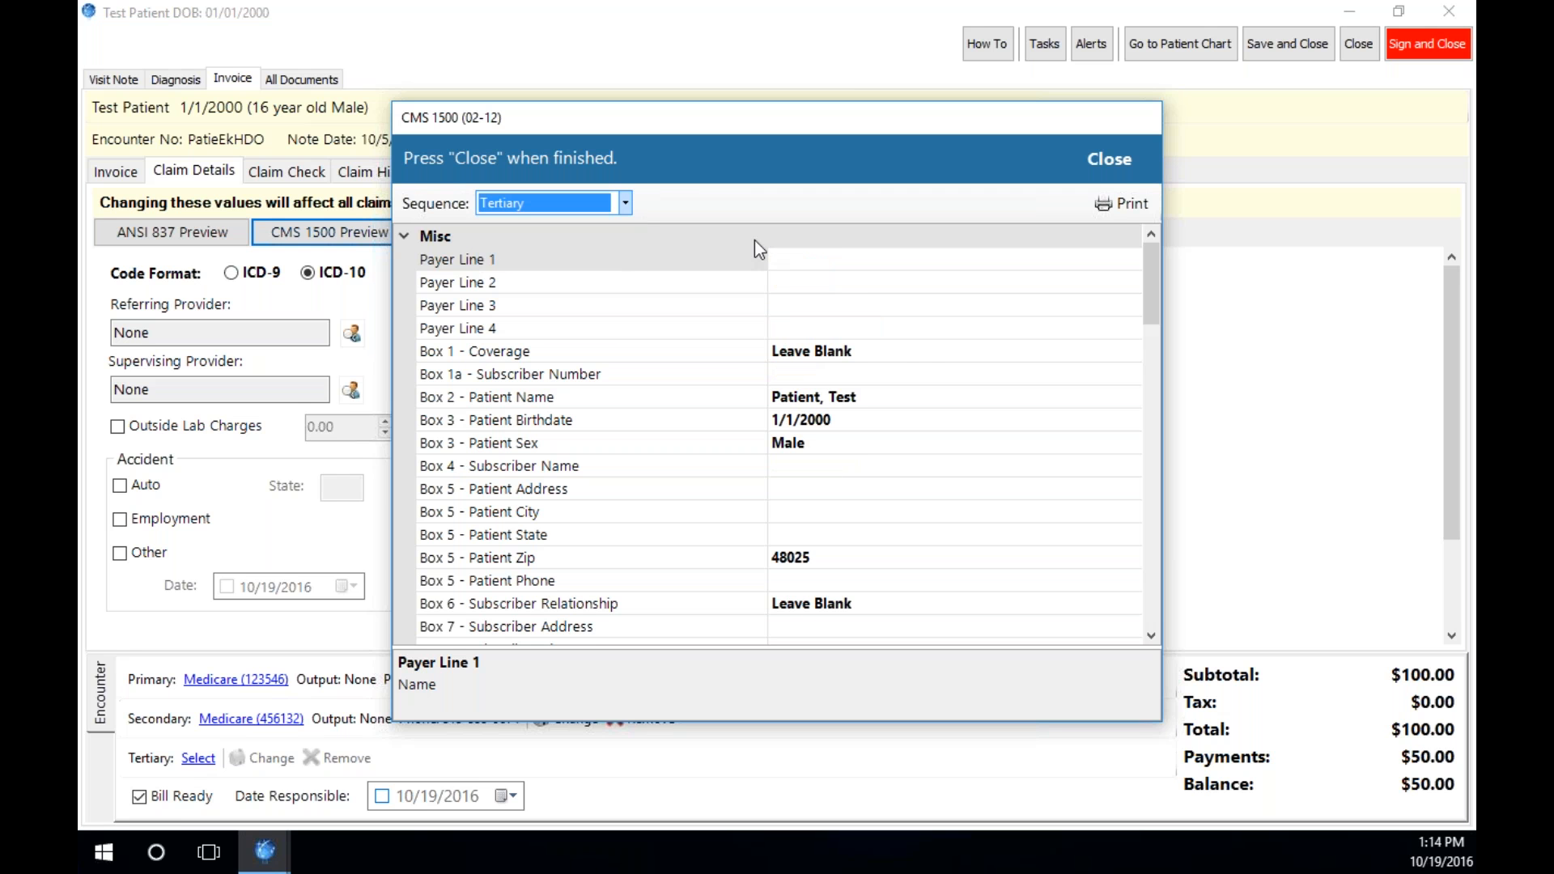
click(626, 203)
click(581, 223)
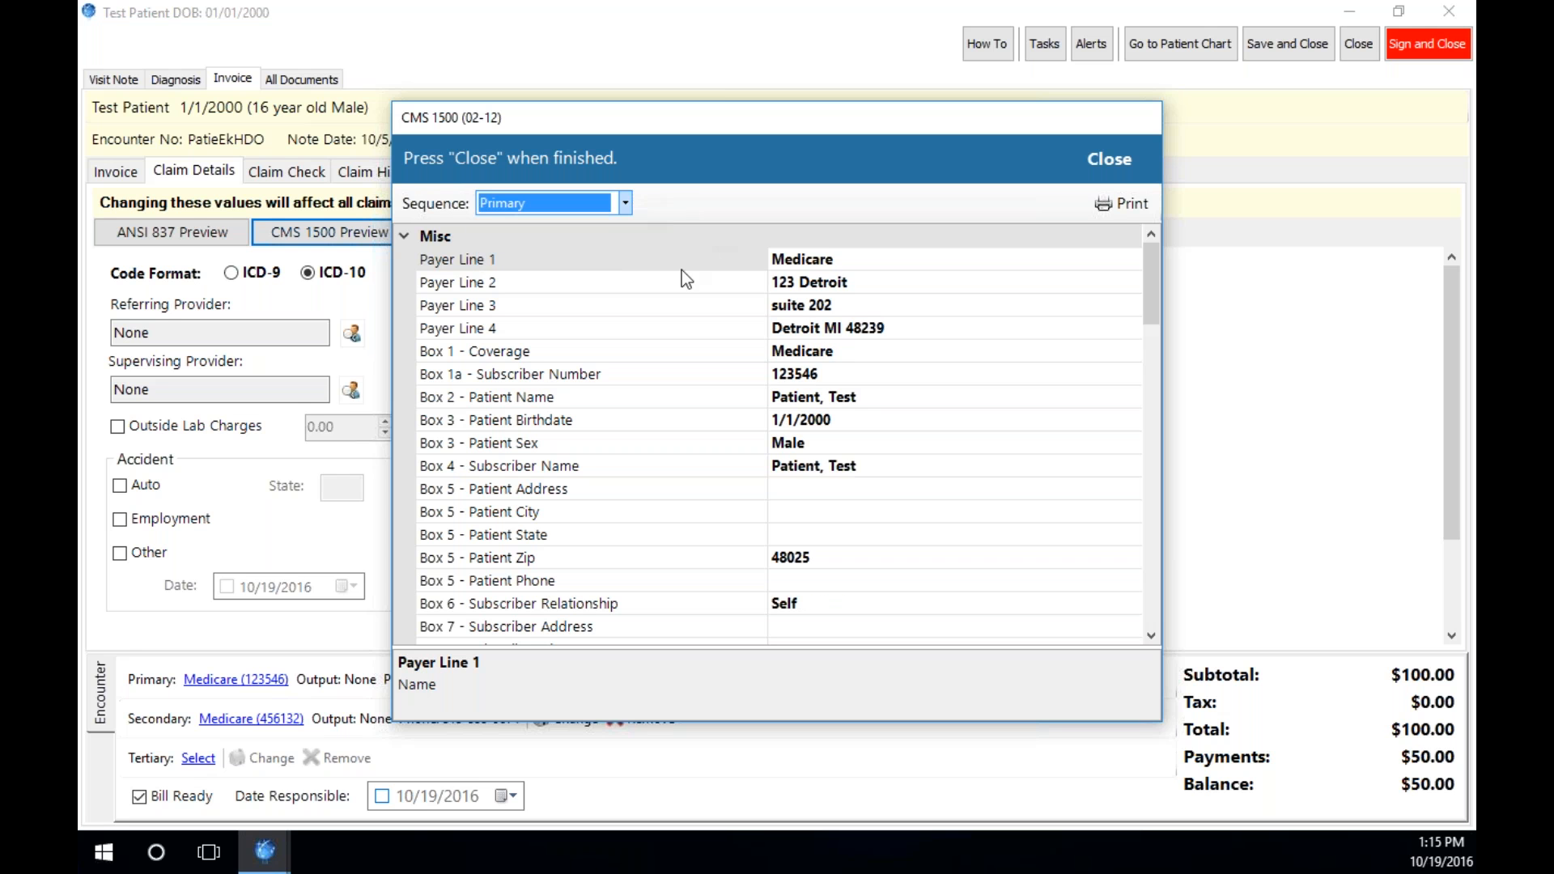
click(625, 204)
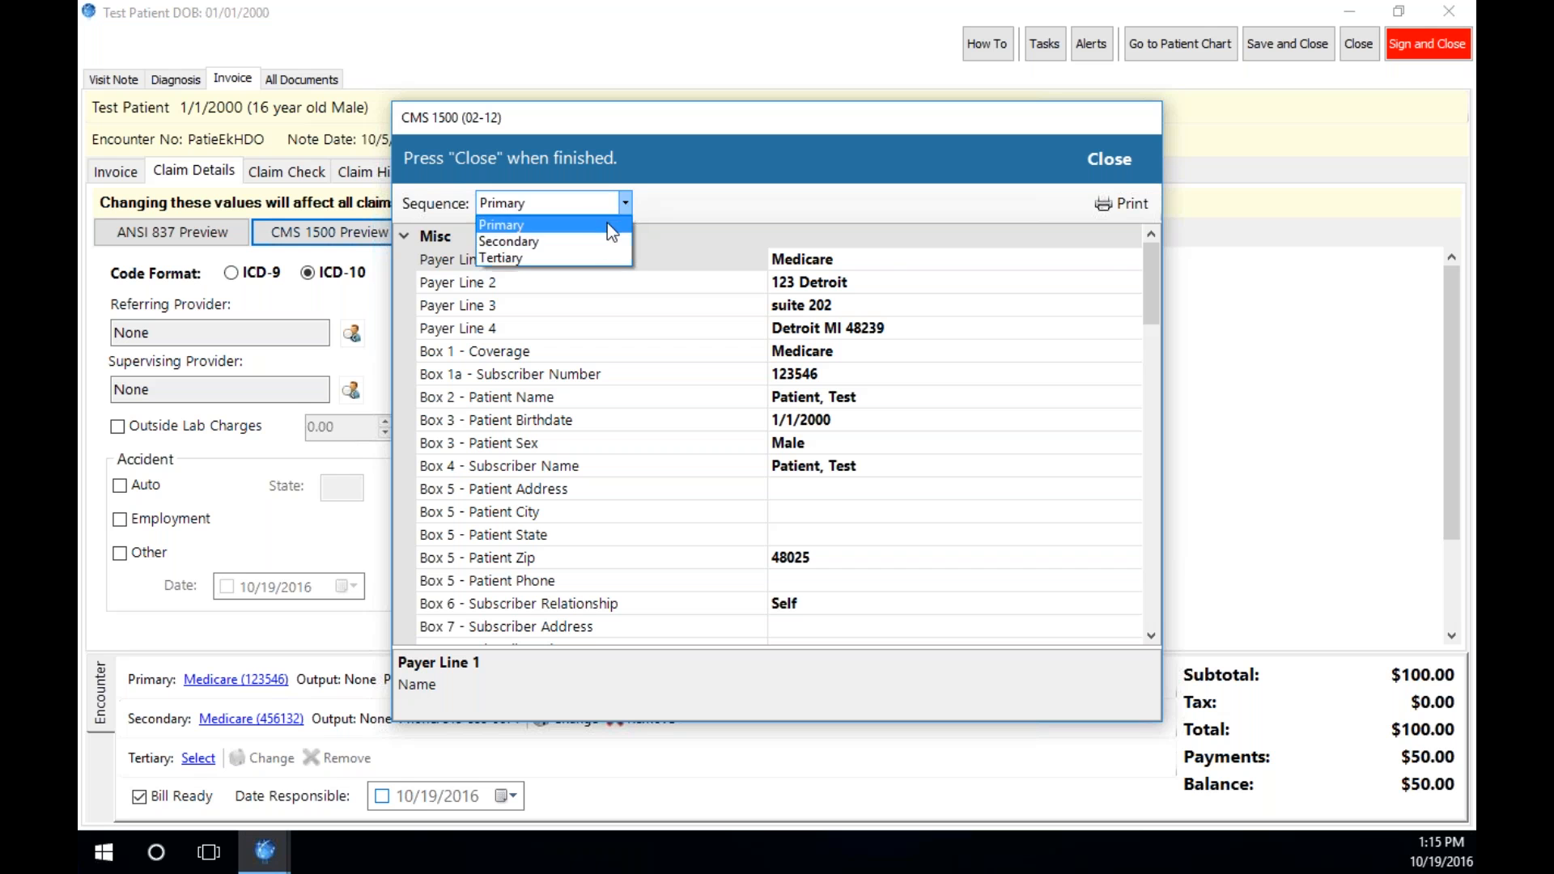
click(597, 238)
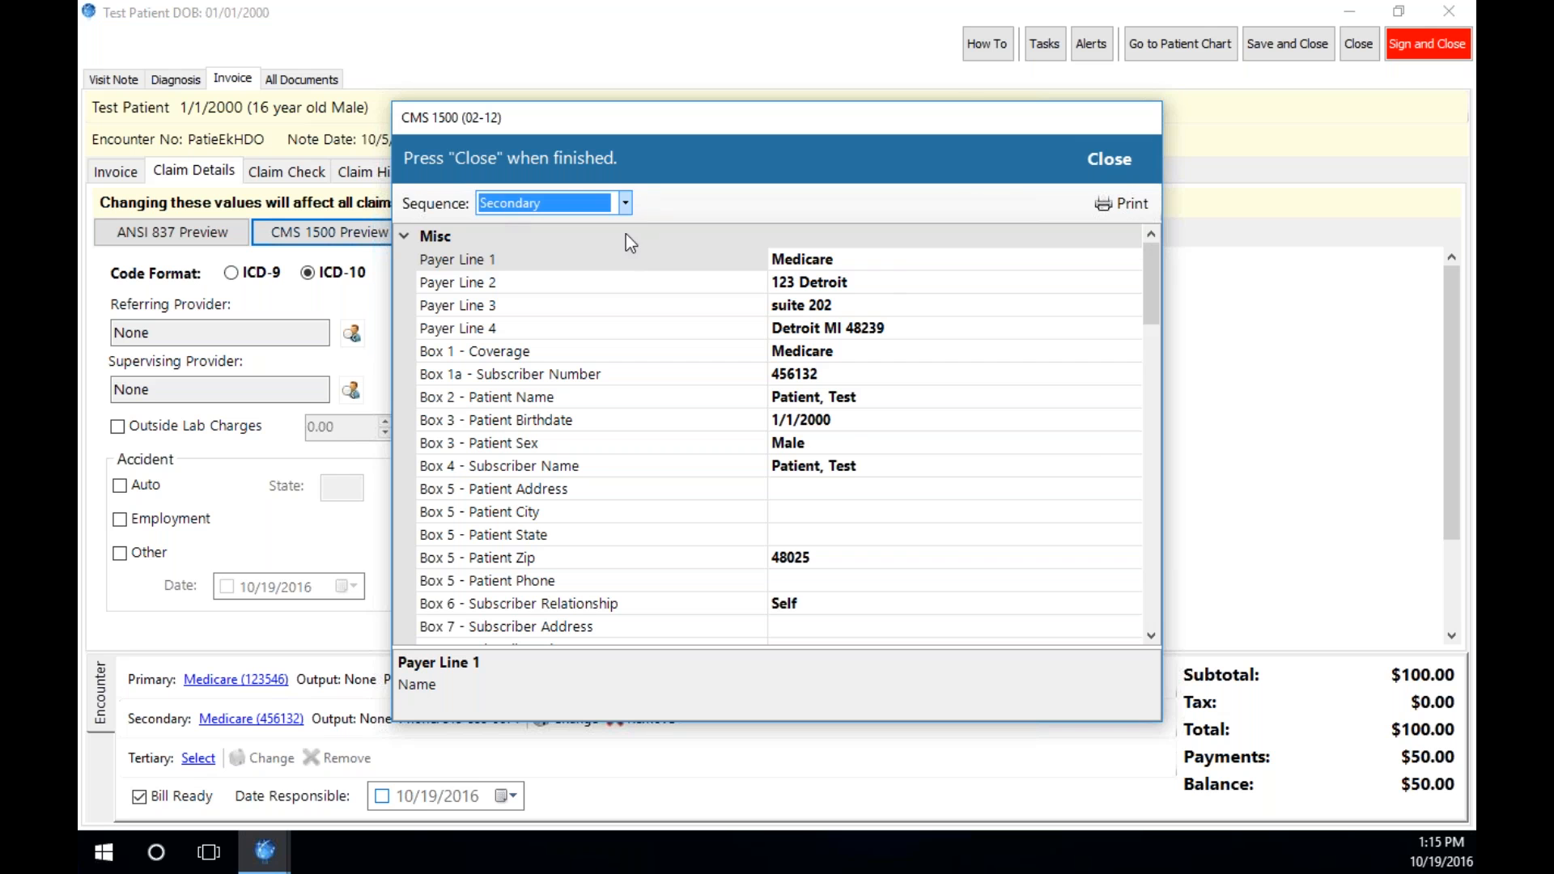
click(1128, 161)
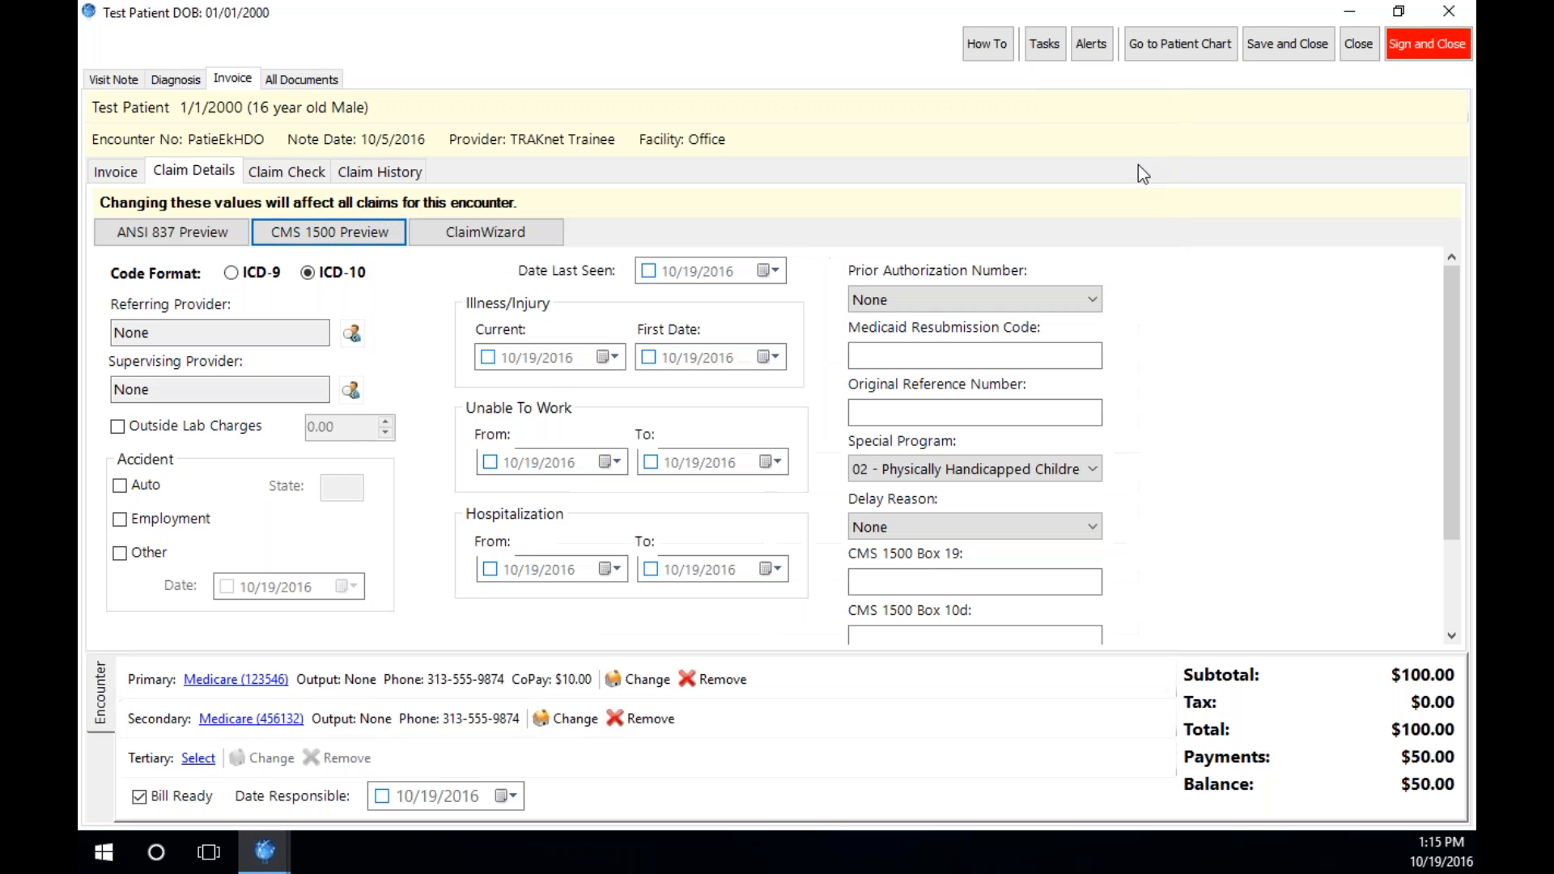
click(1358, 44)
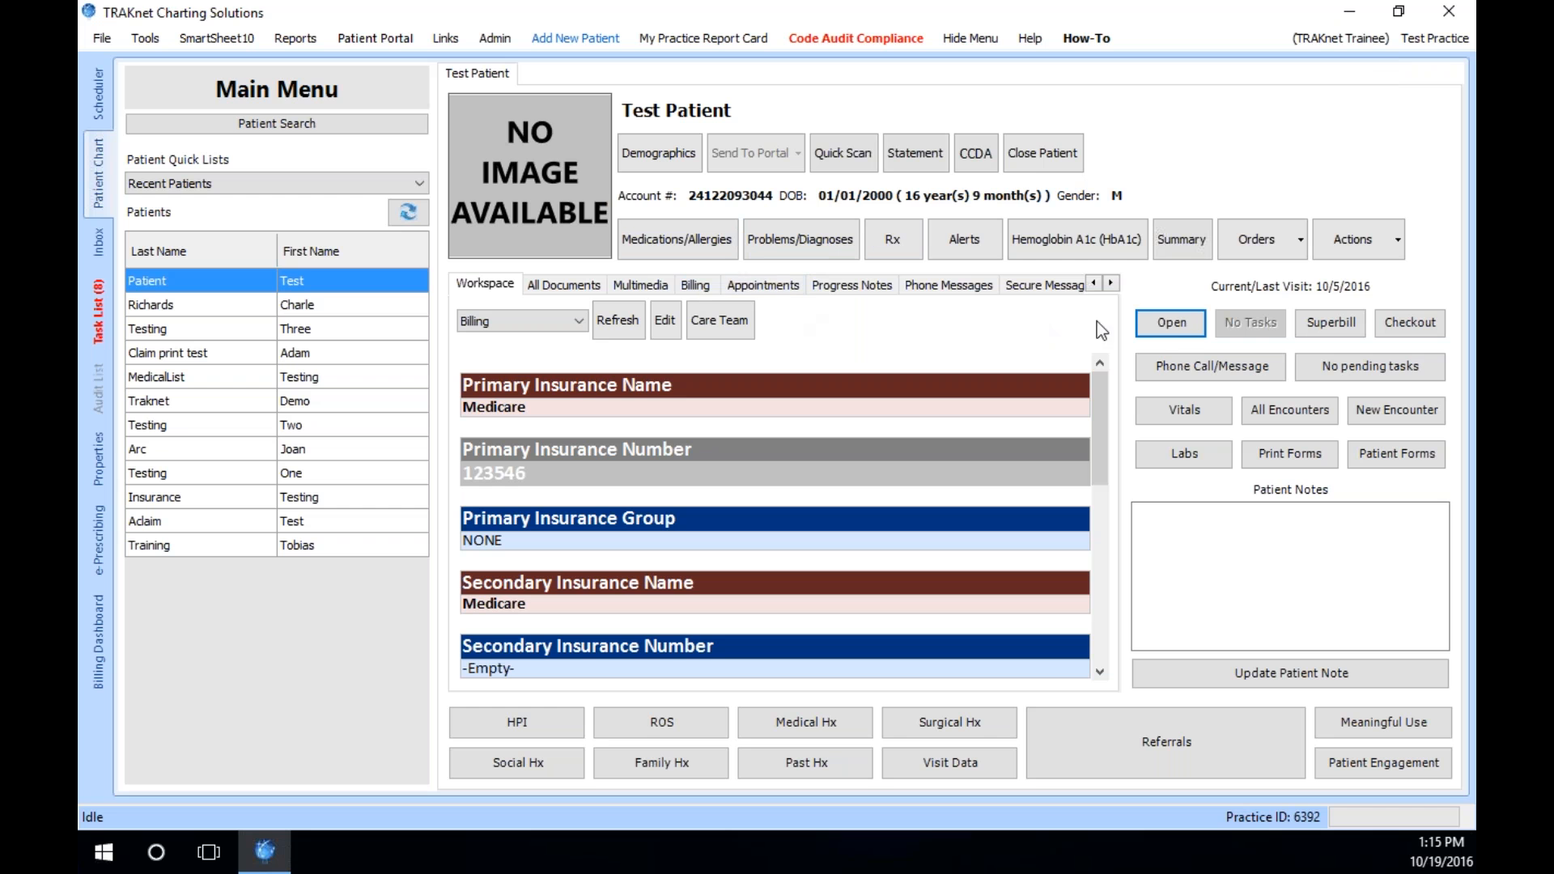
- Reopen the visit's CMS 1500 preview, examine Box 24 - Treatments, and close the preview and the visit
click(1173, 324)
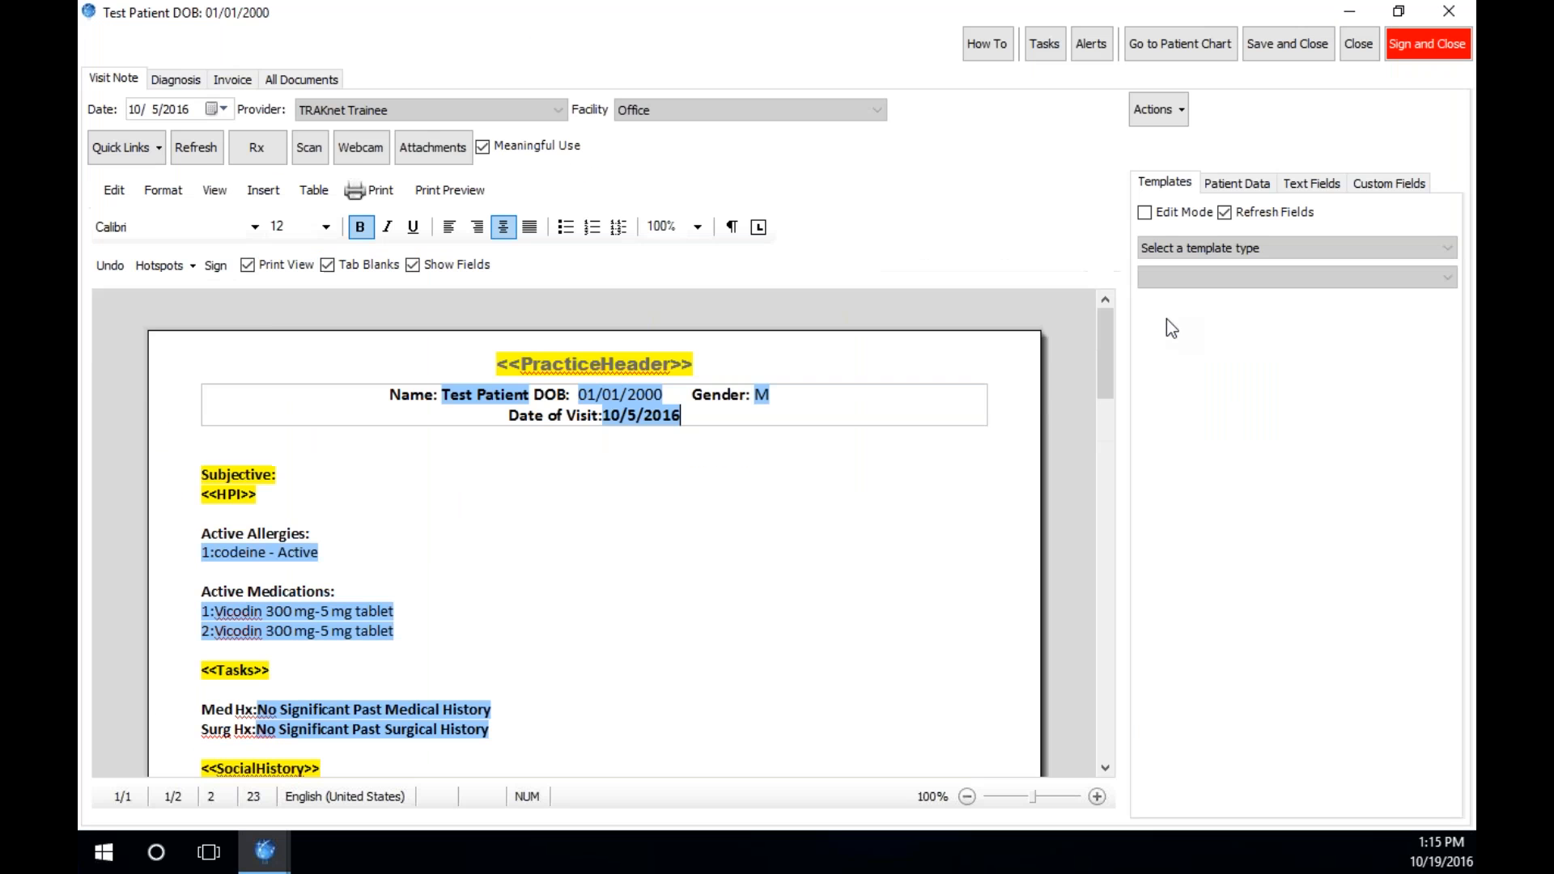
click(230, 79)
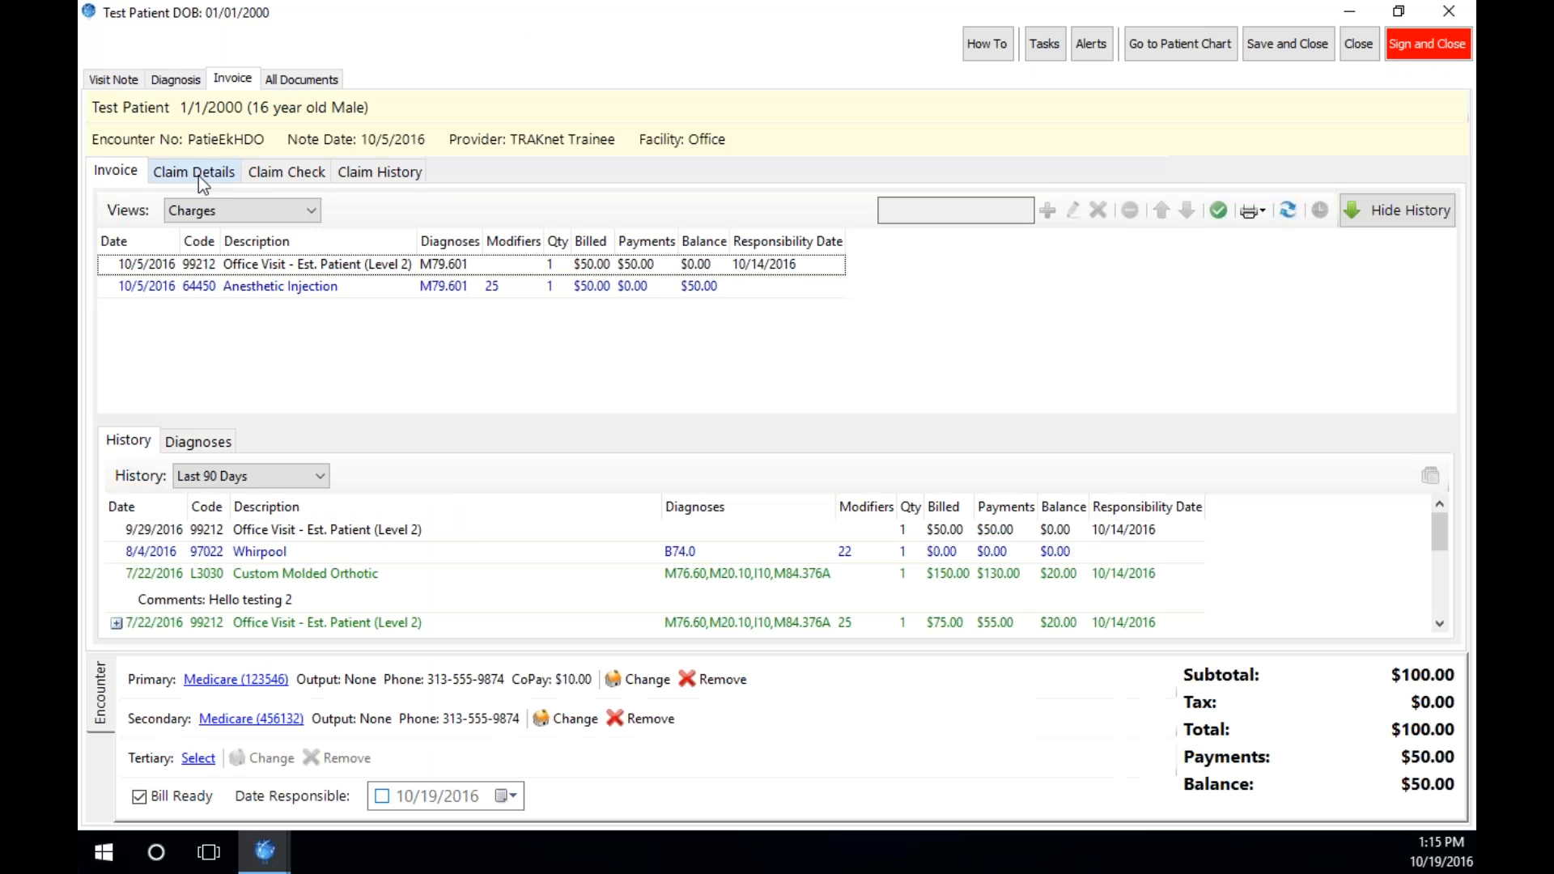
click(197, 177)
click(332, 233)
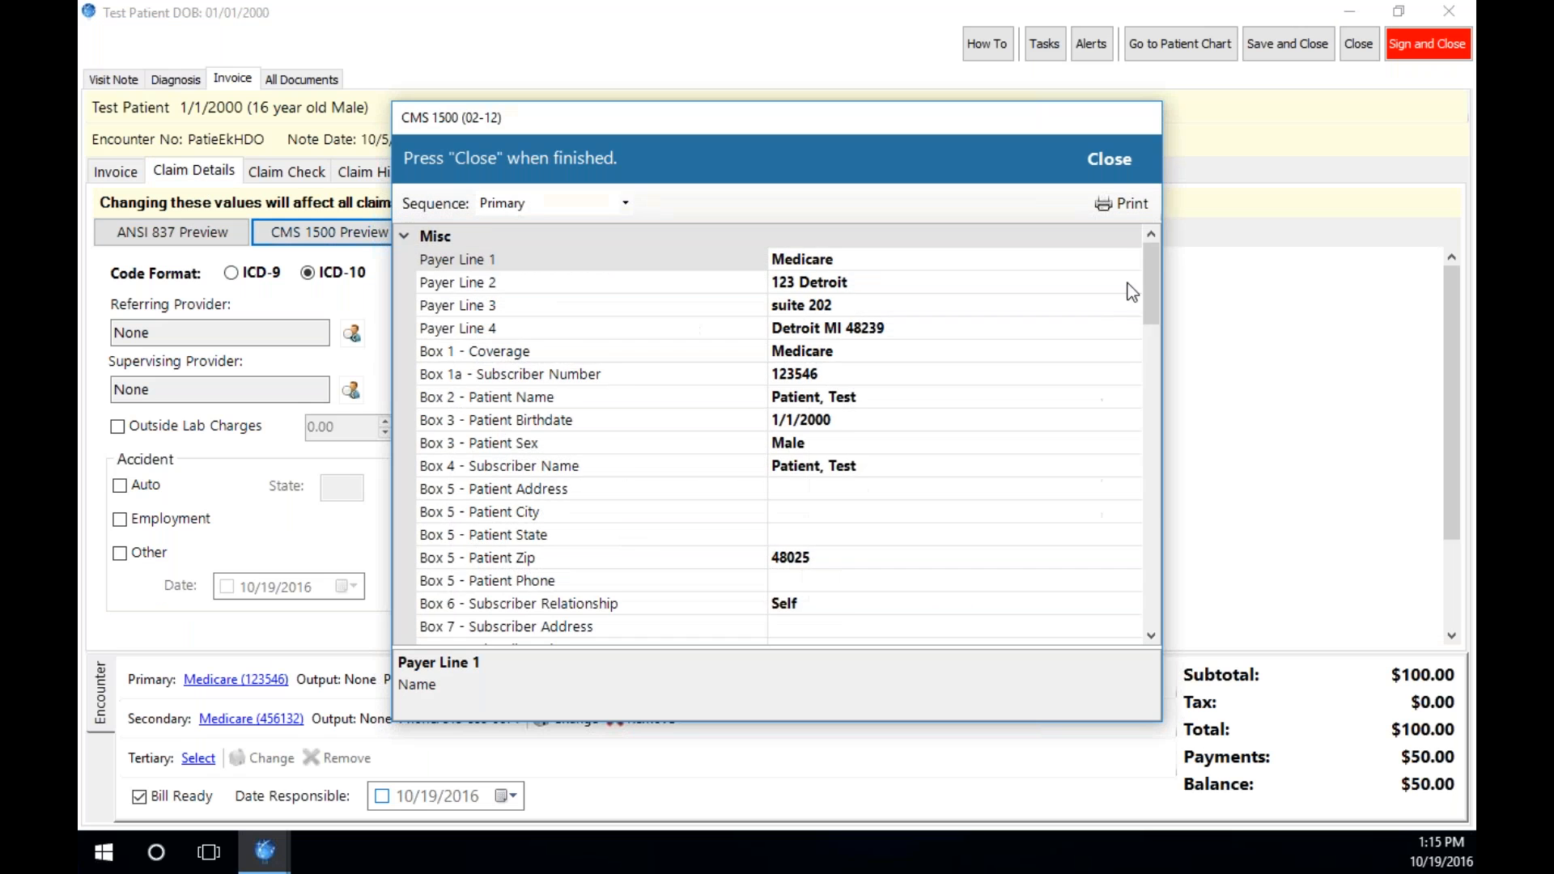
drag(1153, 288, 1184, 517)
click(630, 443)
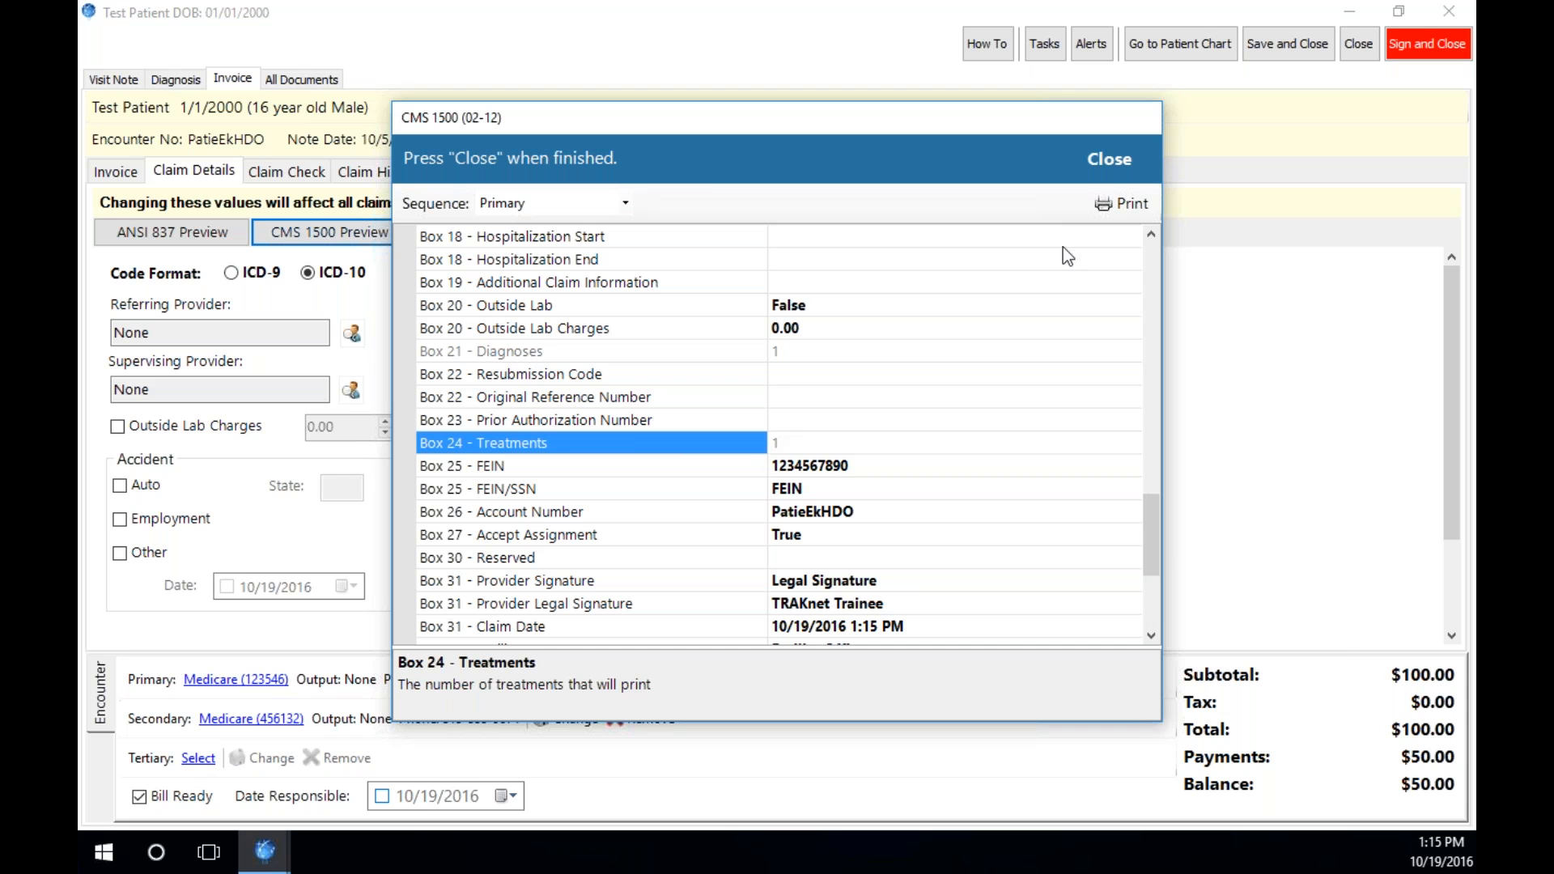
click(1129, 159)
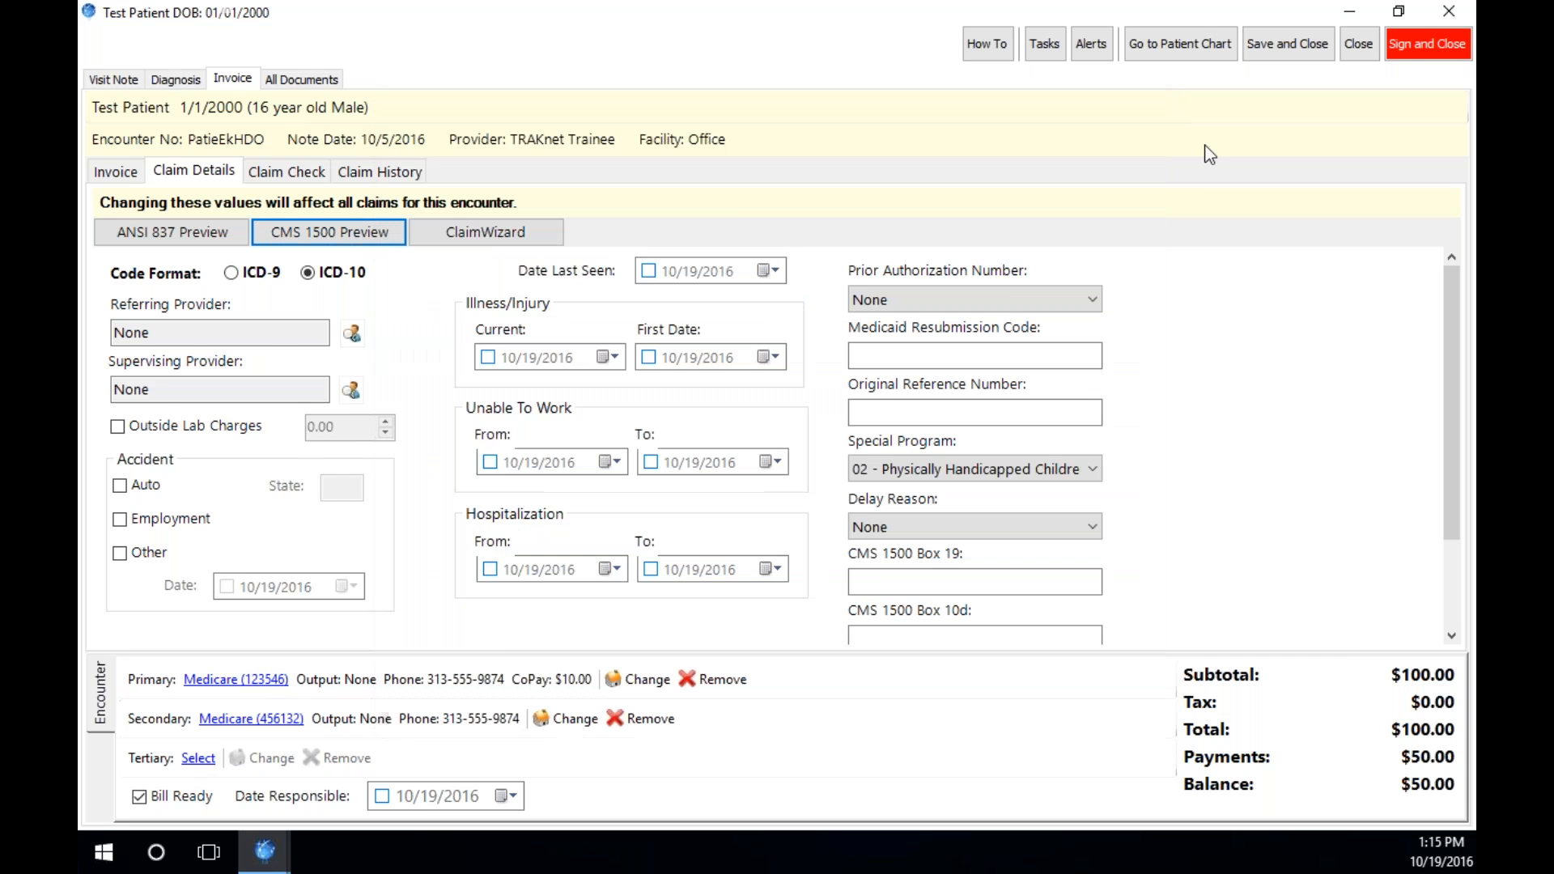
click(1358, 44)
- Search the insurance companies in Properties and open the Medicare record for modification
click(112, 458)
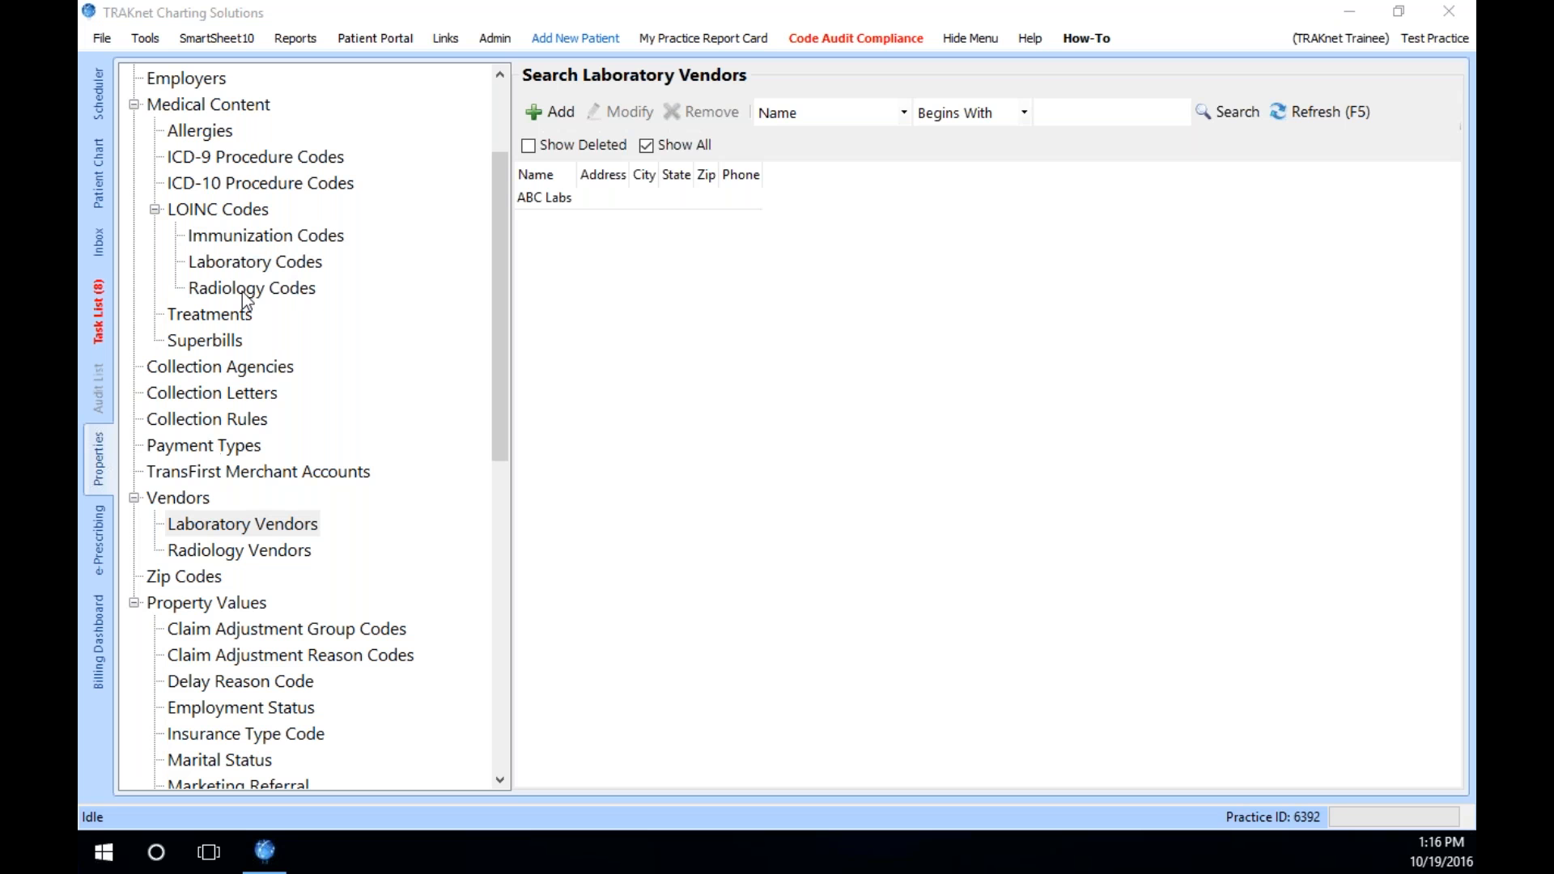
scroll(257, 344, up, 2)
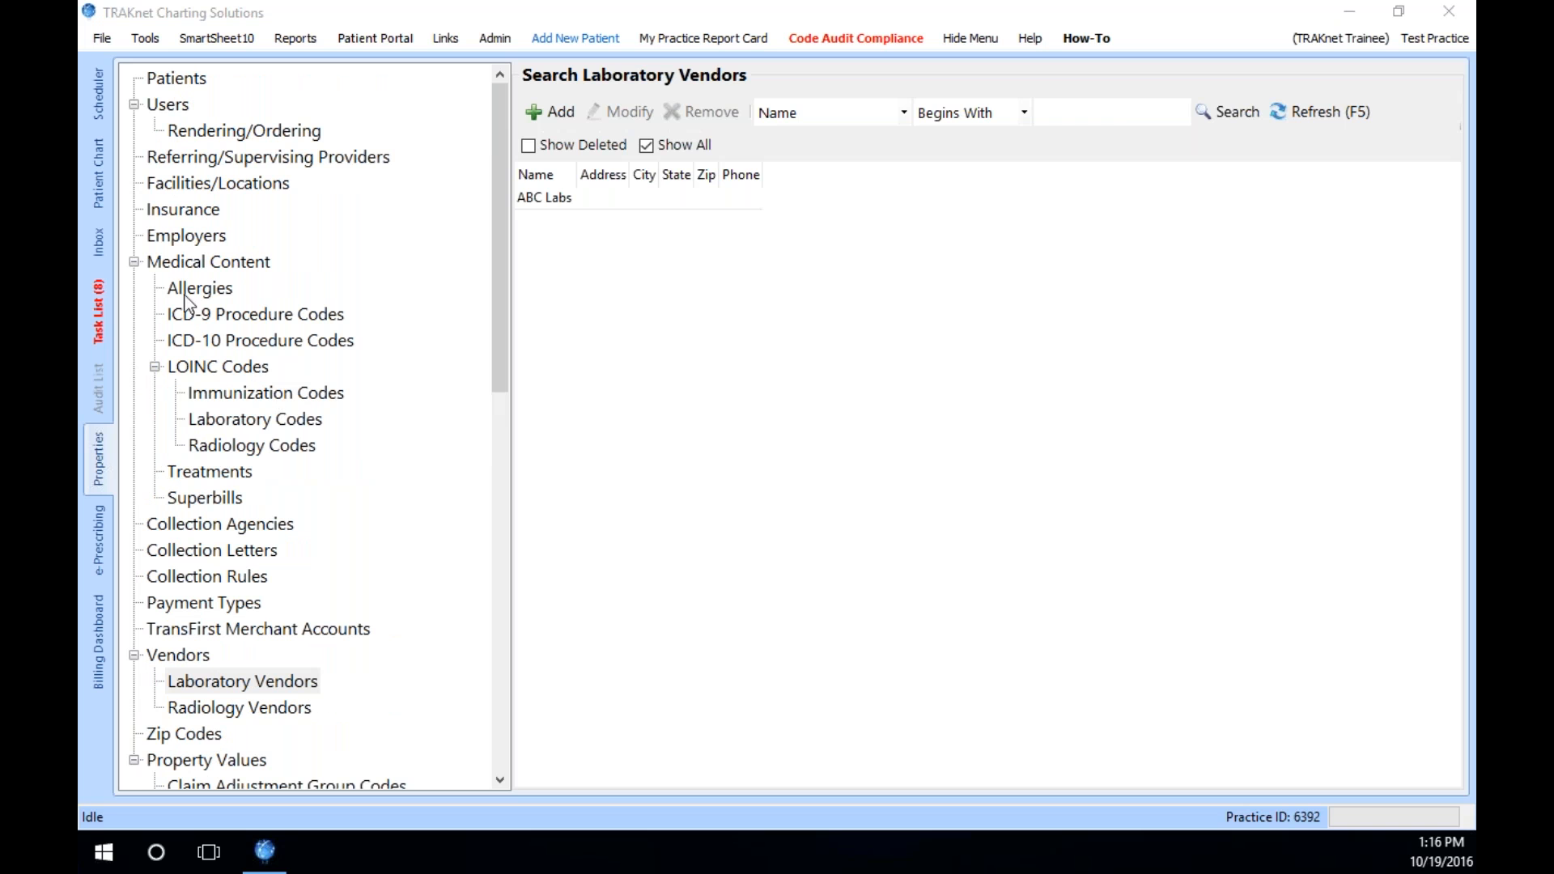
click(186, 213)
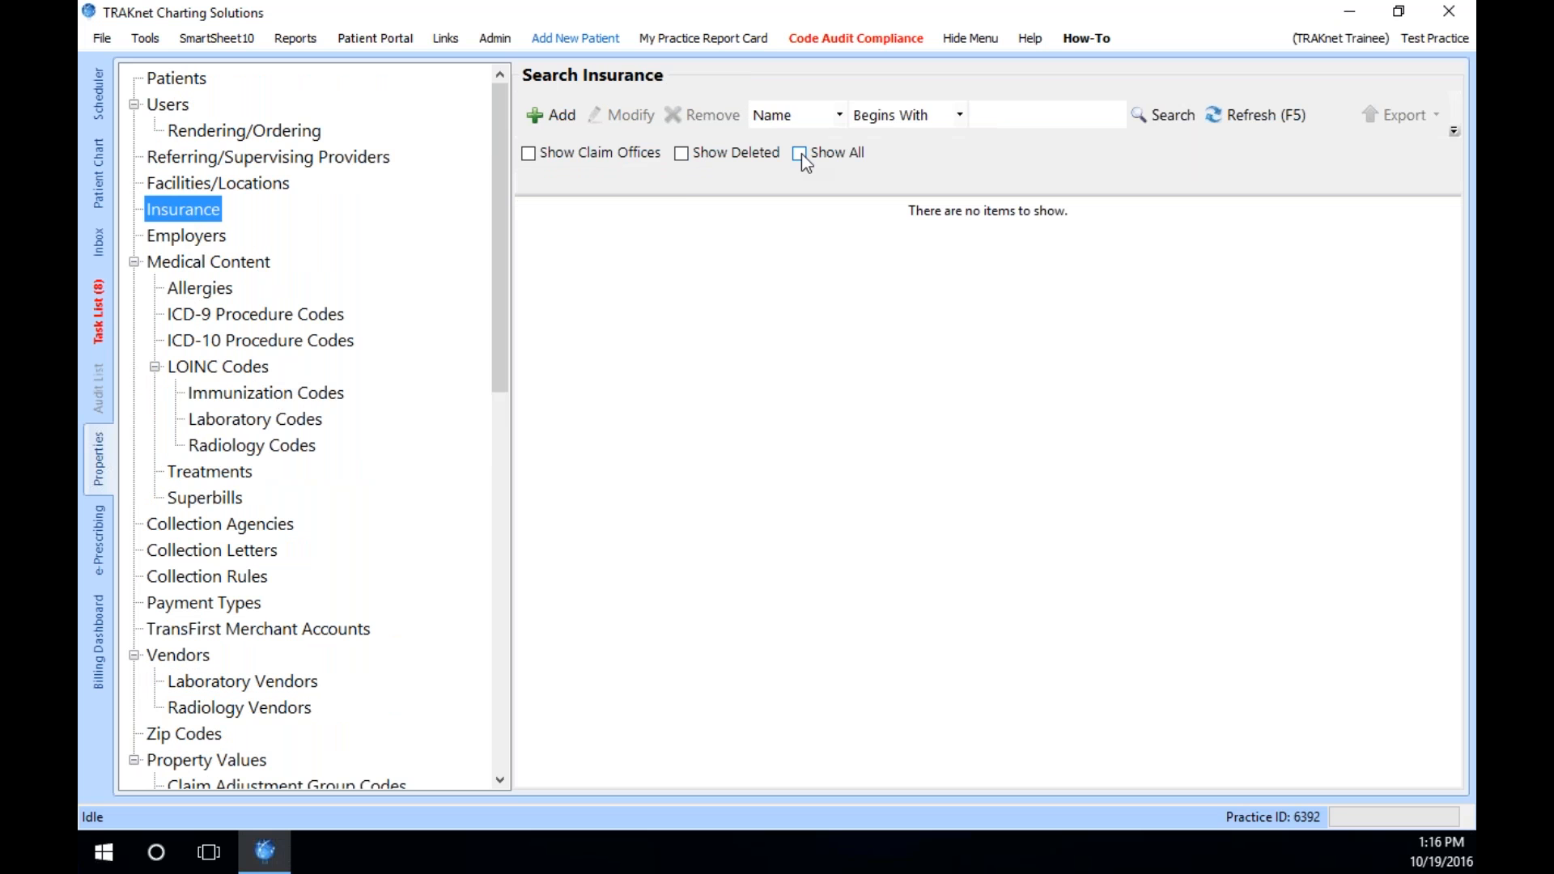
click(1162, 122)
double_click(601, 227)
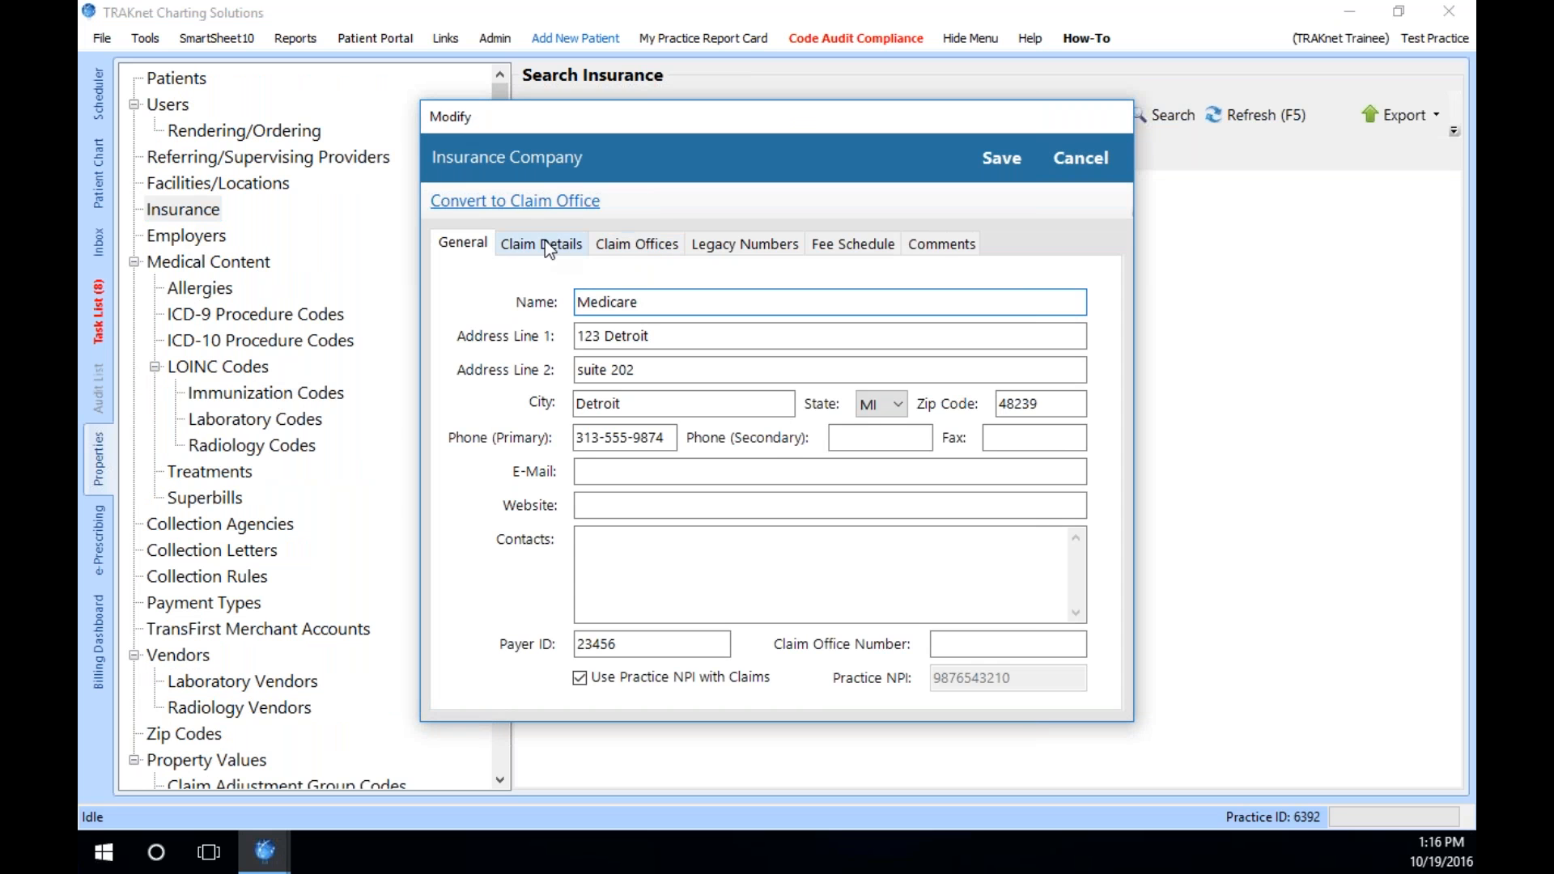
- Examine Medicare's Send Legacy Numbers claim setting and its choices, along with the company's list of legacy numbers
click(545, 245)
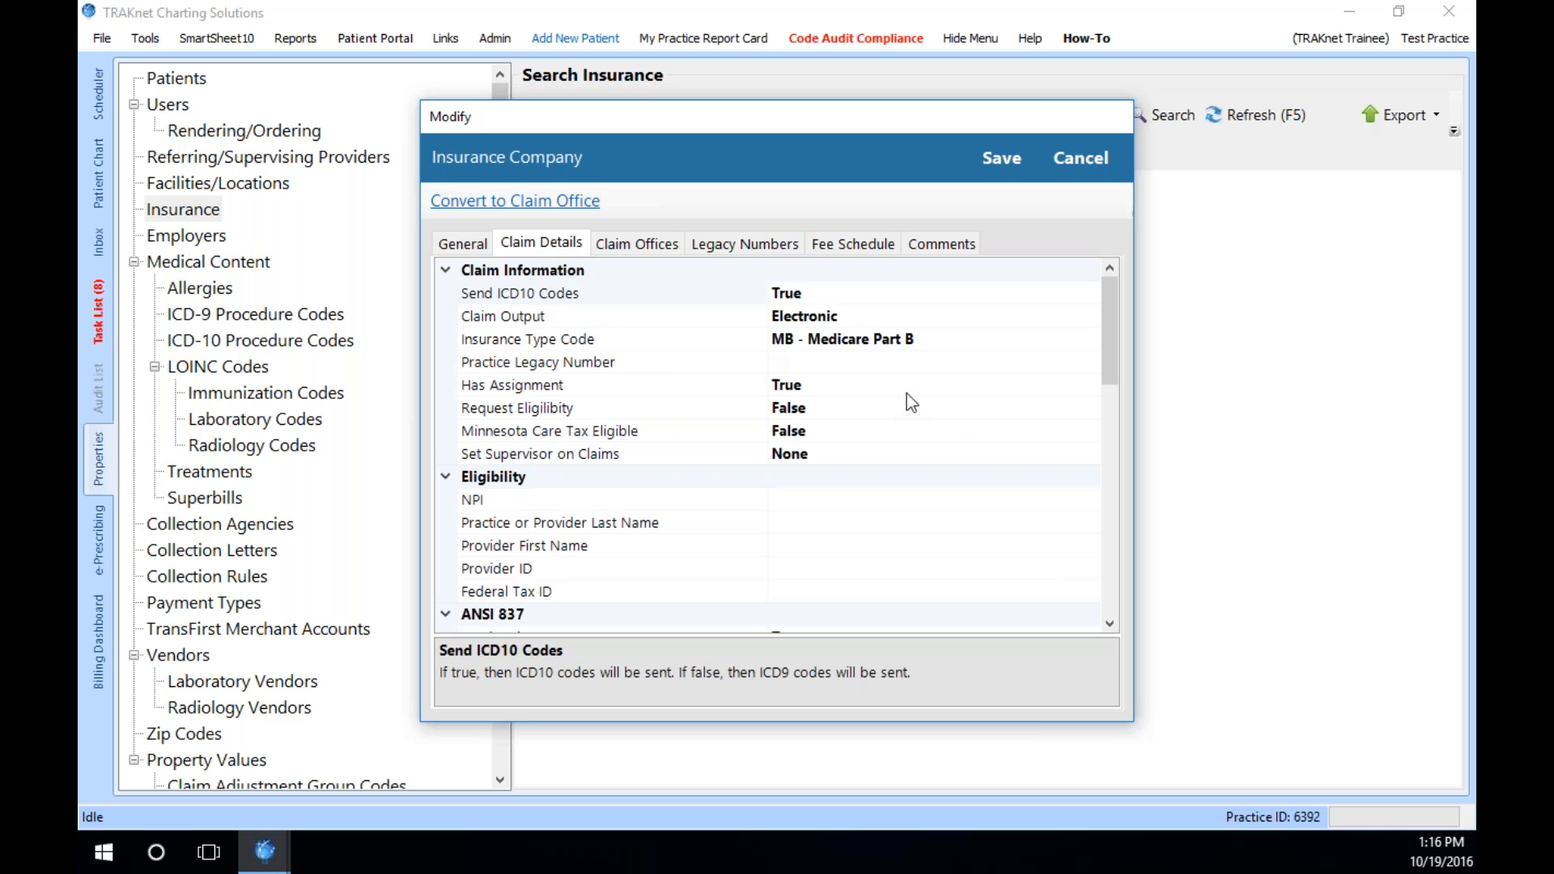
scroll(871, 421, down, 3)
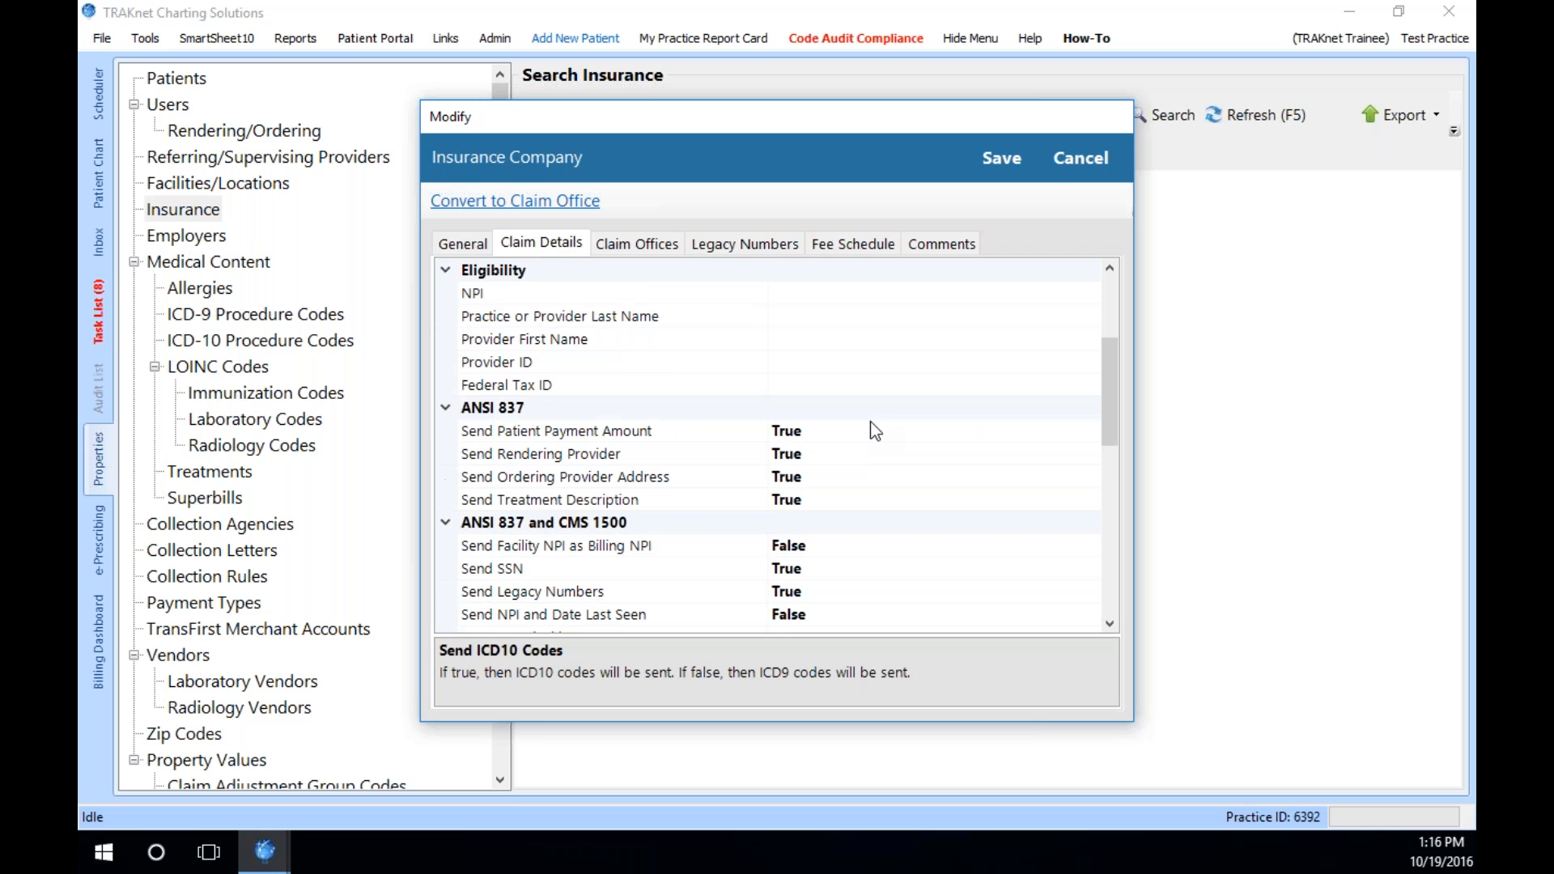
scroll(871, 421, down, 1)
click(656, 524)
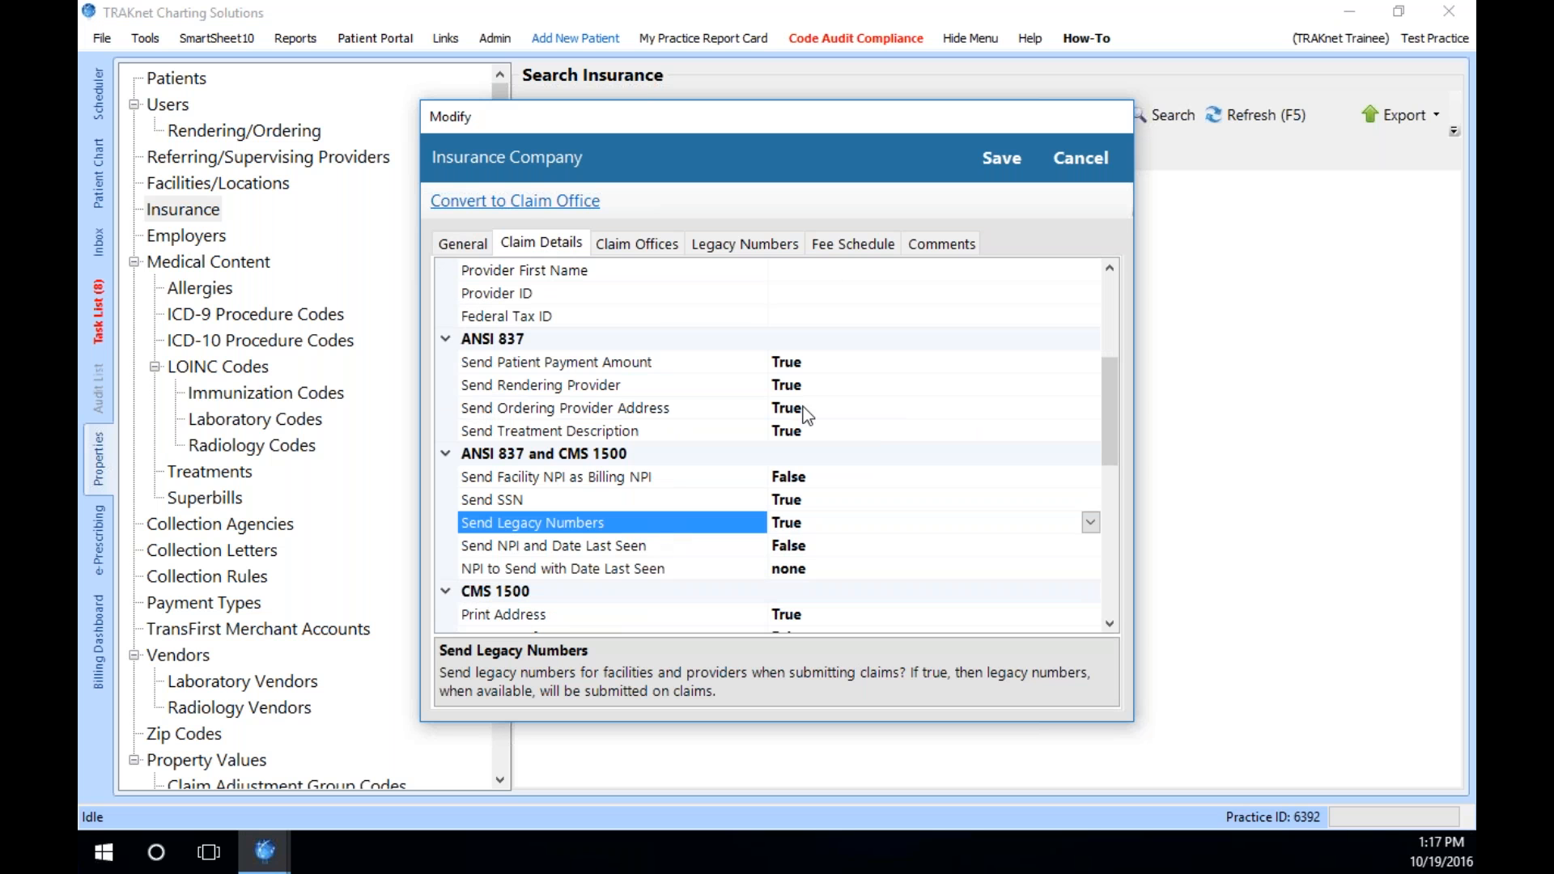
click(733, 245)
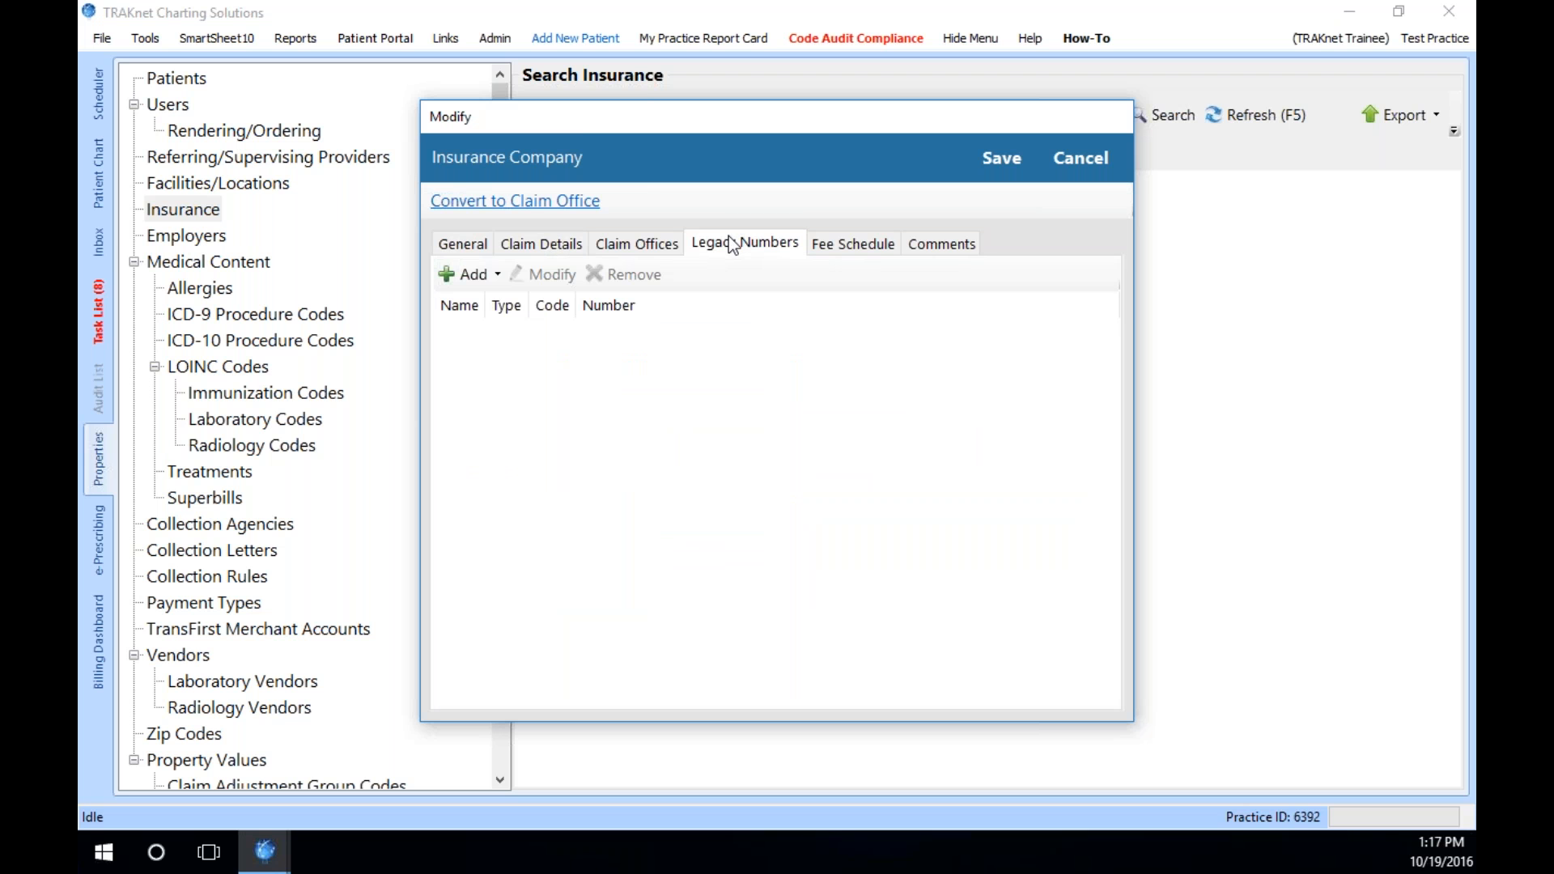
click(552, 244)
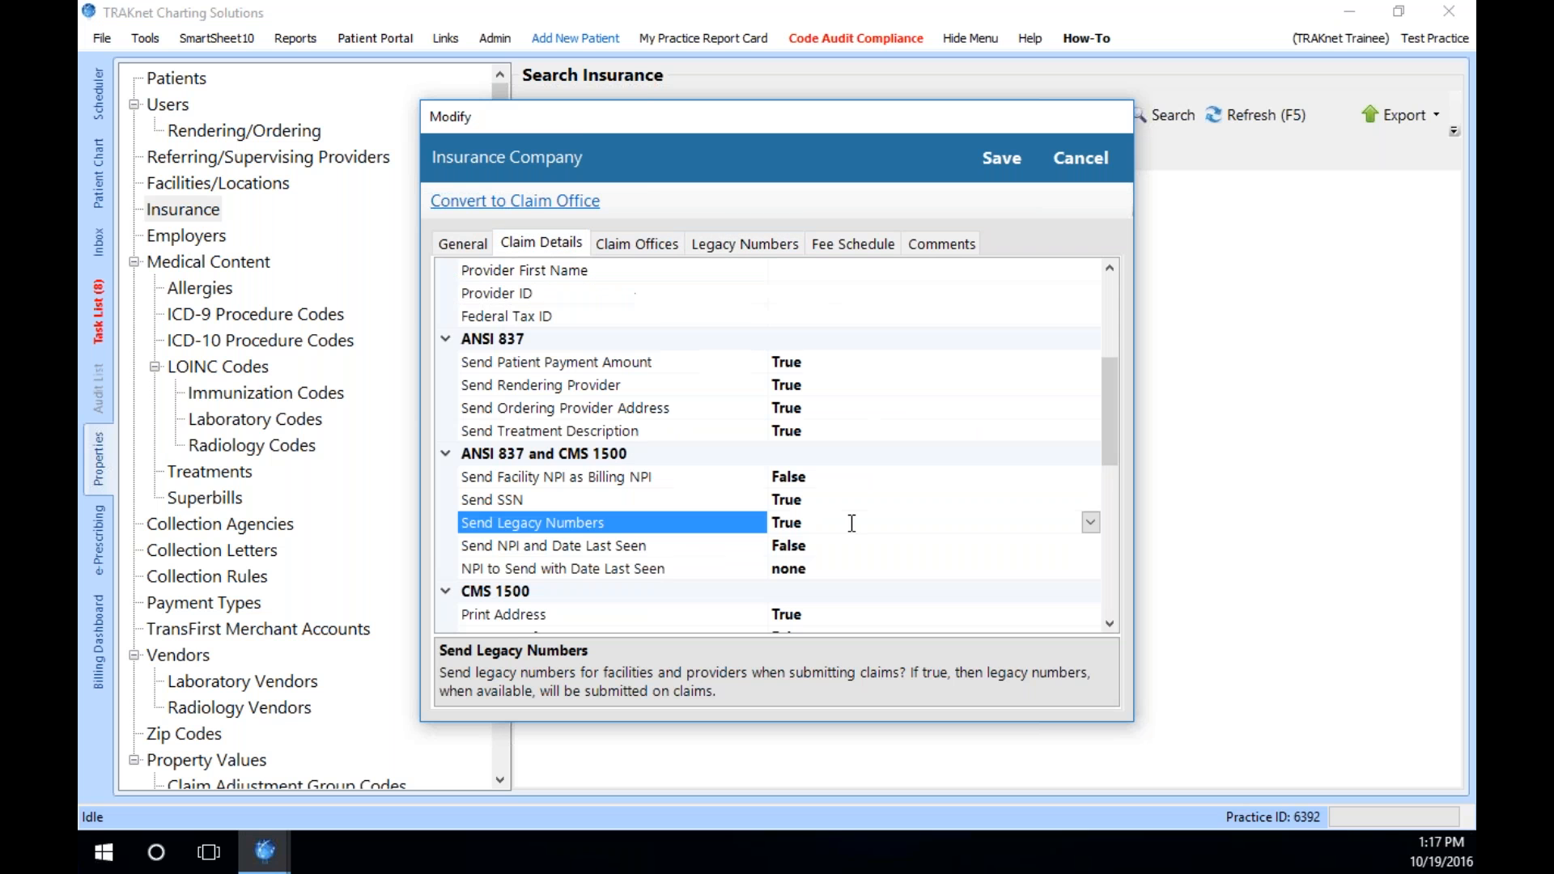
click(1090, 523)
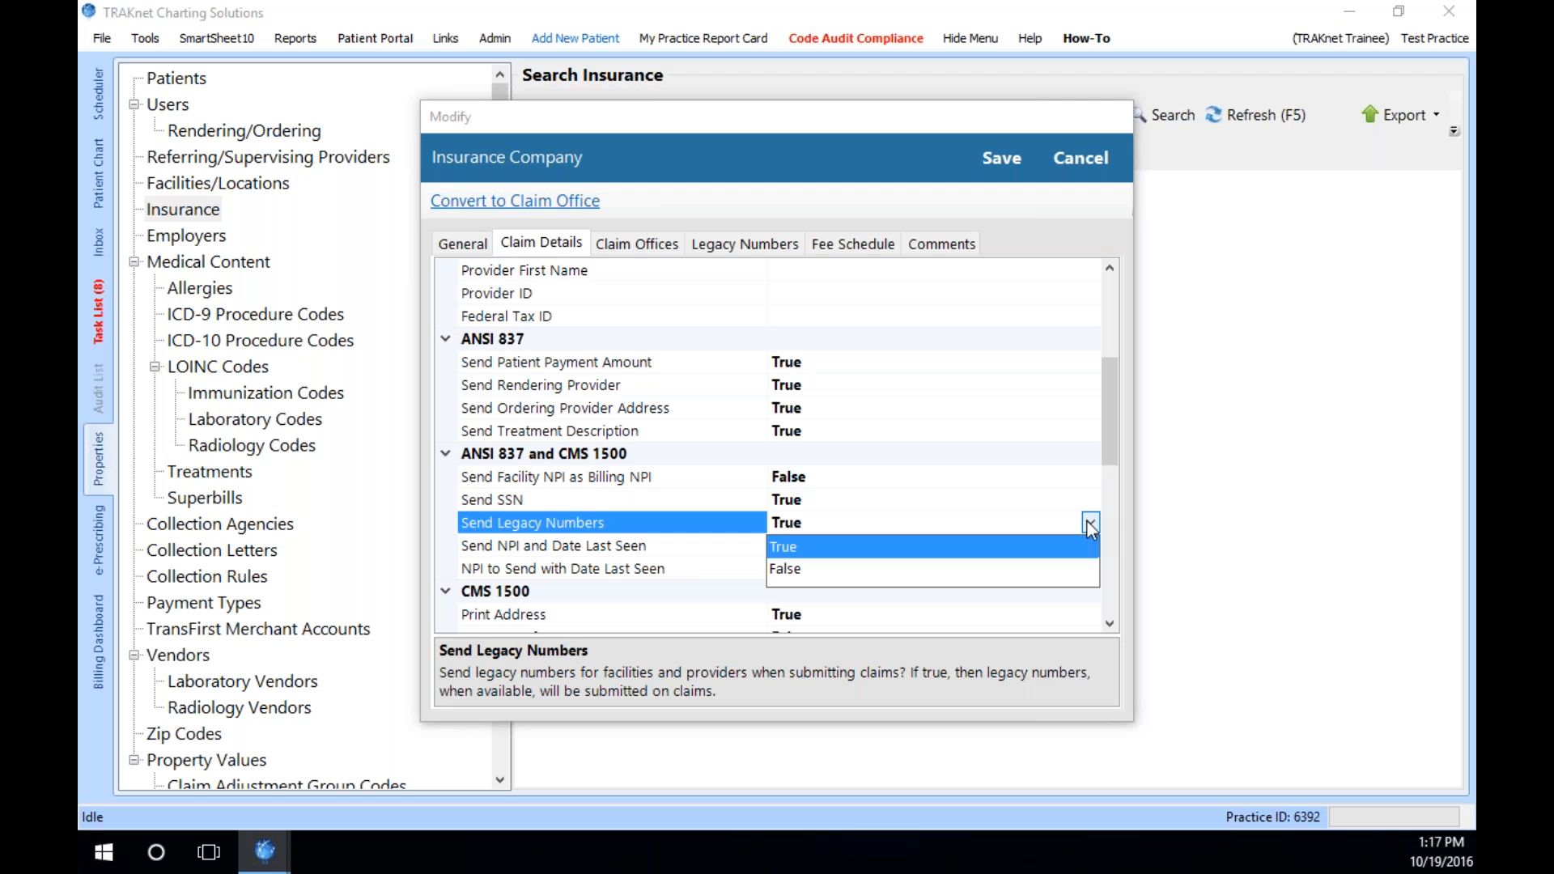
click(743, 246)
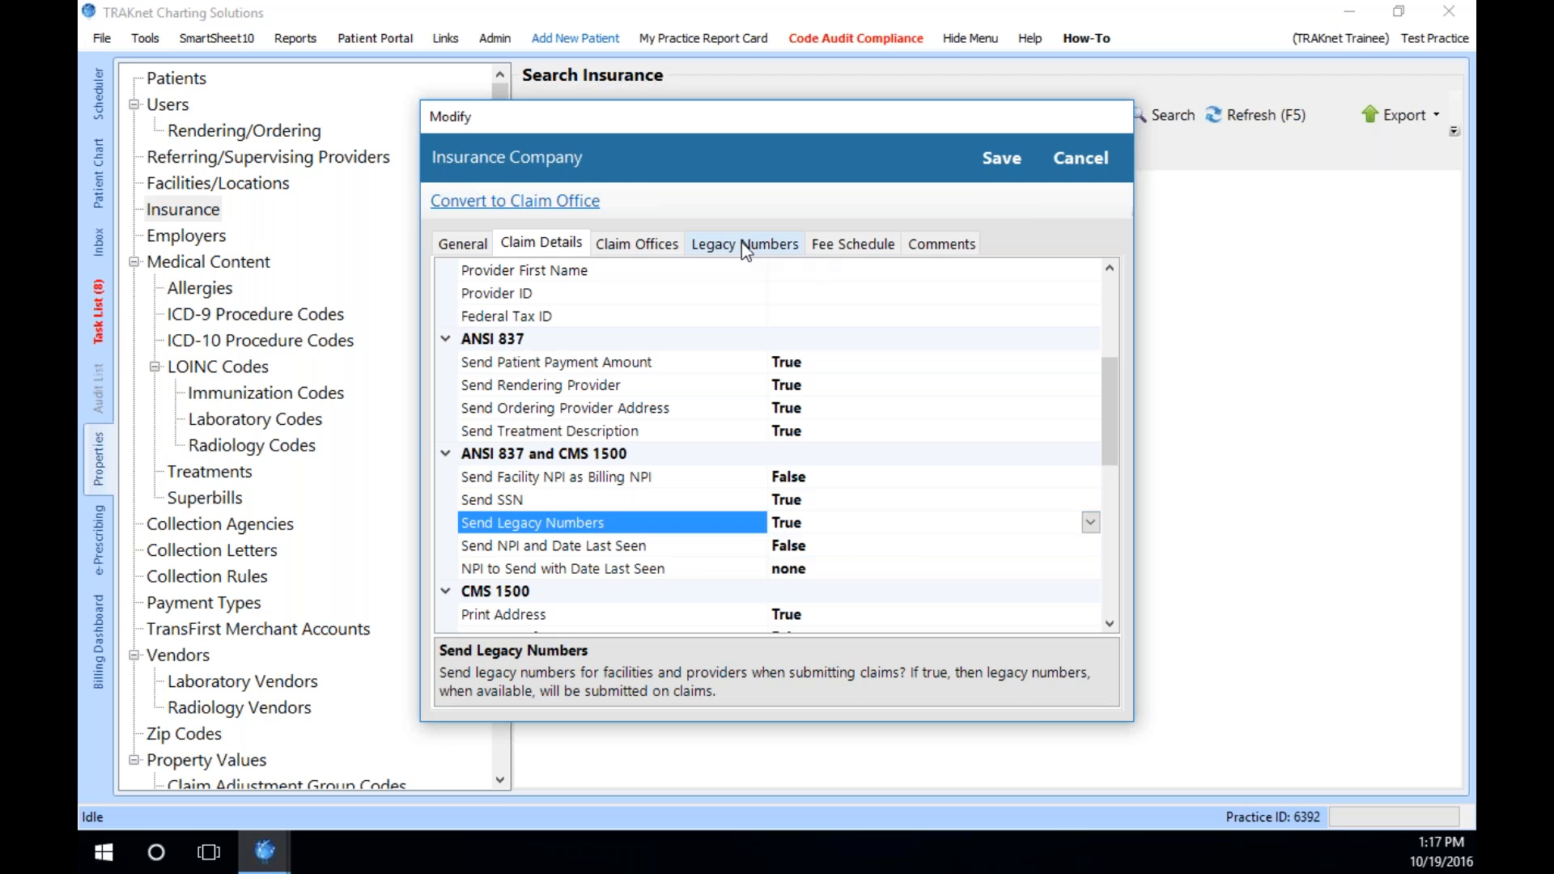
- View the types of legacy number that can be added for Medicare, without adding one
click(742, 243)
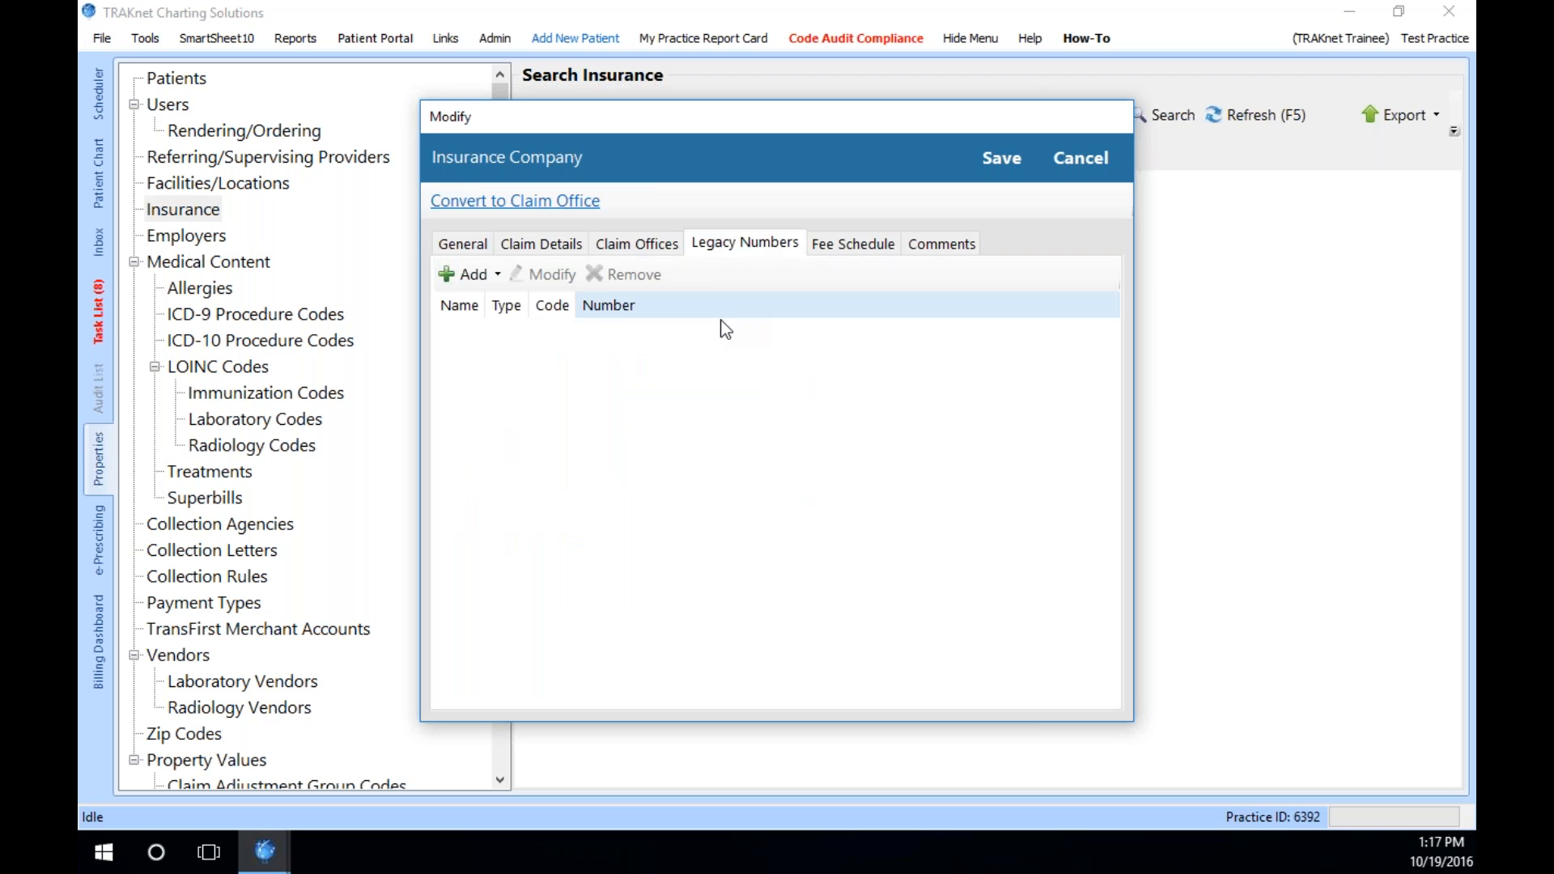
click(470, 274)
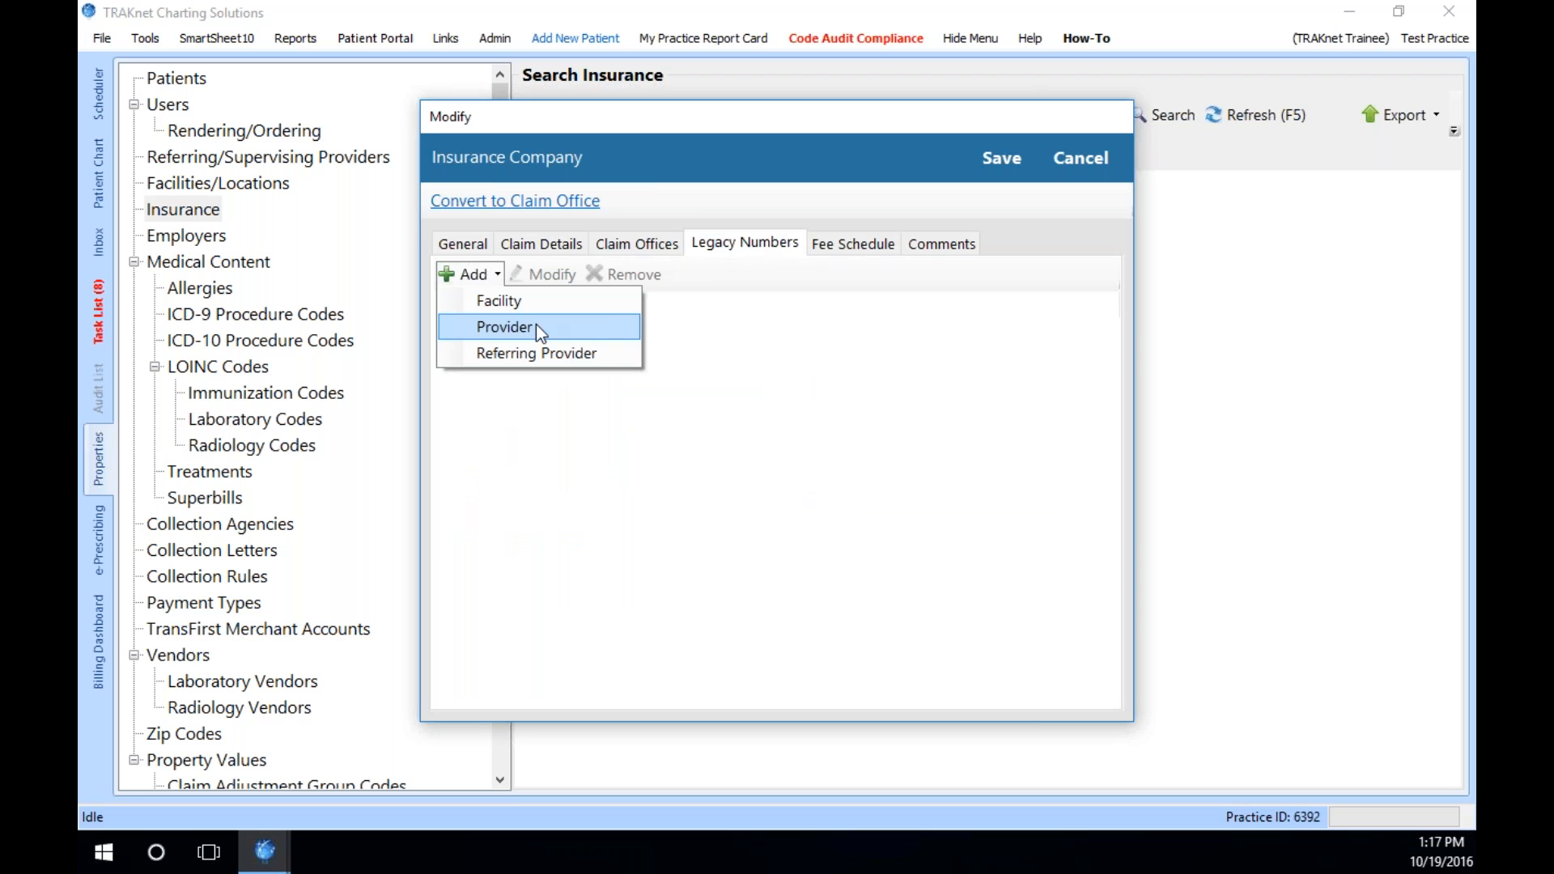
click(718, 200)
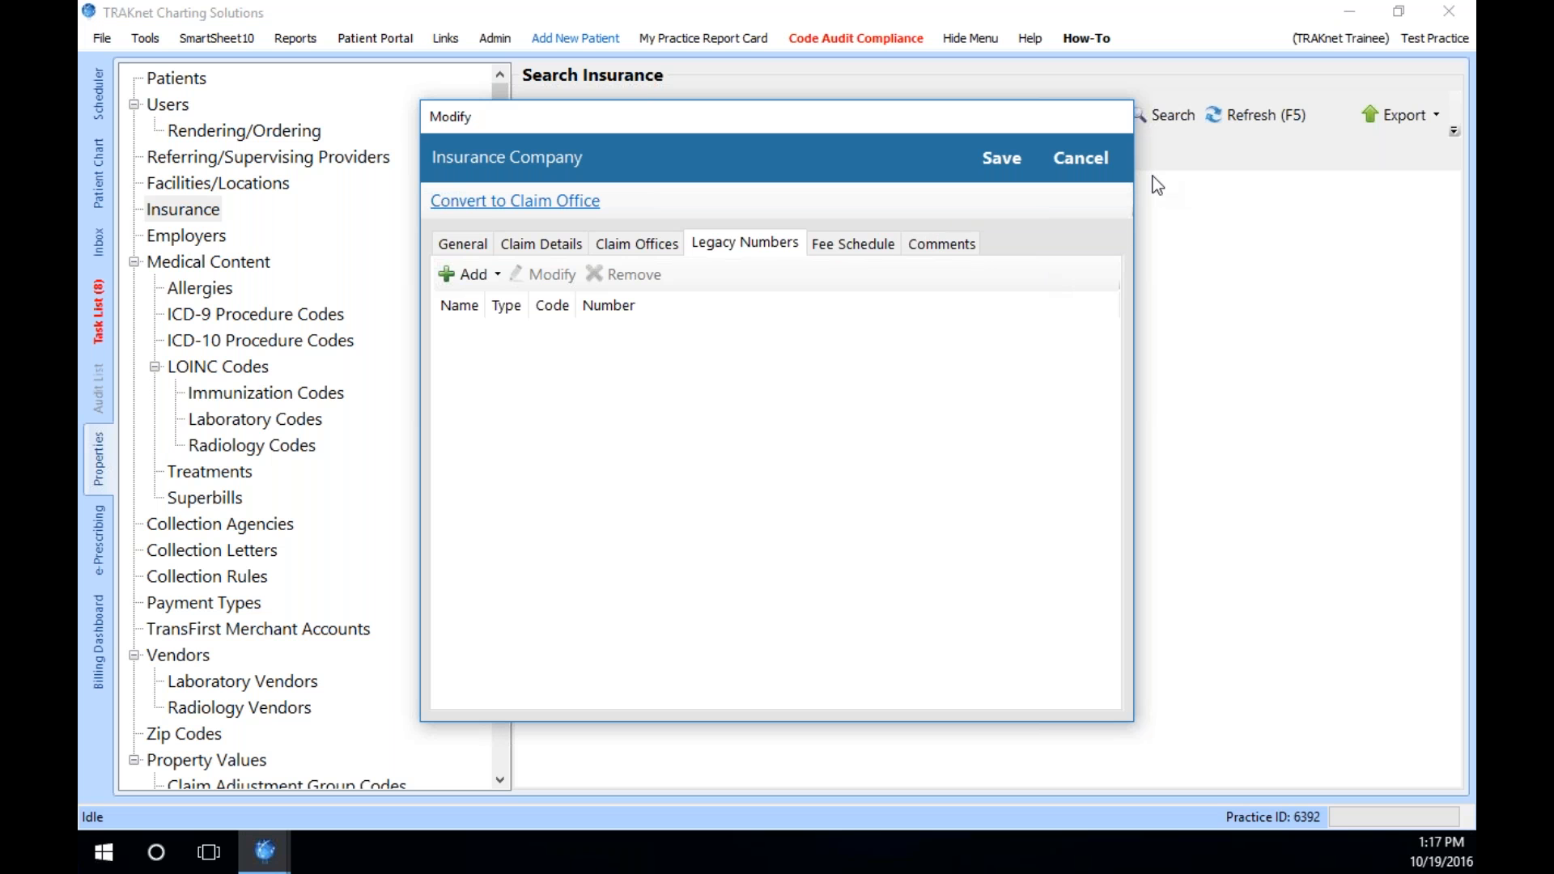
- Close Medicare's record without saving and search the billing payments from 9/27/2016 to 10/19/2016, including deleted ones
click(1099, 163)
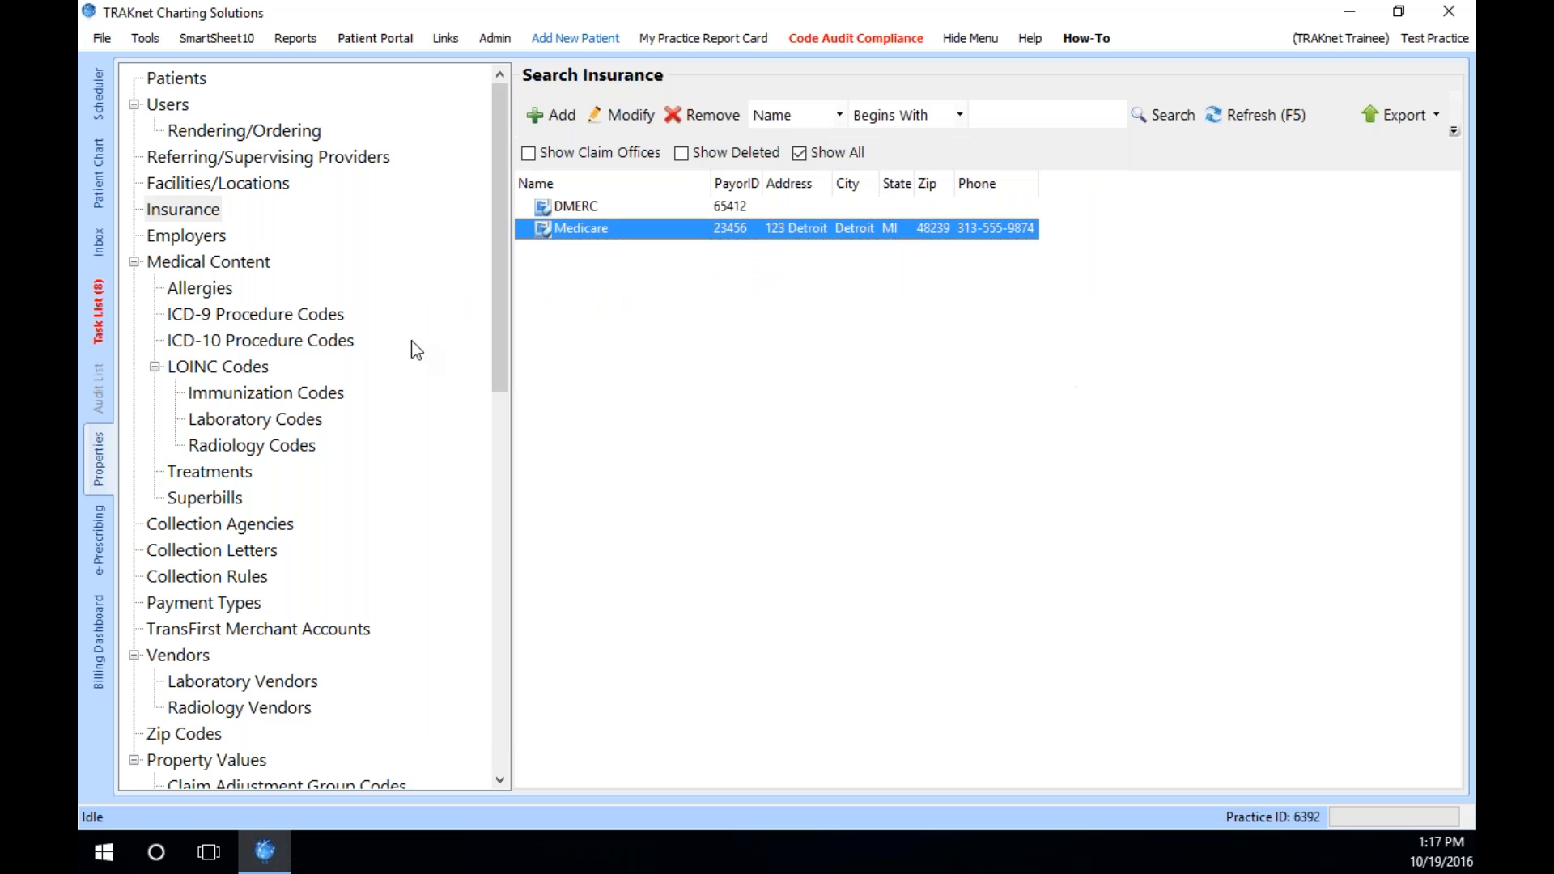
click(90, 628)
click(189, 245)
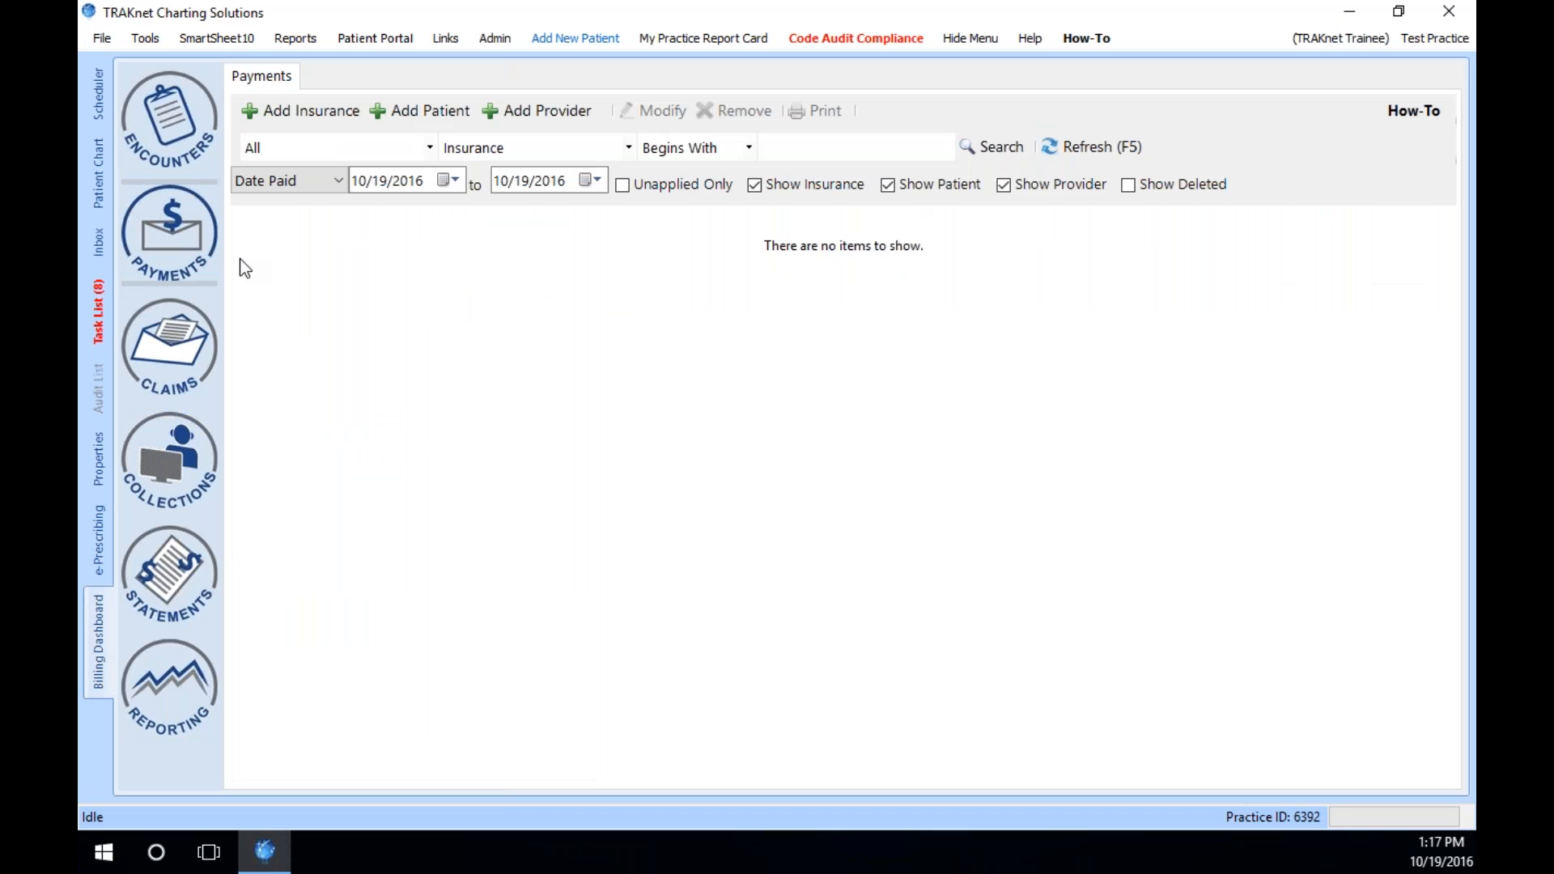
click(449, 180)
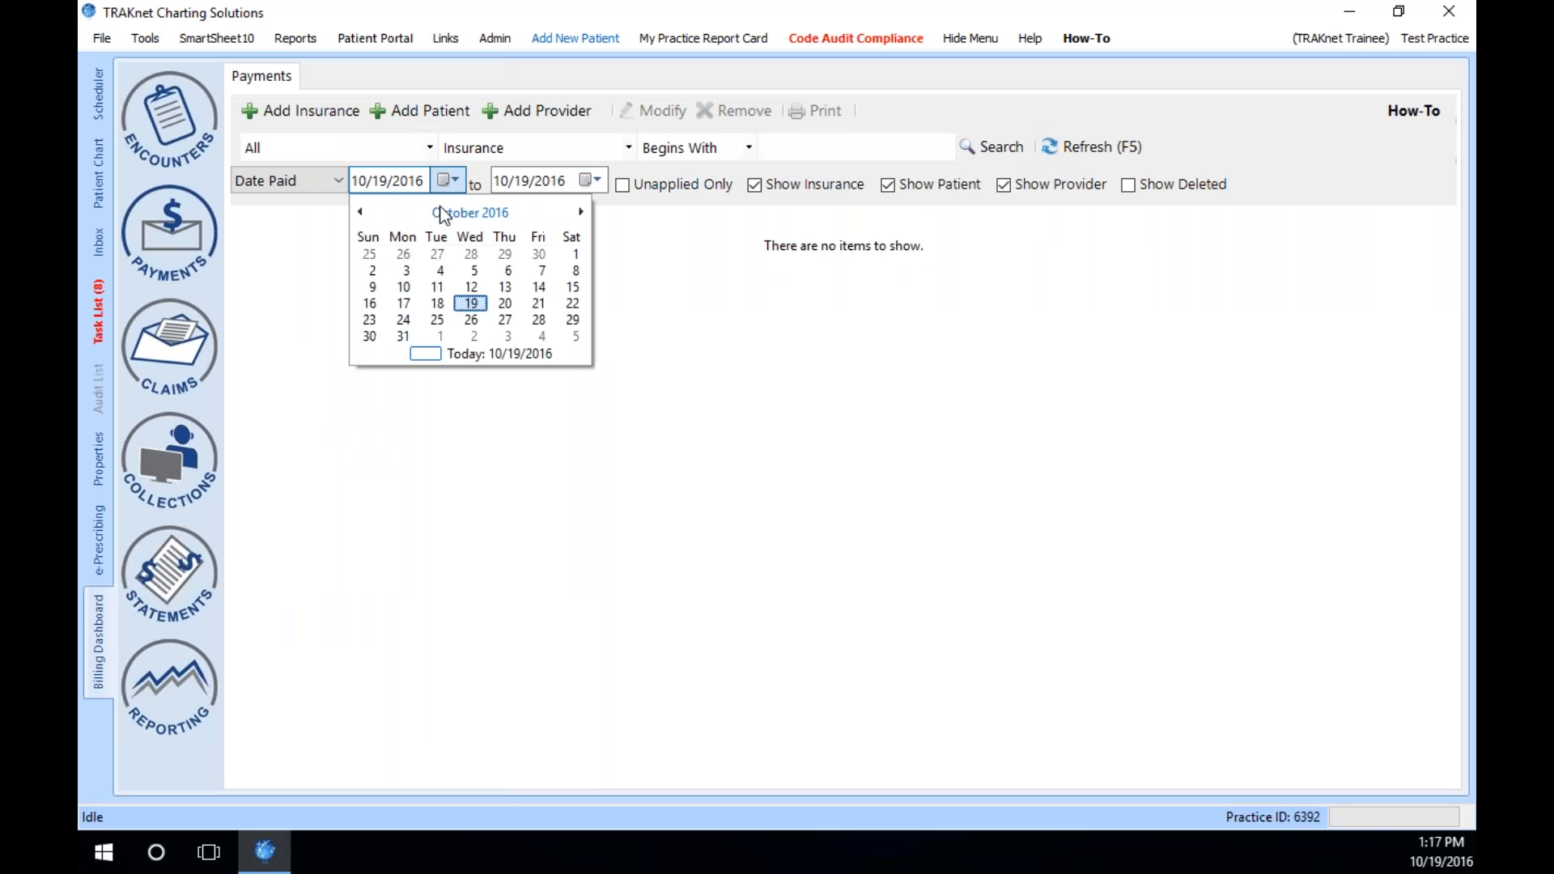
click(445, 261)
click(1013, 150)
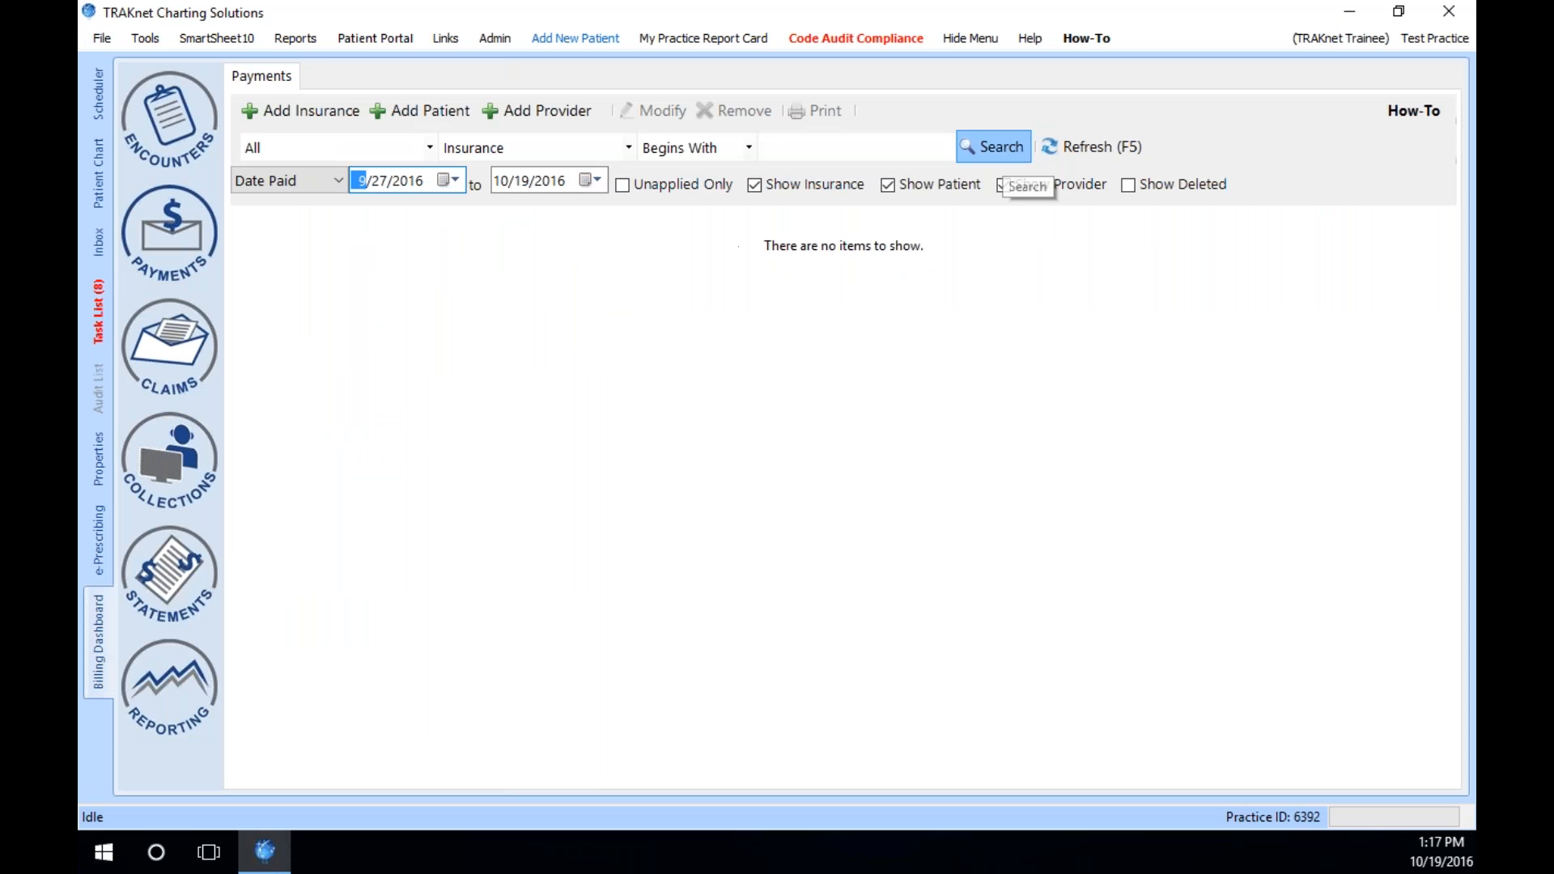
click(1127, 185)
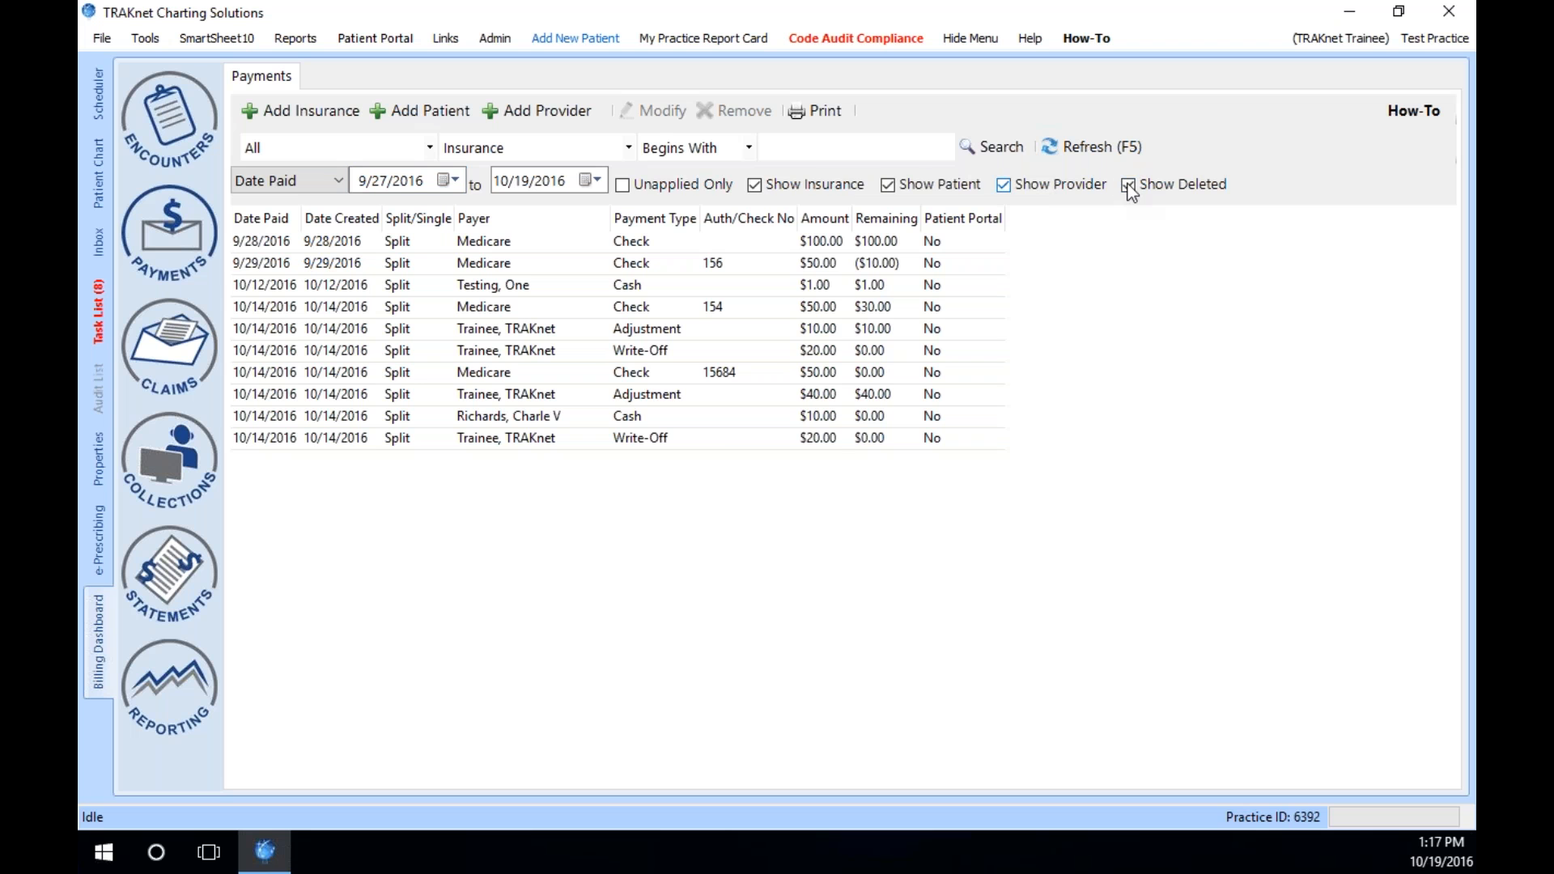
click(1055, 142)
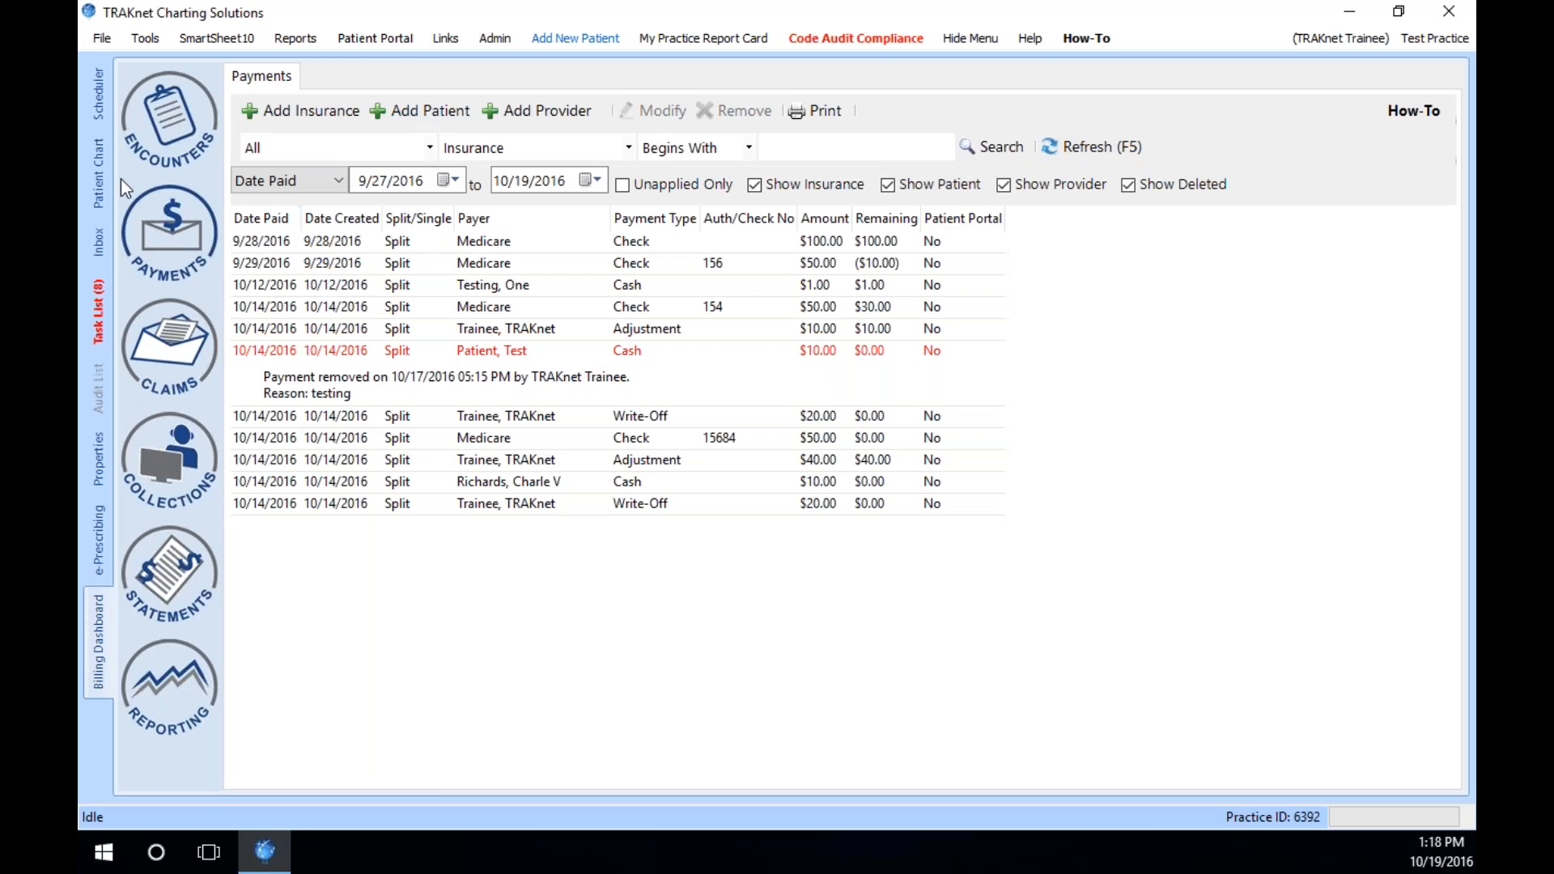
- Open the test patient's demographics and try to save a home phone number with an extension appended
click(99, 180)
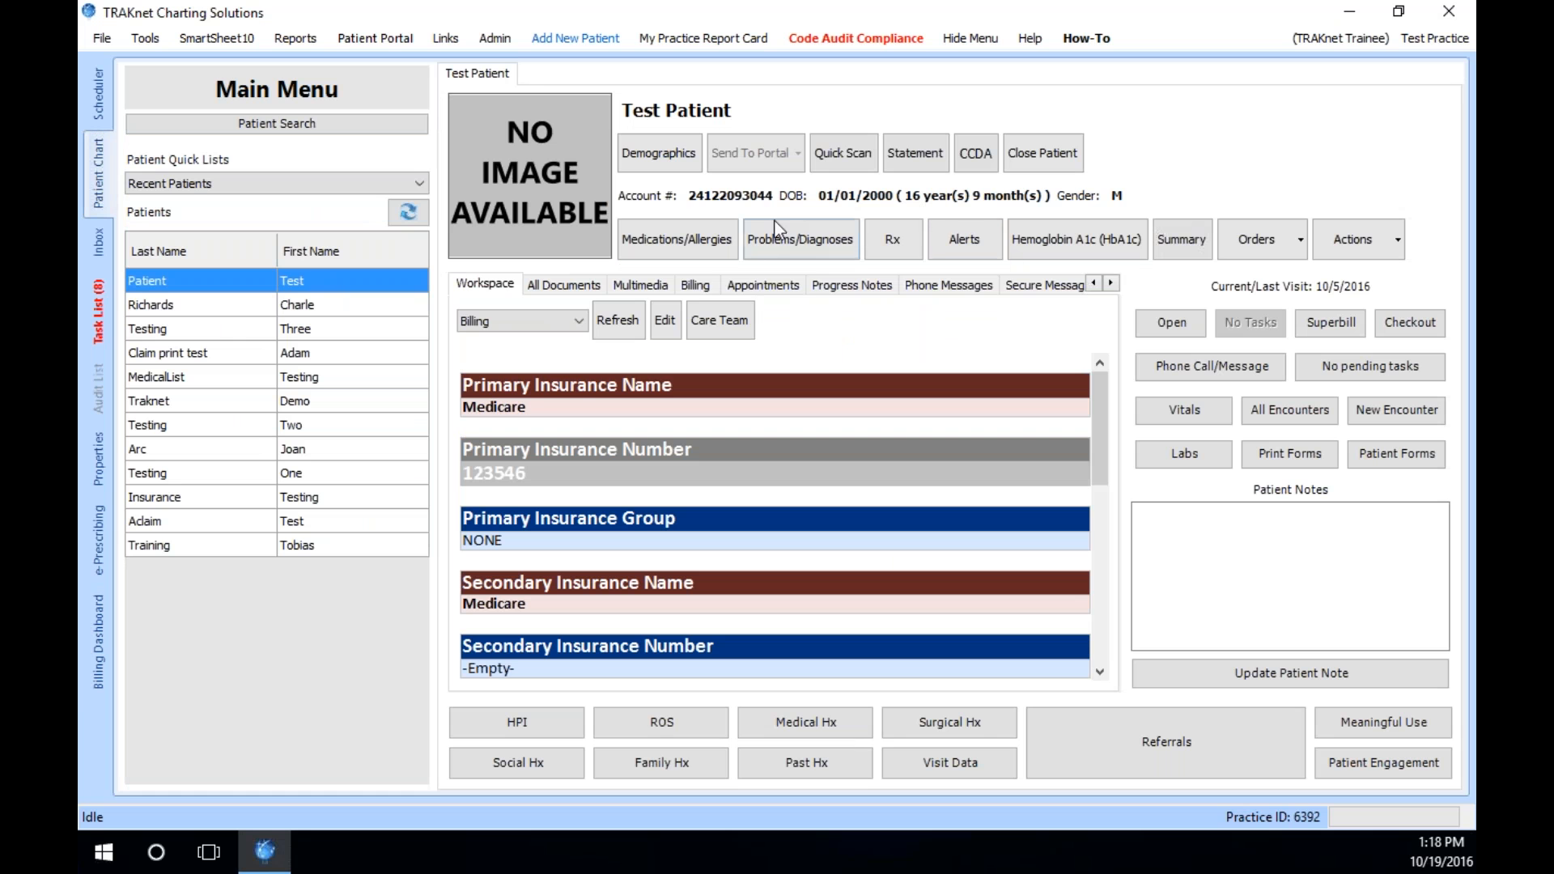
click(673, 166)
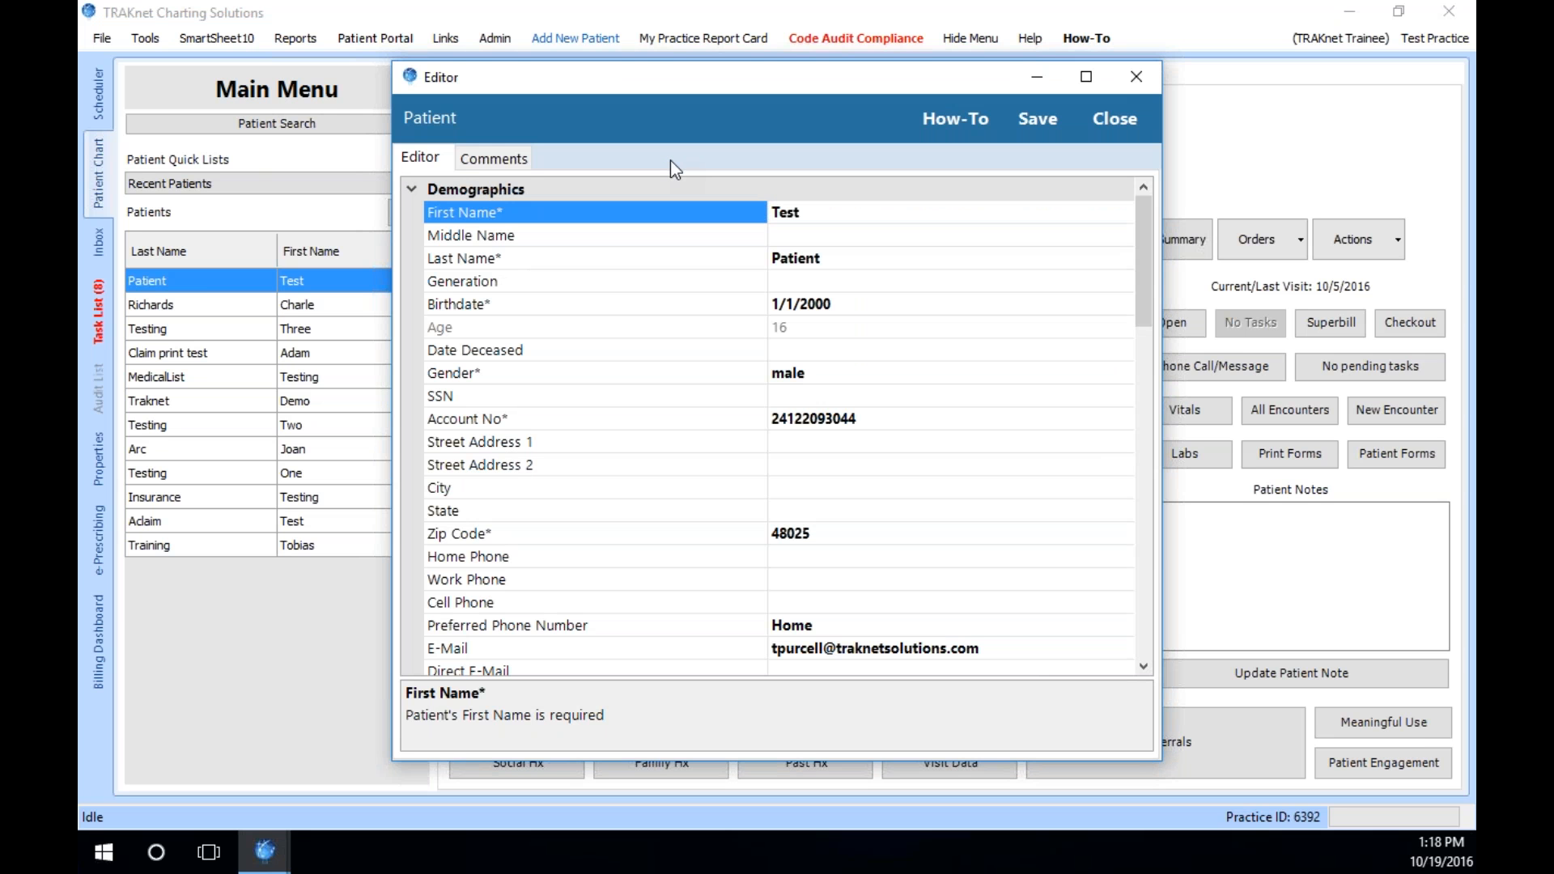
click(824, 556)
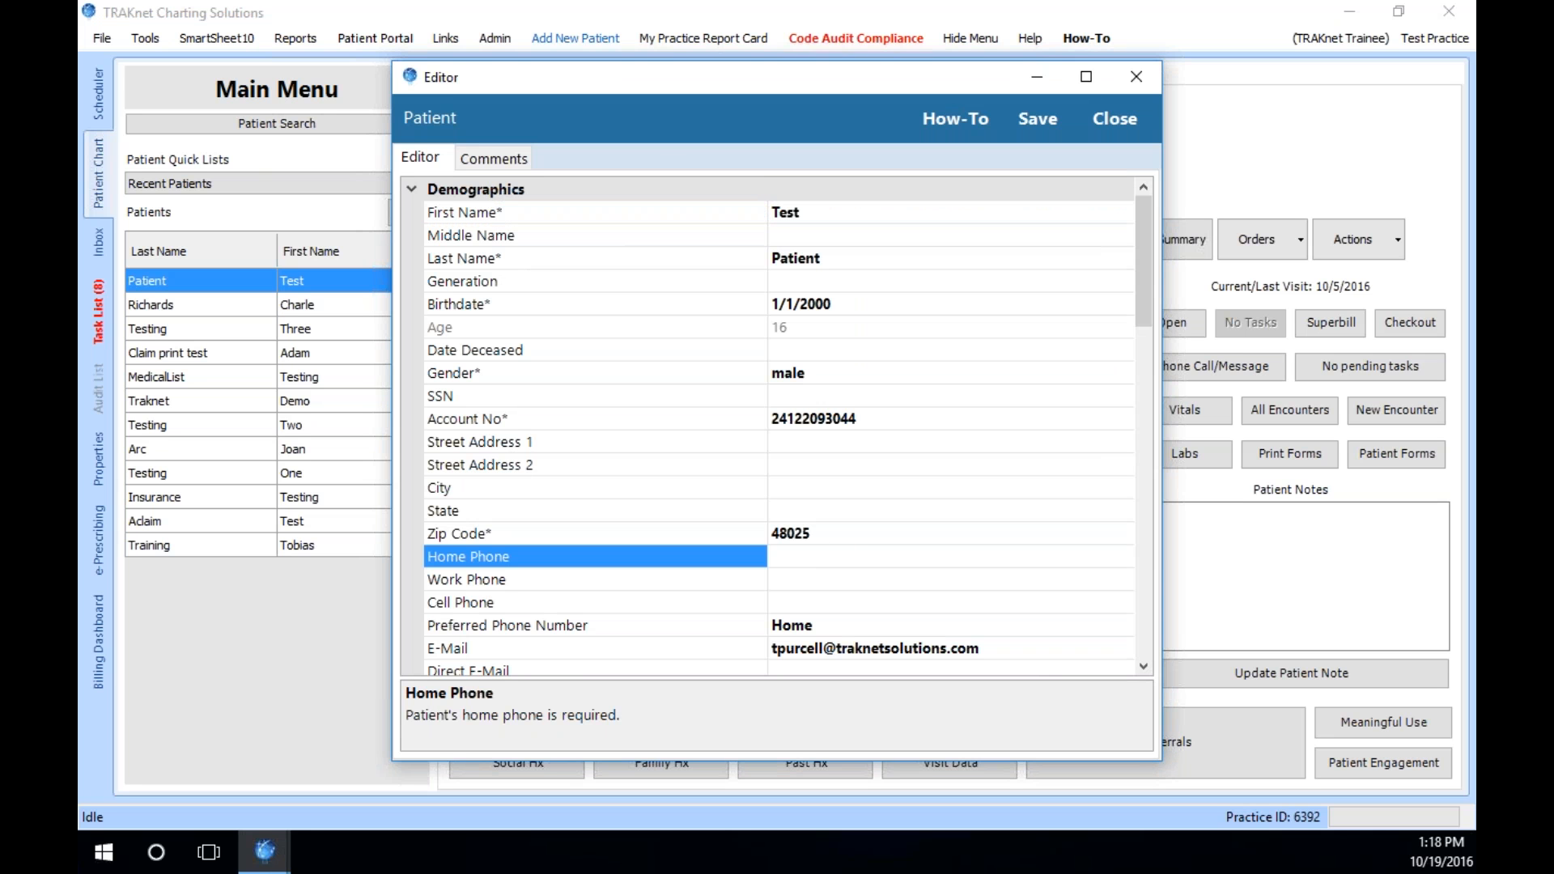
text(3135557852 ext 103)
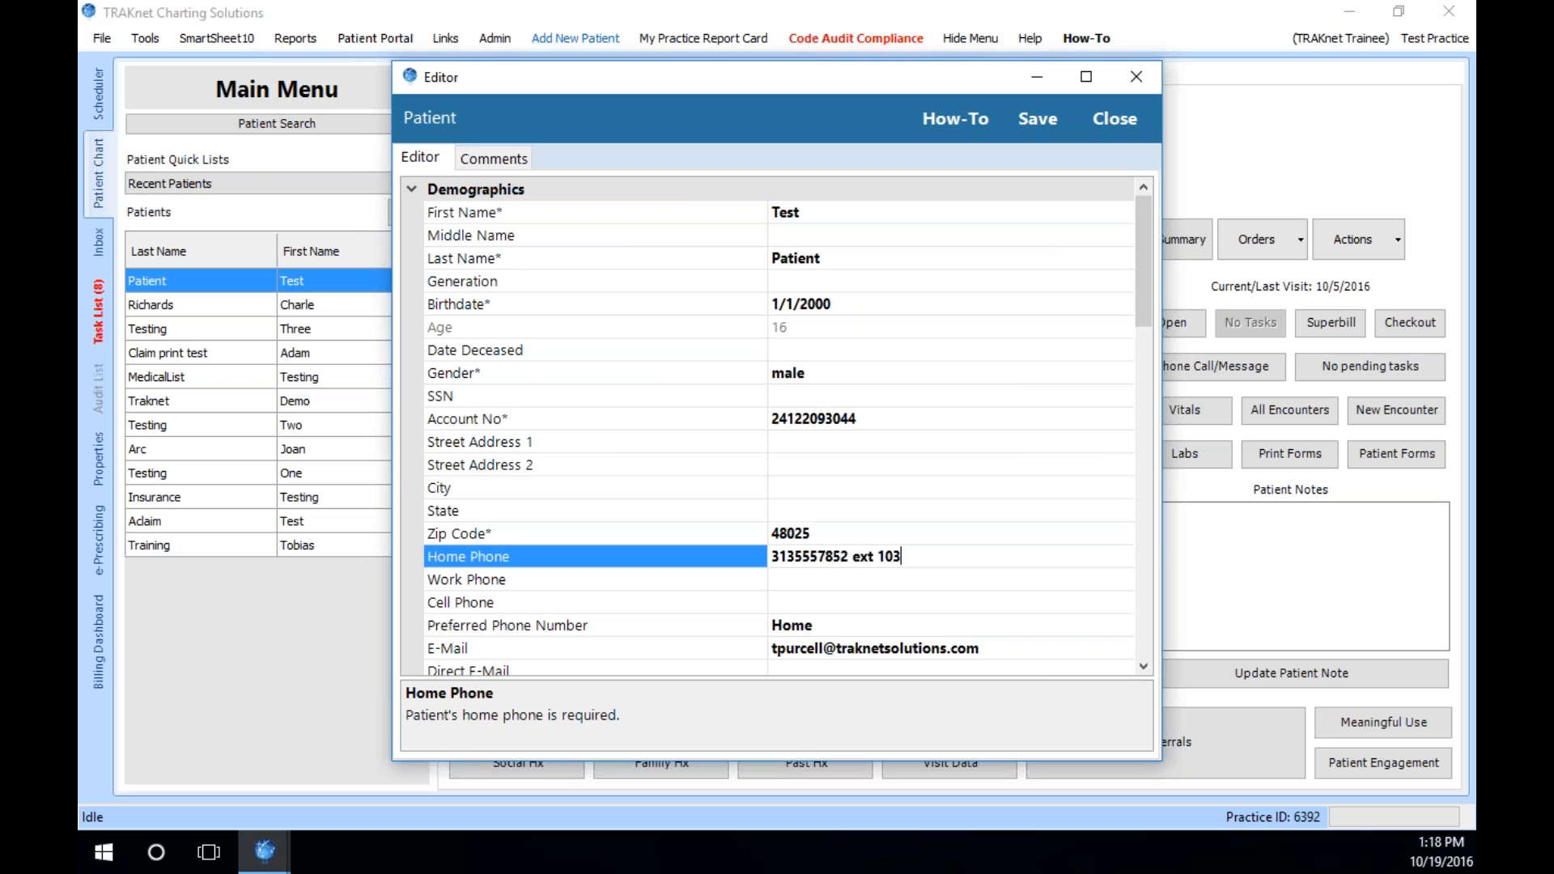
click(1022, 123)
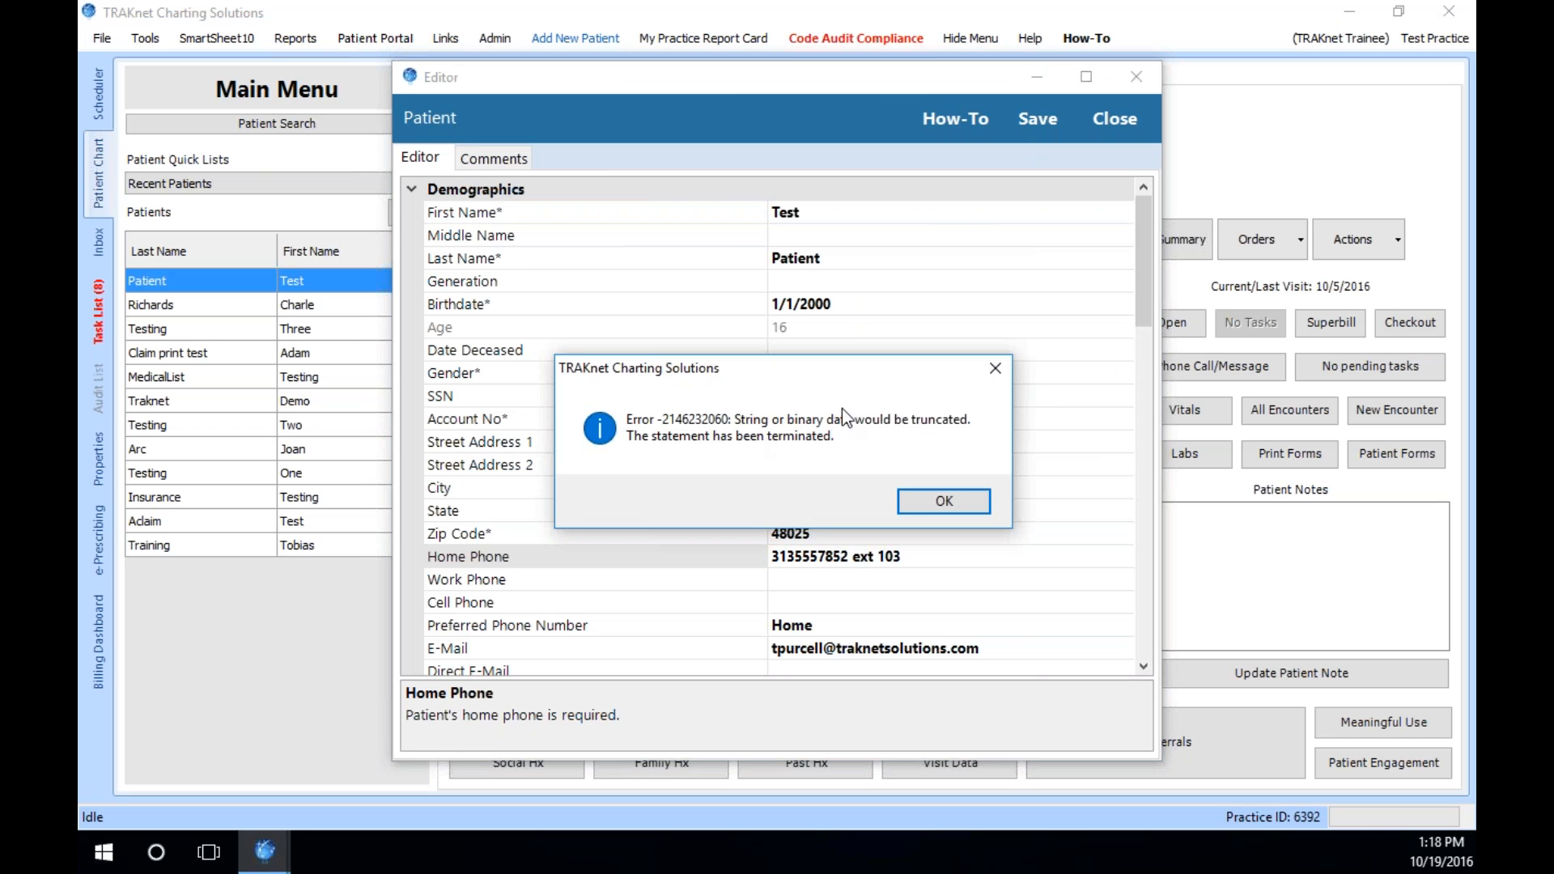
click(954, 505)
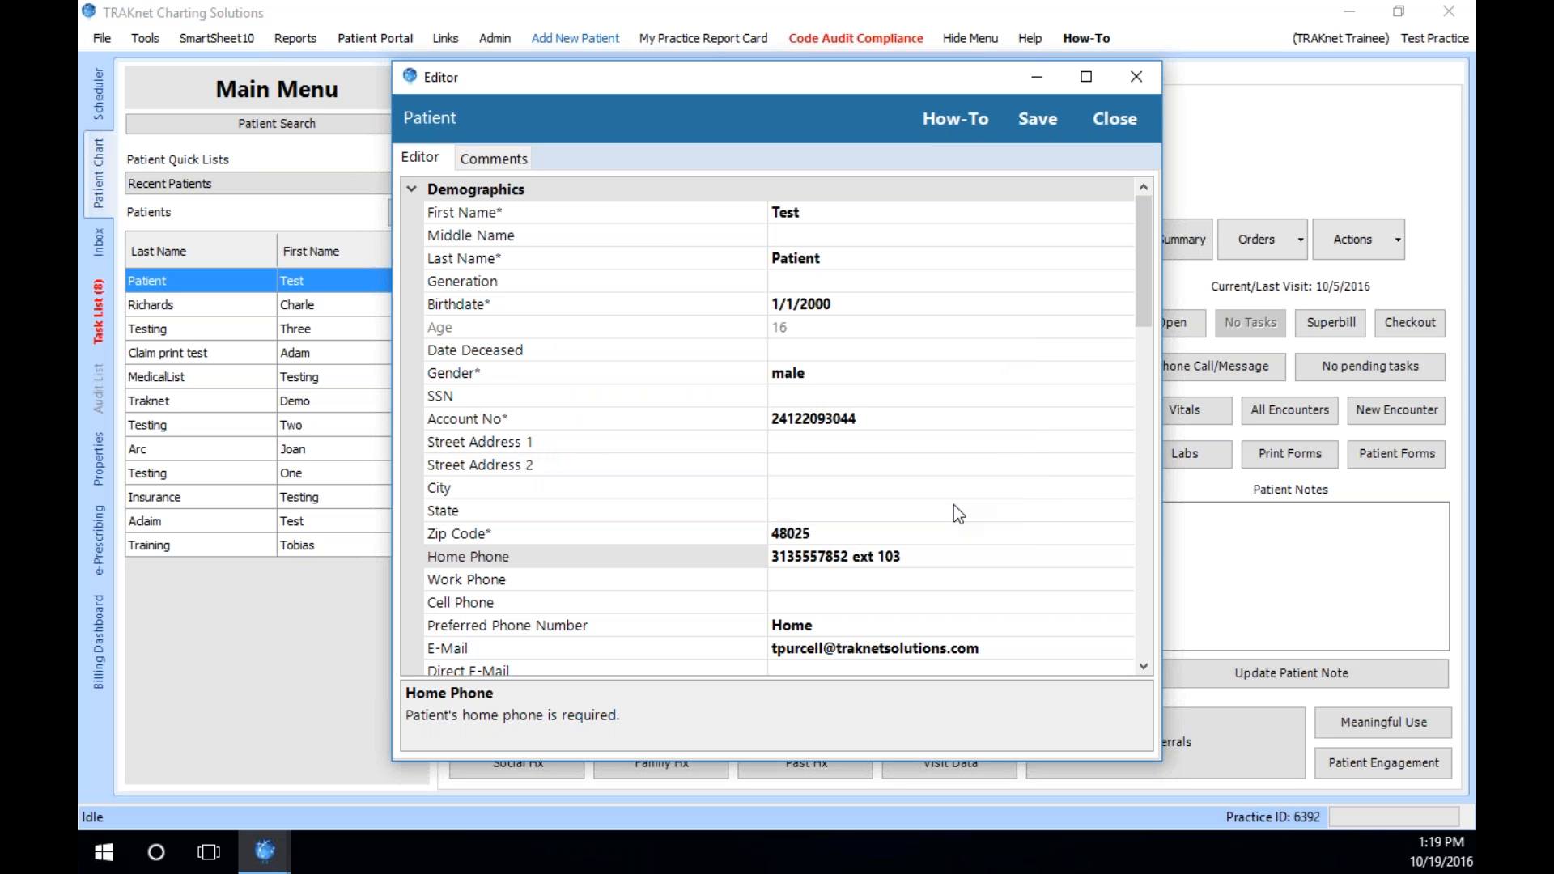
- Remove the extension from the patient's home phone number and save the demographics
click(913, 565)
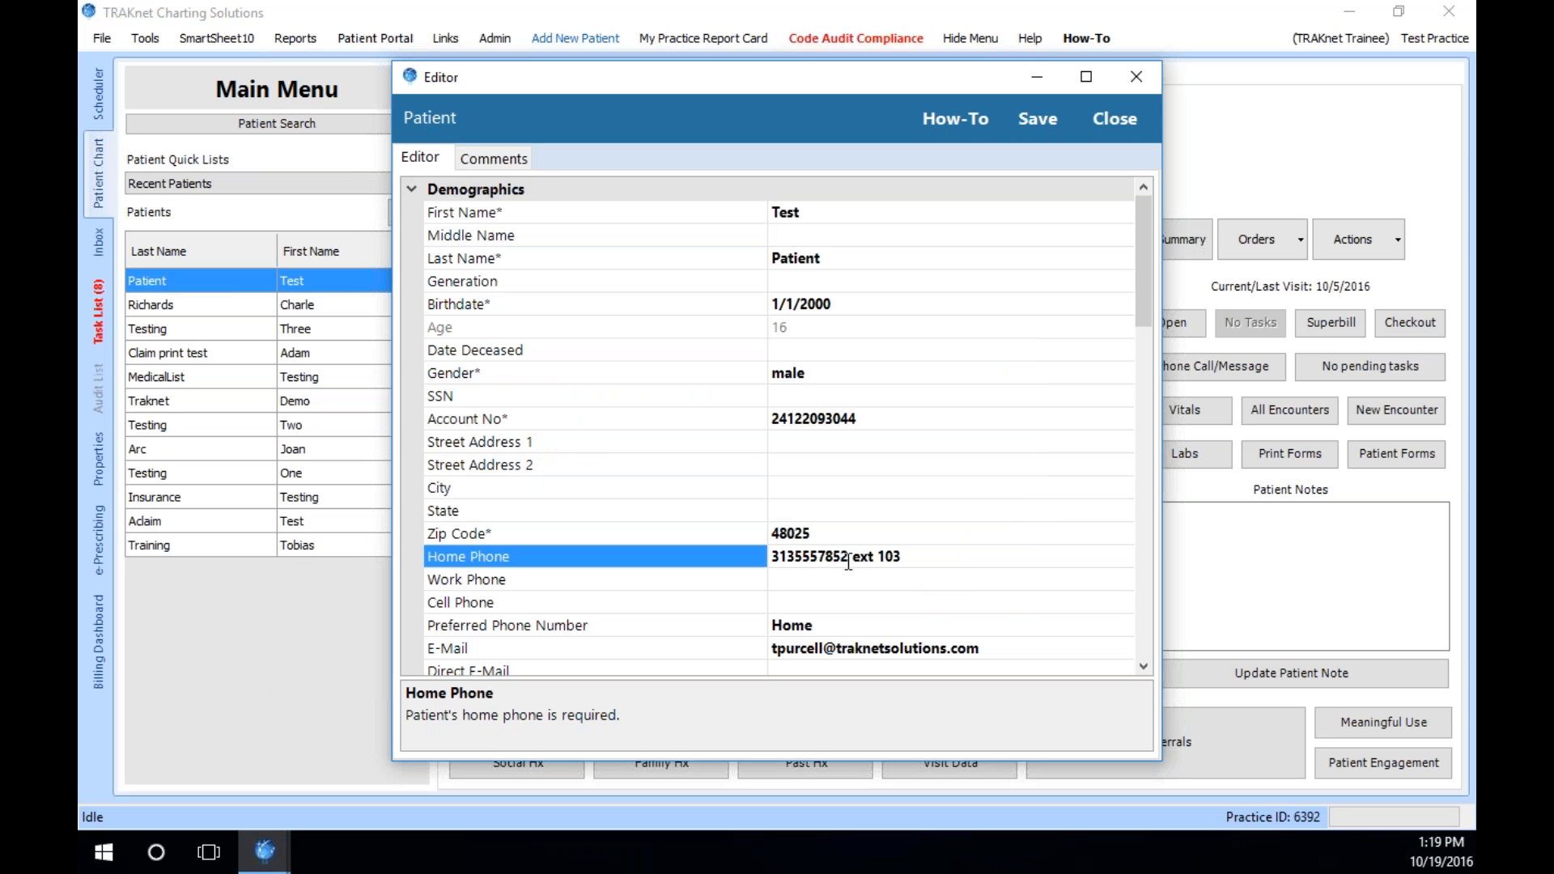
key(BackSpace)
key(BackSpace)
key(BackSpace)
key(BackSpace)
key(BackSpace)
key(BackSpace)
key(BackSpace)
key(BackSpace)
click(1055, 113)
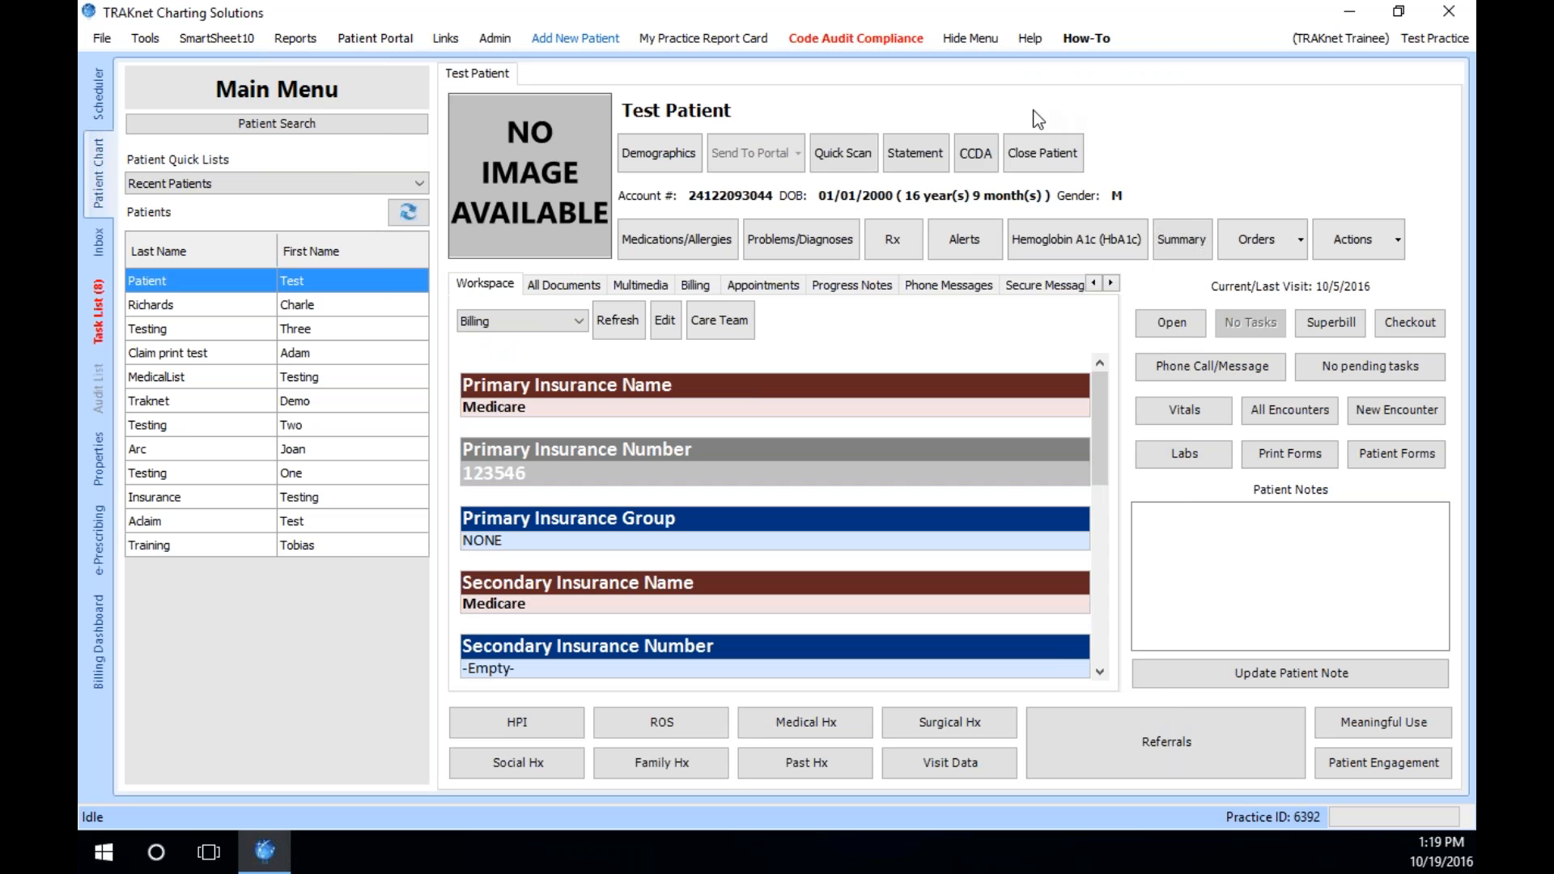
- Examine the patient's secondary Medicare insurance record in the chart's billing section, including the subscriber phone, and close it without saving
click(694, 284)
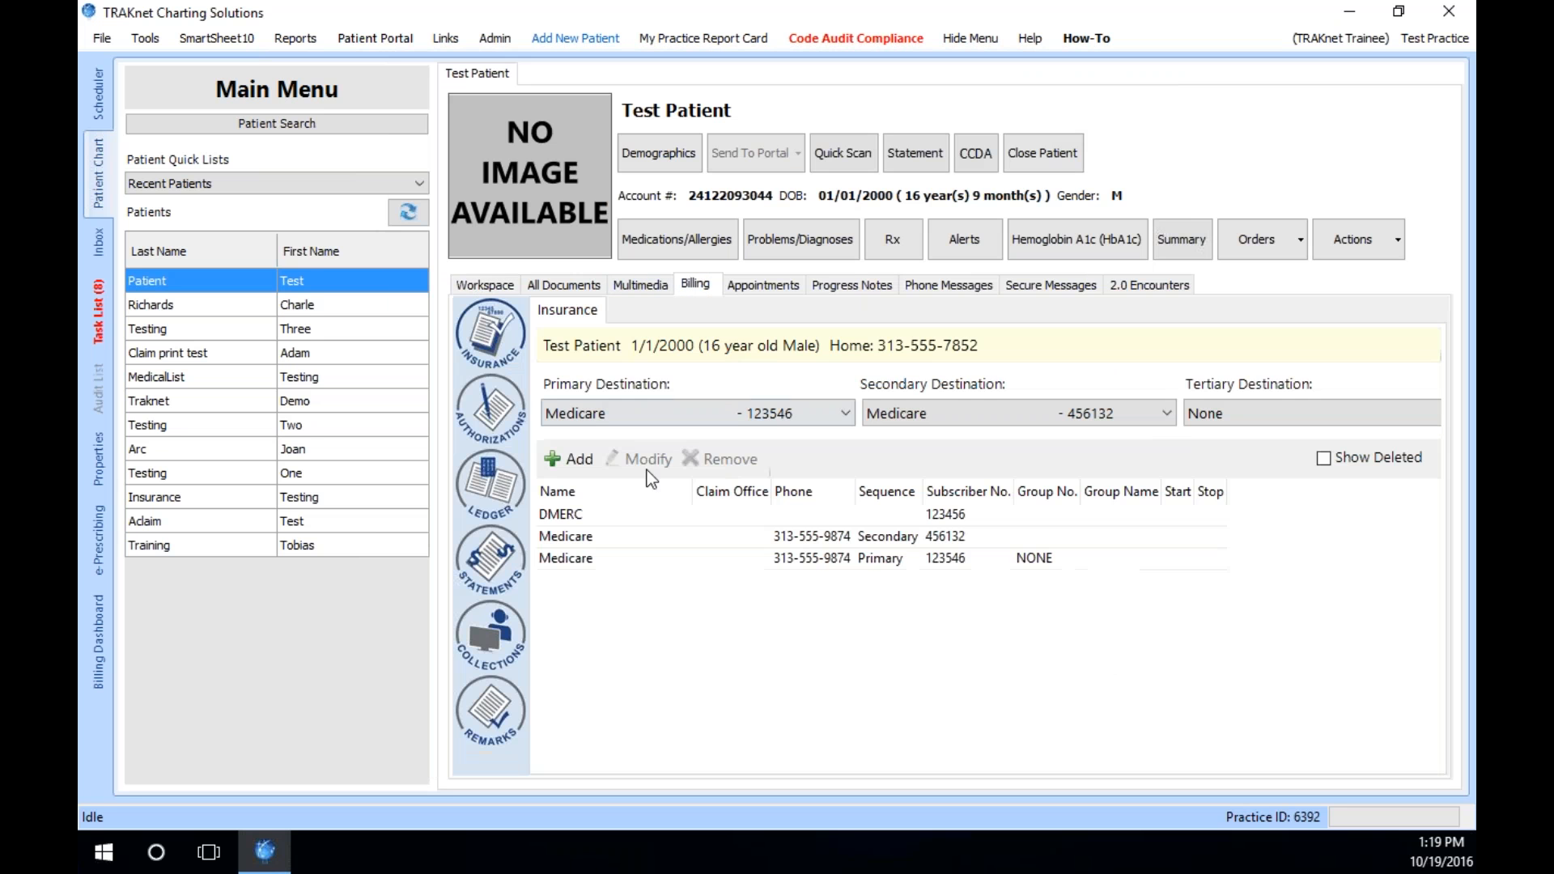
double_click(655, 540)
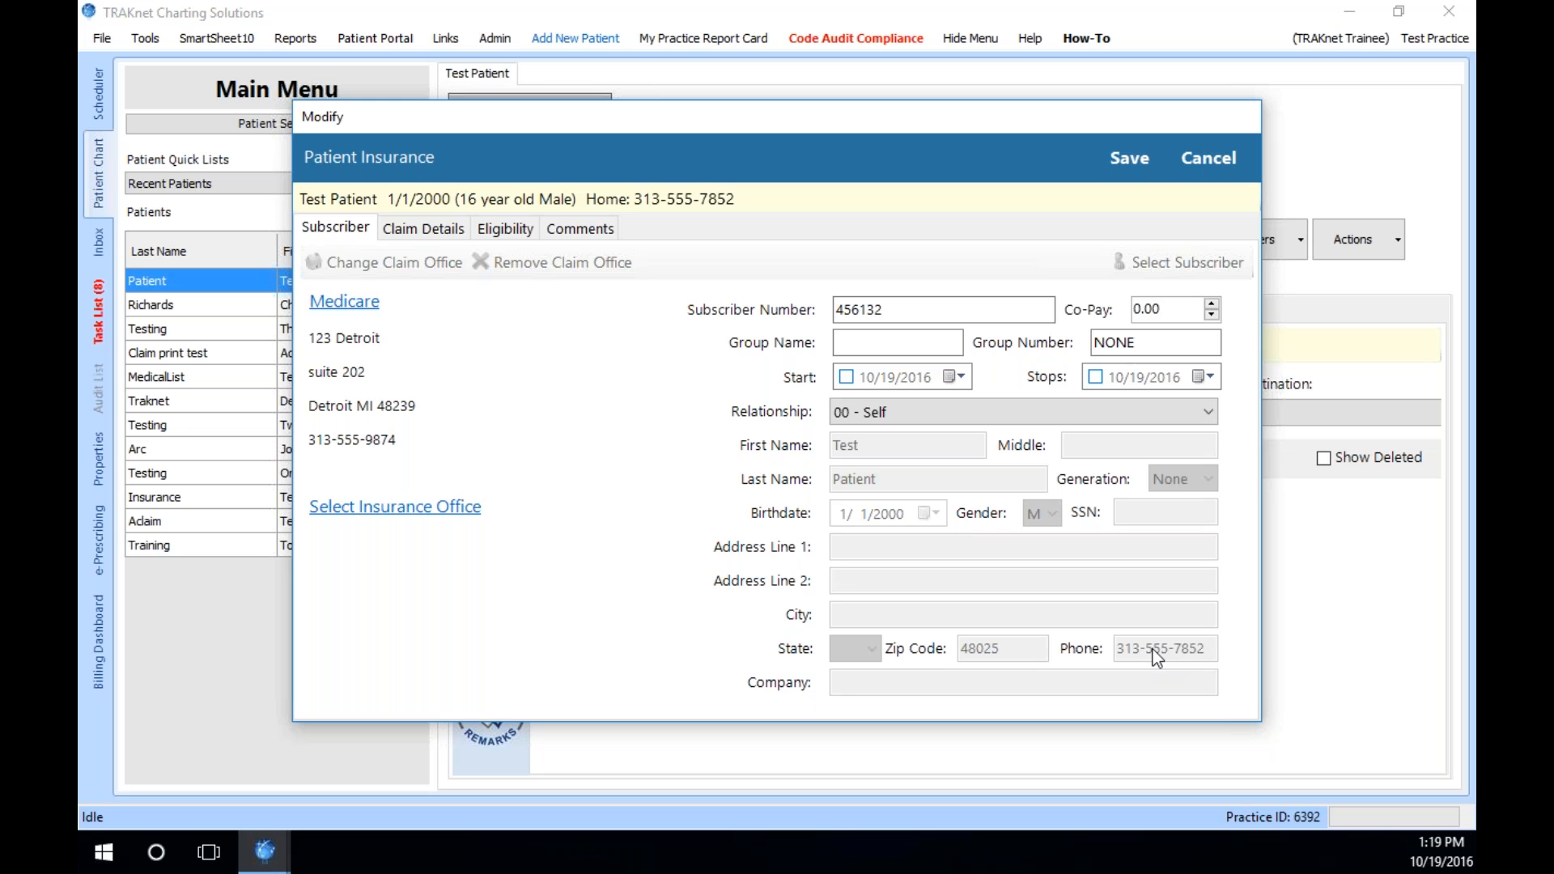
click(1230, 161)
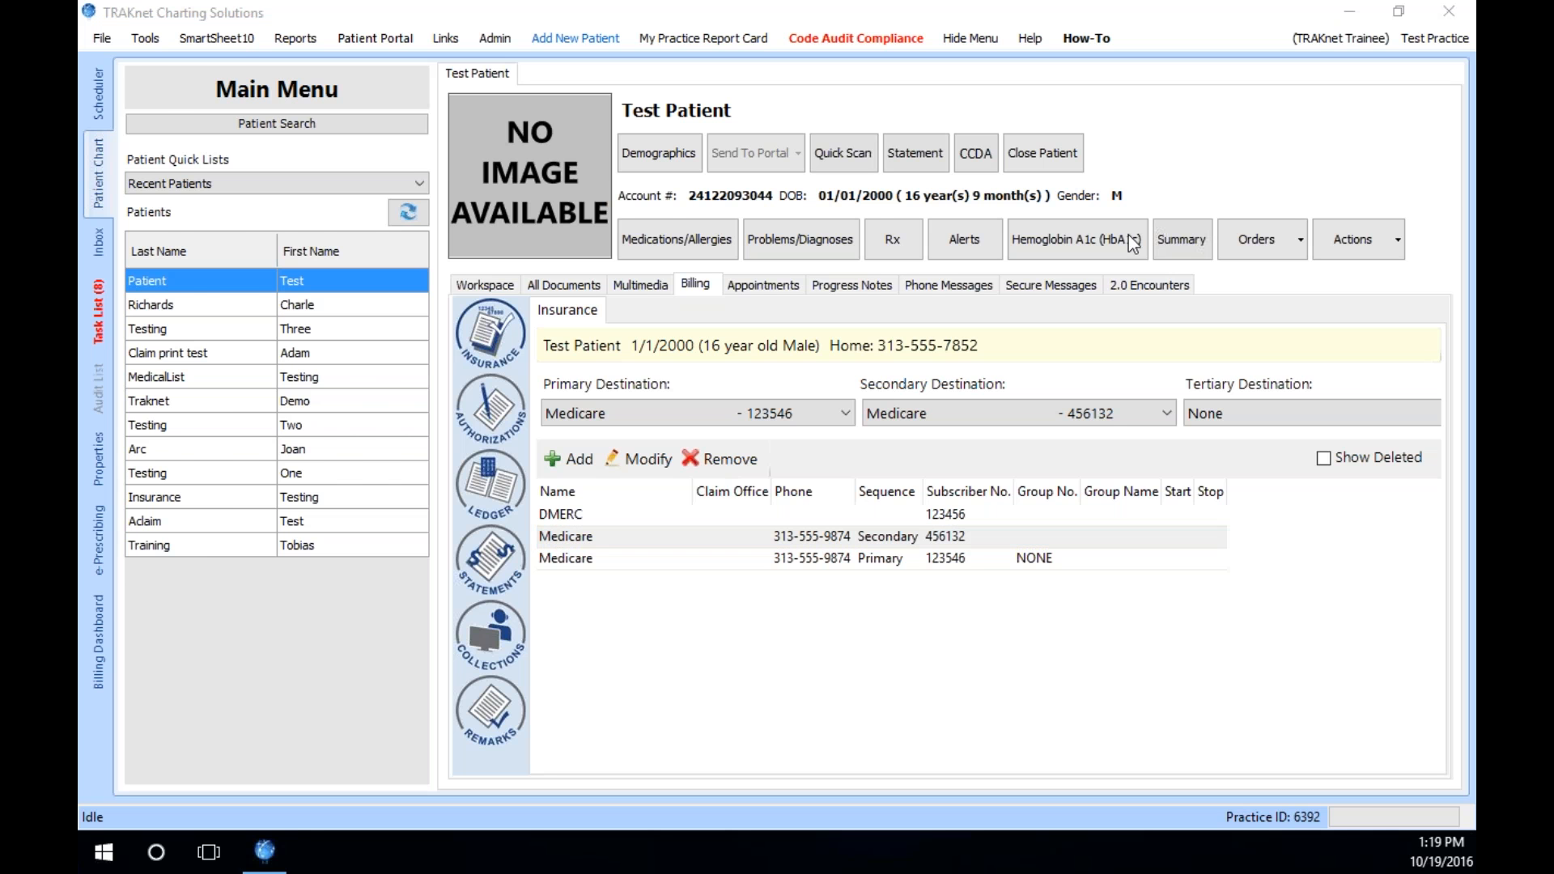
- Start a provider adjustment in the billing payments and search its charges by last name for "test"
click(99, 627)
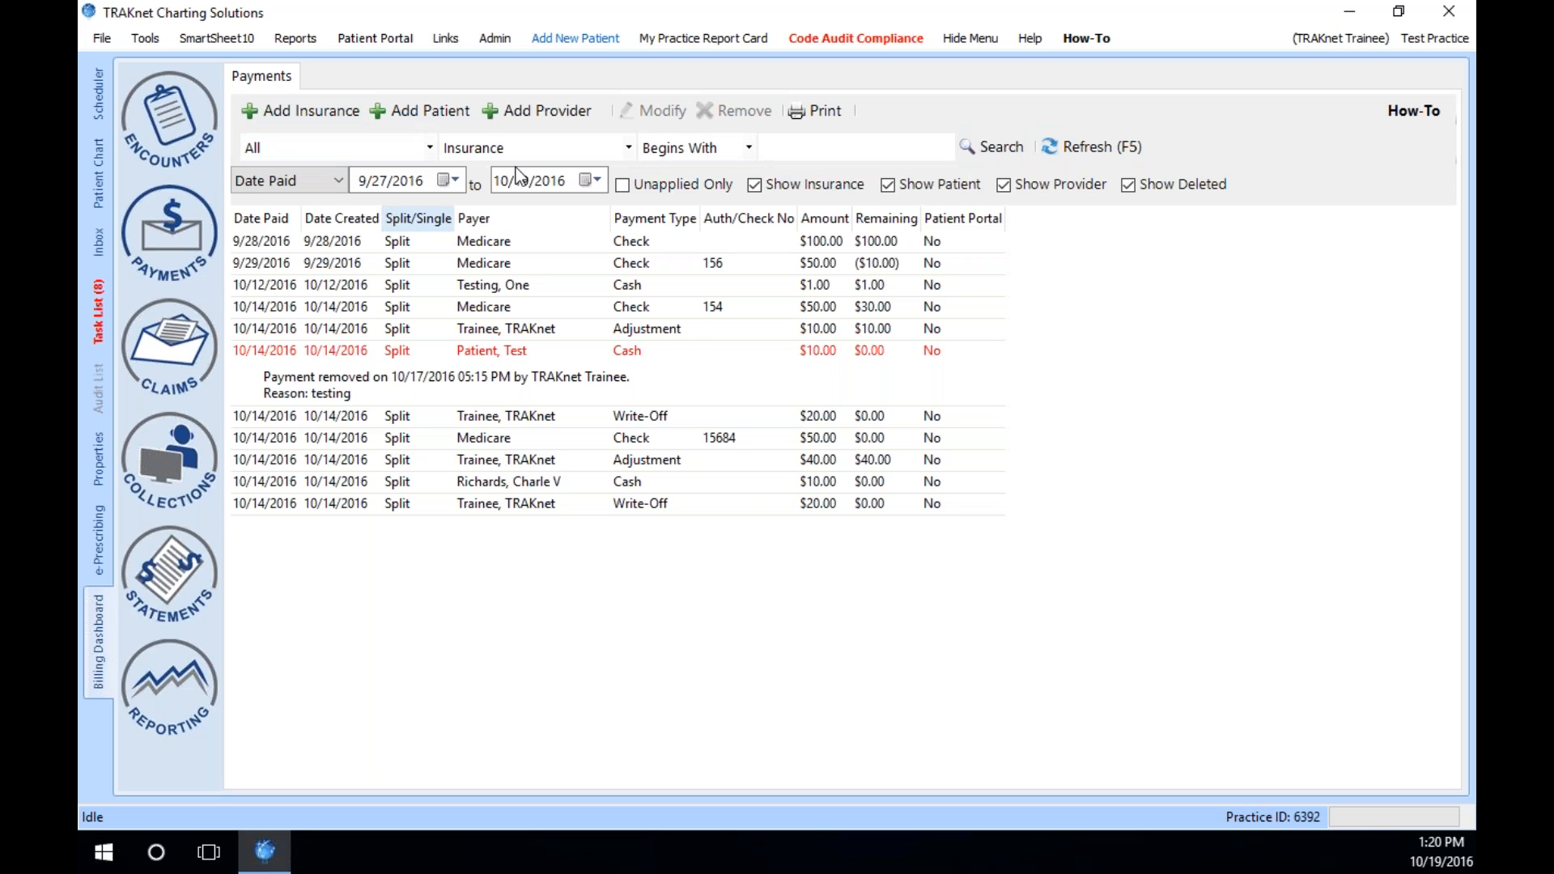
click(522, 111)
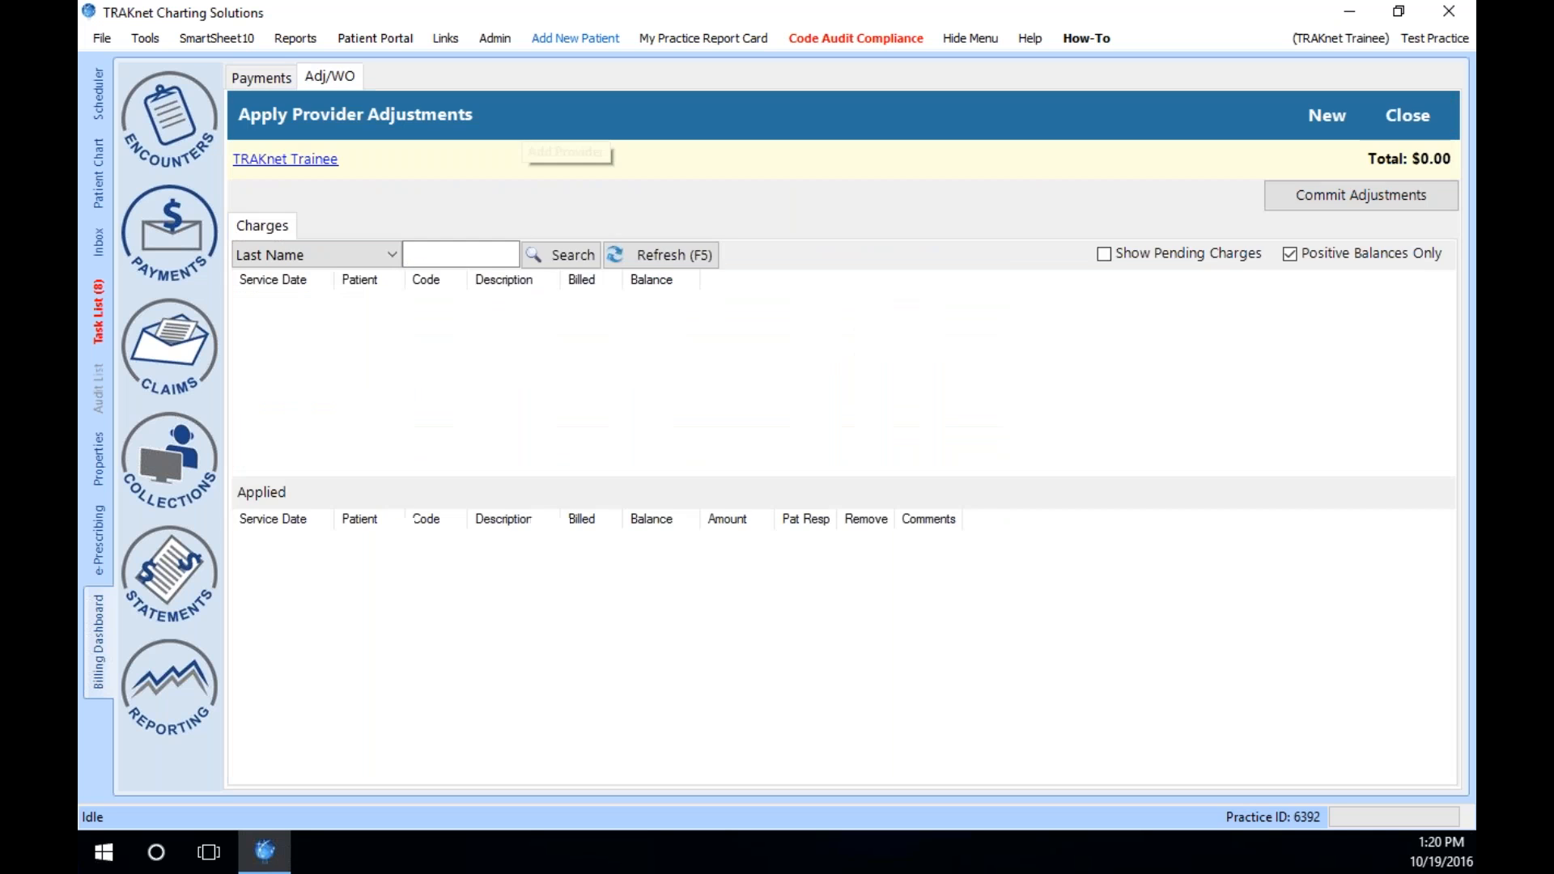
click(483, 254)
text(test)
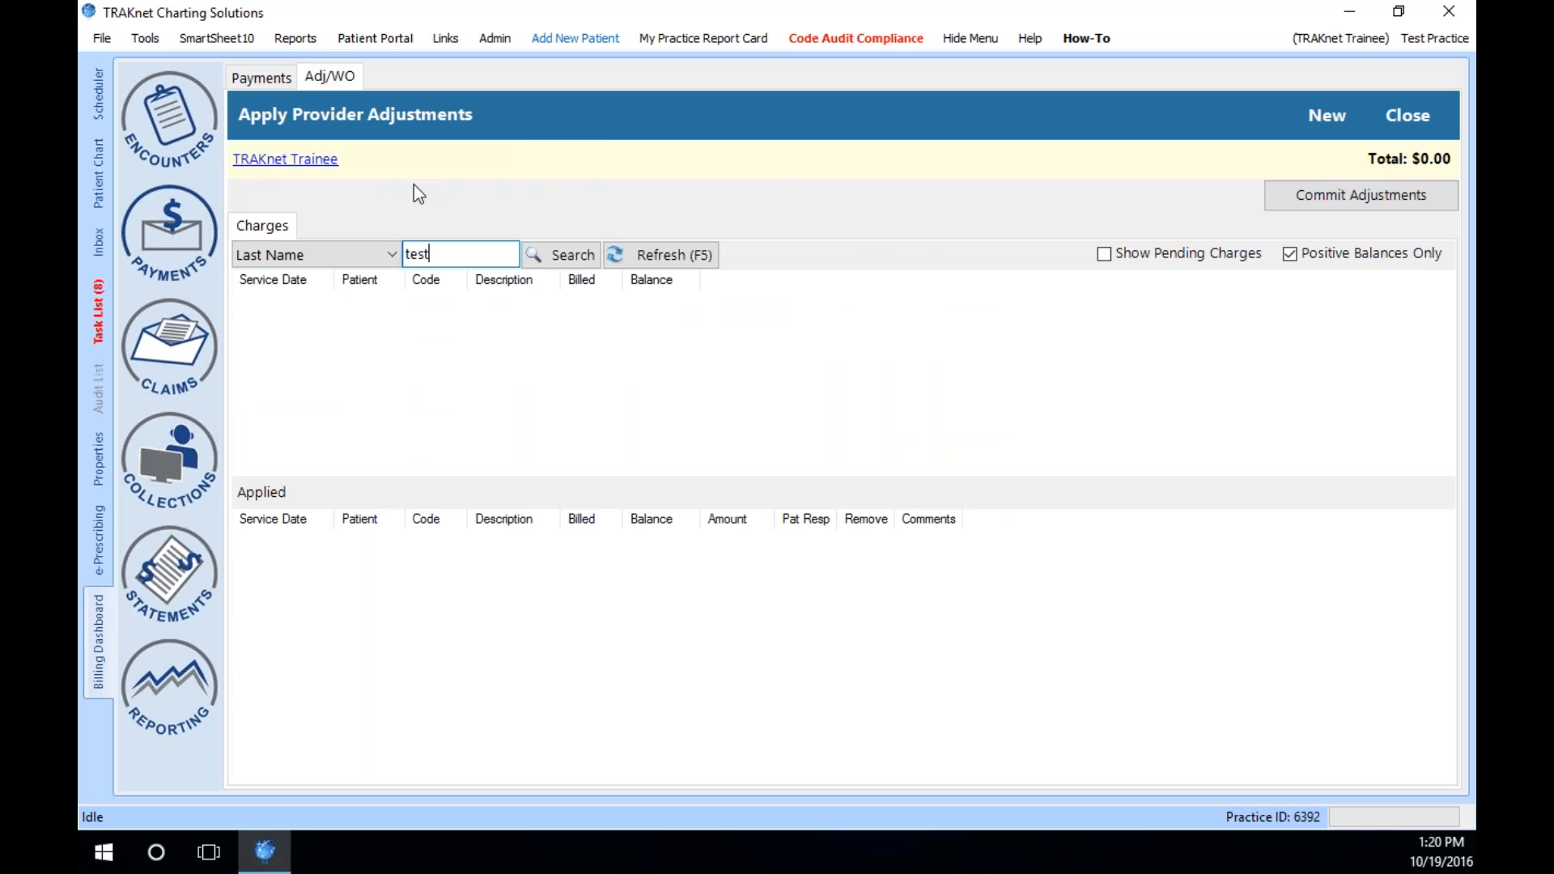
click(547, 259)
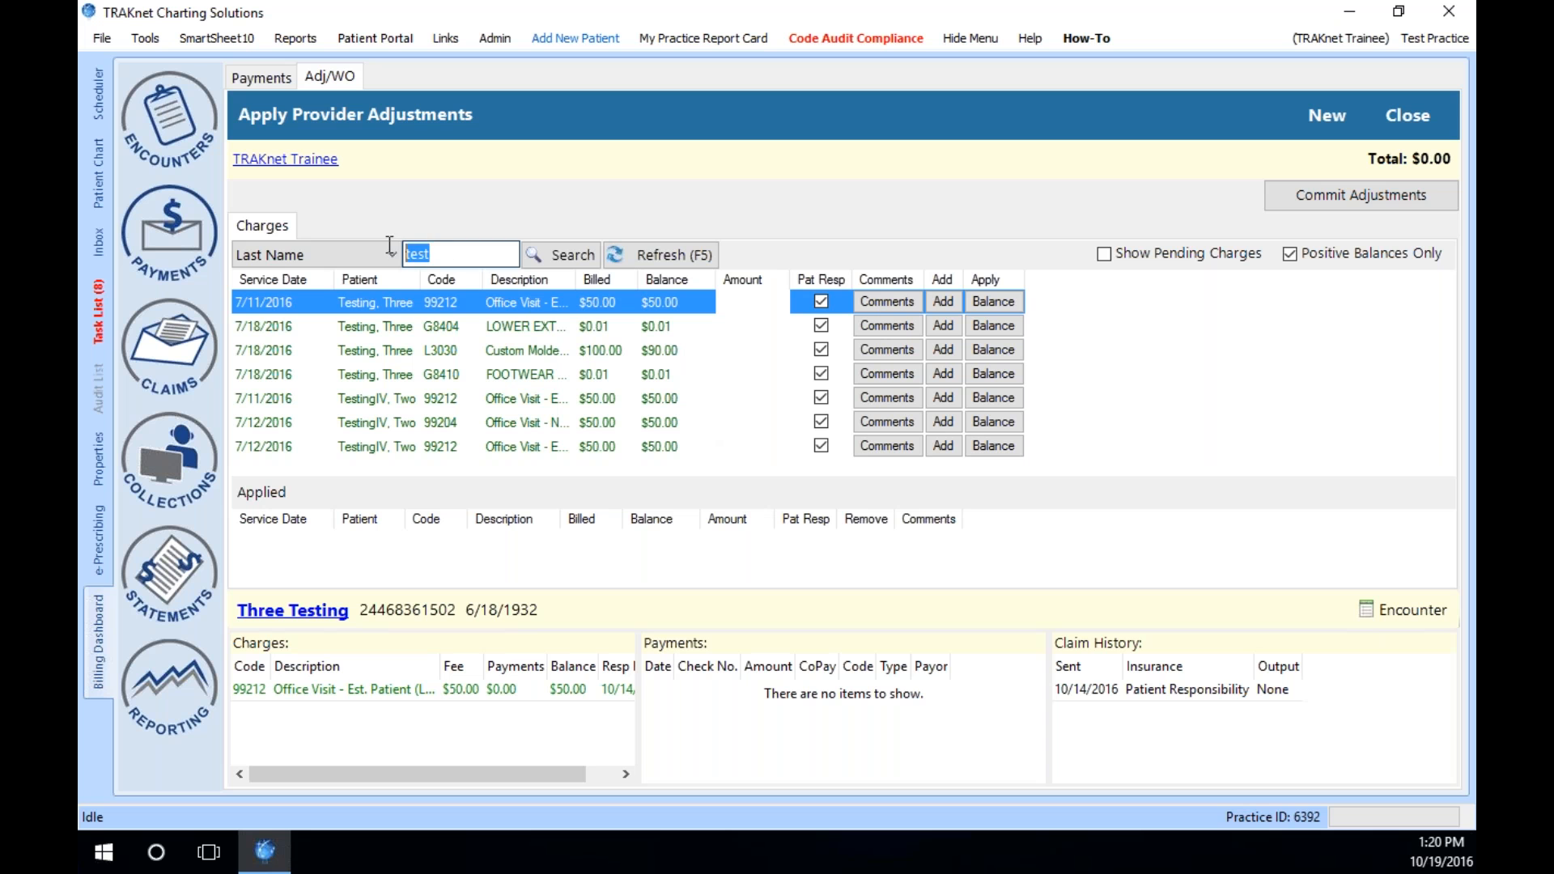
- Search the adjustment's charges by last name for "pati"
double_click(416, 254)
text(pati)
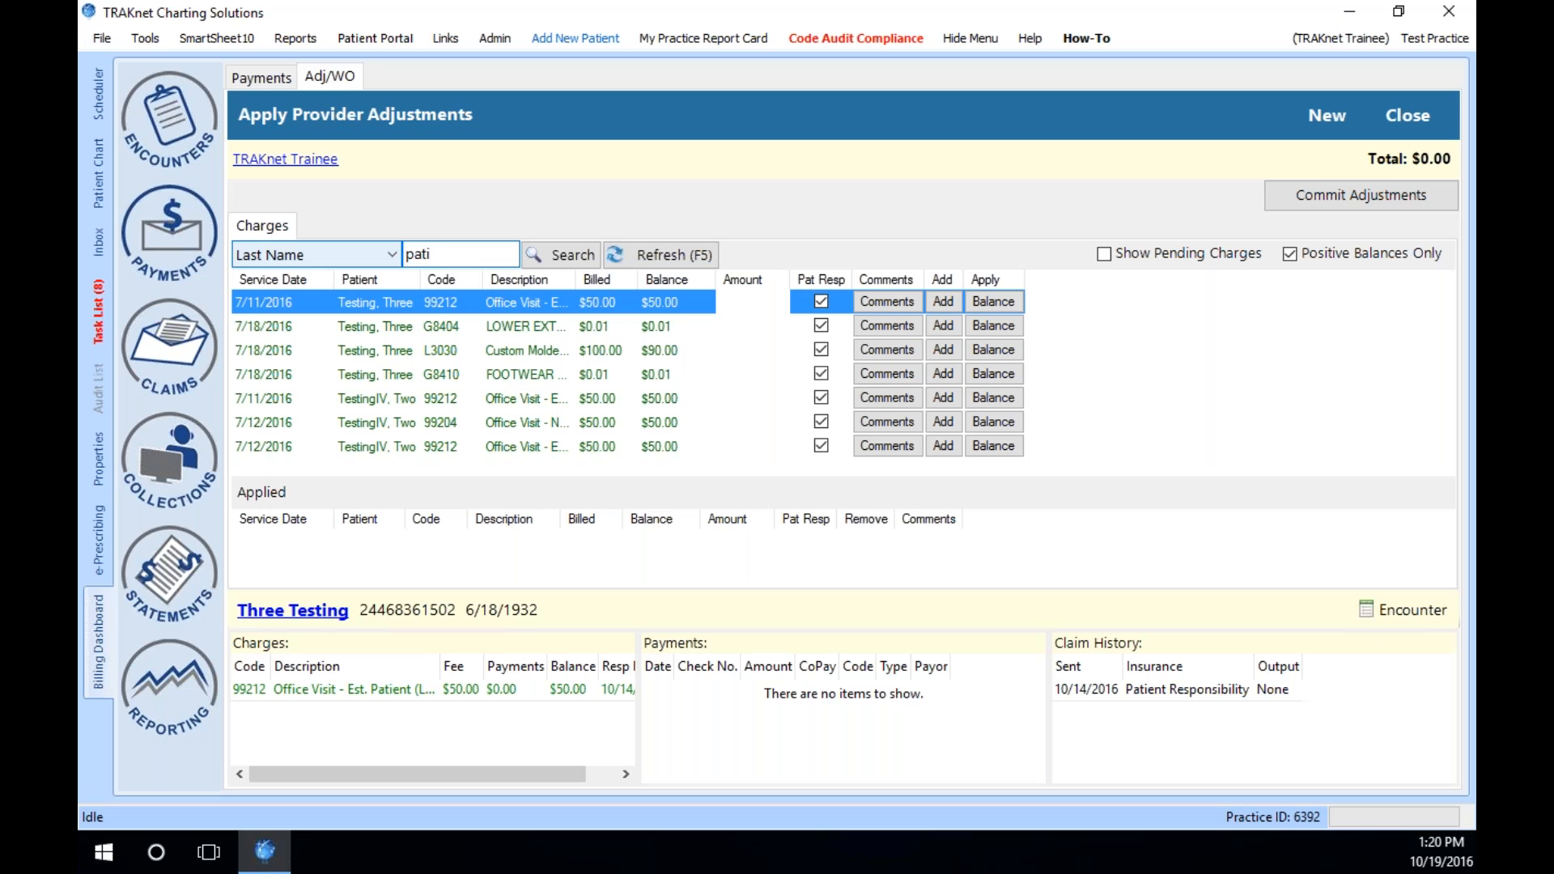
click(580, 252)
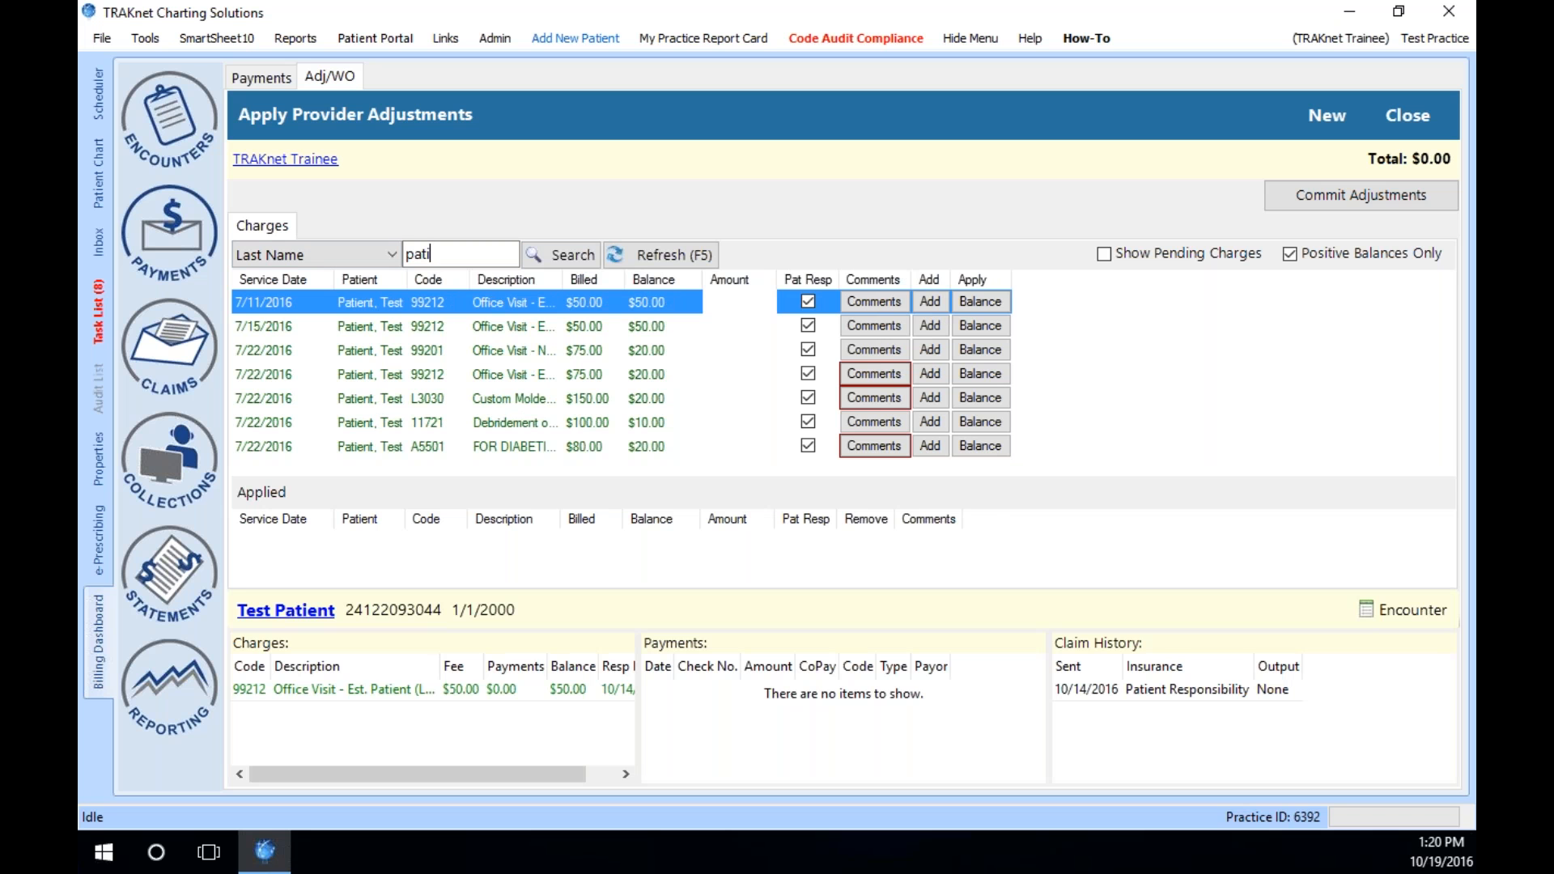
- Check the recent patients in the patient chart and search the adjustment's charges by last name for "testing"
double_click(418, 254)
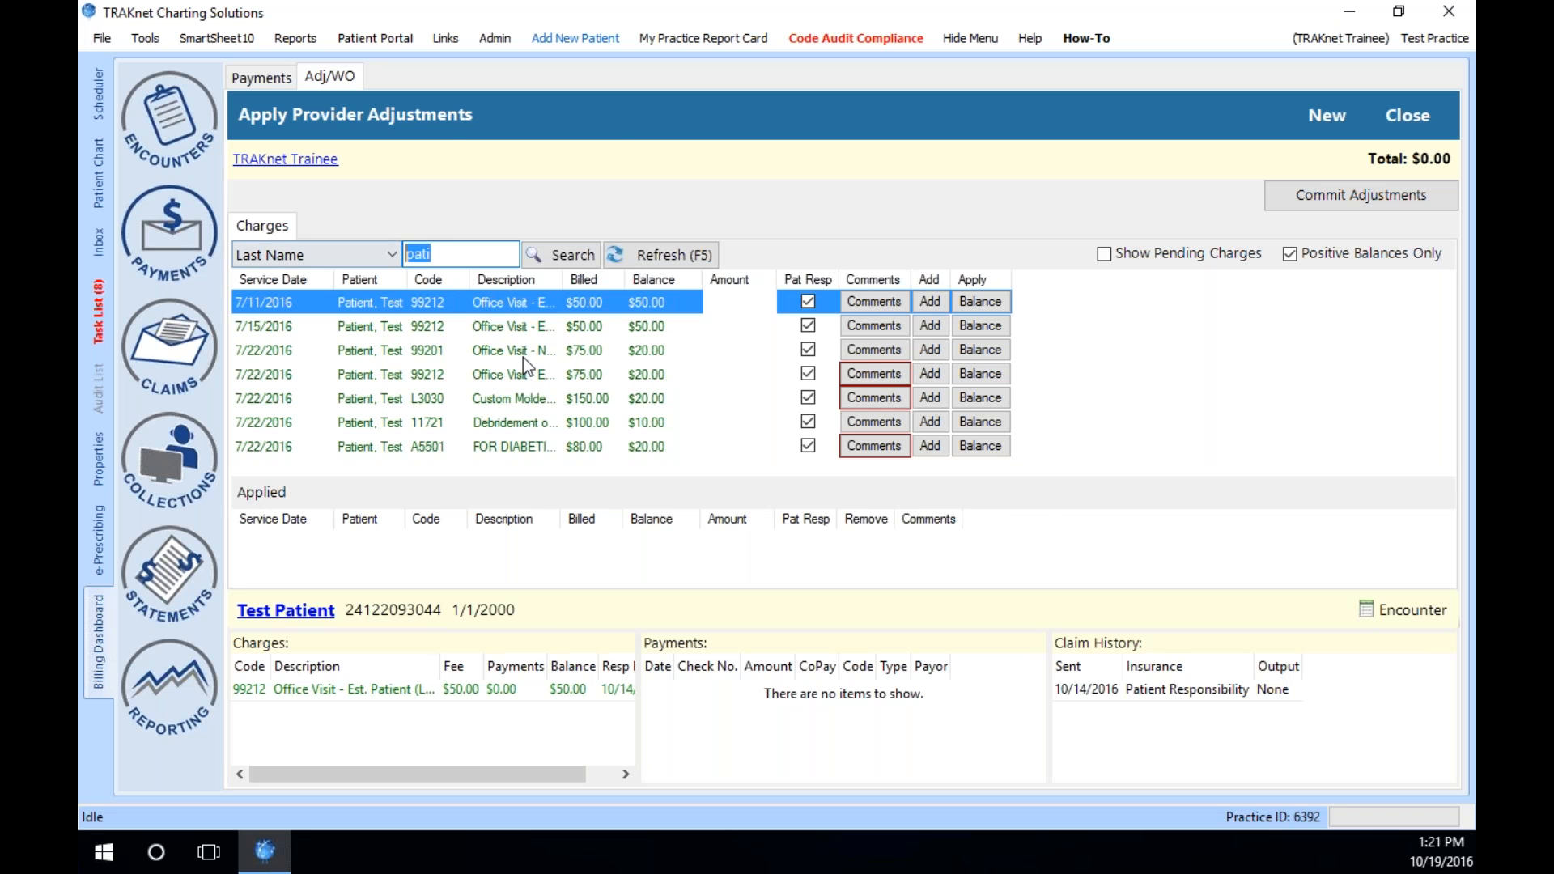
click(97, 179)
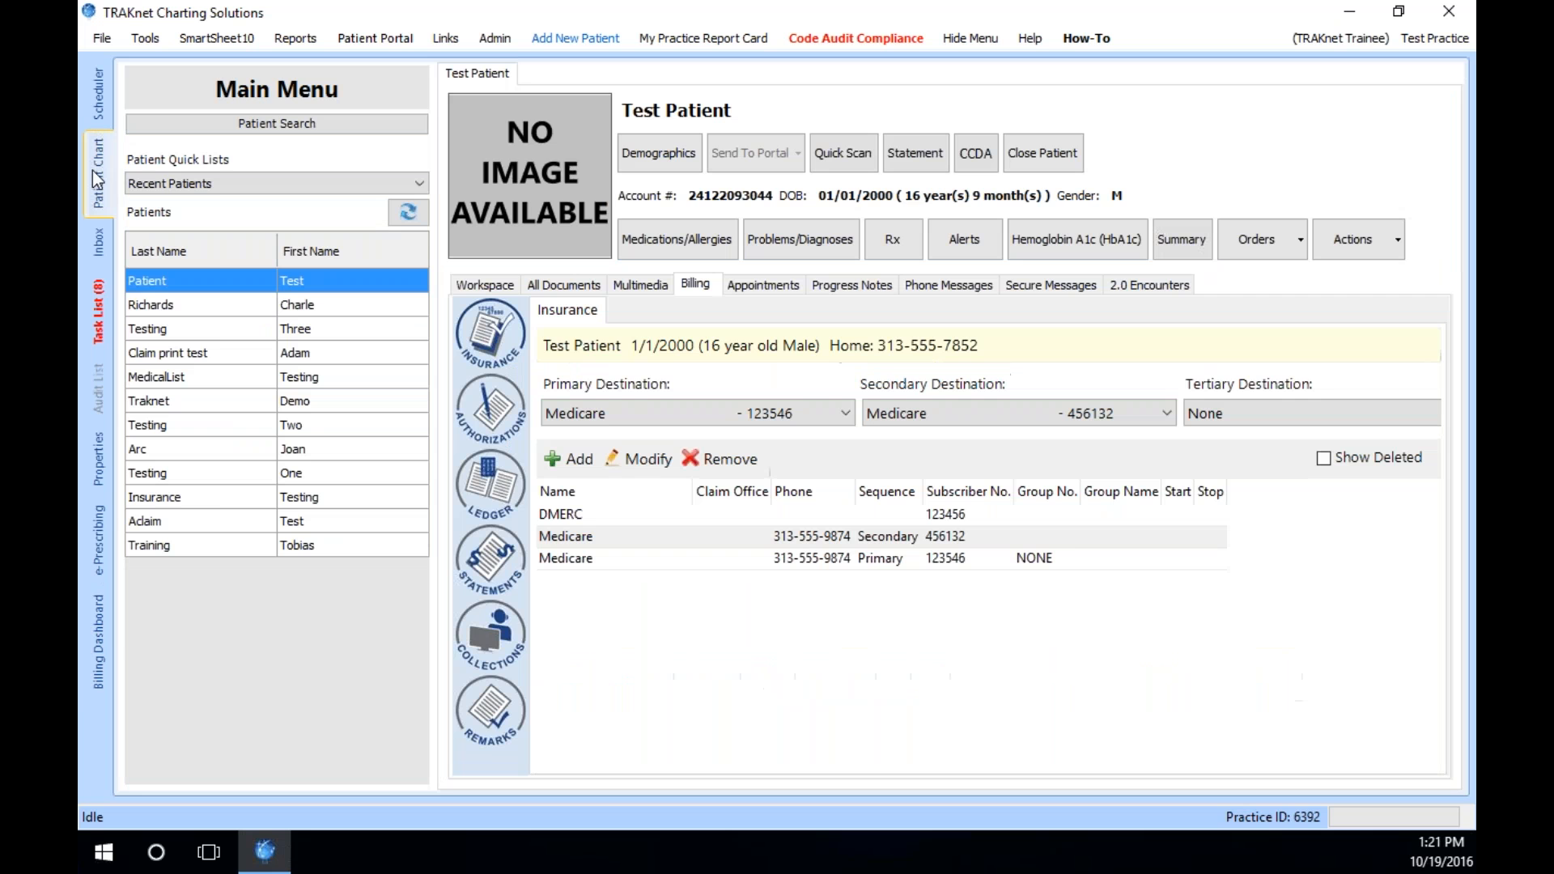
click(99, 625)
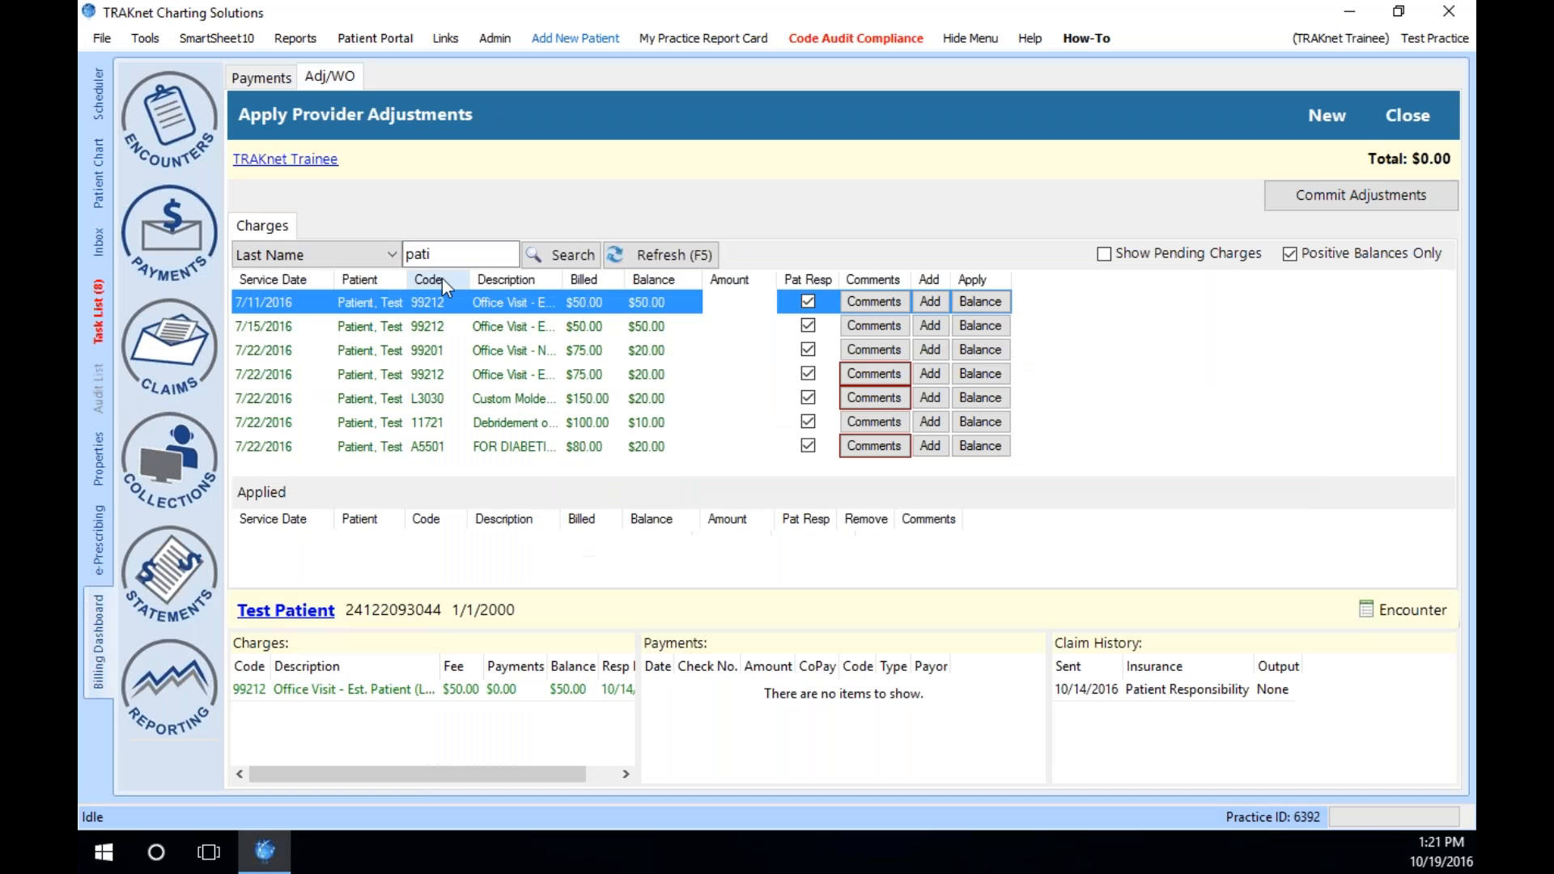
double_click(420, 254)
text(test)
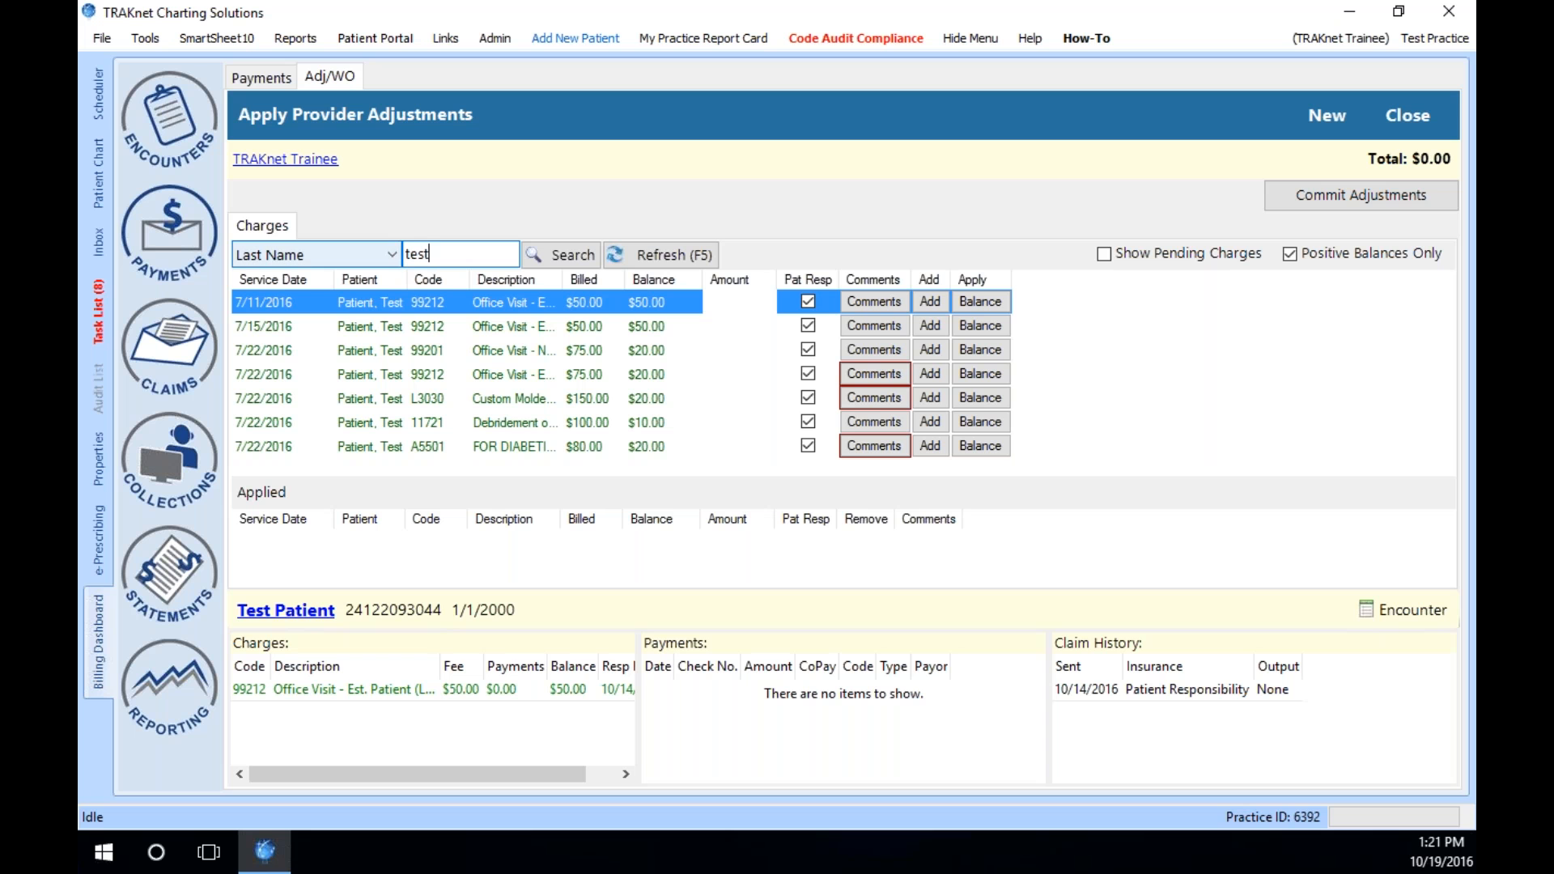
text(ing)
click(558, 257)
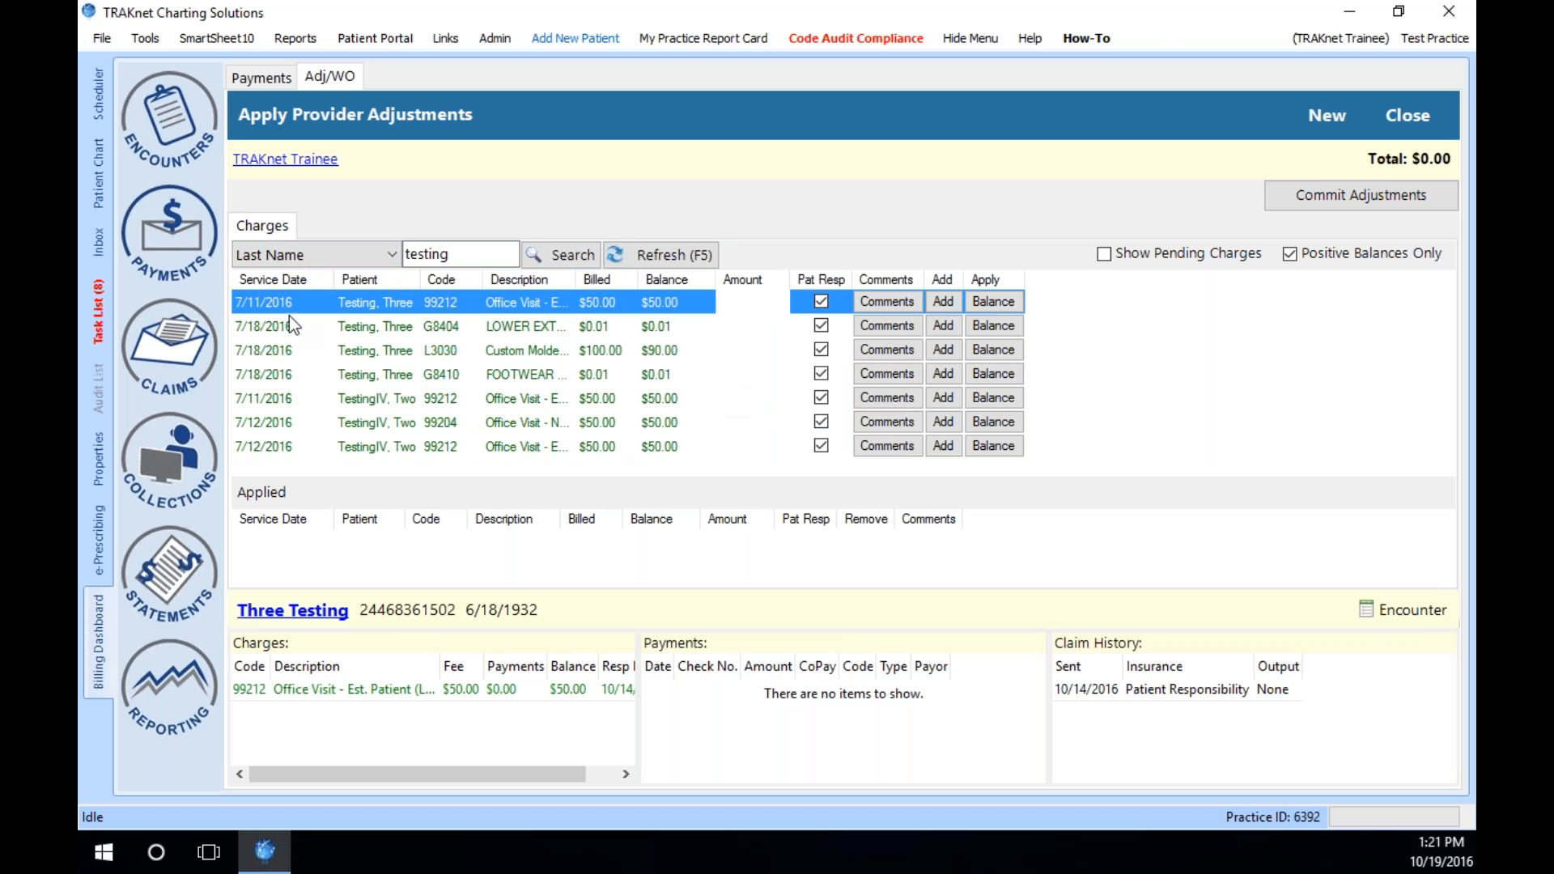
- Consult the recent patients list again and search the adjustment's charges by last name for "training"
click(100, 194)
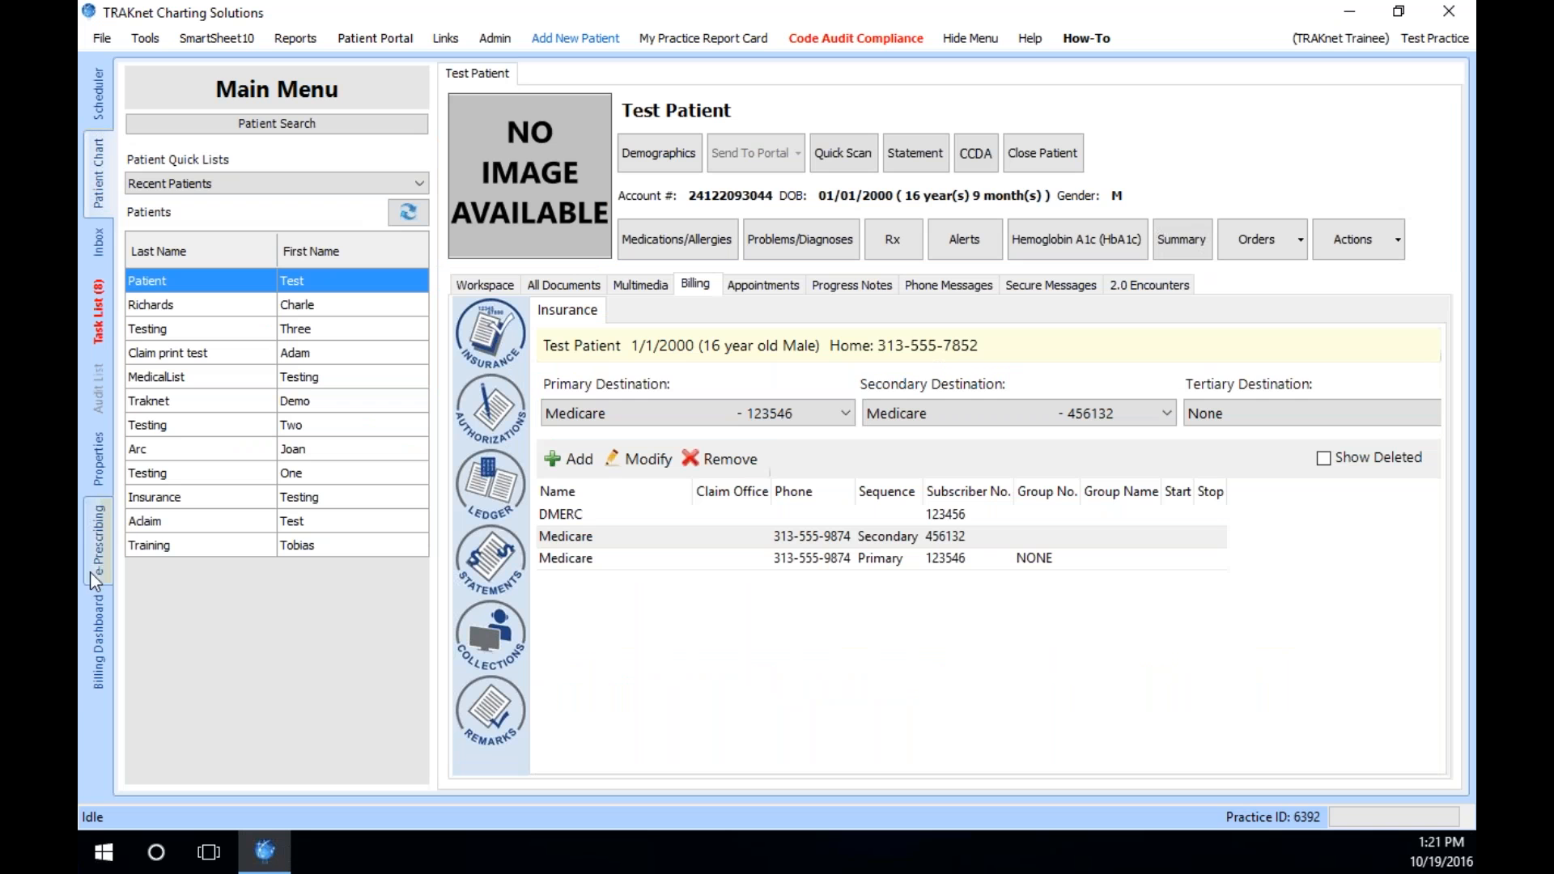
click(98, 643)
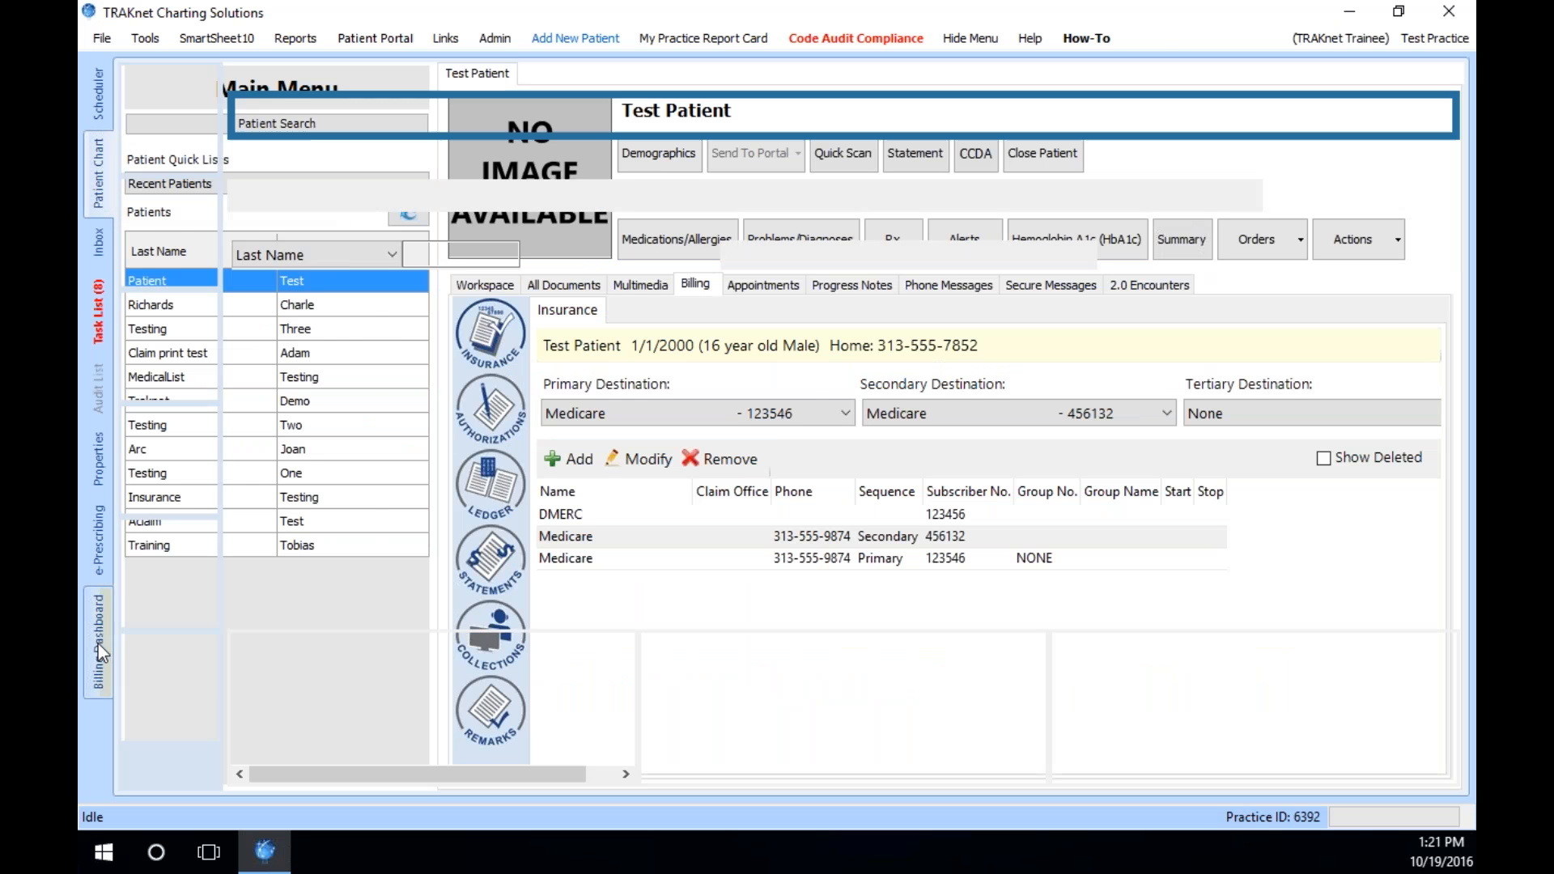
text(training)
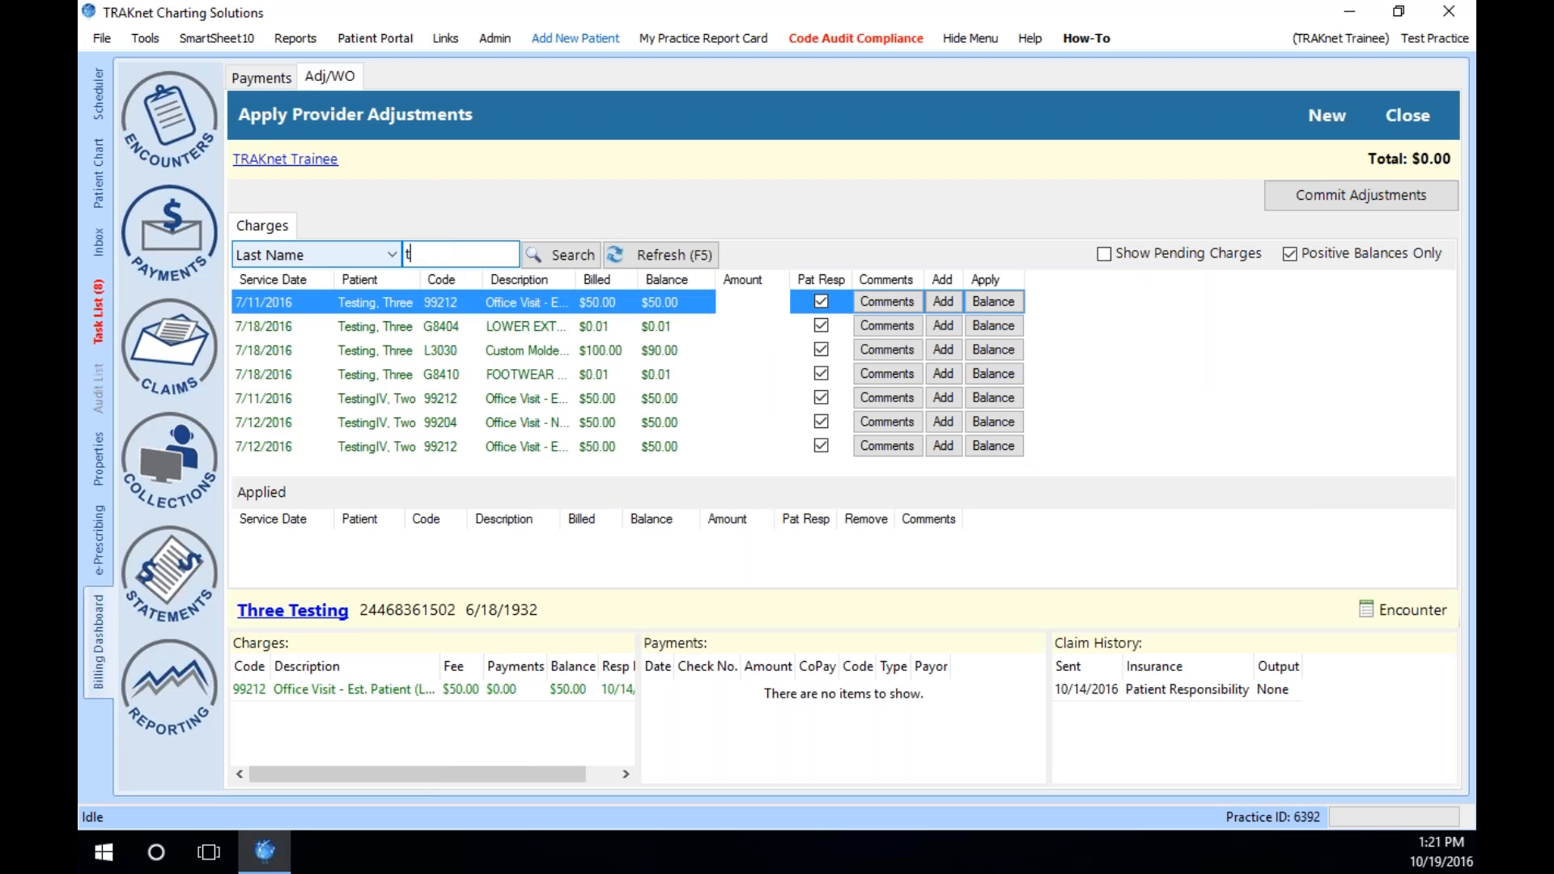
key(Return)
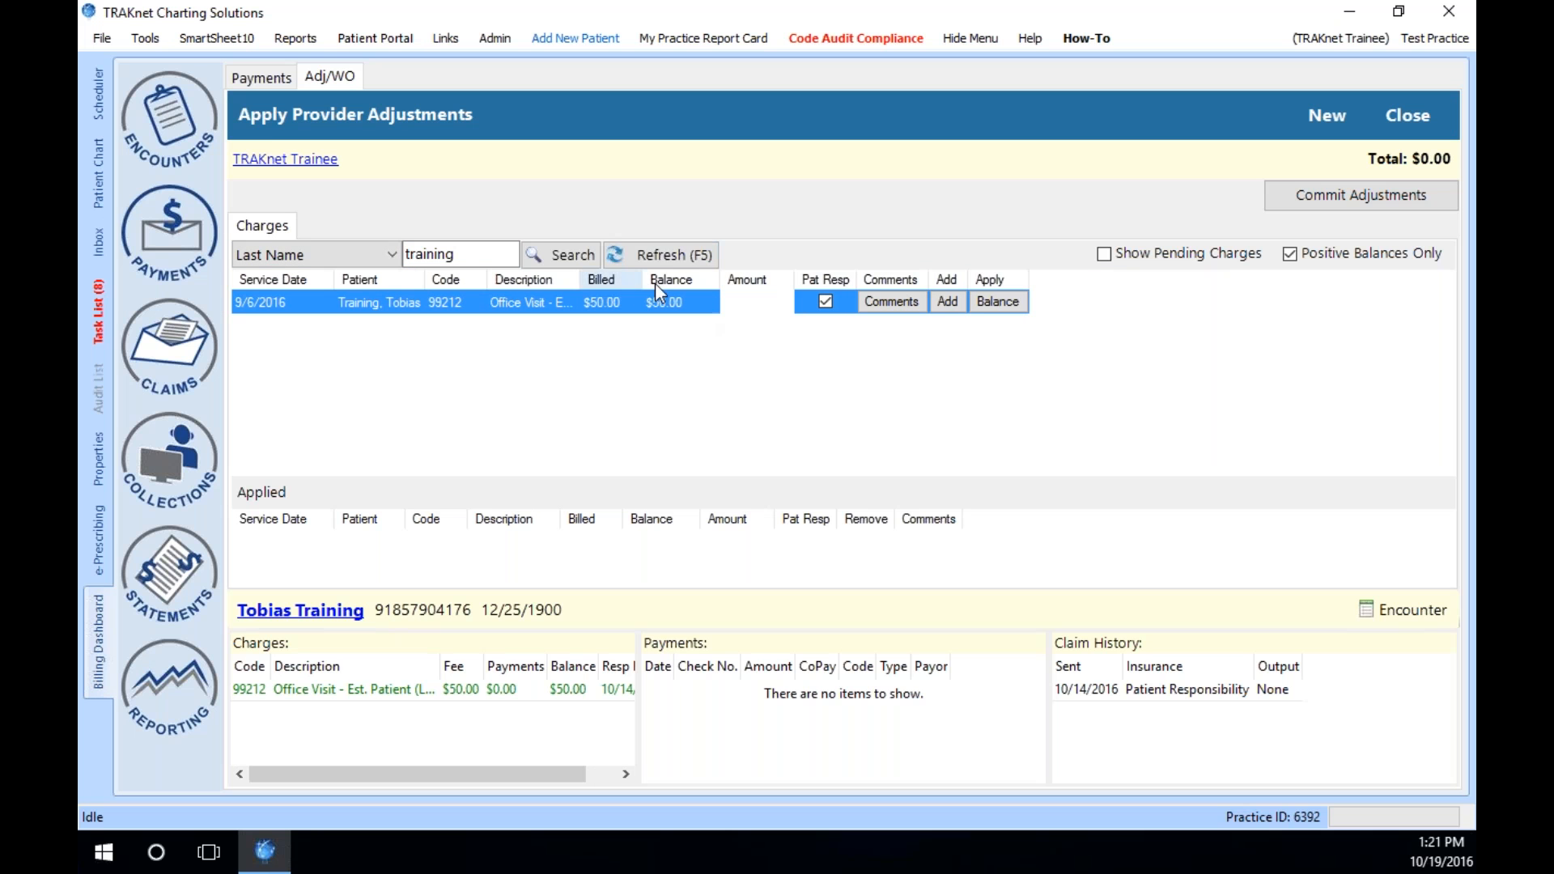
- Add a -10 adjustment to the 9/6/2016 office visit charge 99212 and proceed to the adjustment's payment details for committing
click(730, 304)
text(-10)
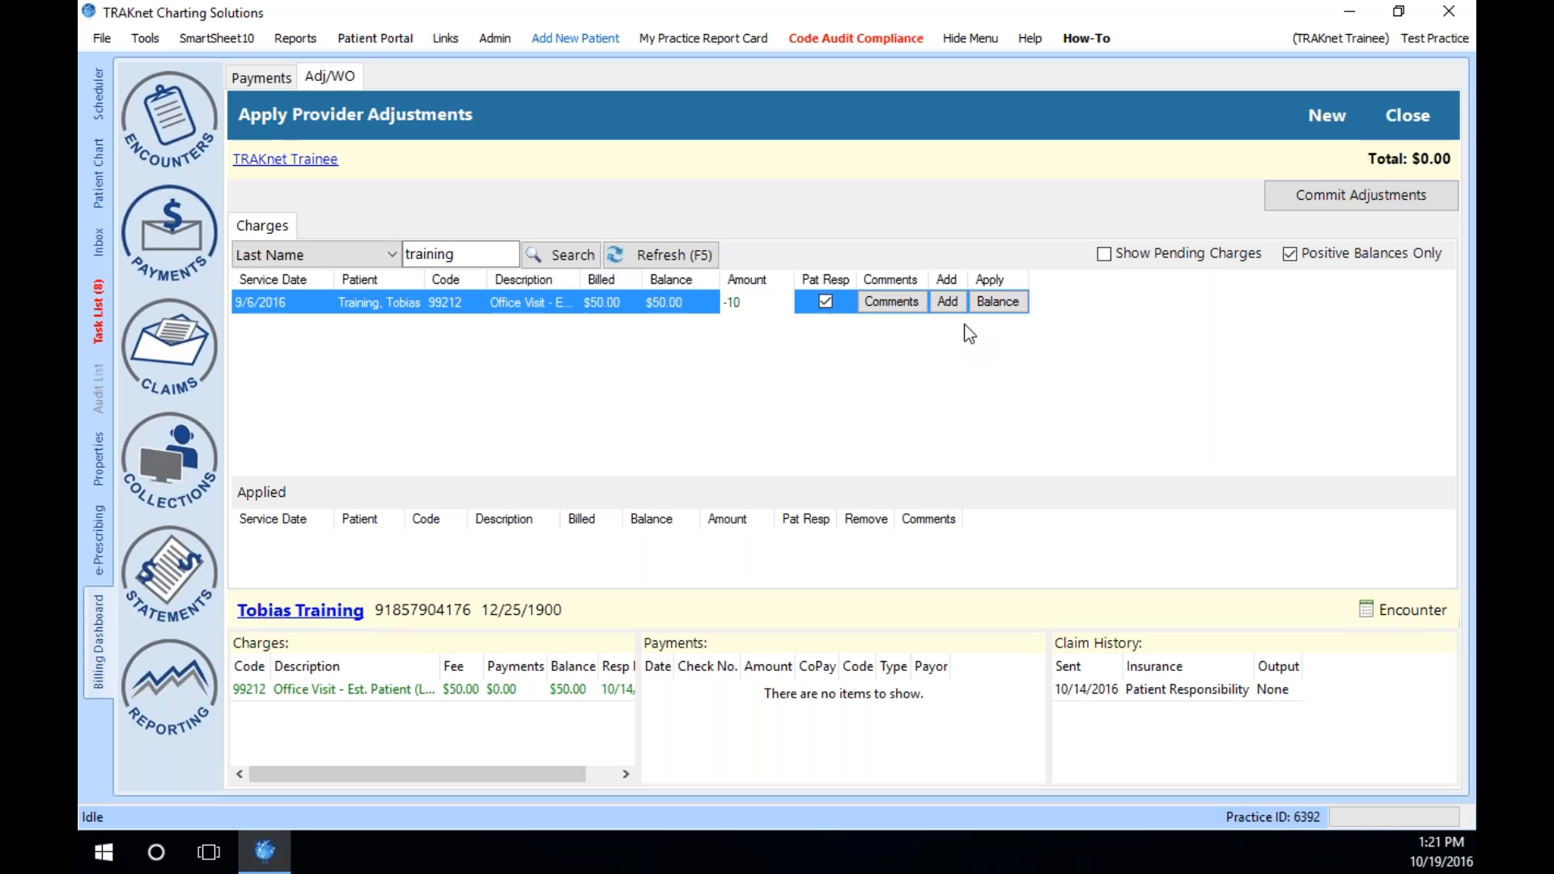
click(948, 302)
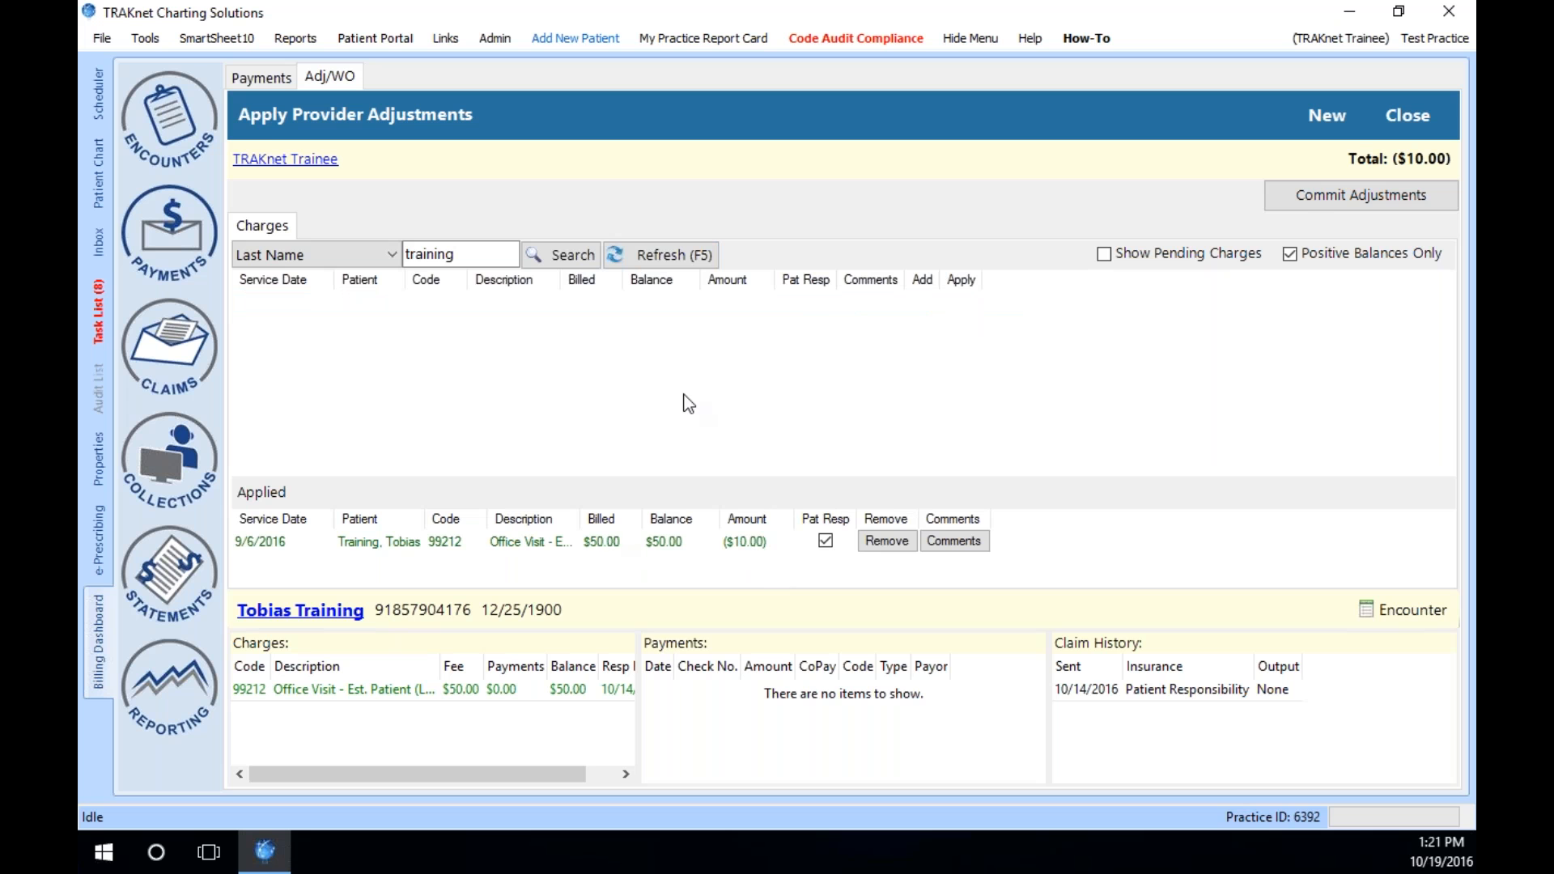
click(1303, 197)
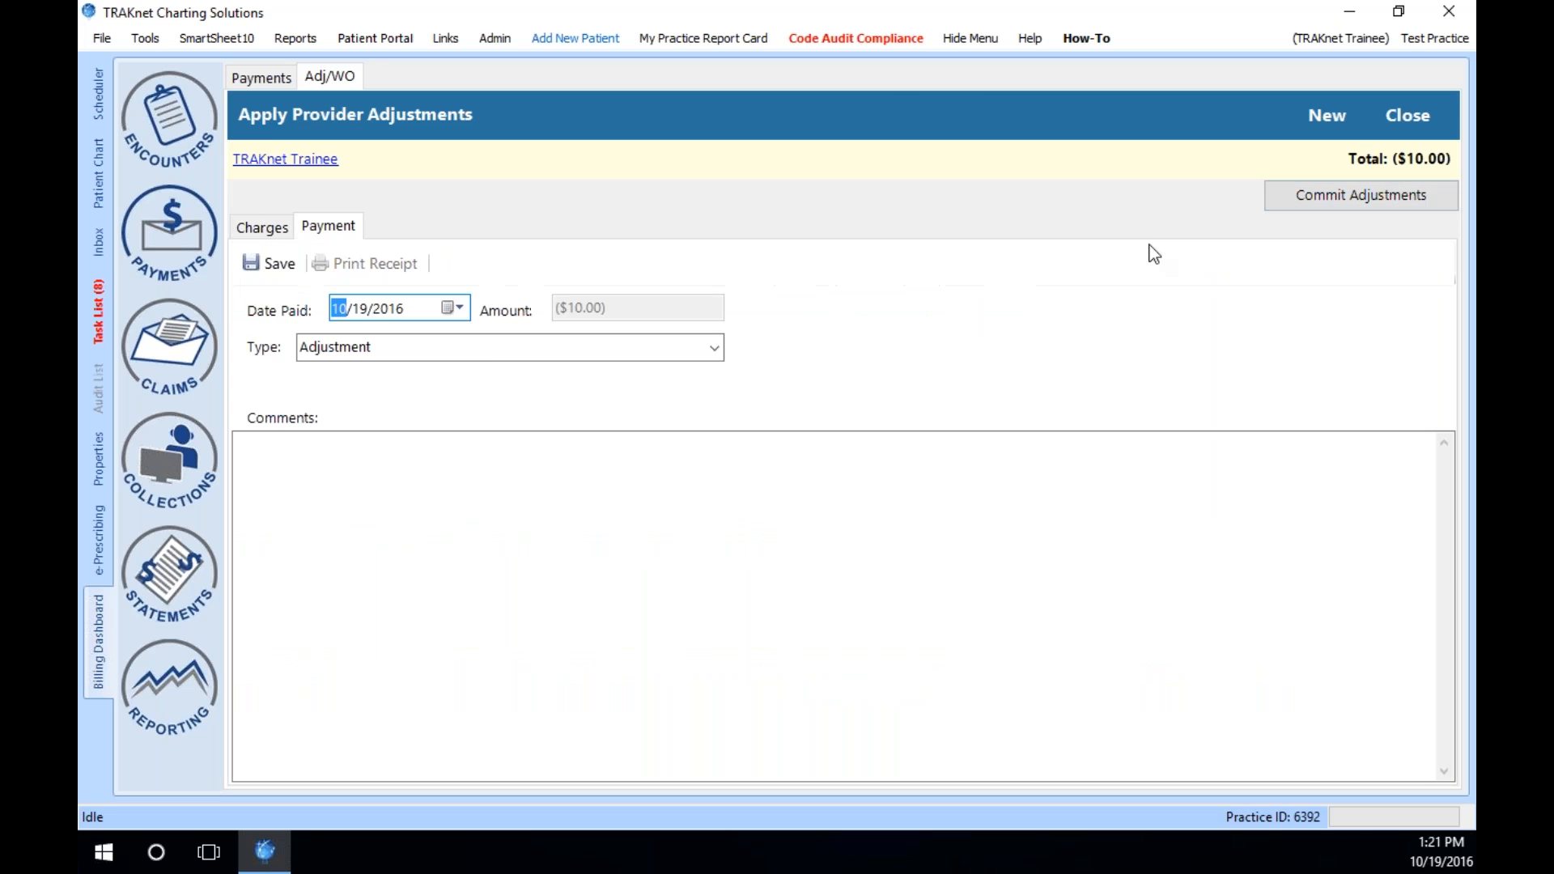
- Review the provider adjustment's type options and close the adjustment without saving it
click(541, 350)
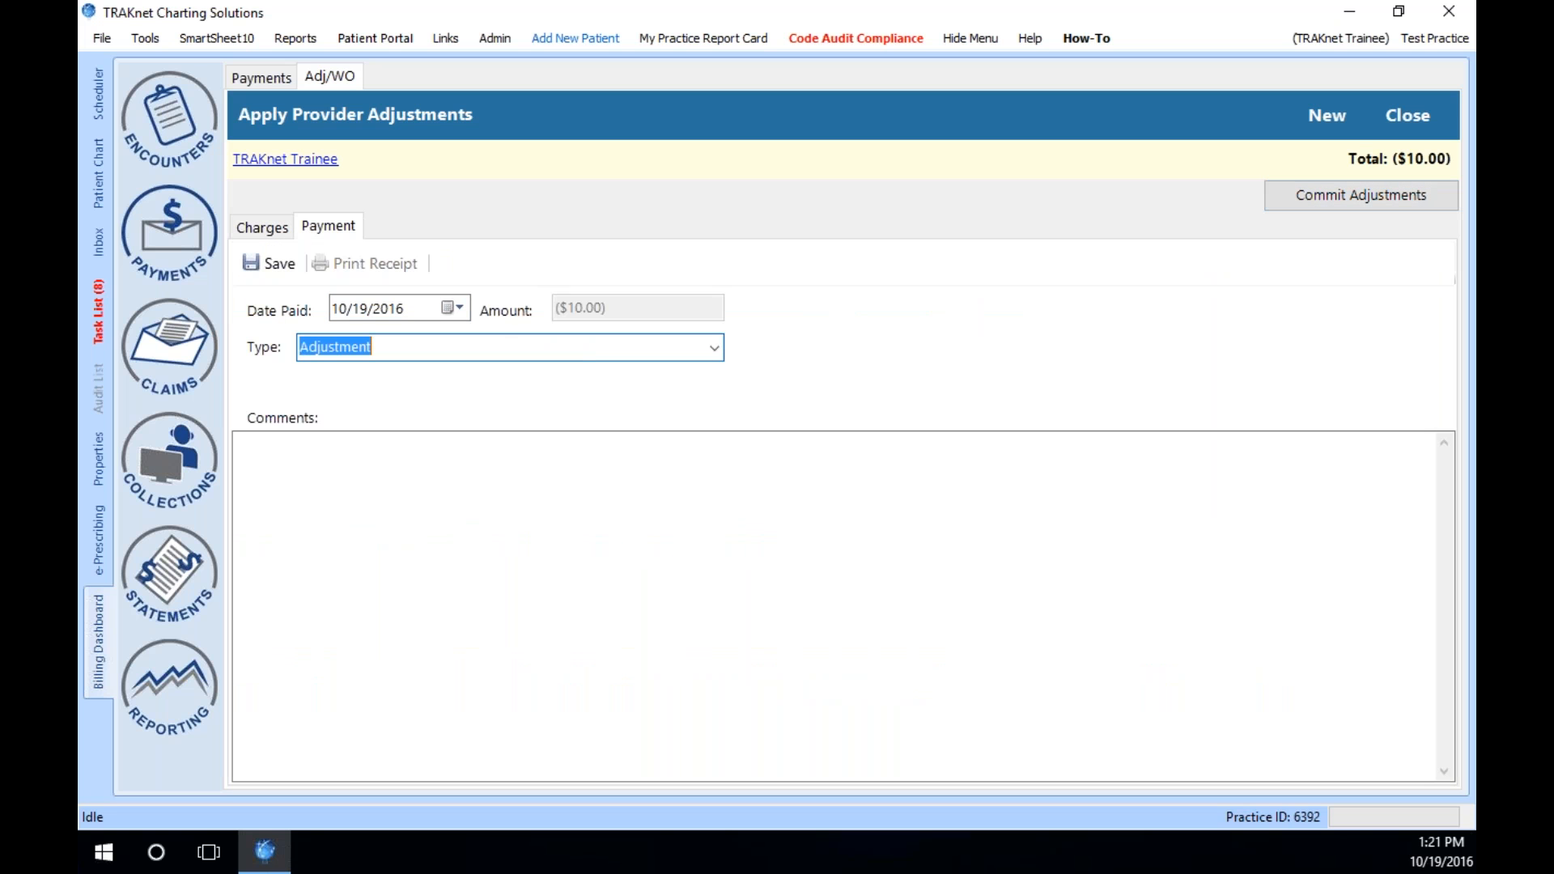
click(717, 349)
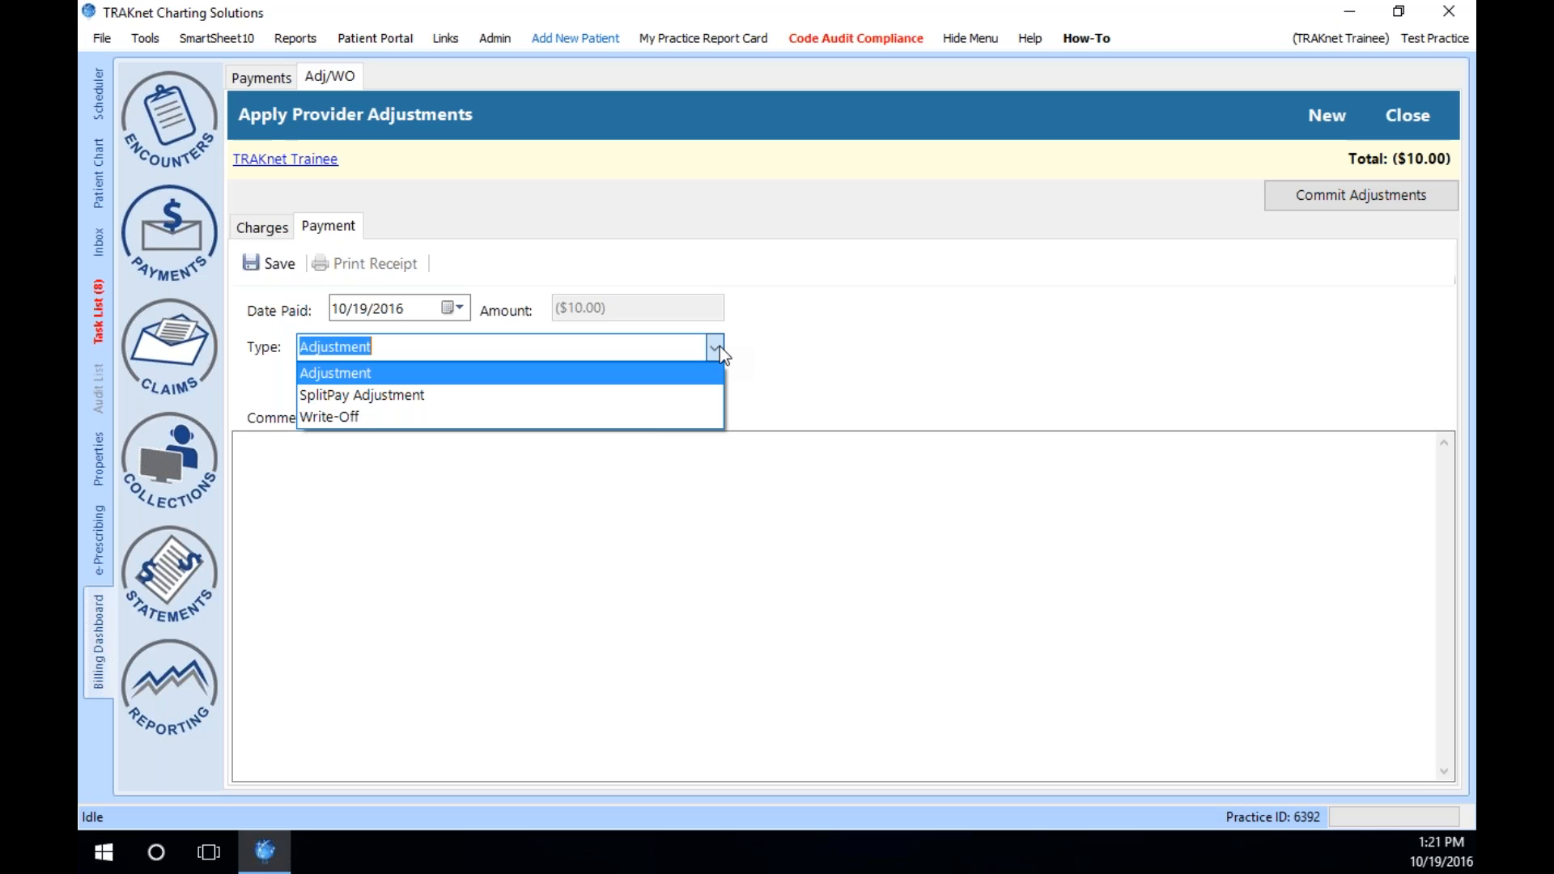
click(717, 348)
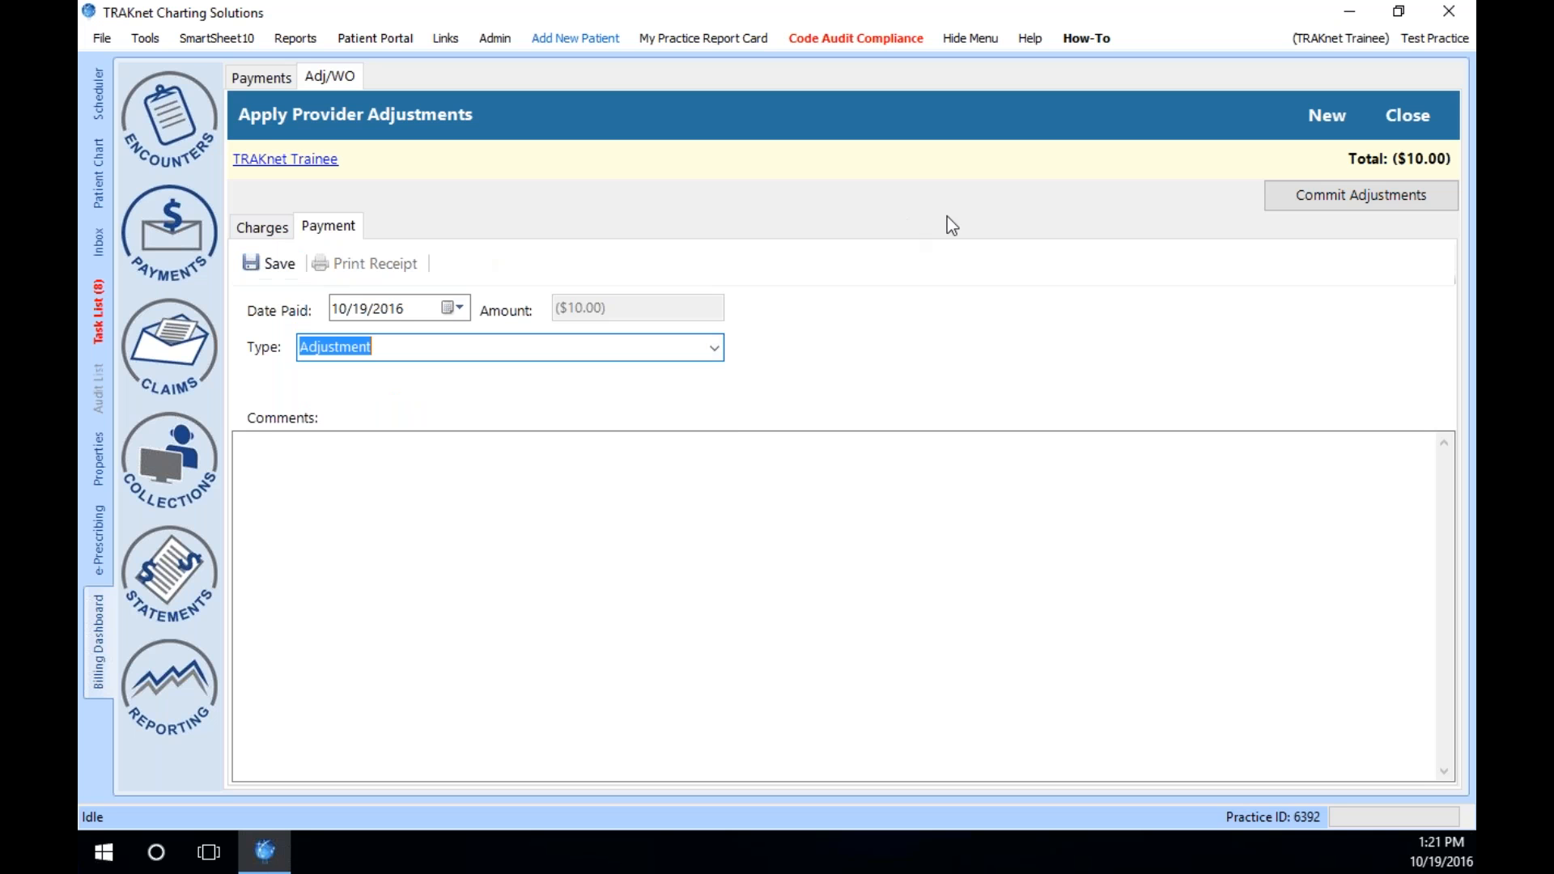
click(1419, 120)
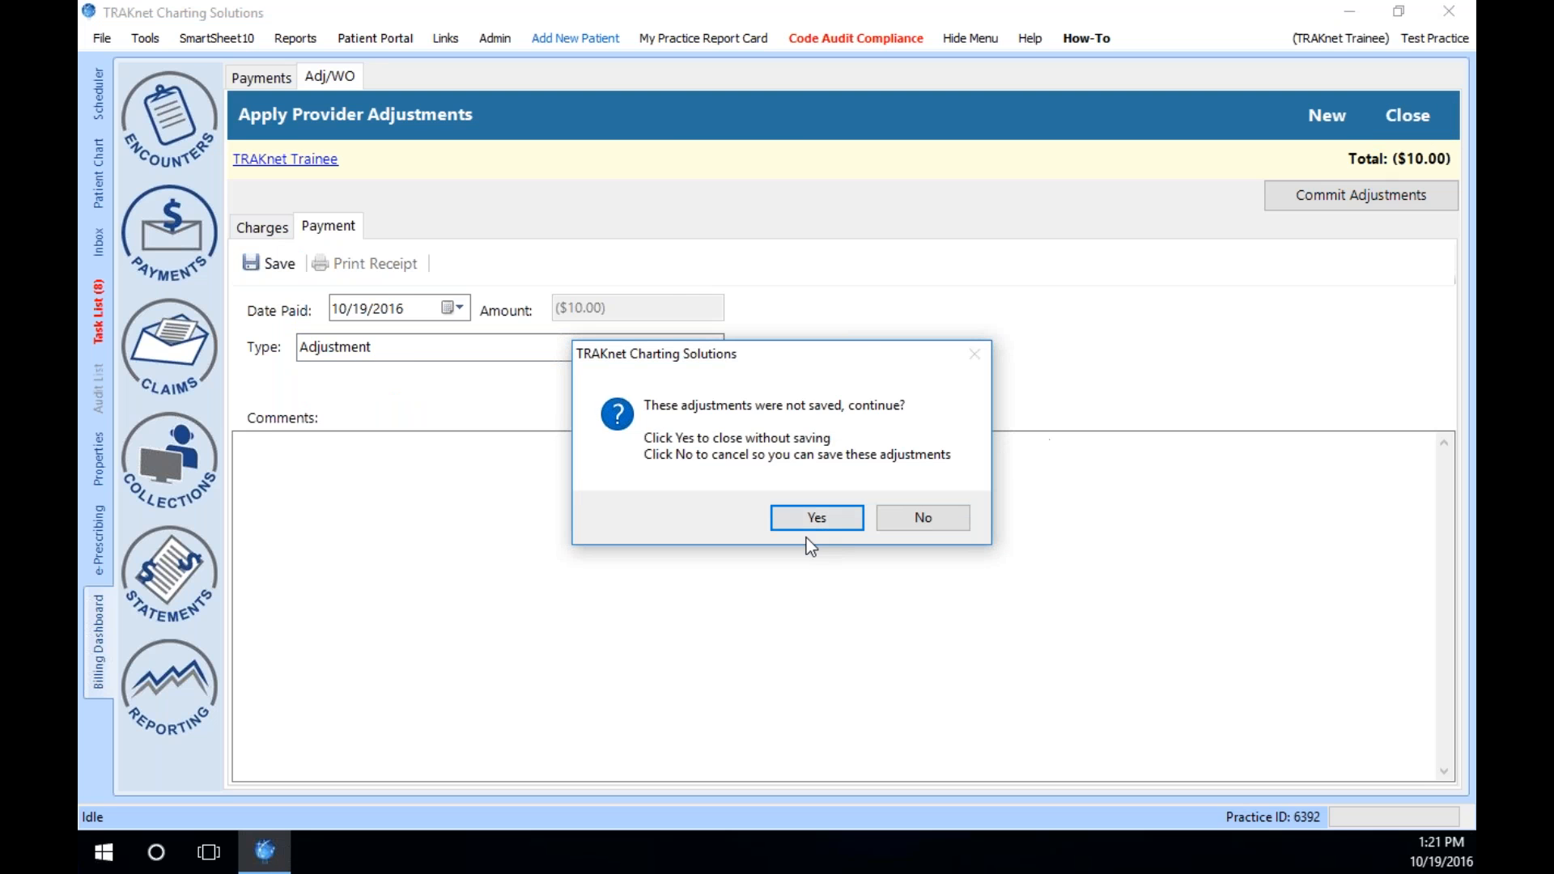
click(834, 519)
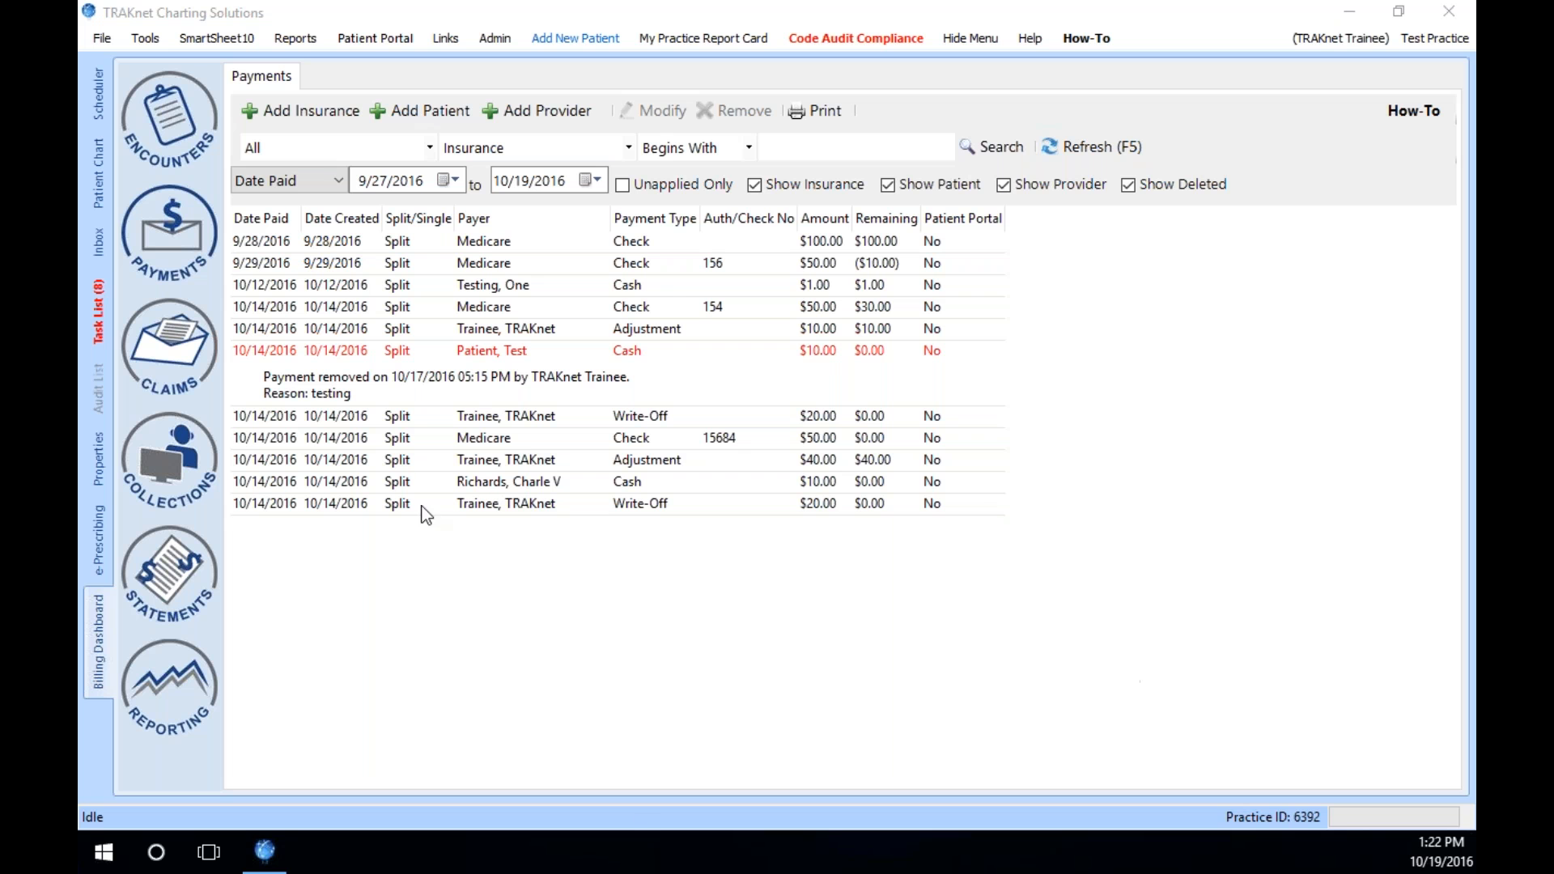
- Check the Auto Adjust setting in the claim details of the charted patient's primary Medicare insurance, leaving the policy unchanged
click(95, 170)
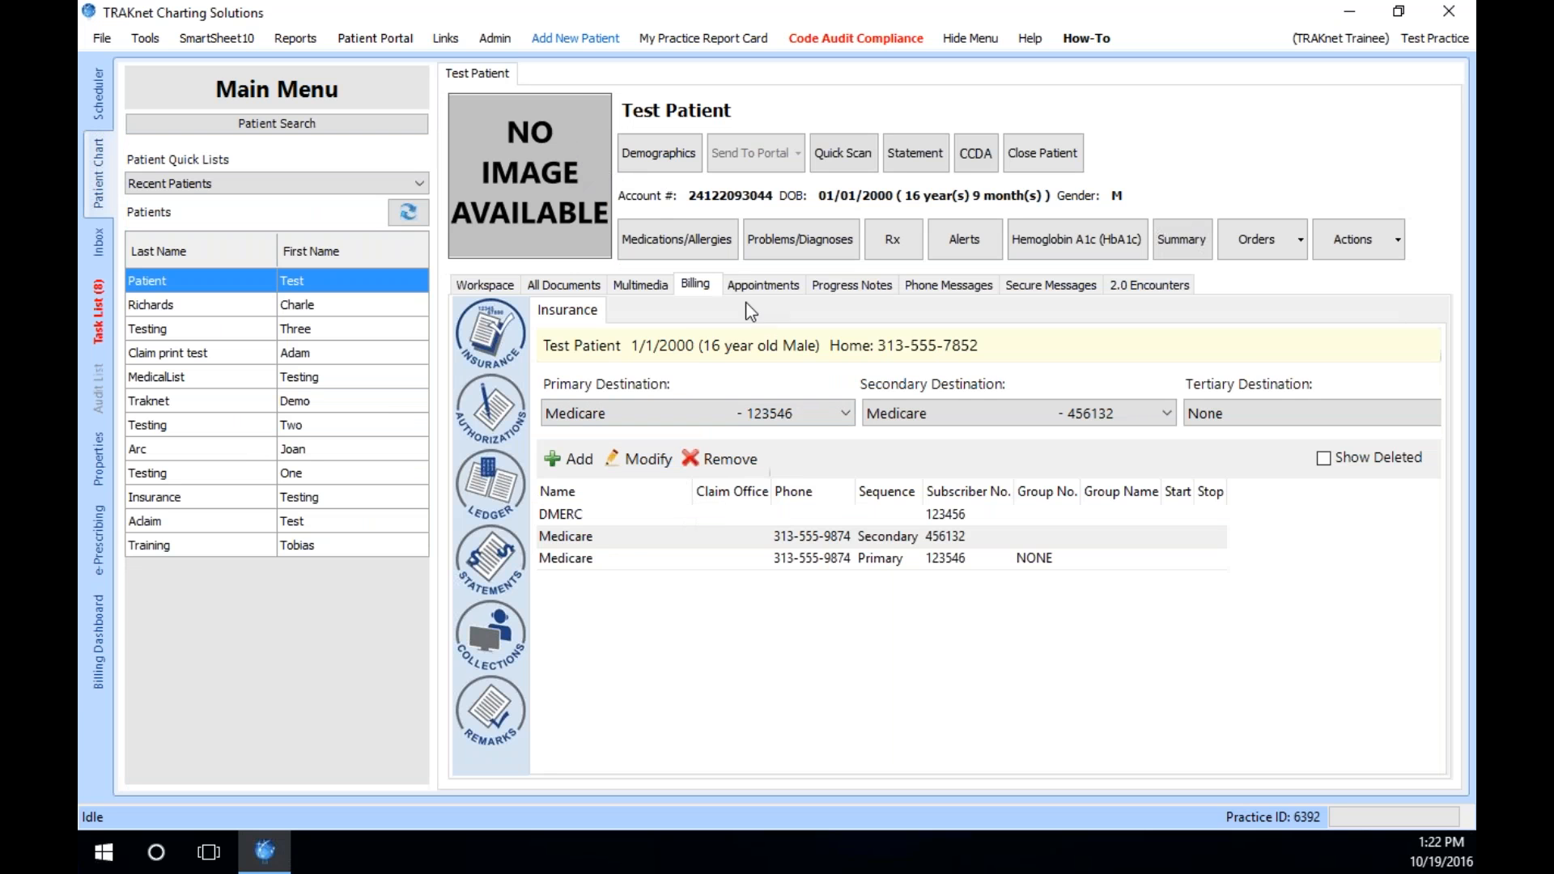
double_click(599, 561)
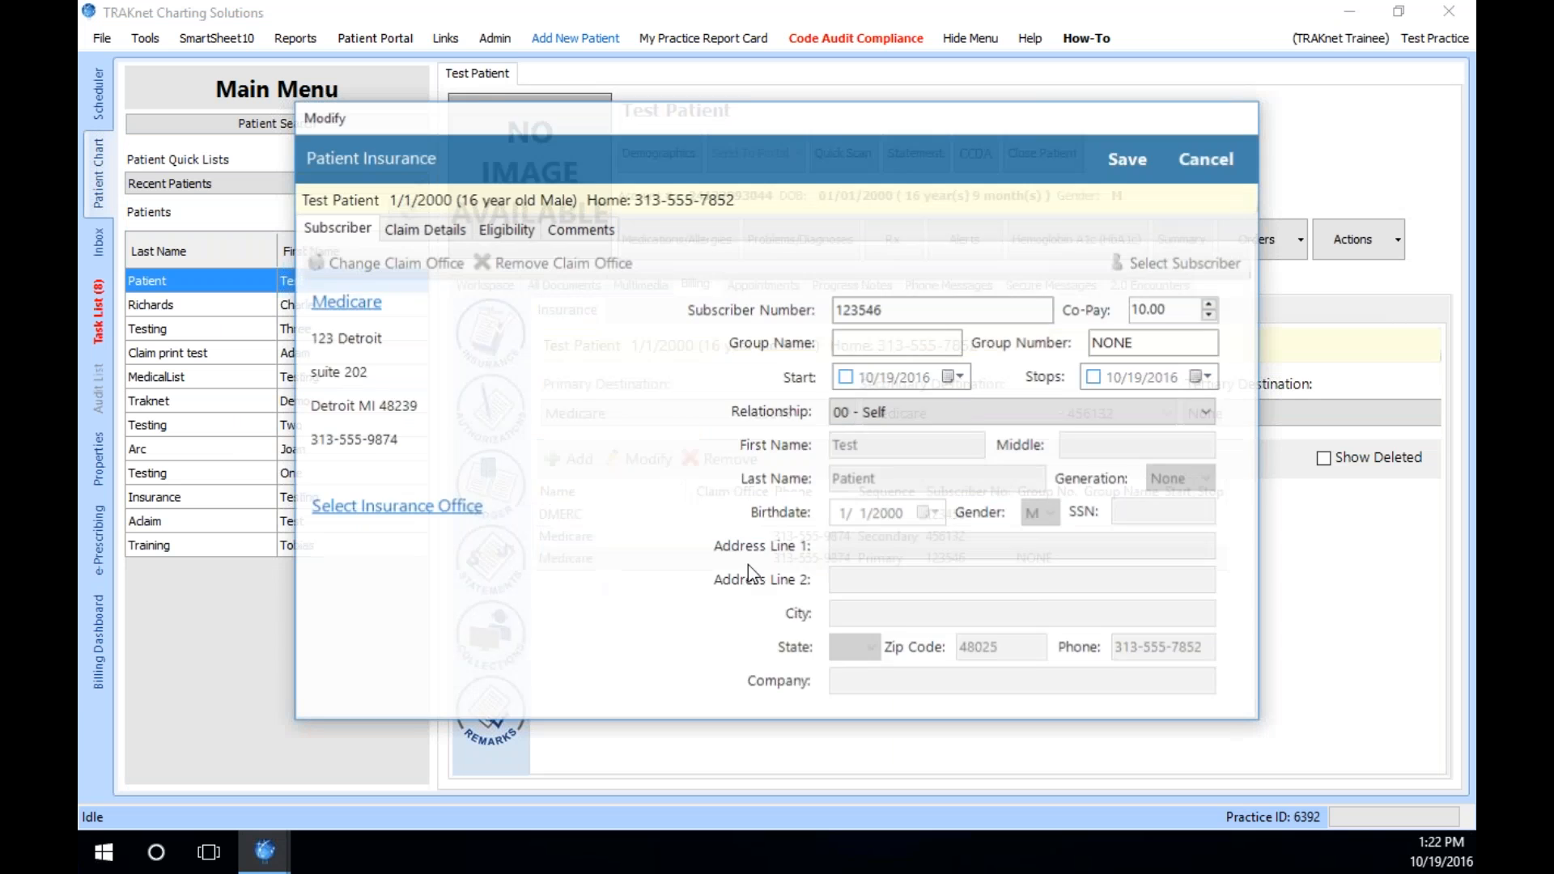
click(436, 228)
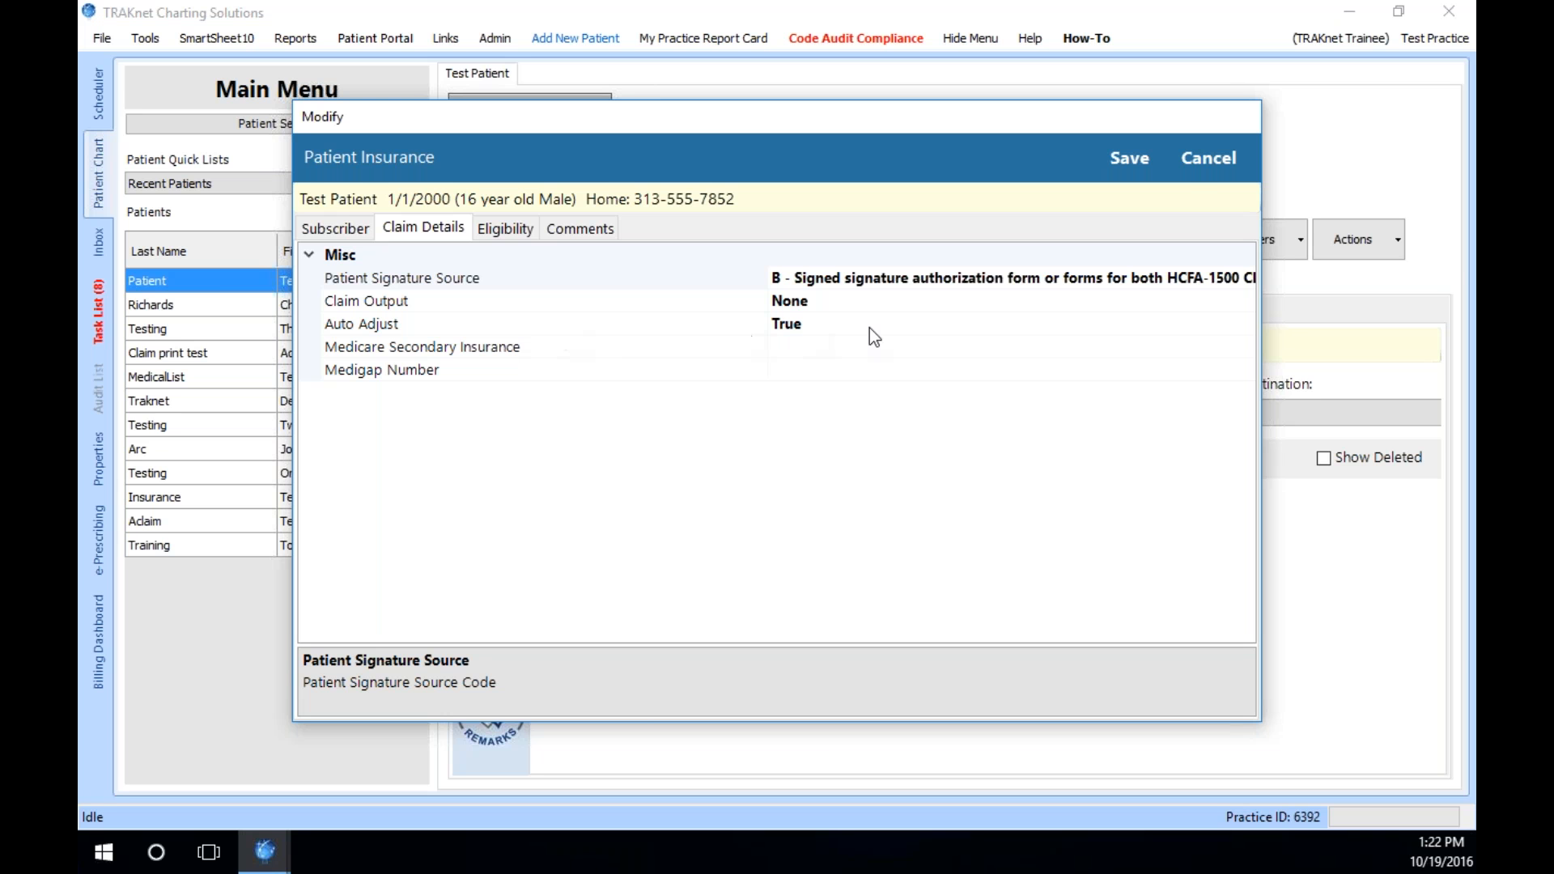
click(1197, 160)
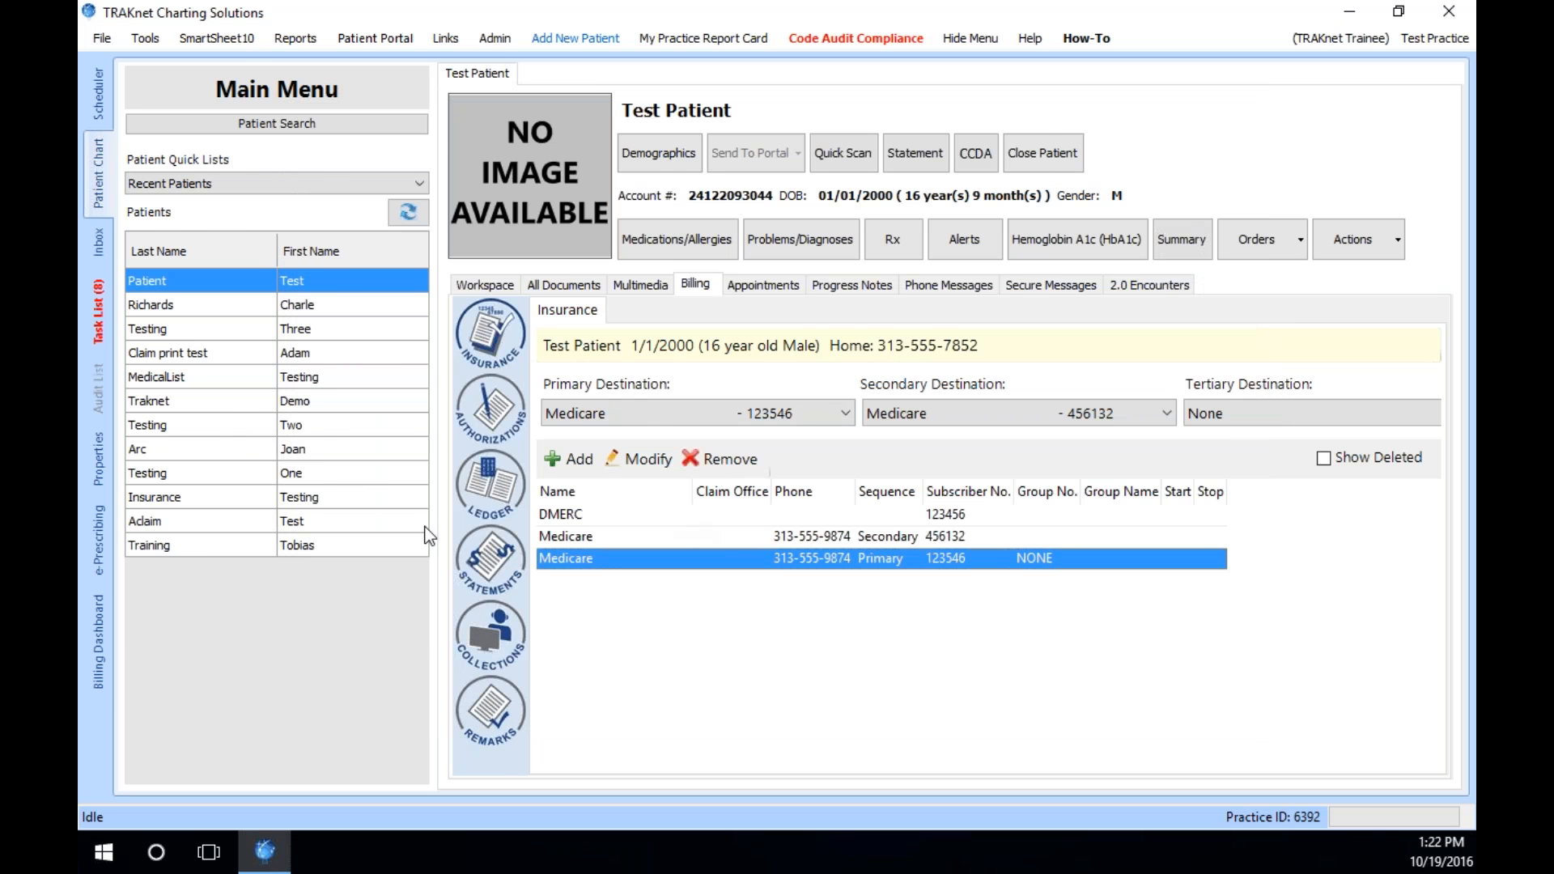
- Open the 9/28/2016 Medicare check payment from the billing payments and search its charges by last name for "pat"
click(91, 632)
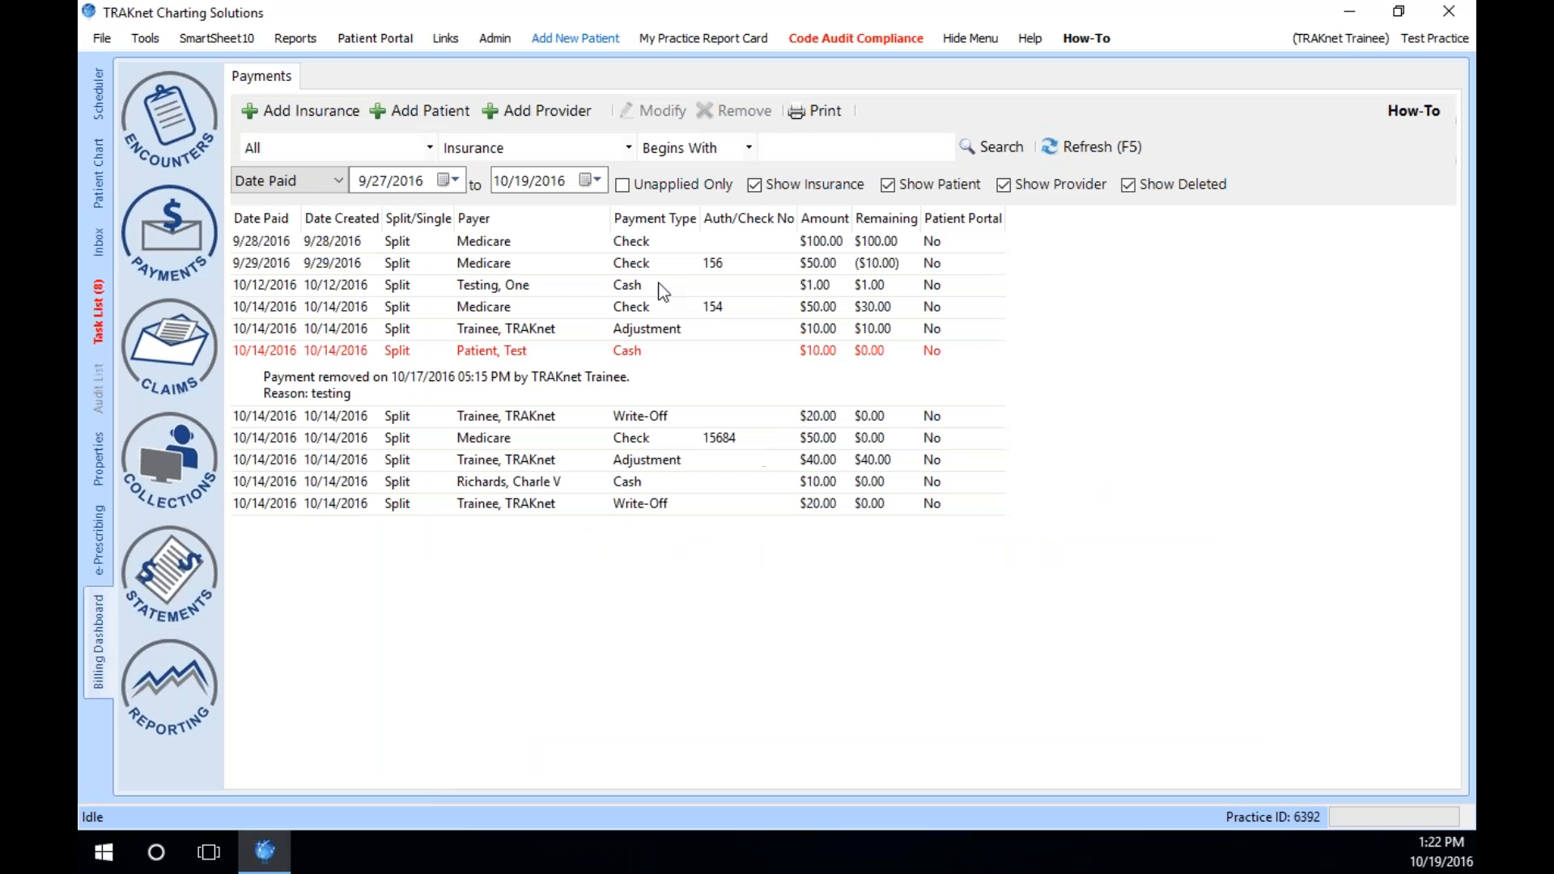
click(645, 242)
double_click(645, 243)
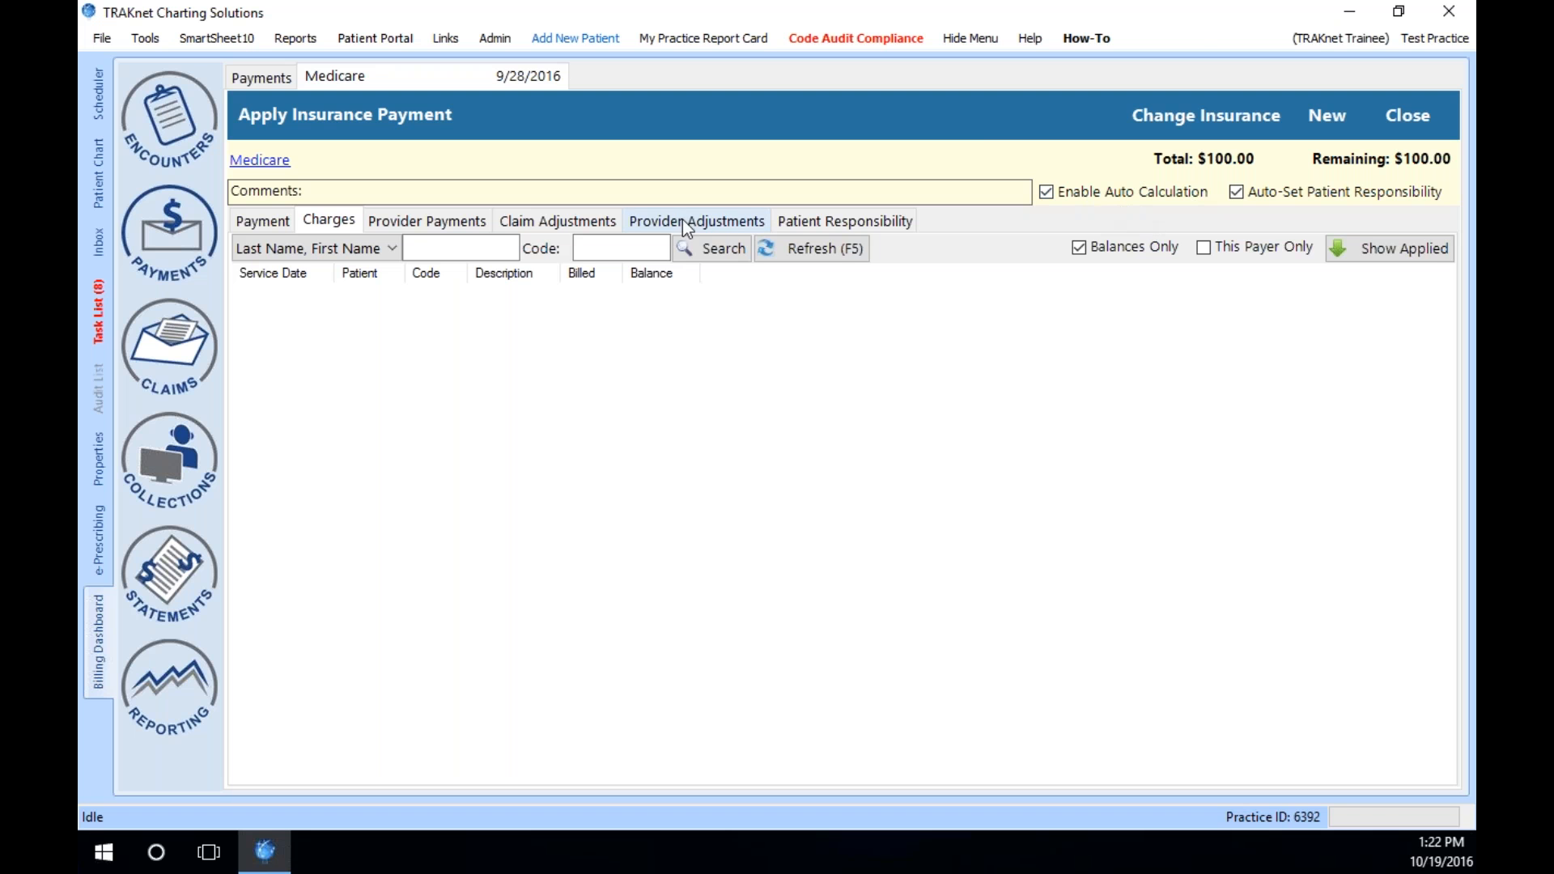
click(460, 248)
text(pat)
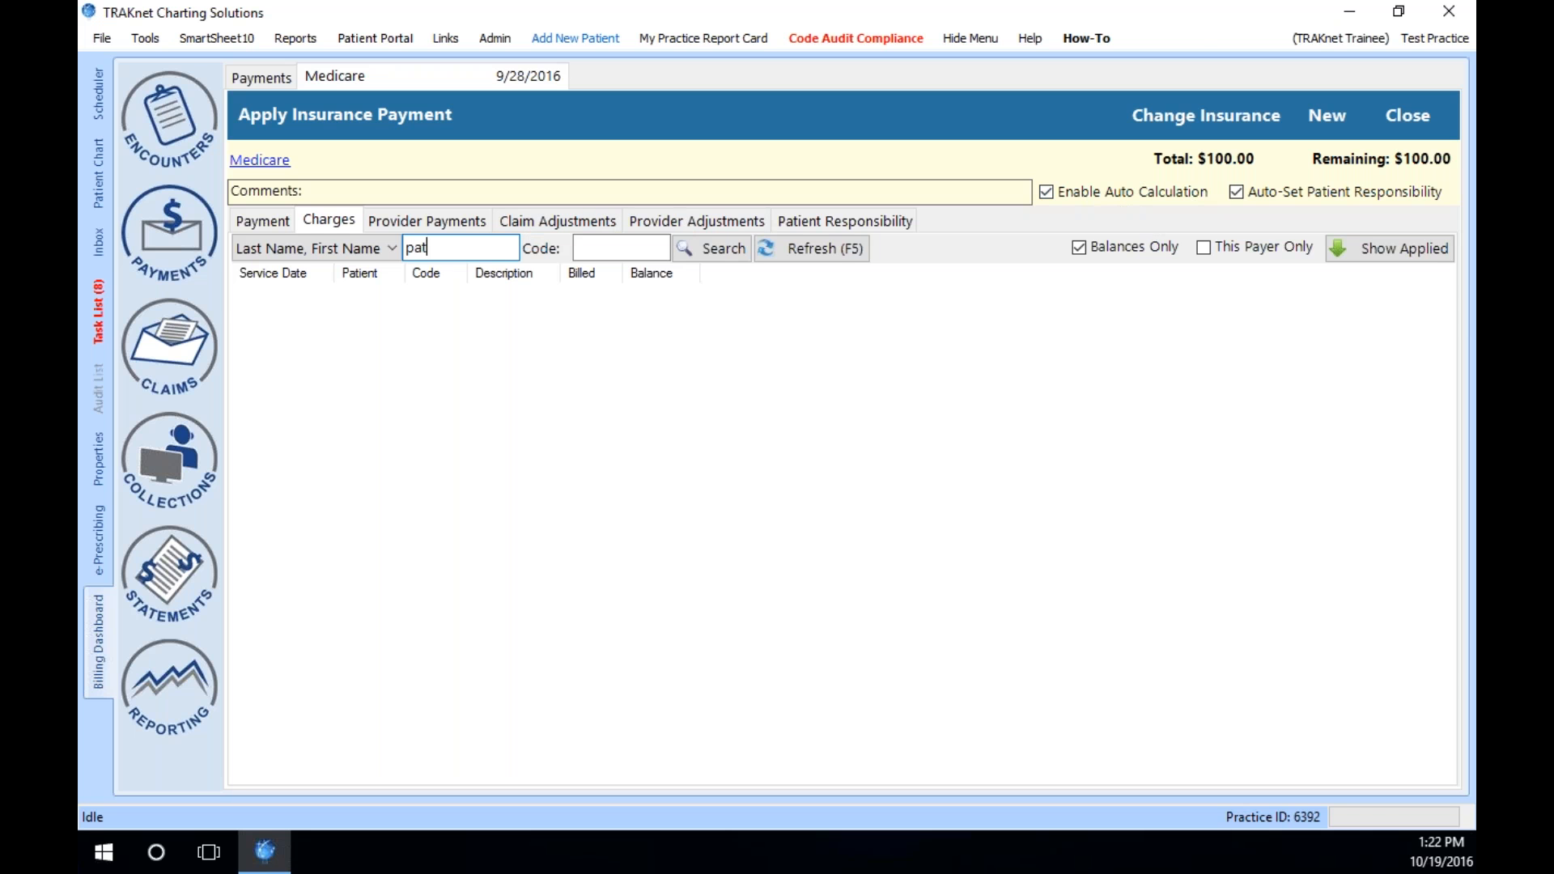
key(Return)
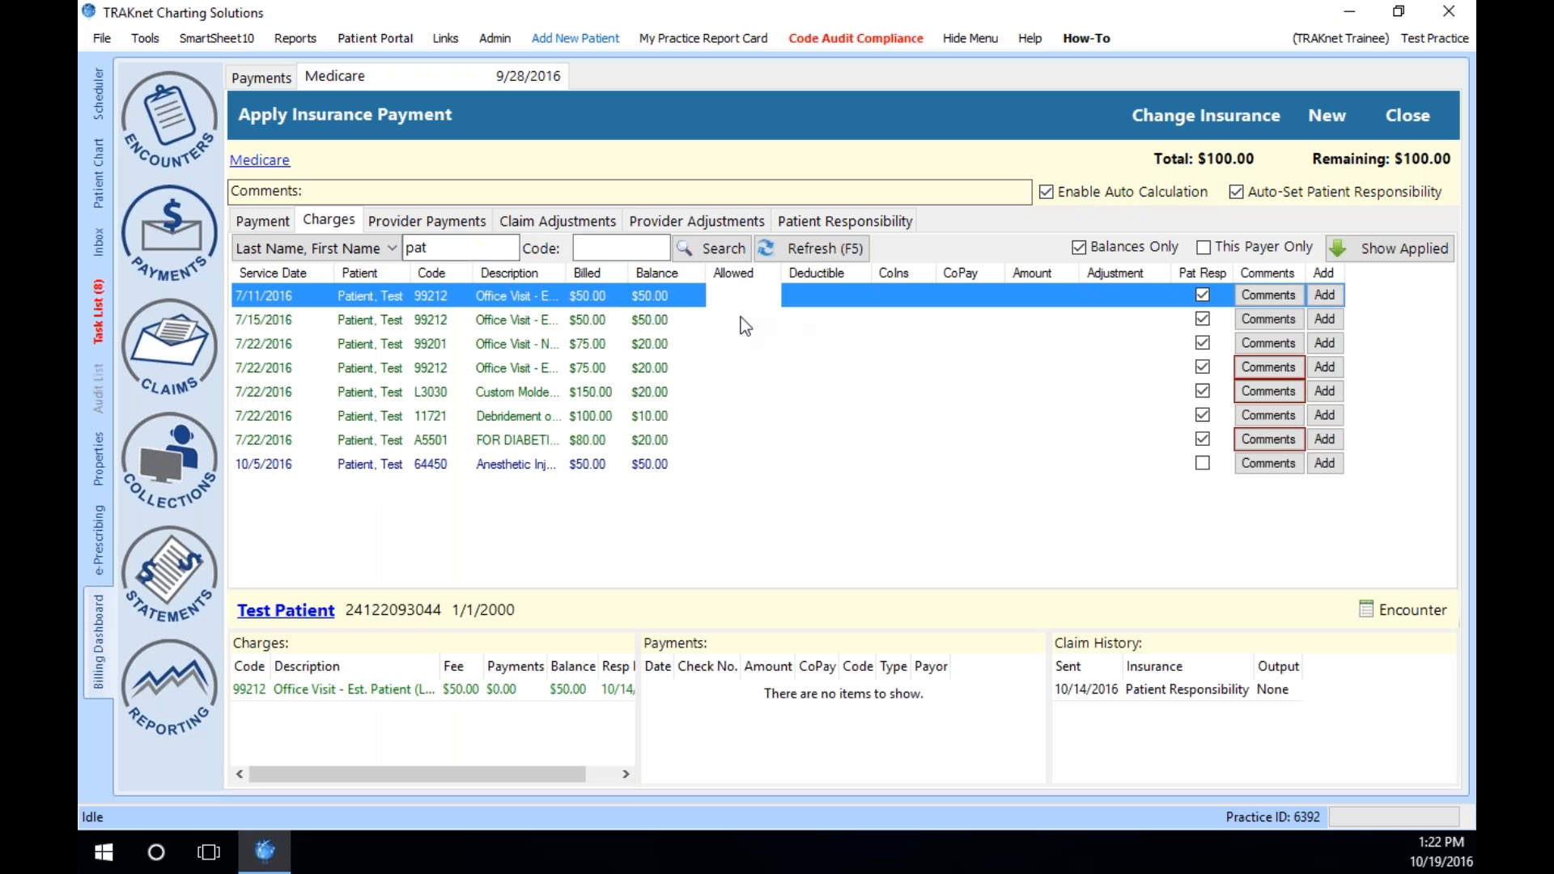
click(744, 321)
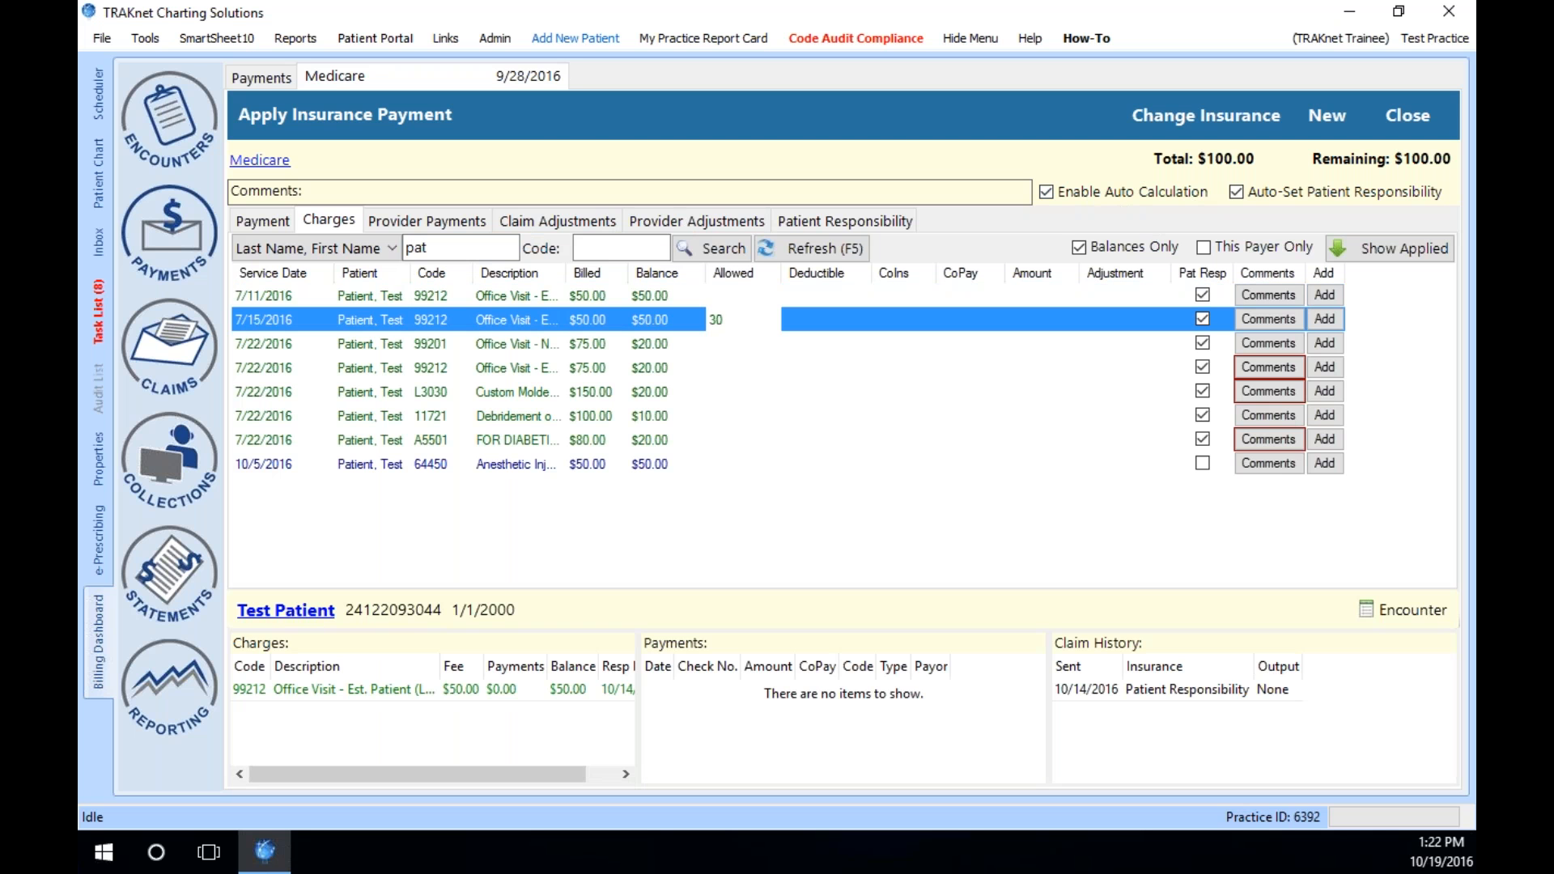
key(BackSpace)
key(BackSpace)
- Enter an allowed amount of 30 for the 10/5/2016 charge 64450 and close the Medicare payment without adding the charge
click(739, 472)
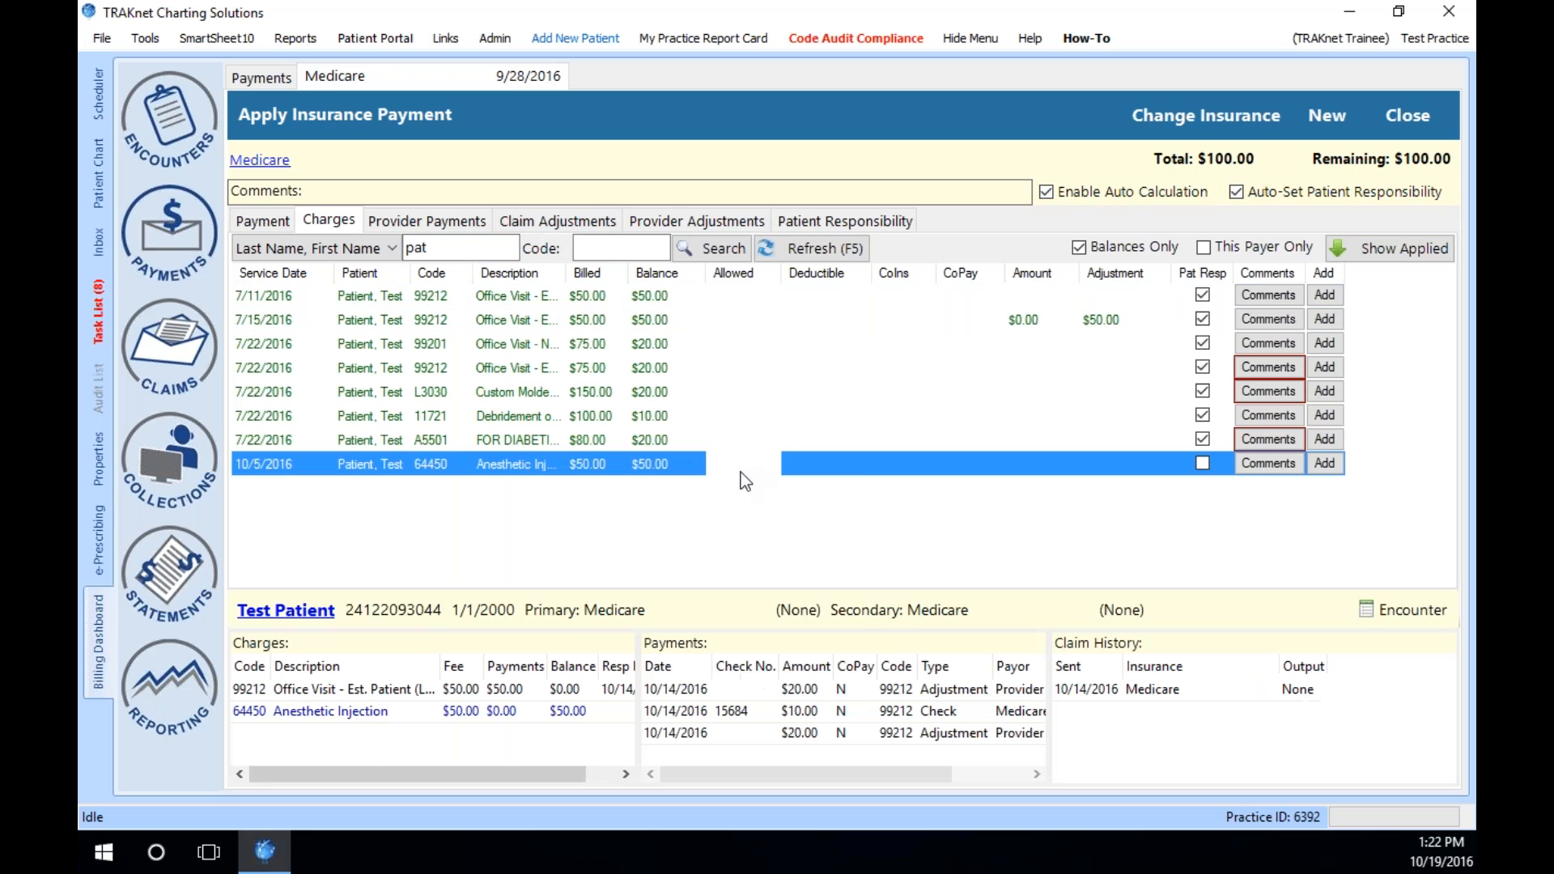
text(30)
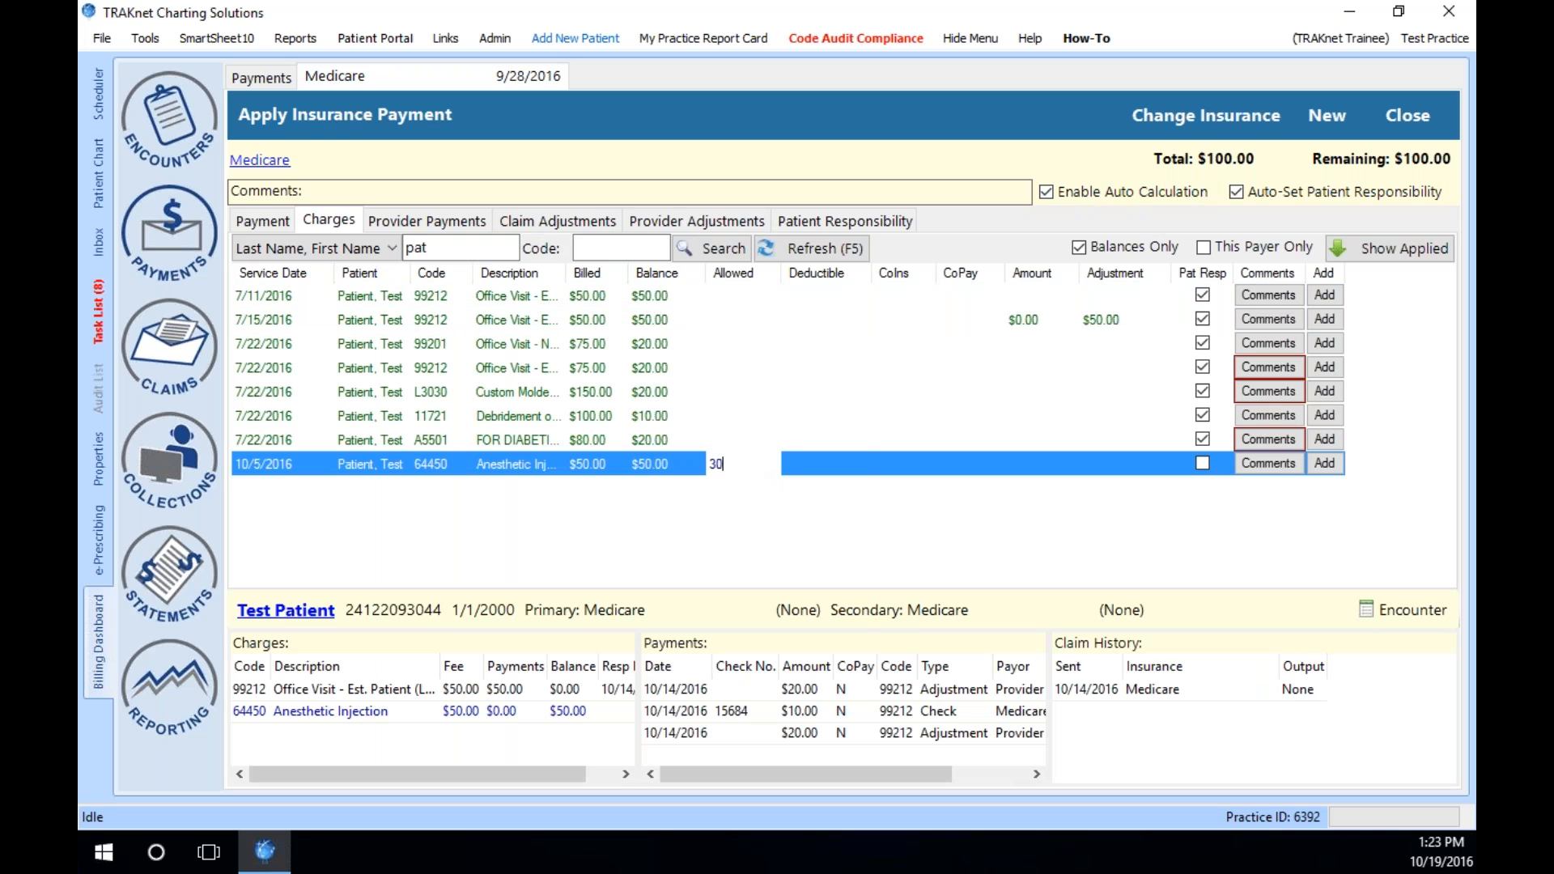
key(Tab)
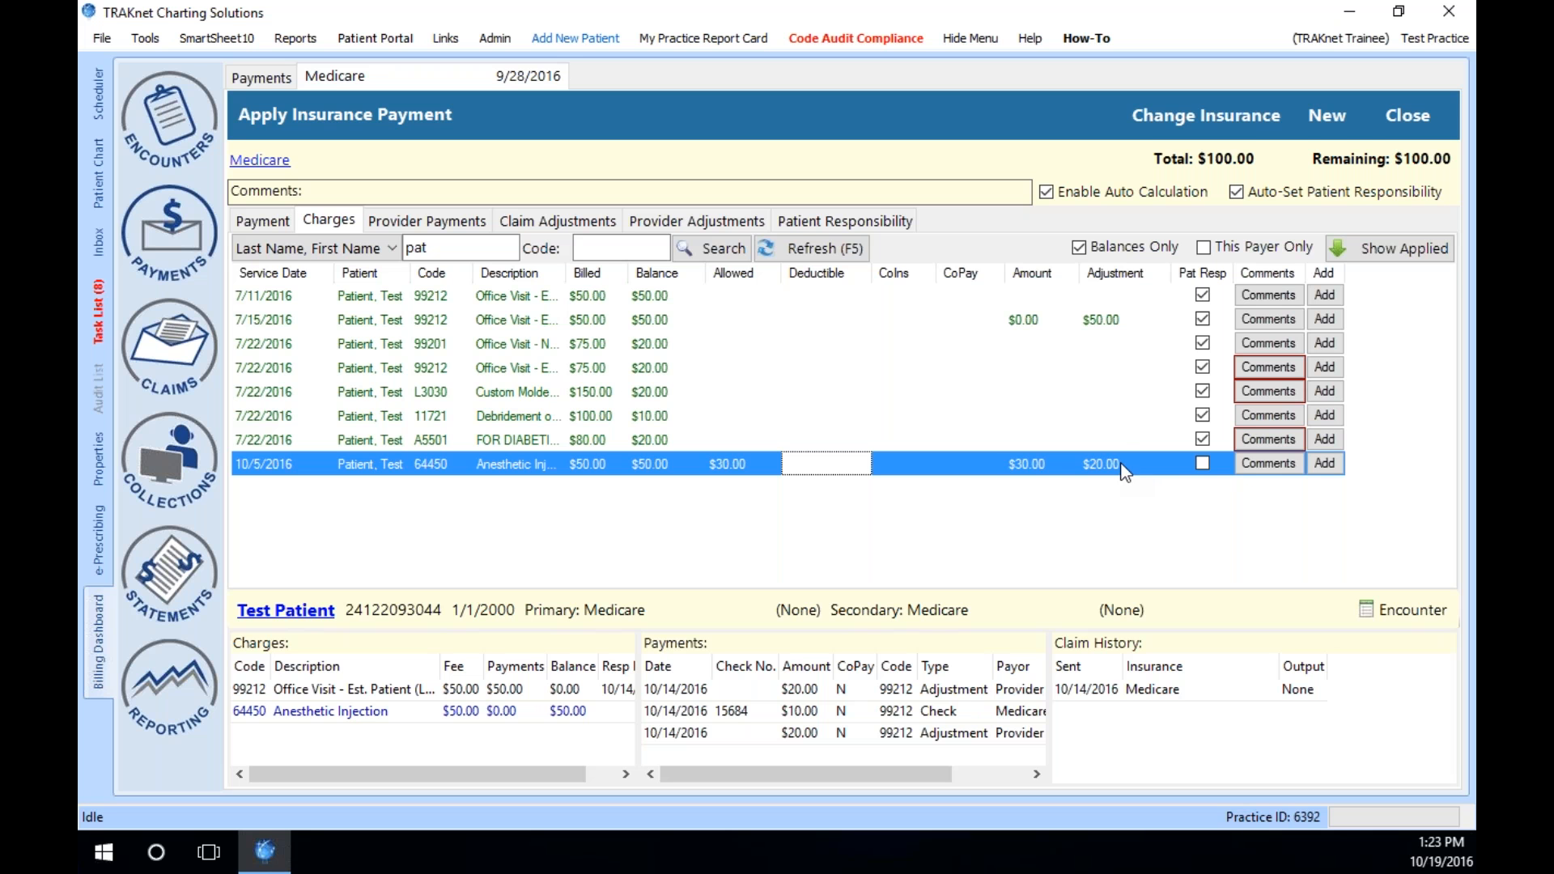
click(1403, 104)
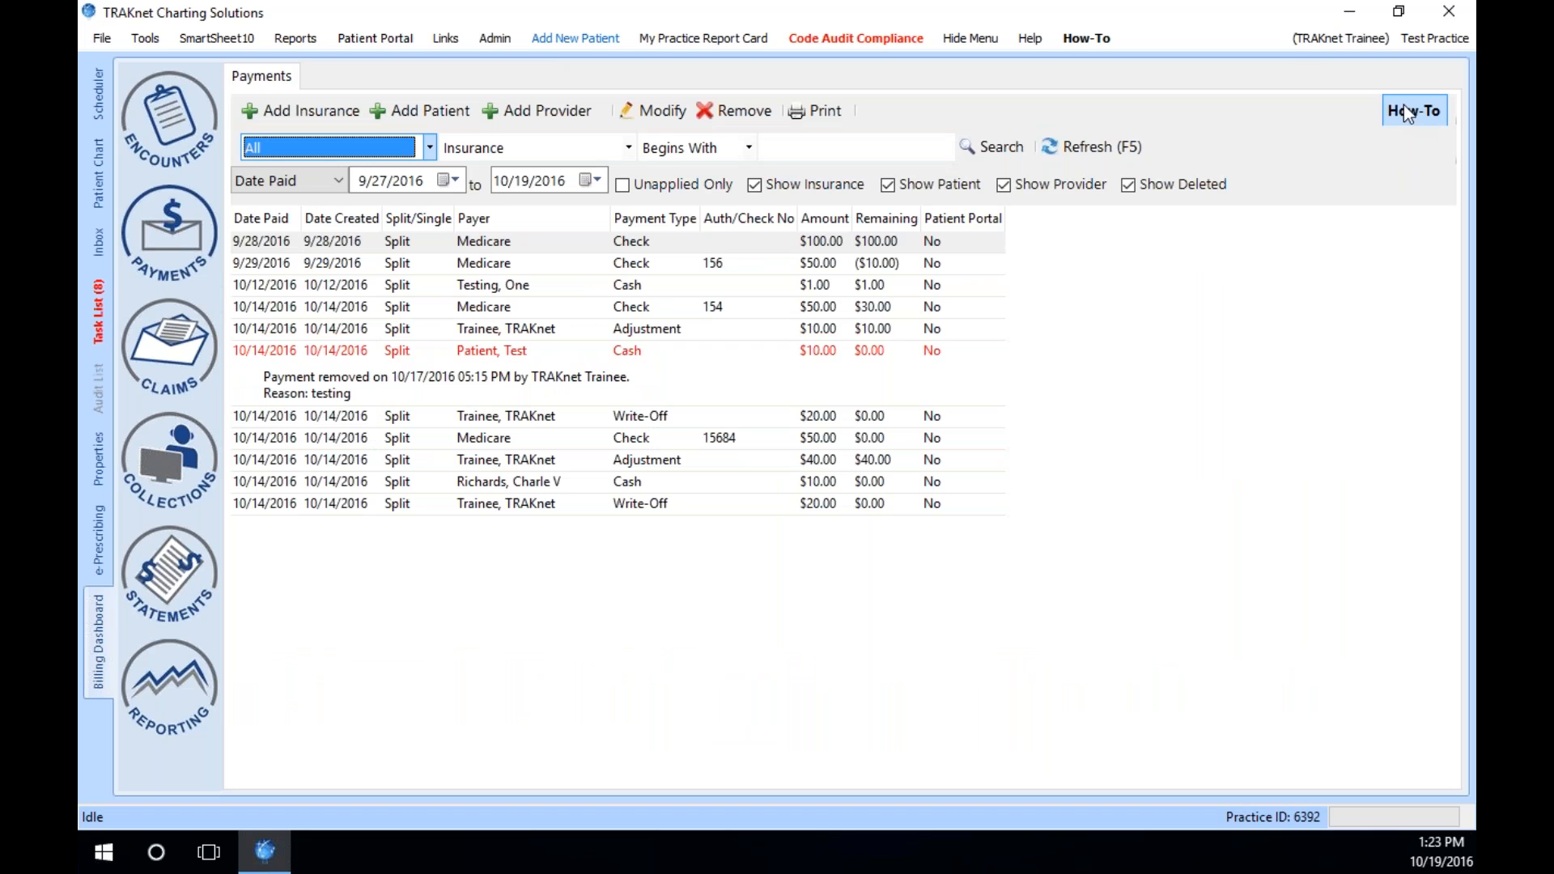
- Look at the patient summary's Send to Portal action in the charted patient's Patient Engagement window, and close the window
click(103, 173)
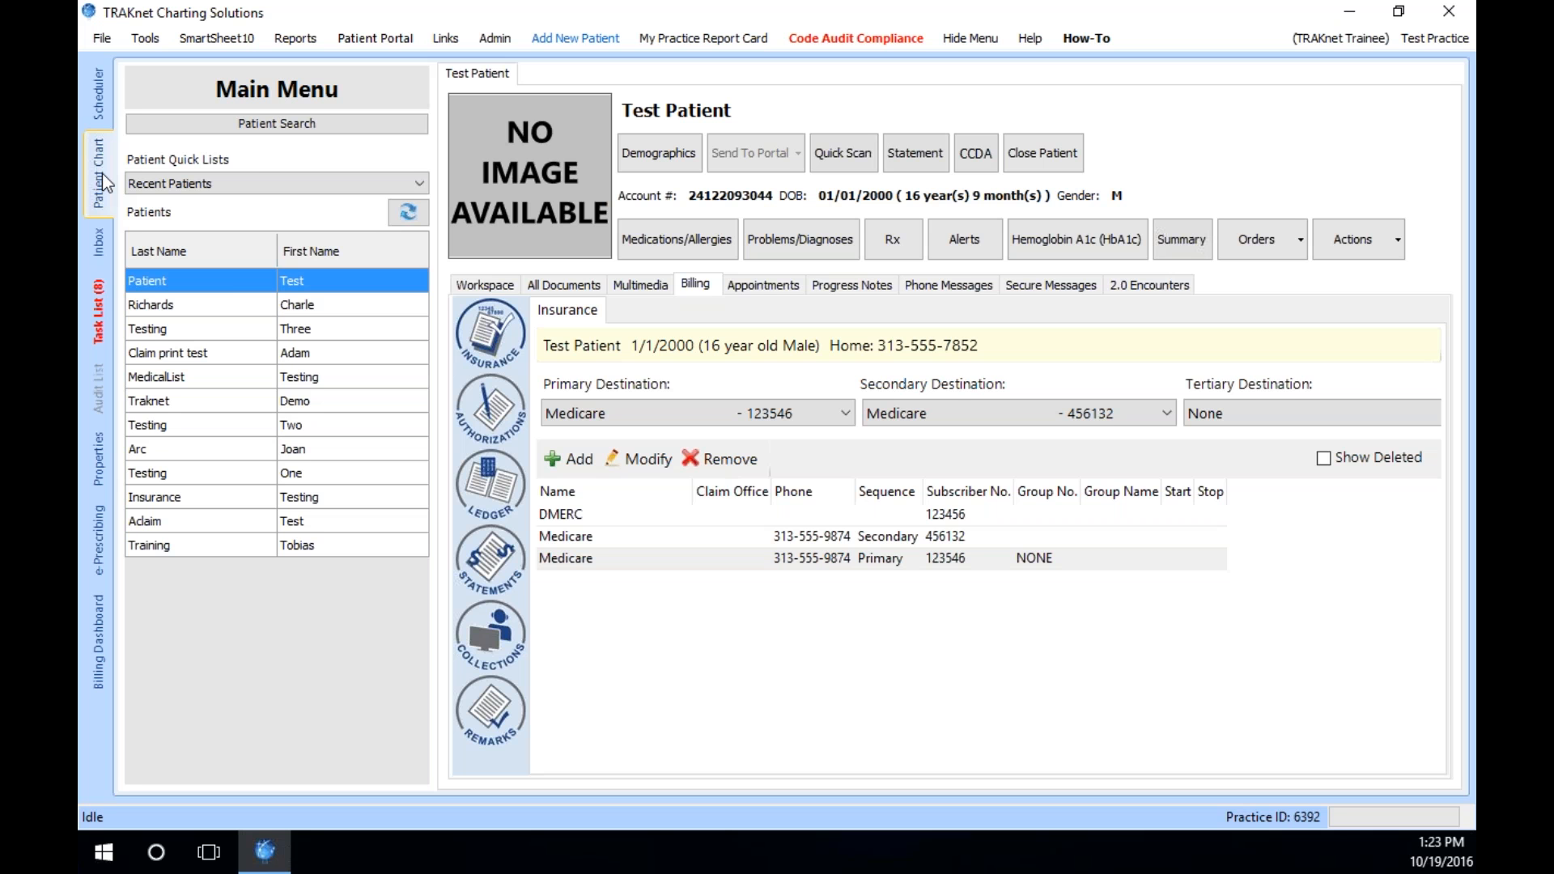
click(488, 280)
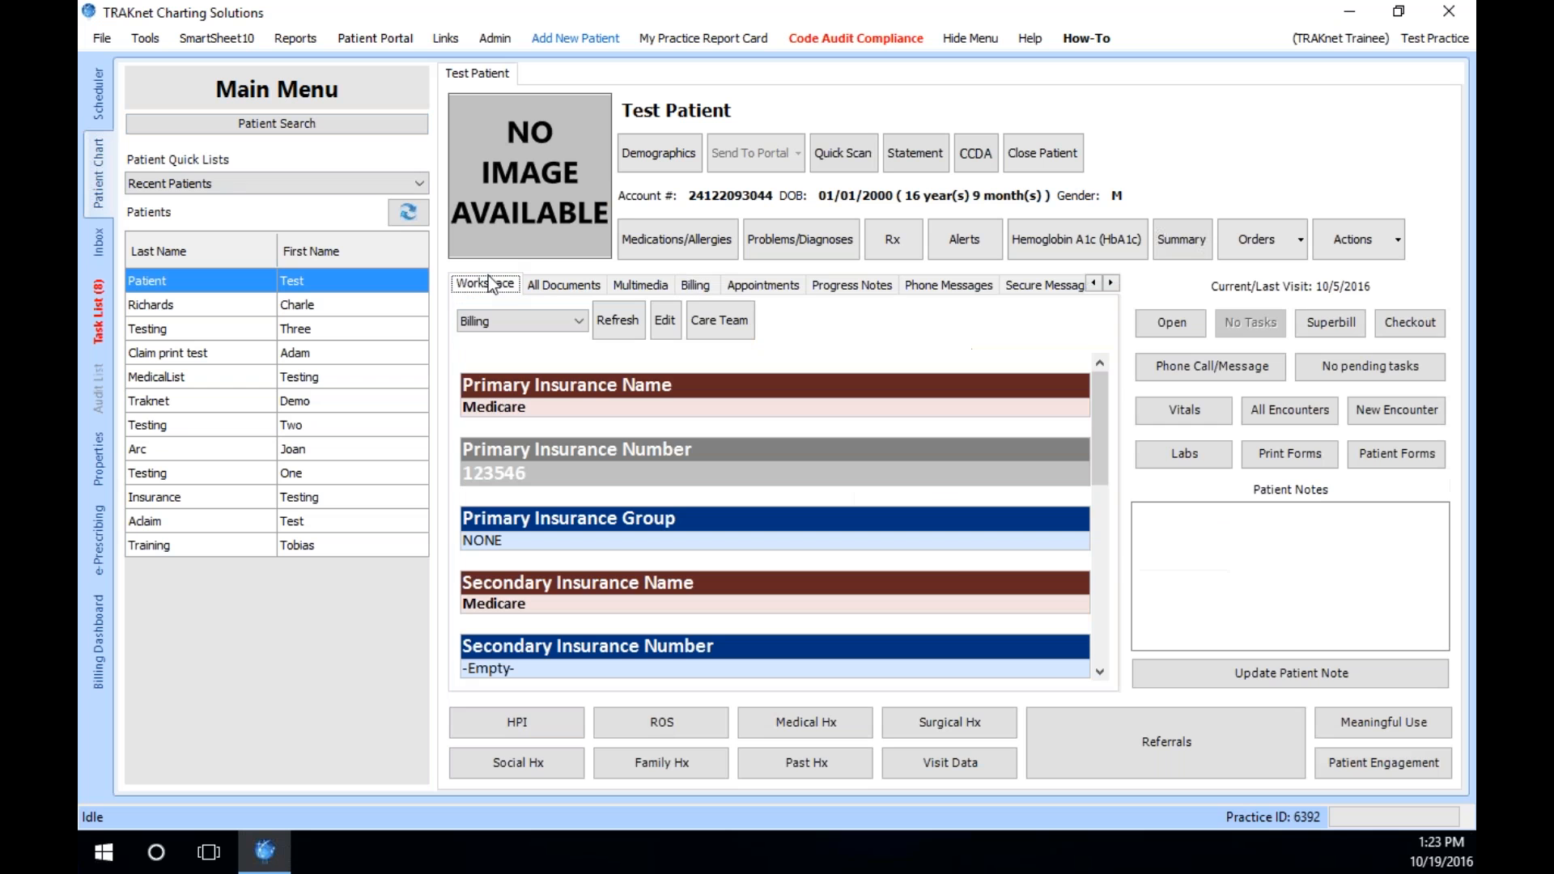
click(1368, 767)
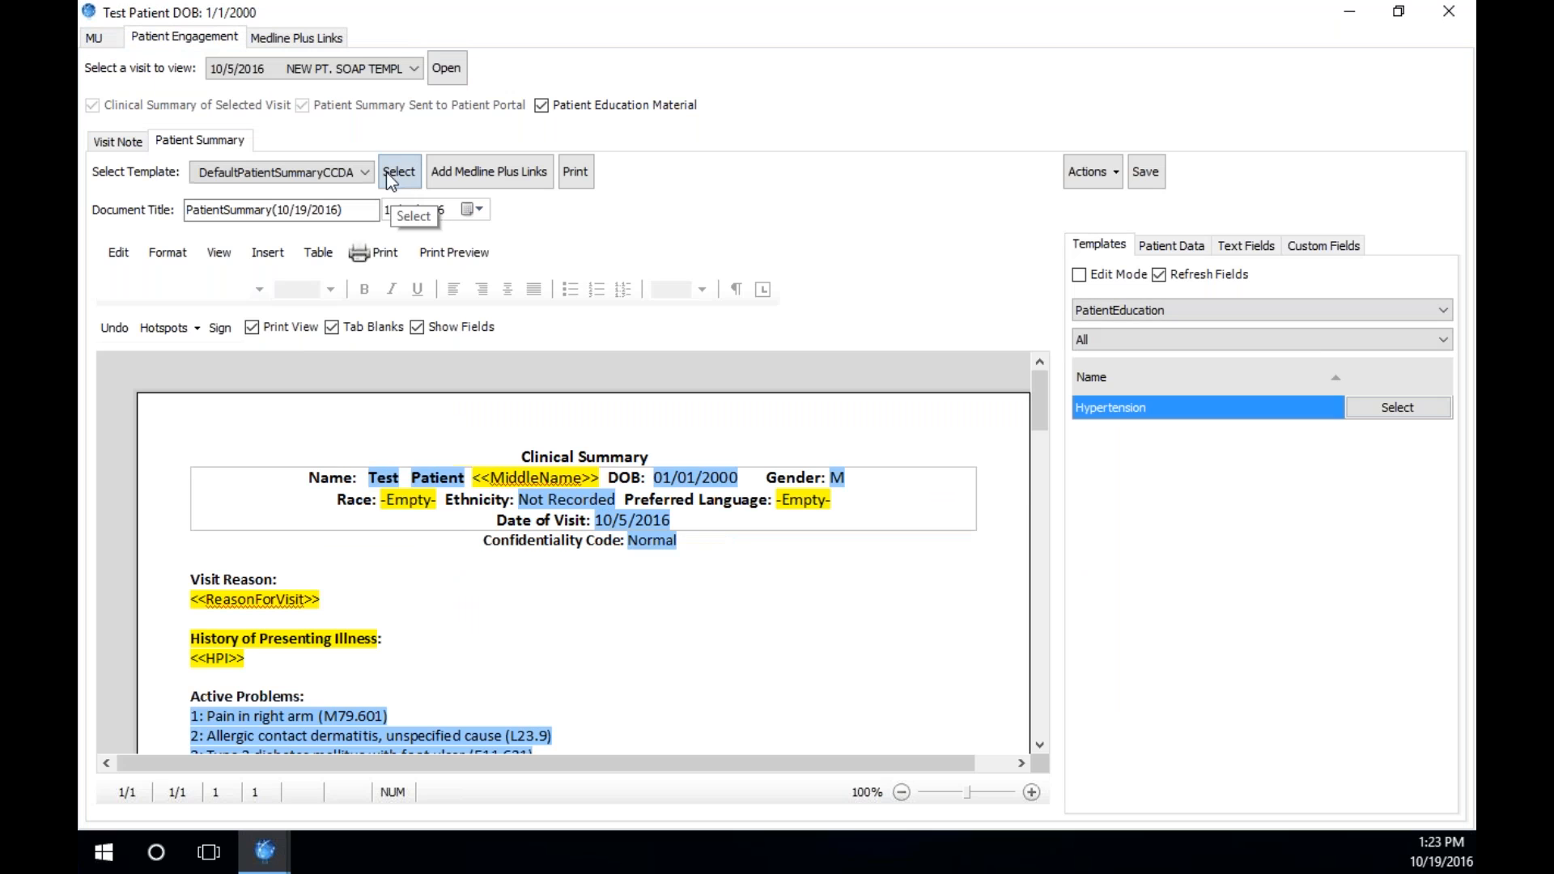
click(1109, 172)
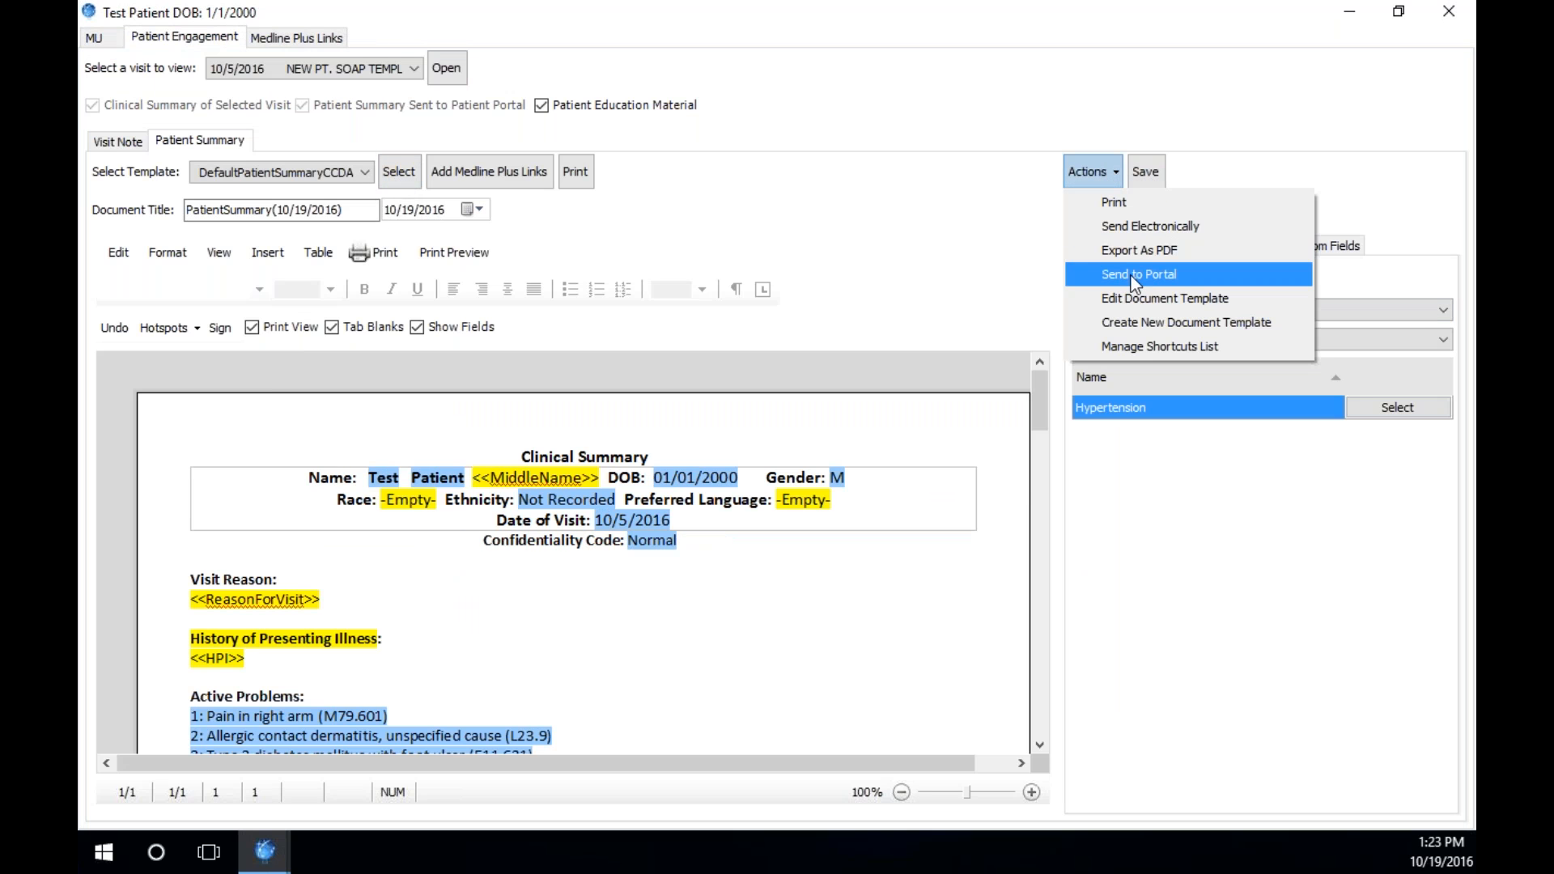
click(1457, 24)
click(1454, 18)
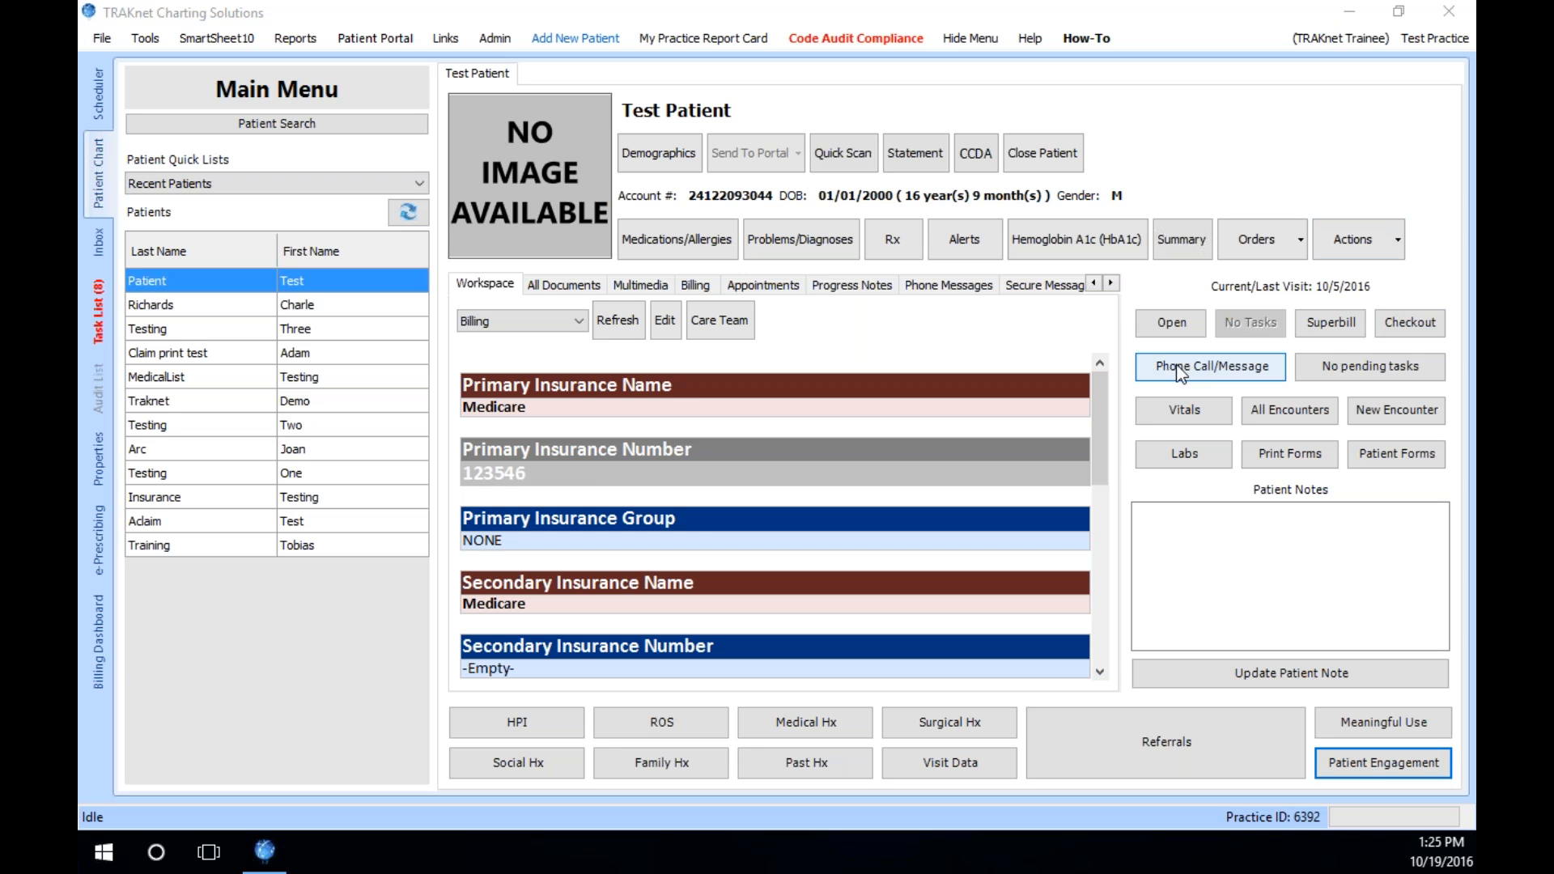
- Review the charted patient's progress notes and phone messages
click(847, 285)
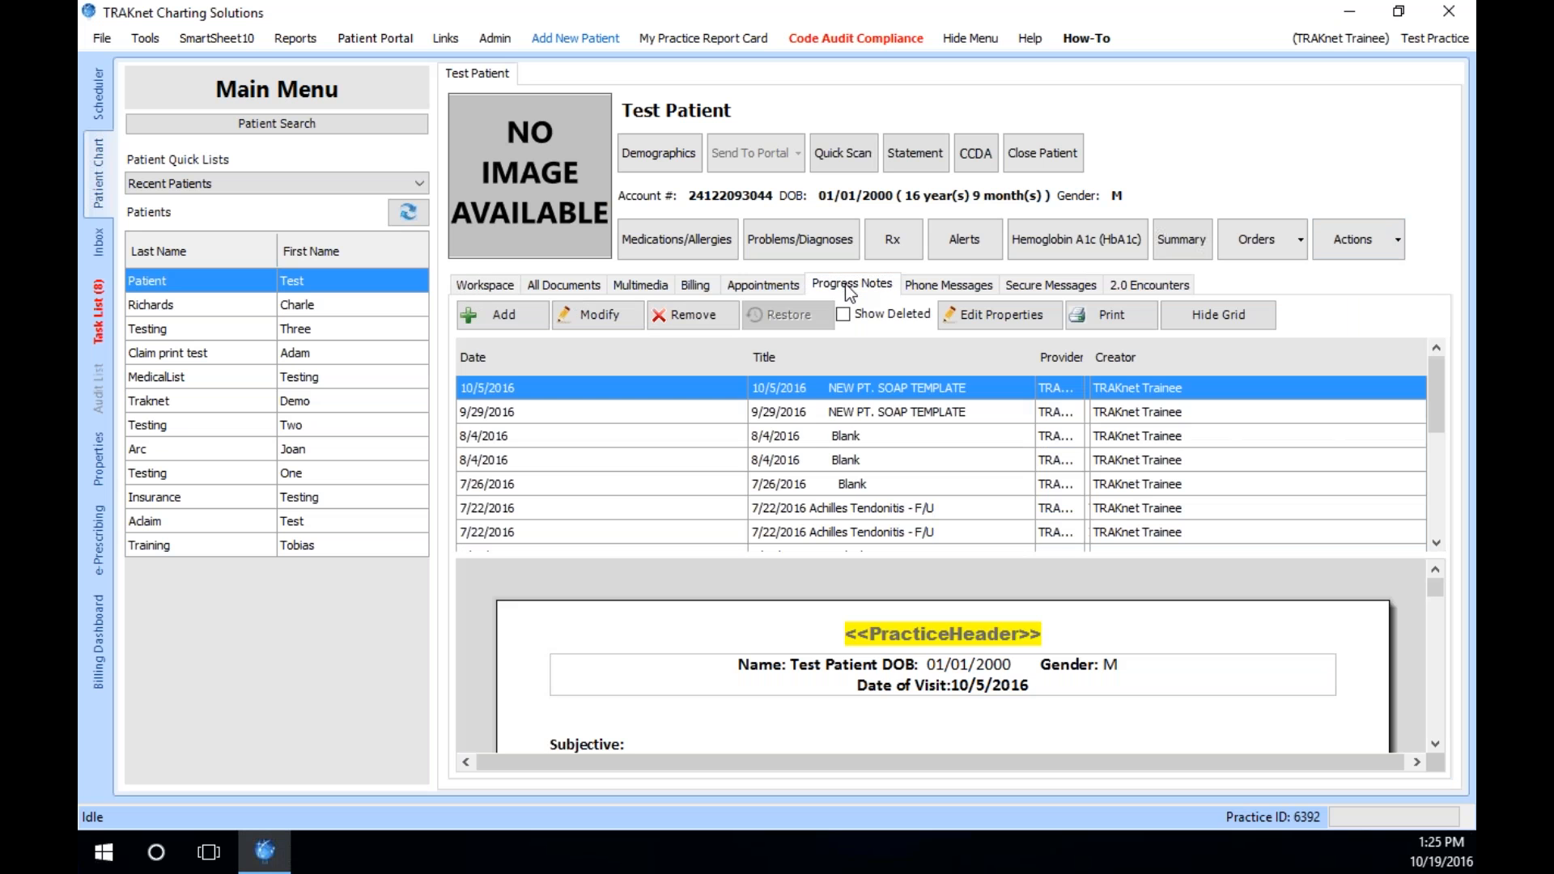
scroll(1197, 637, down, 1)
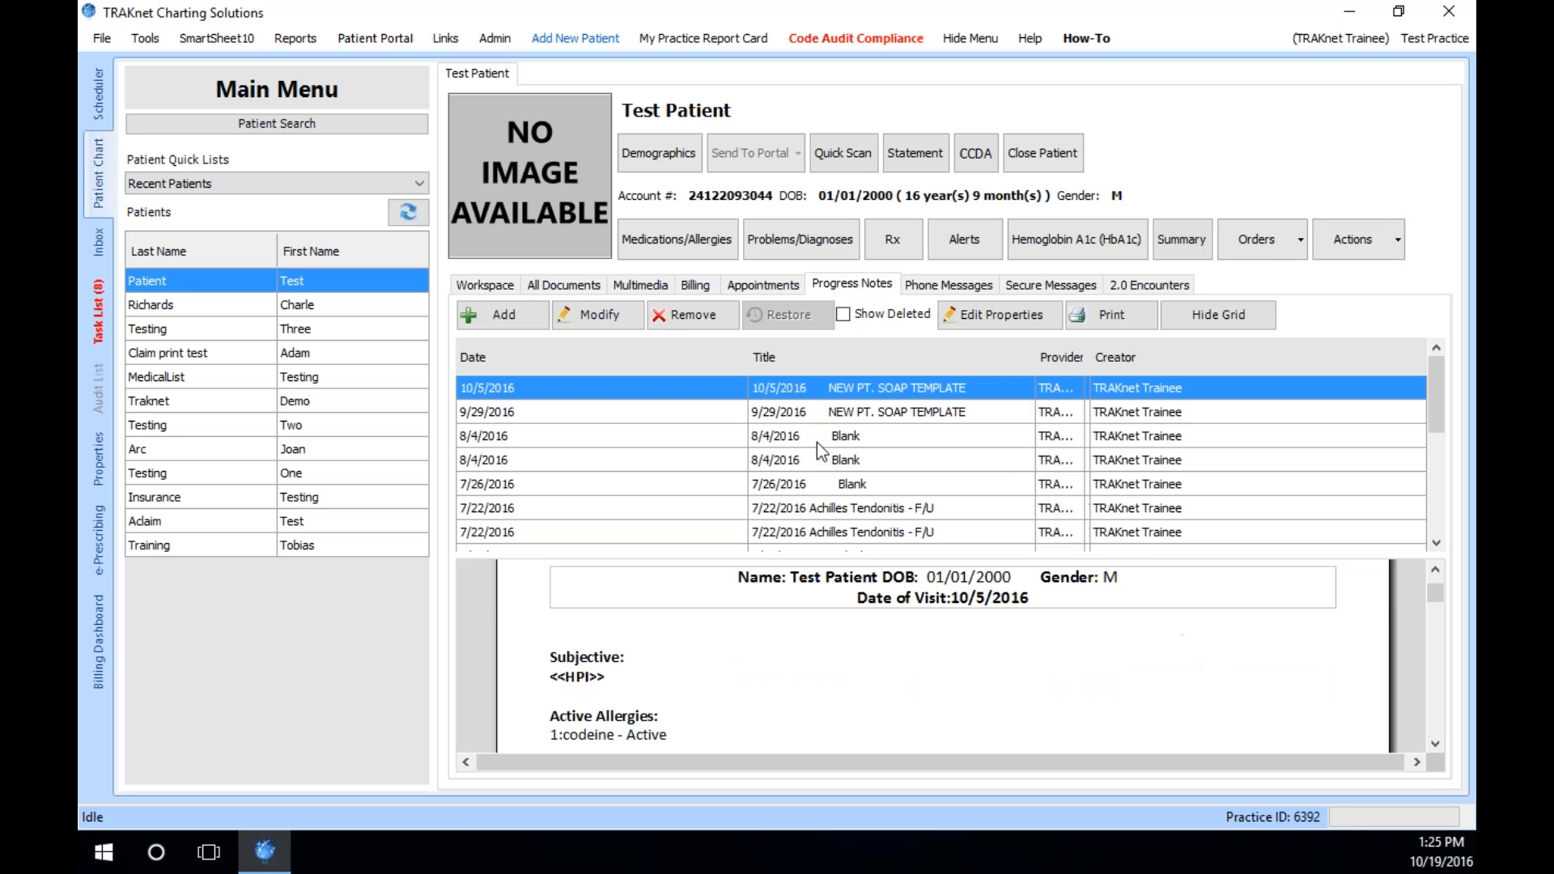
click(948, 285)
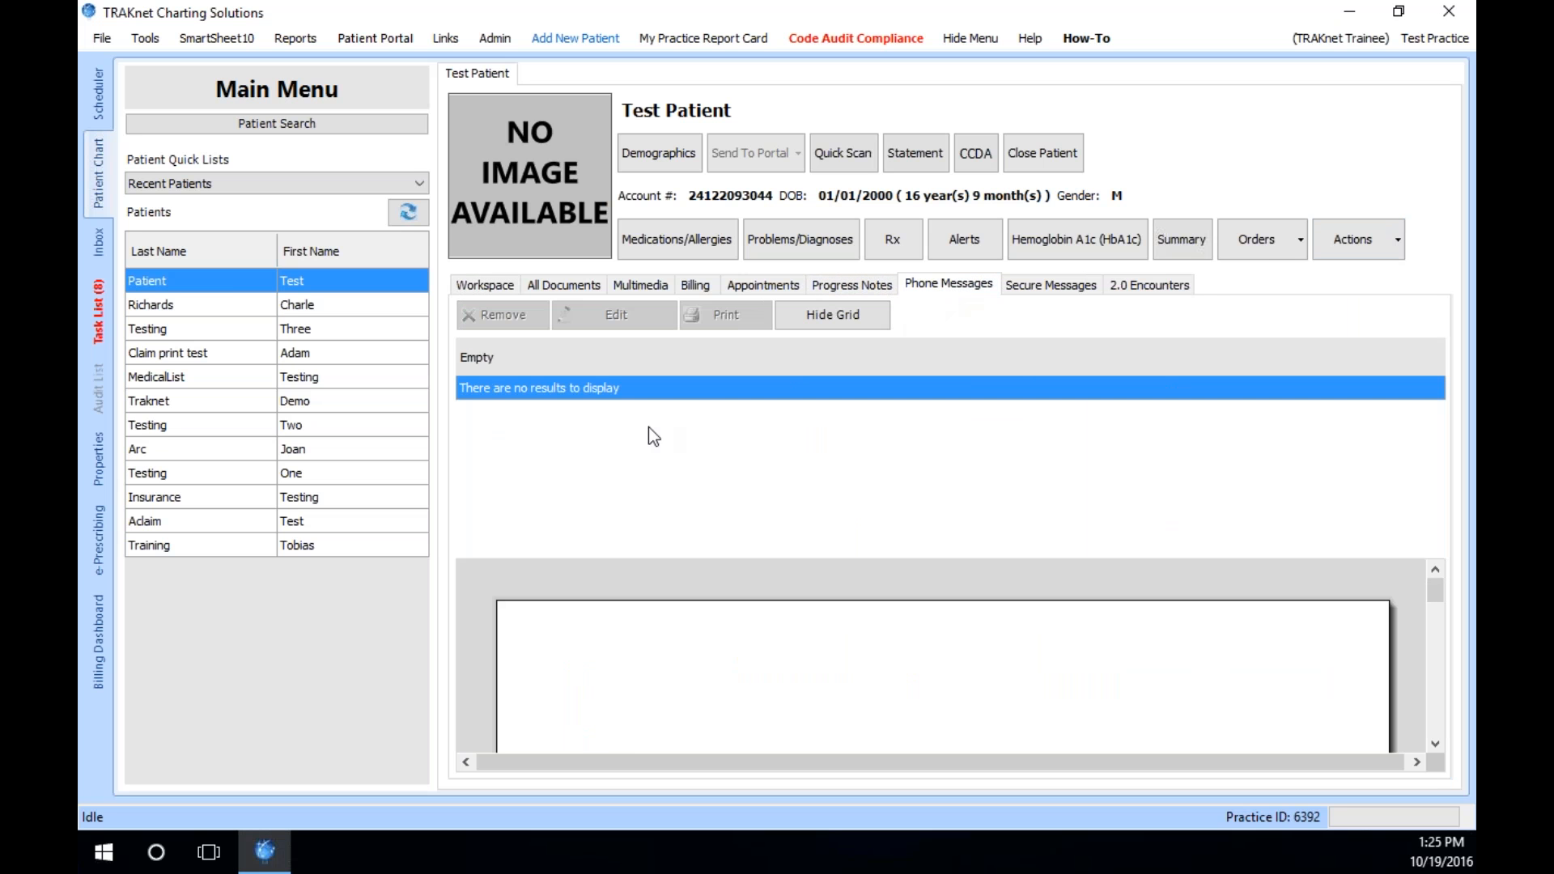
- Open the second recent patient's chart and read through the phone messages, ending with the 10/4/2016 9:16:51 AM message
double_click(311, 305)
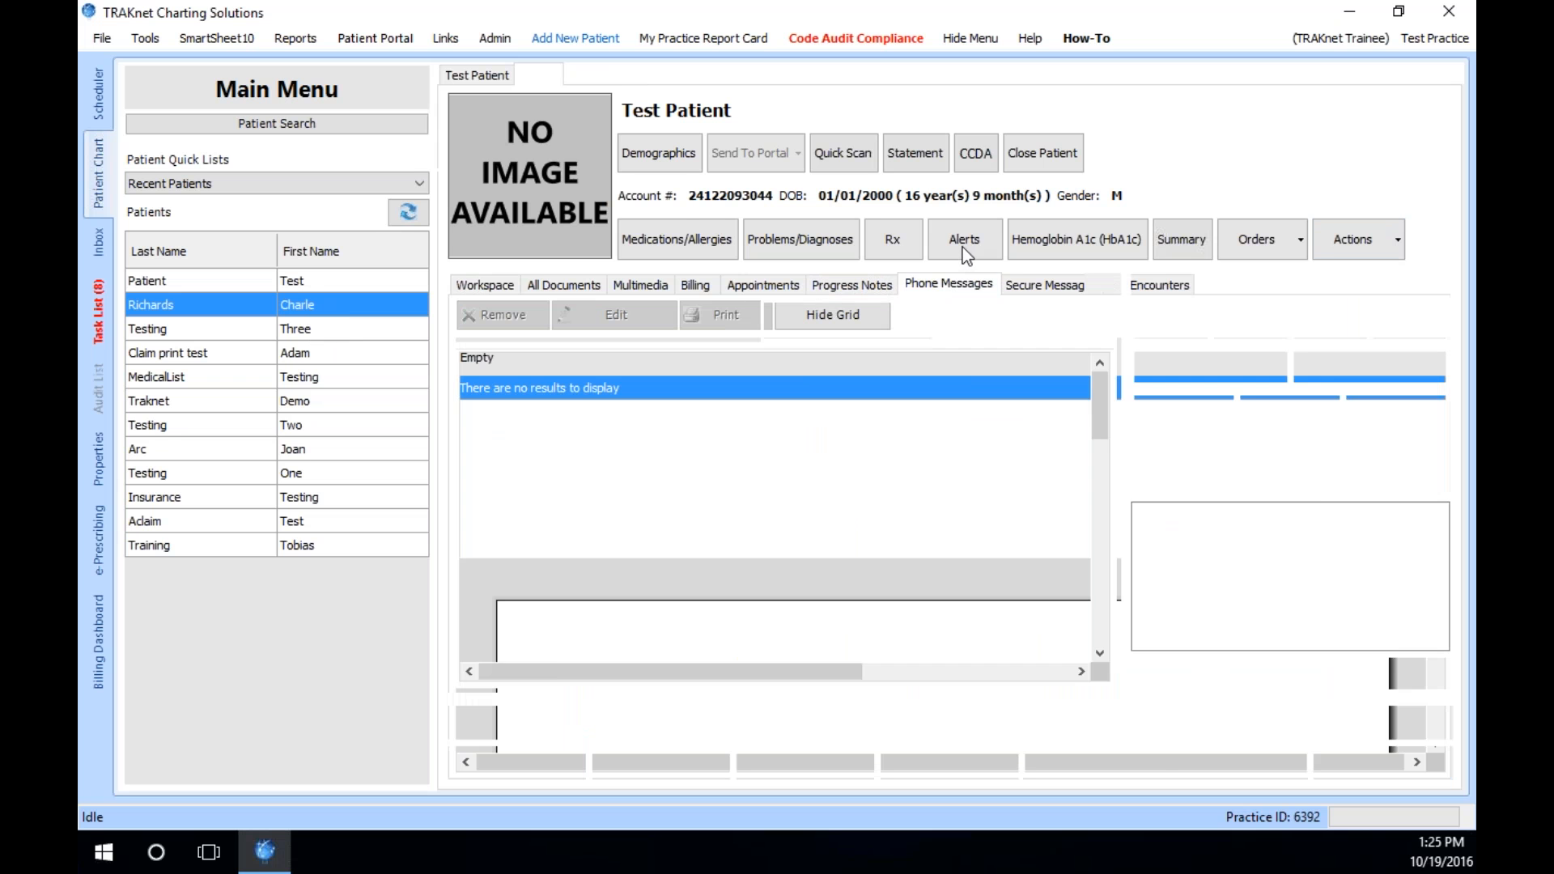
click(942, 292)
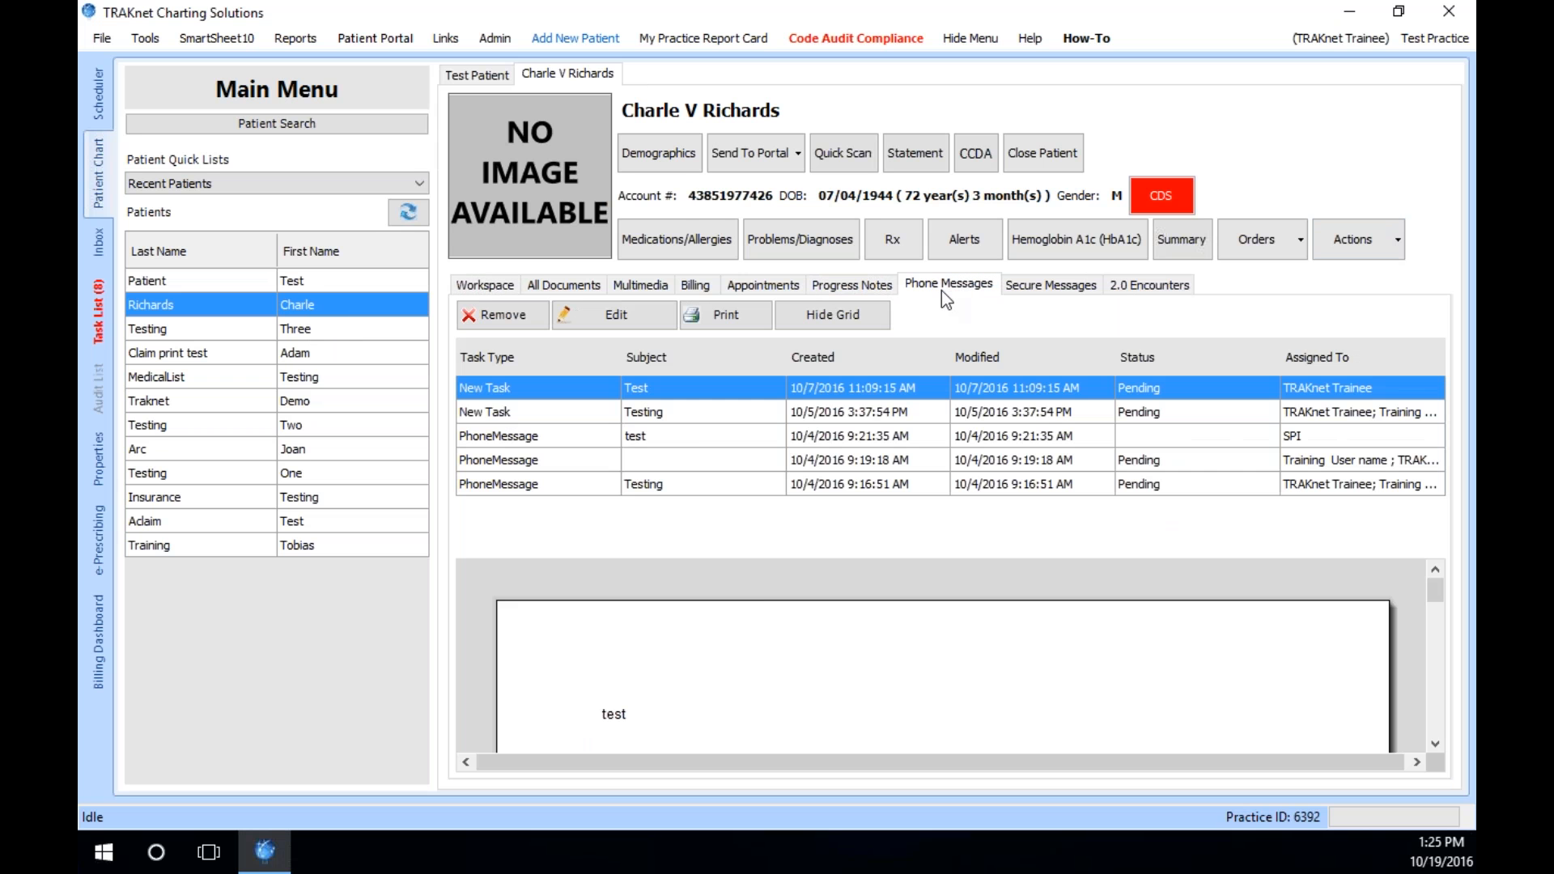
click(659, 408)
click(667, 436)
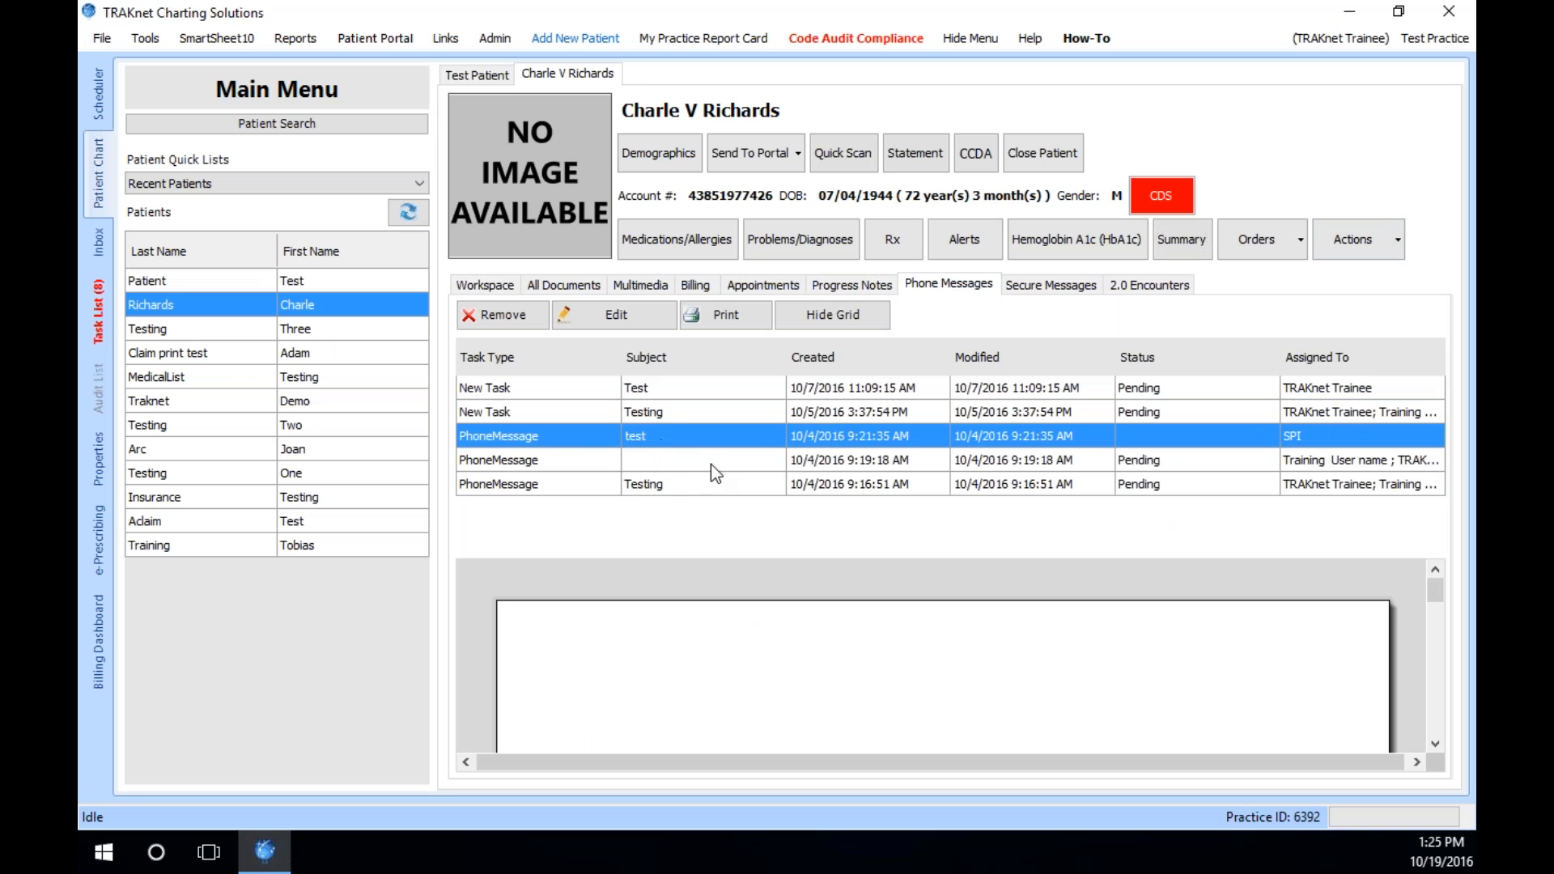
click(665, 459)
click(665, 485)
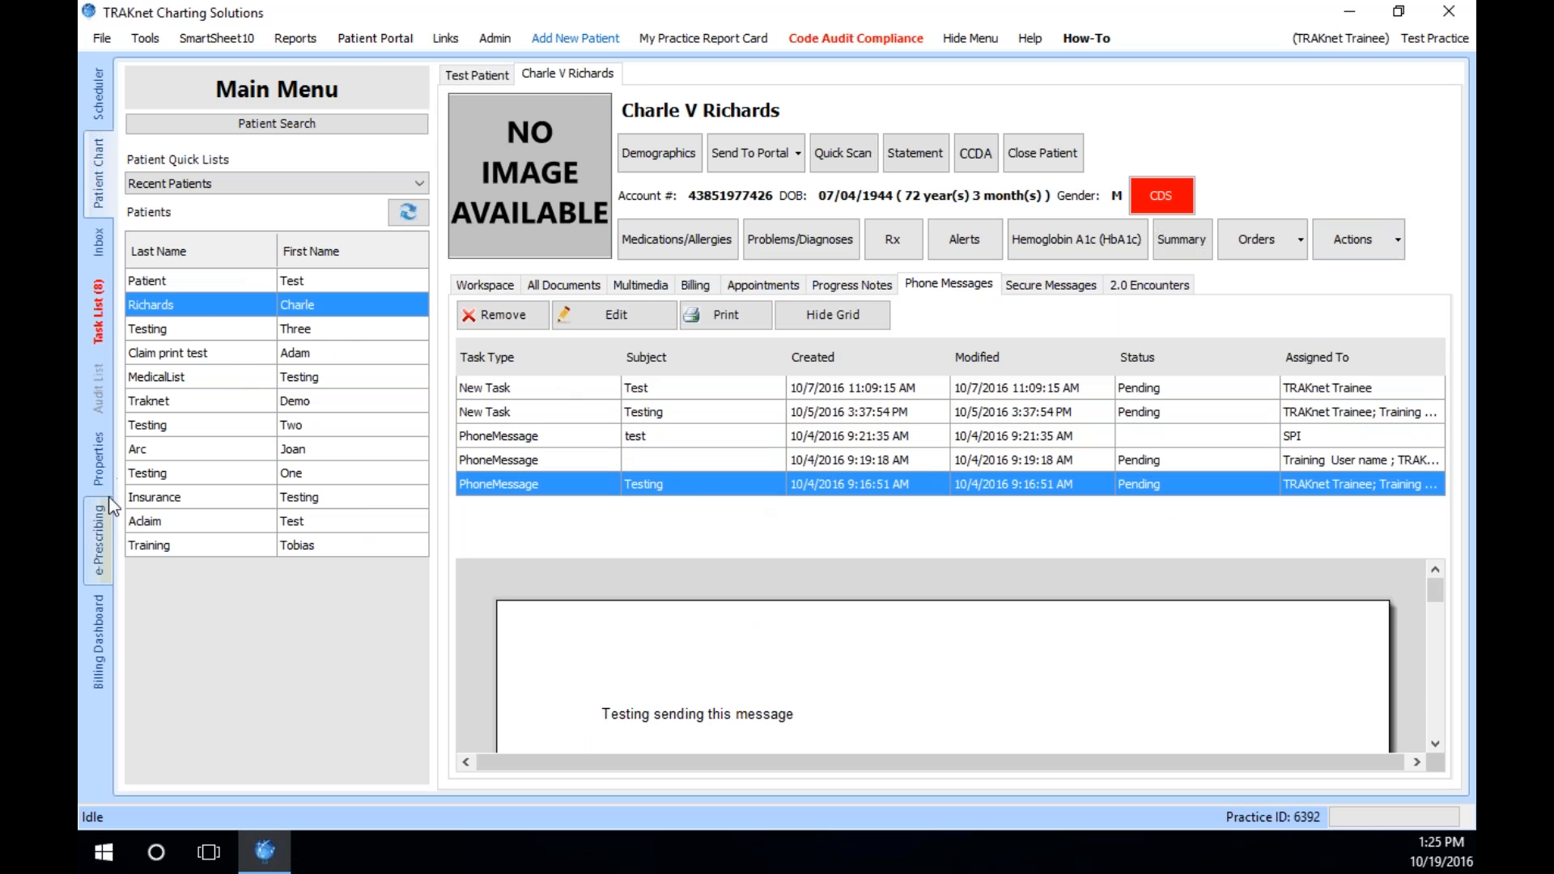
- Open the "Testing" task due 10/5/2016 from the task list and view its print options without printing
click(97, 311)
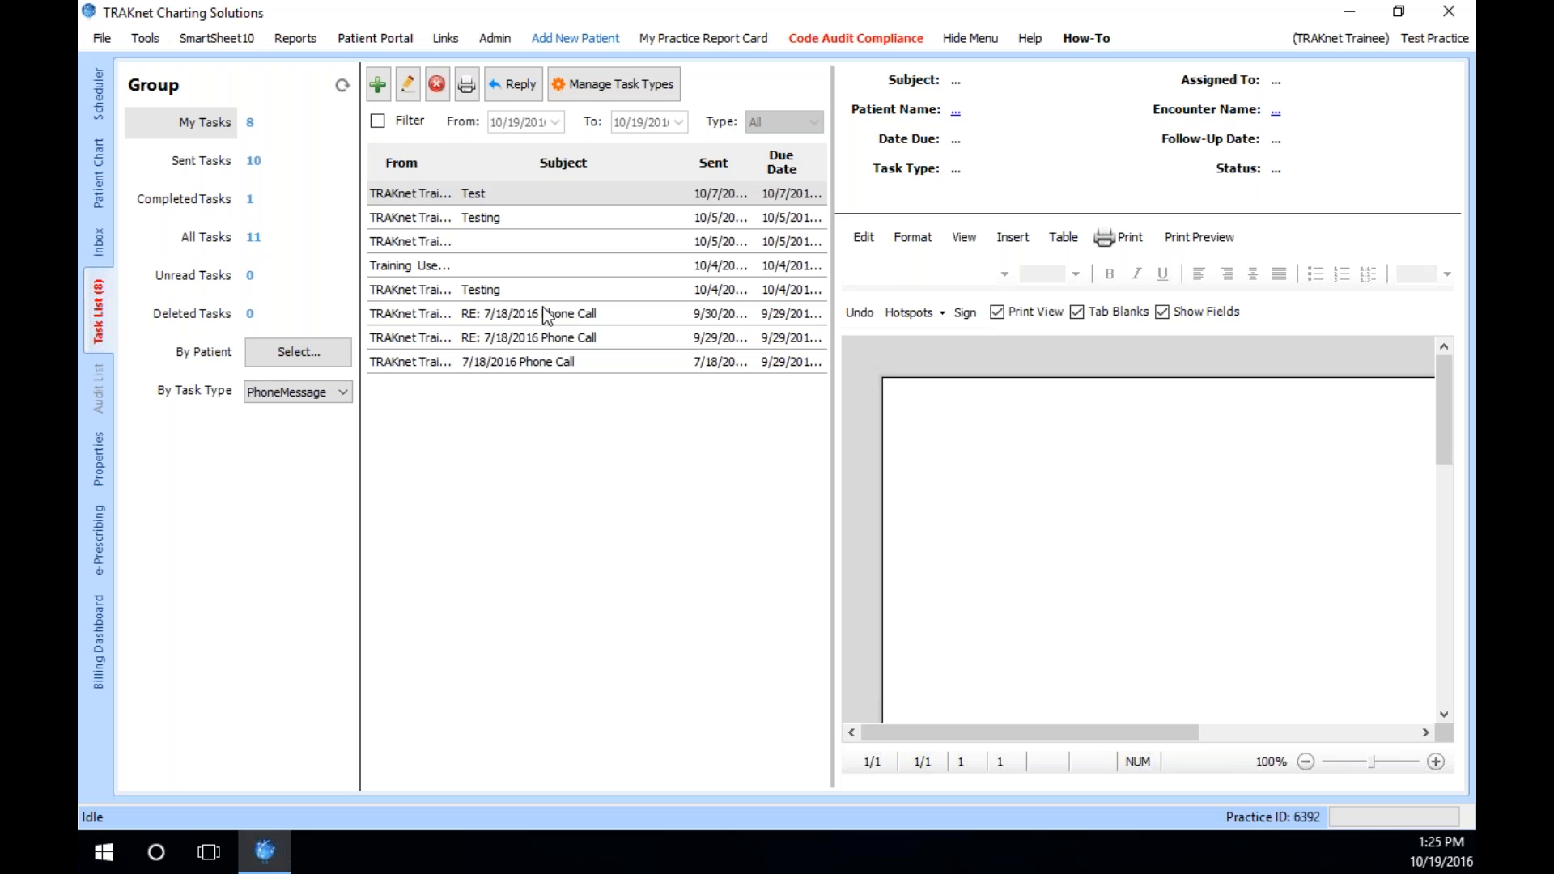
click(510, 219)
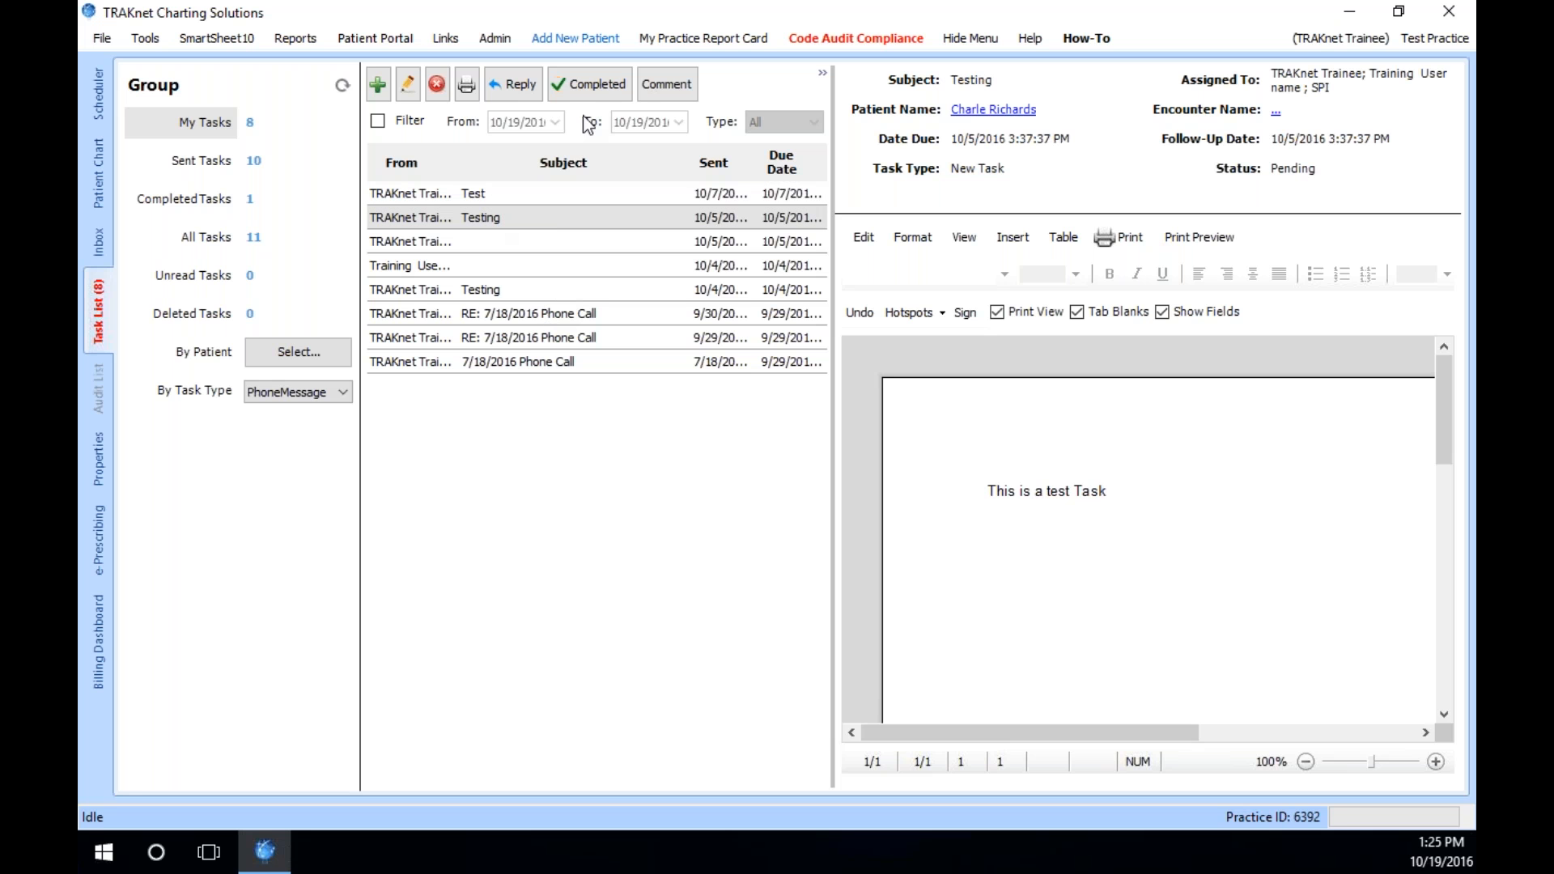
double_click(494, 223)
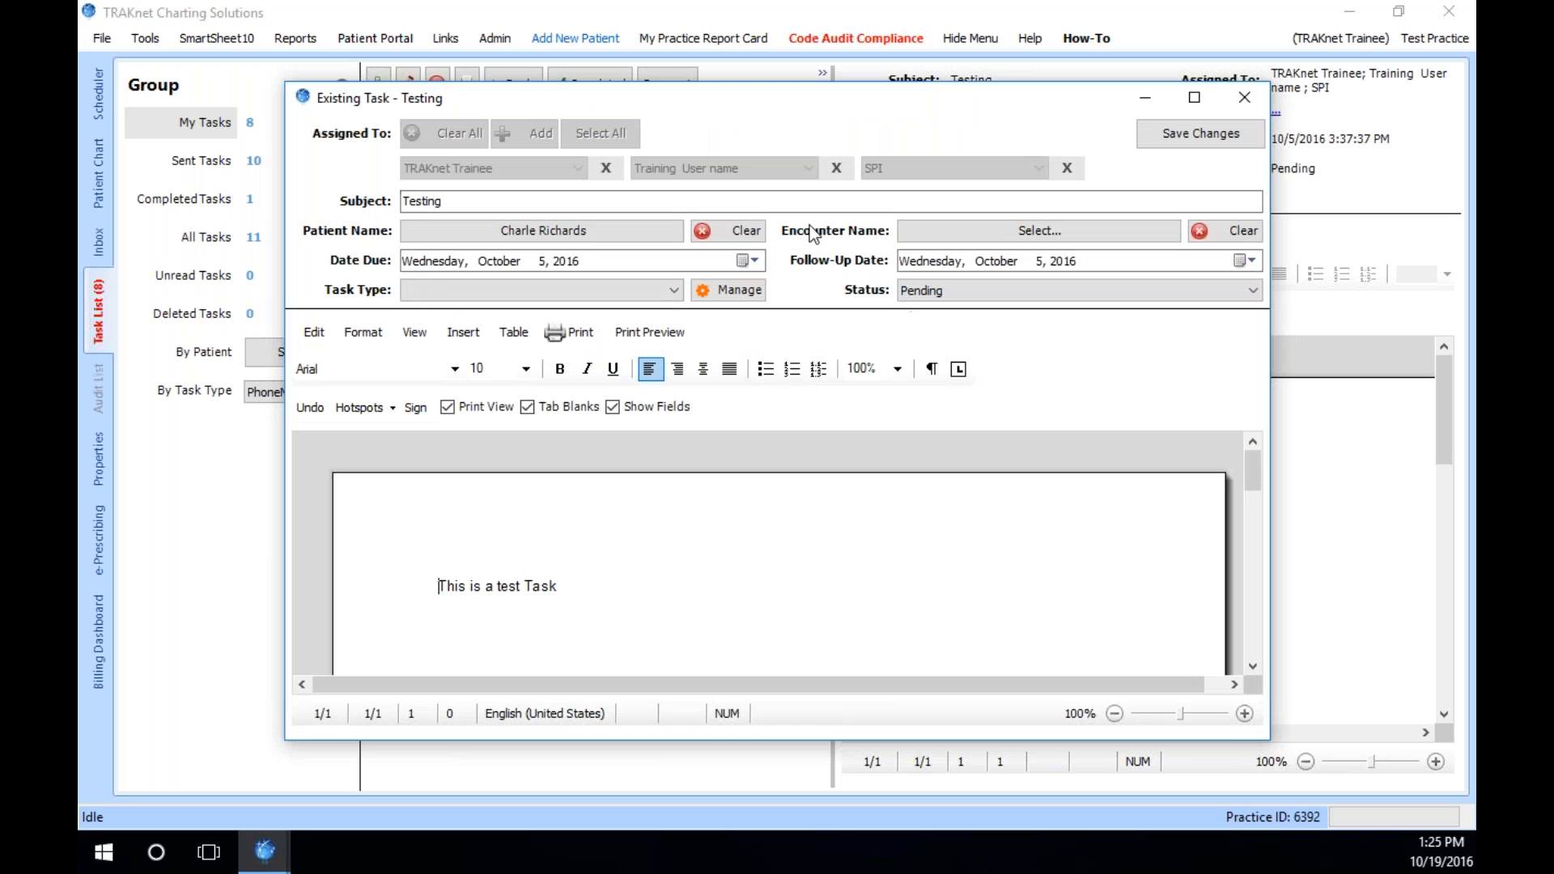
click(586, 340)
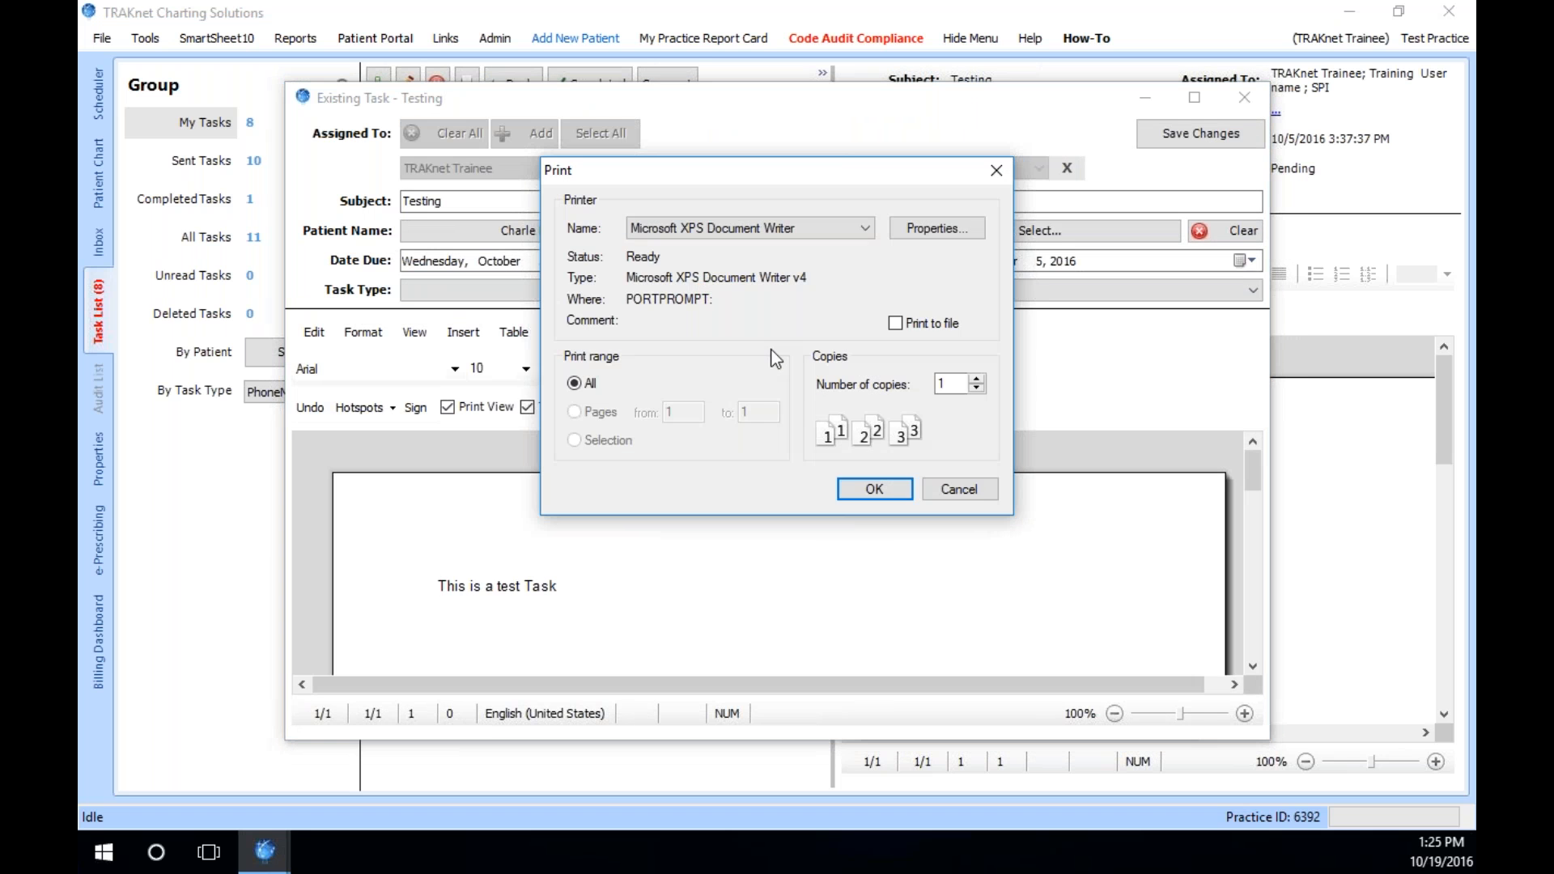
click(957, 489)
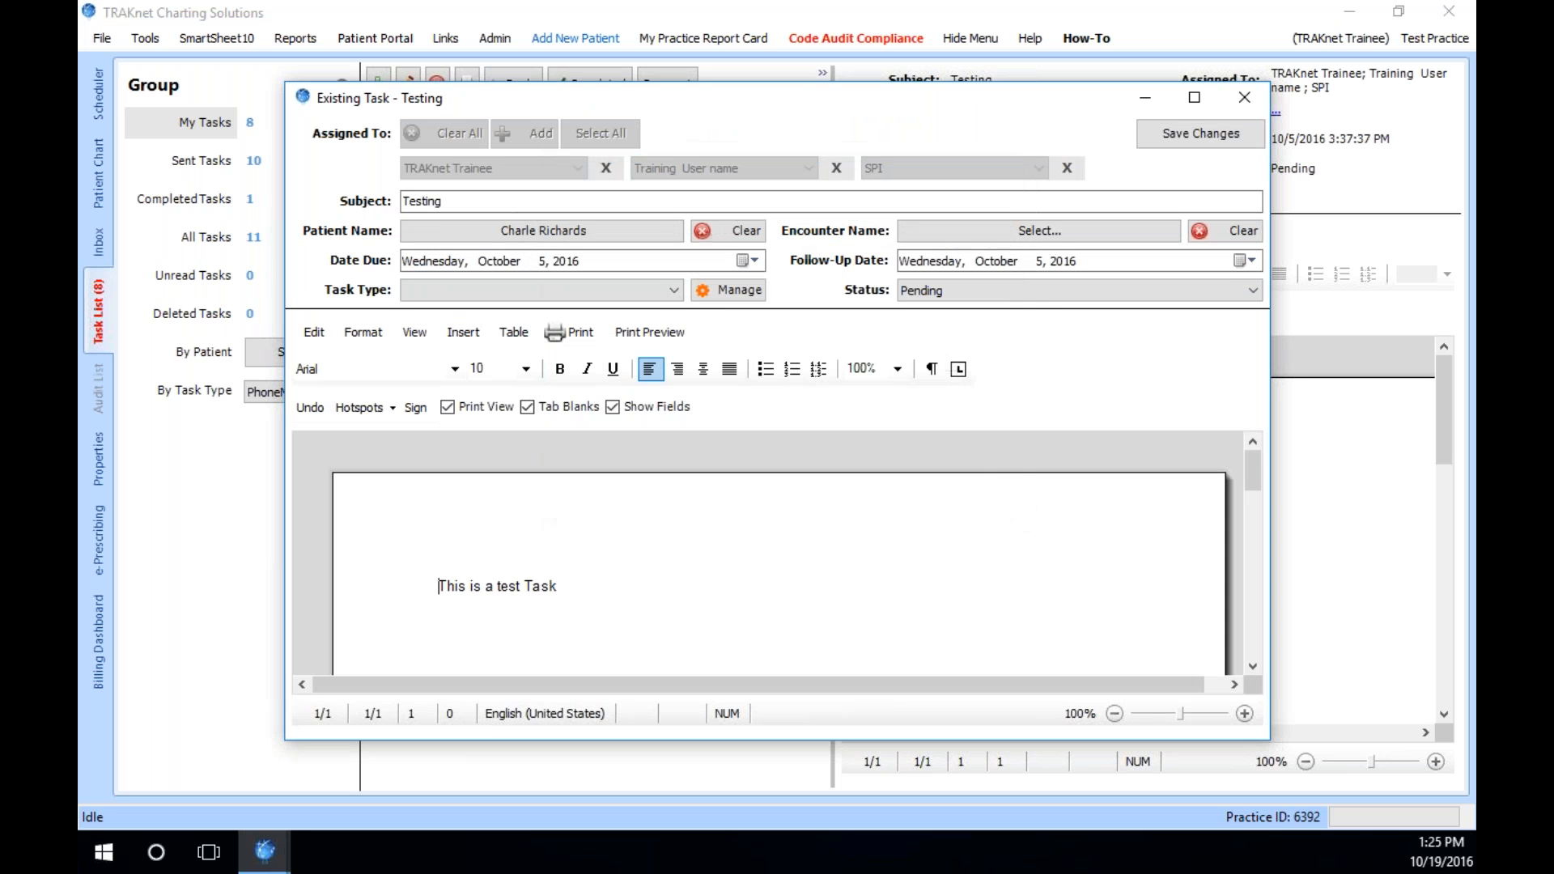
- Preview the printout of the open "Testing" task, and close both the preview and the task without saving changes
click(688, 342)
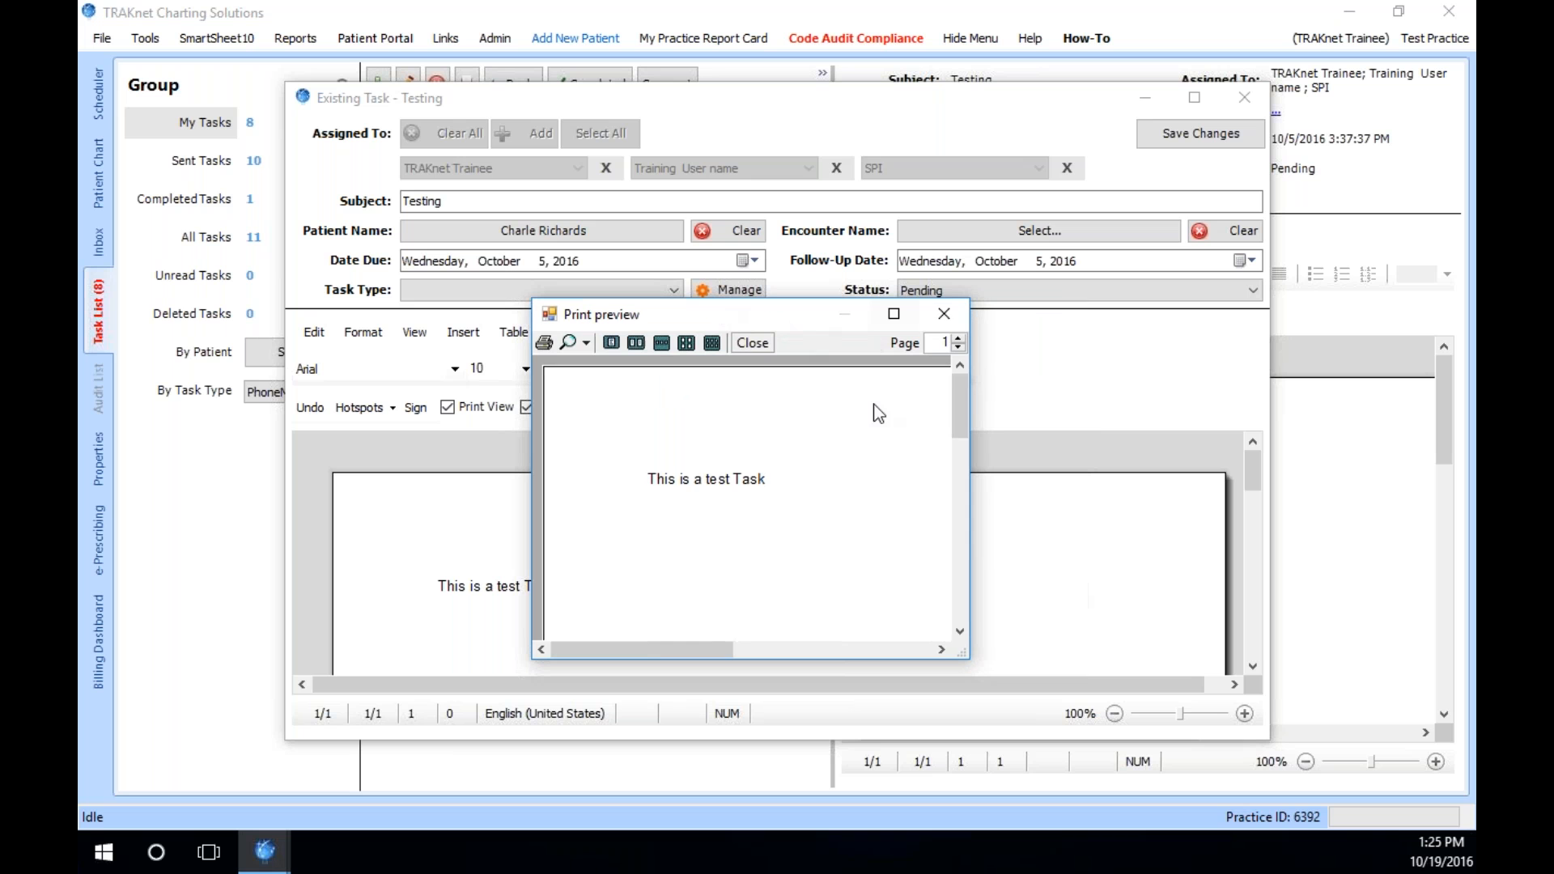
click(959, 321)
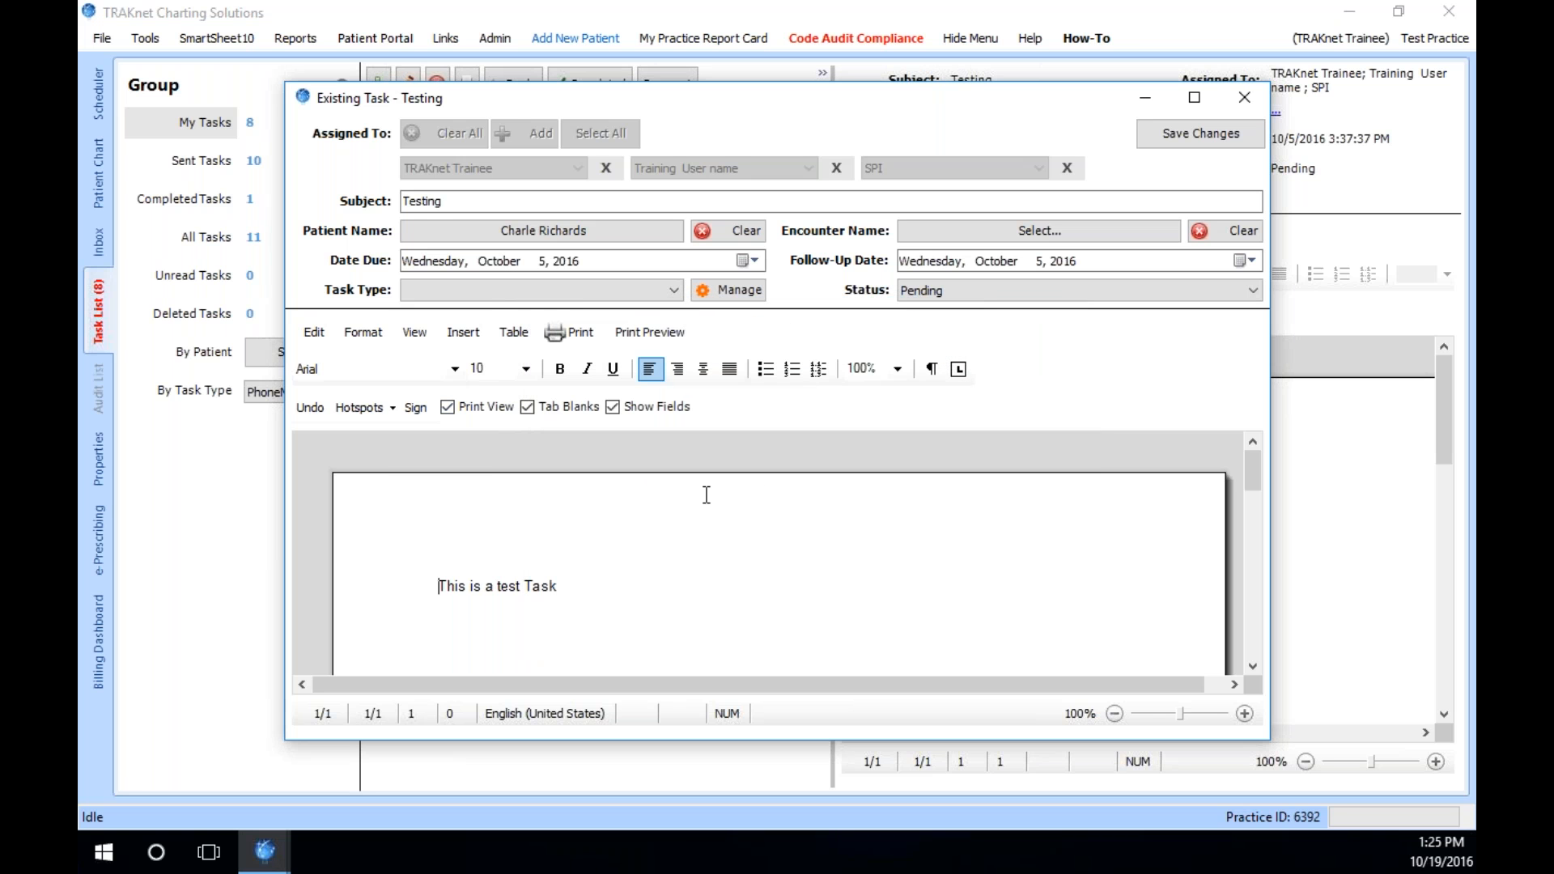
click(1256, 96)
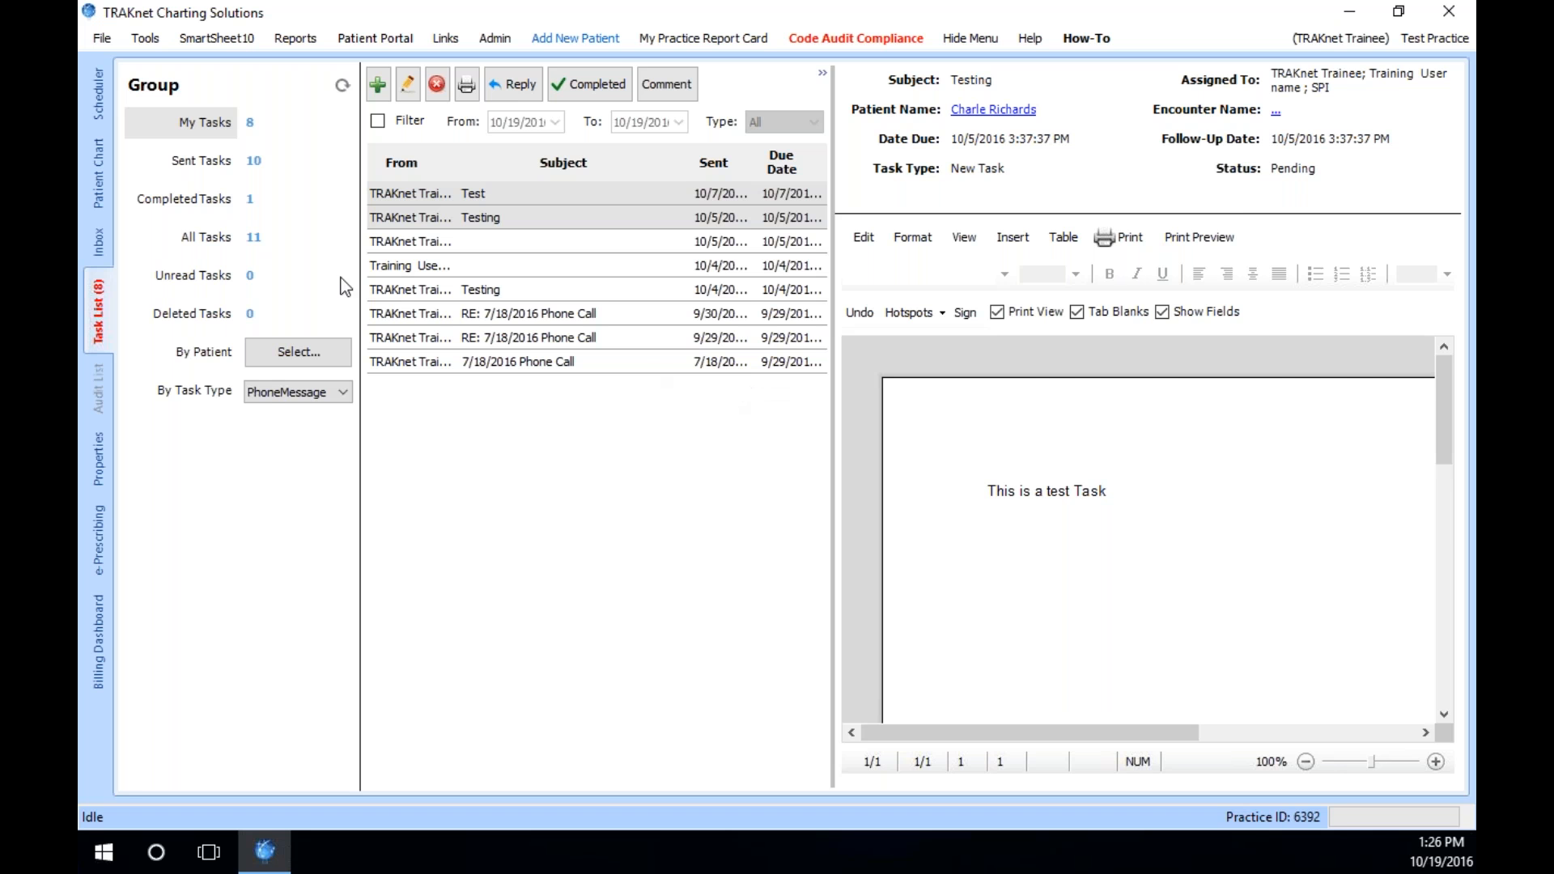
- Return to the open patient chart and look over the available links to support, wiki and portal sites
click(100, 183)
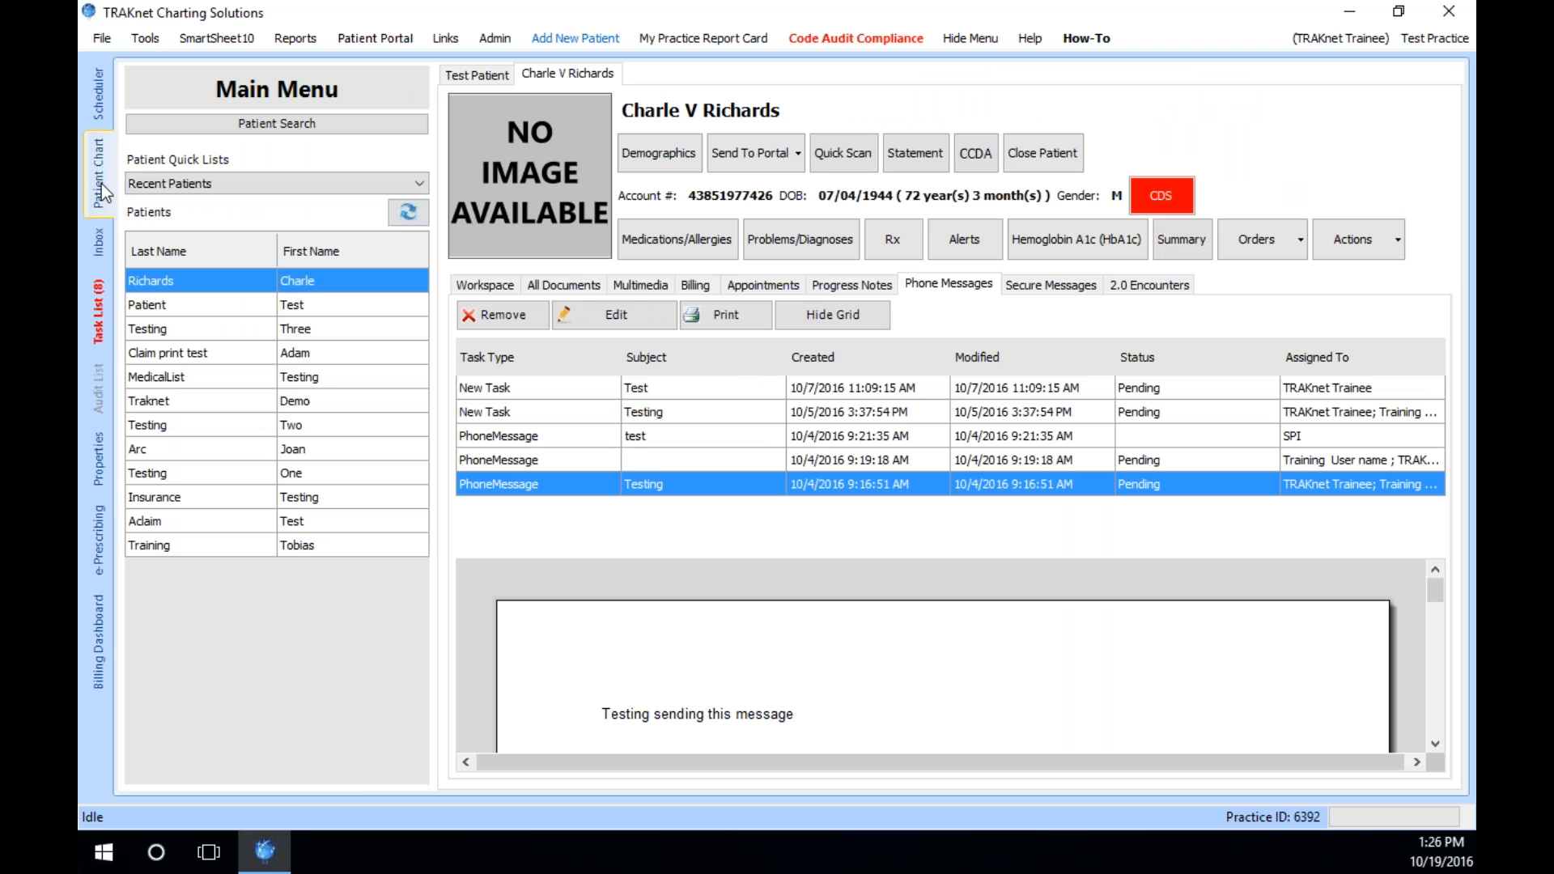
click(438, 36)
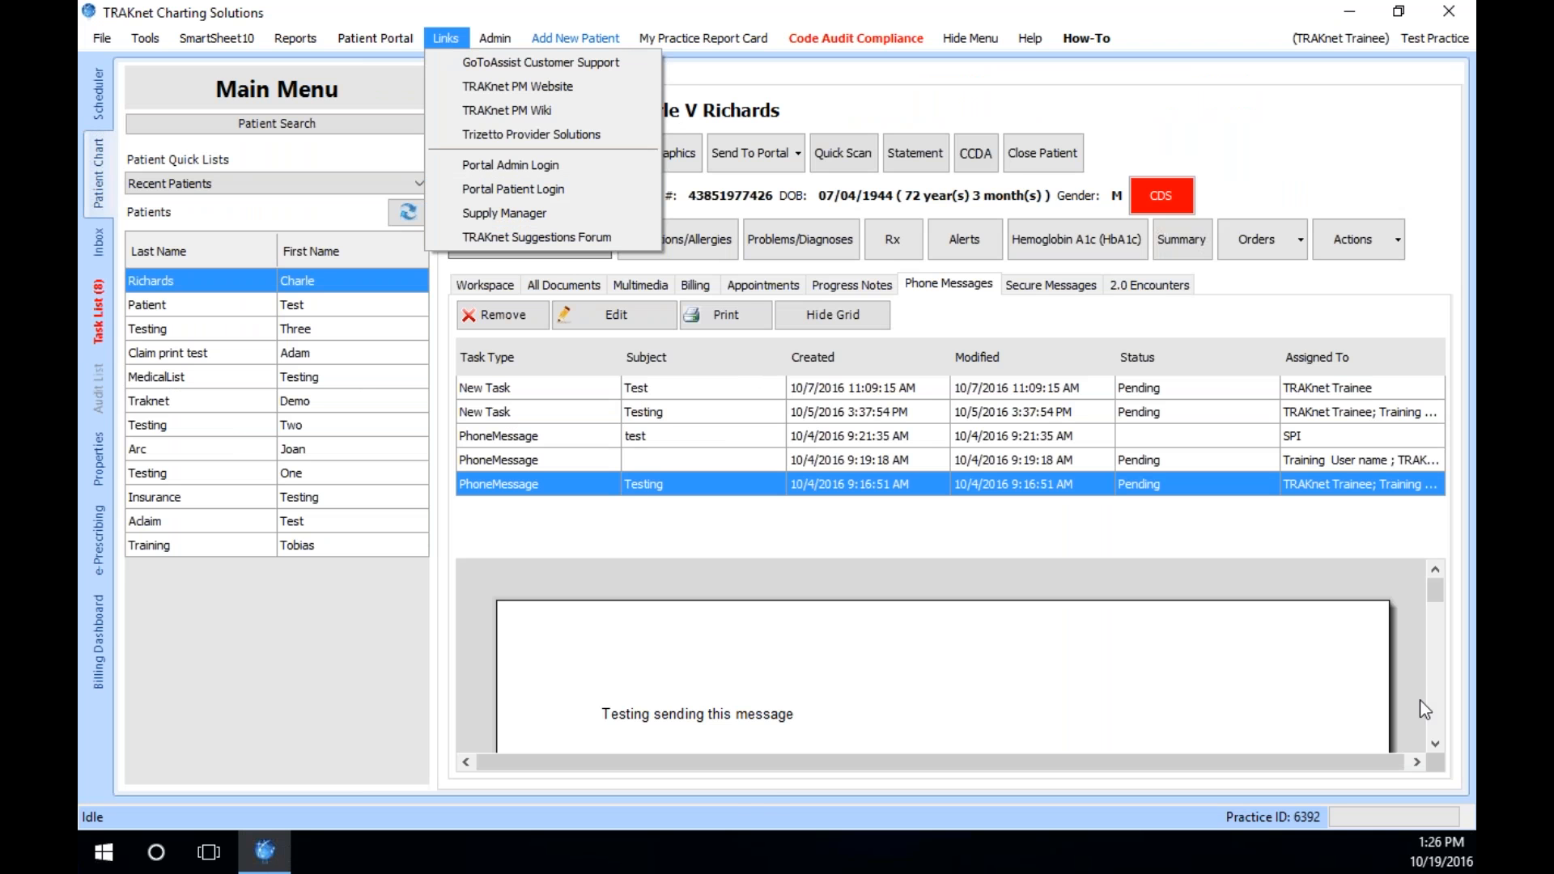
click(1232, 639)
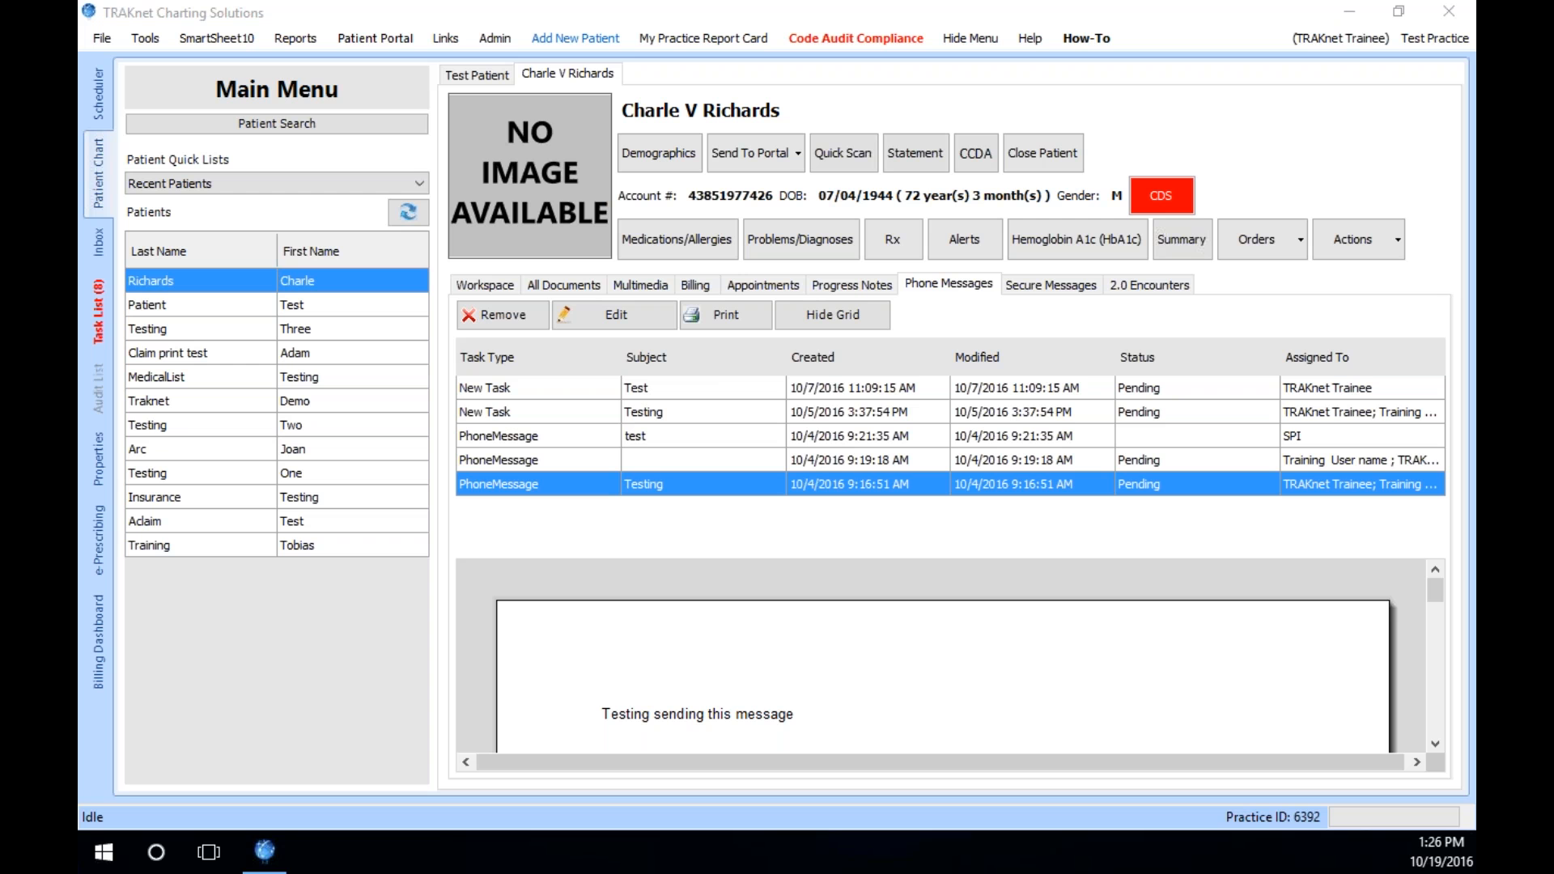
key(super+d)
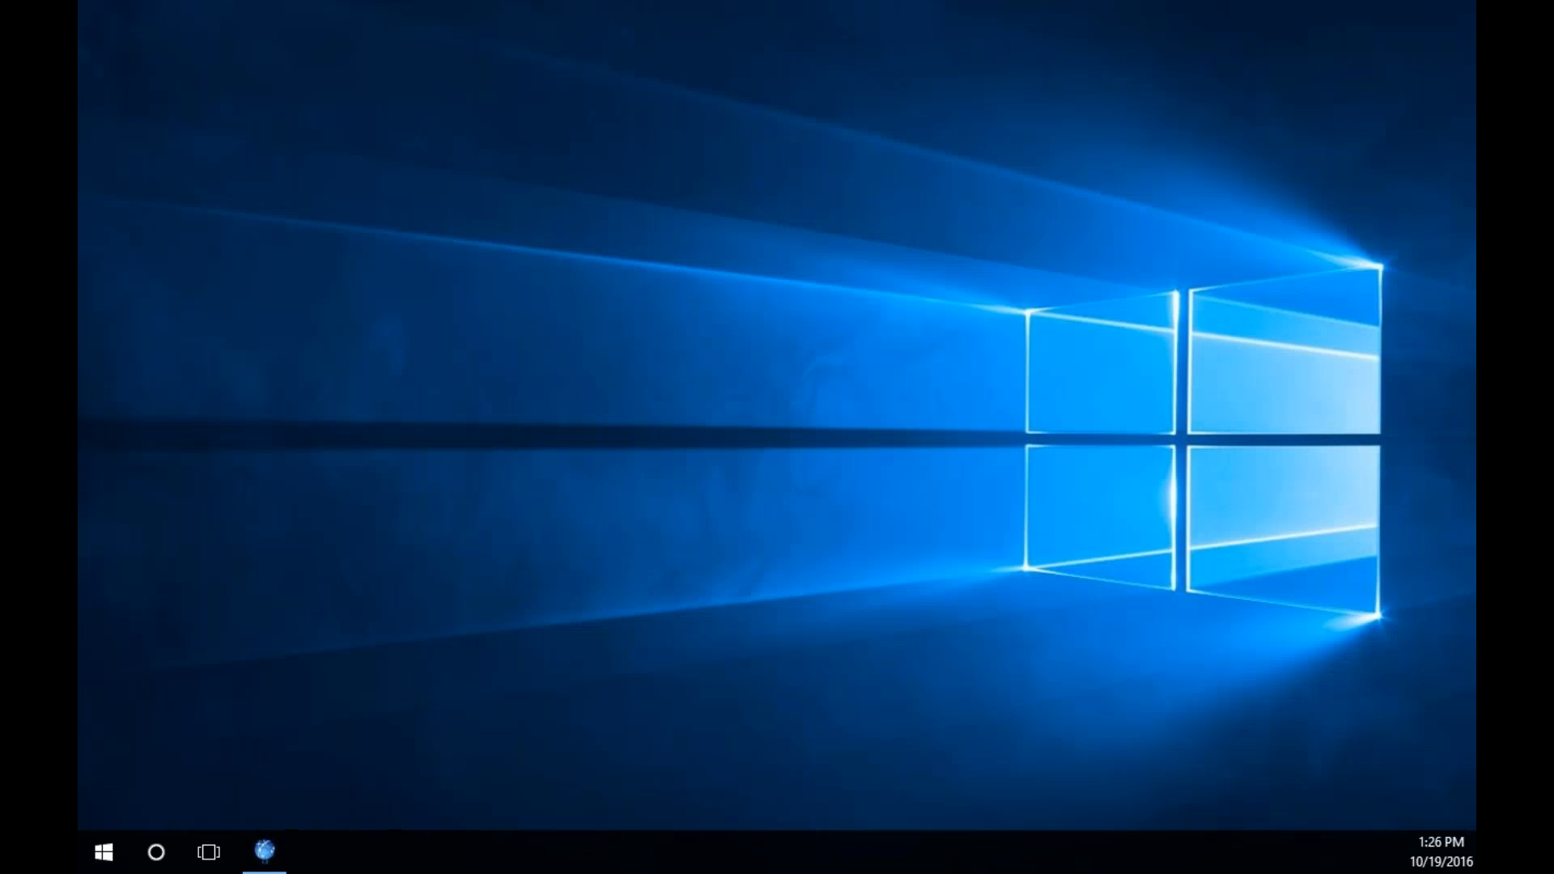
key(super+d)
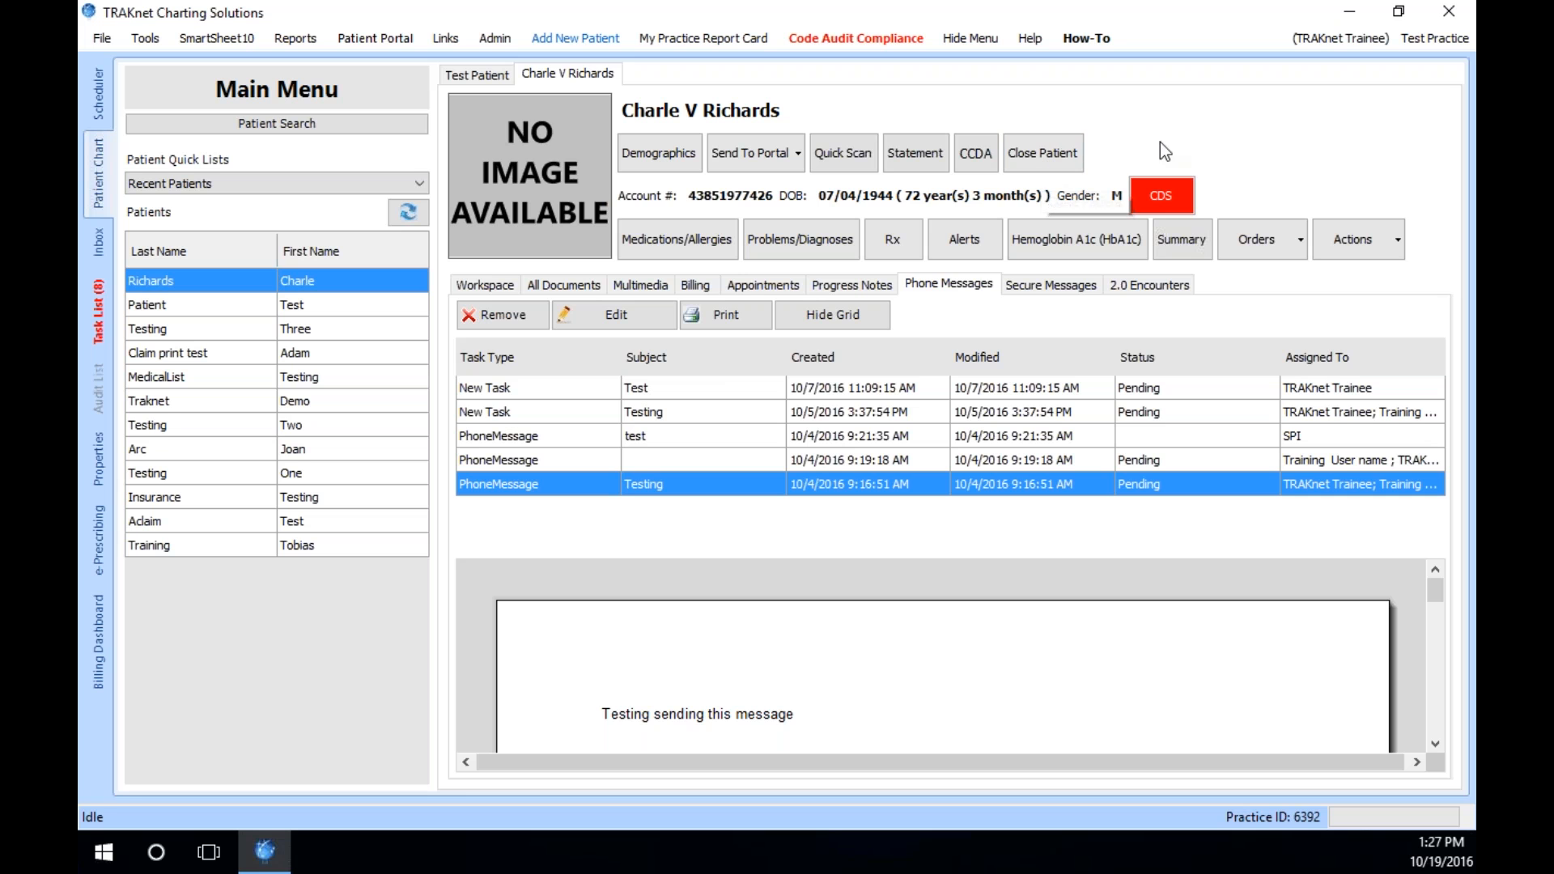
- Close the chart of the patient whose phone messages are displayed, keeping the test patient's chart open
click(1048, 159)
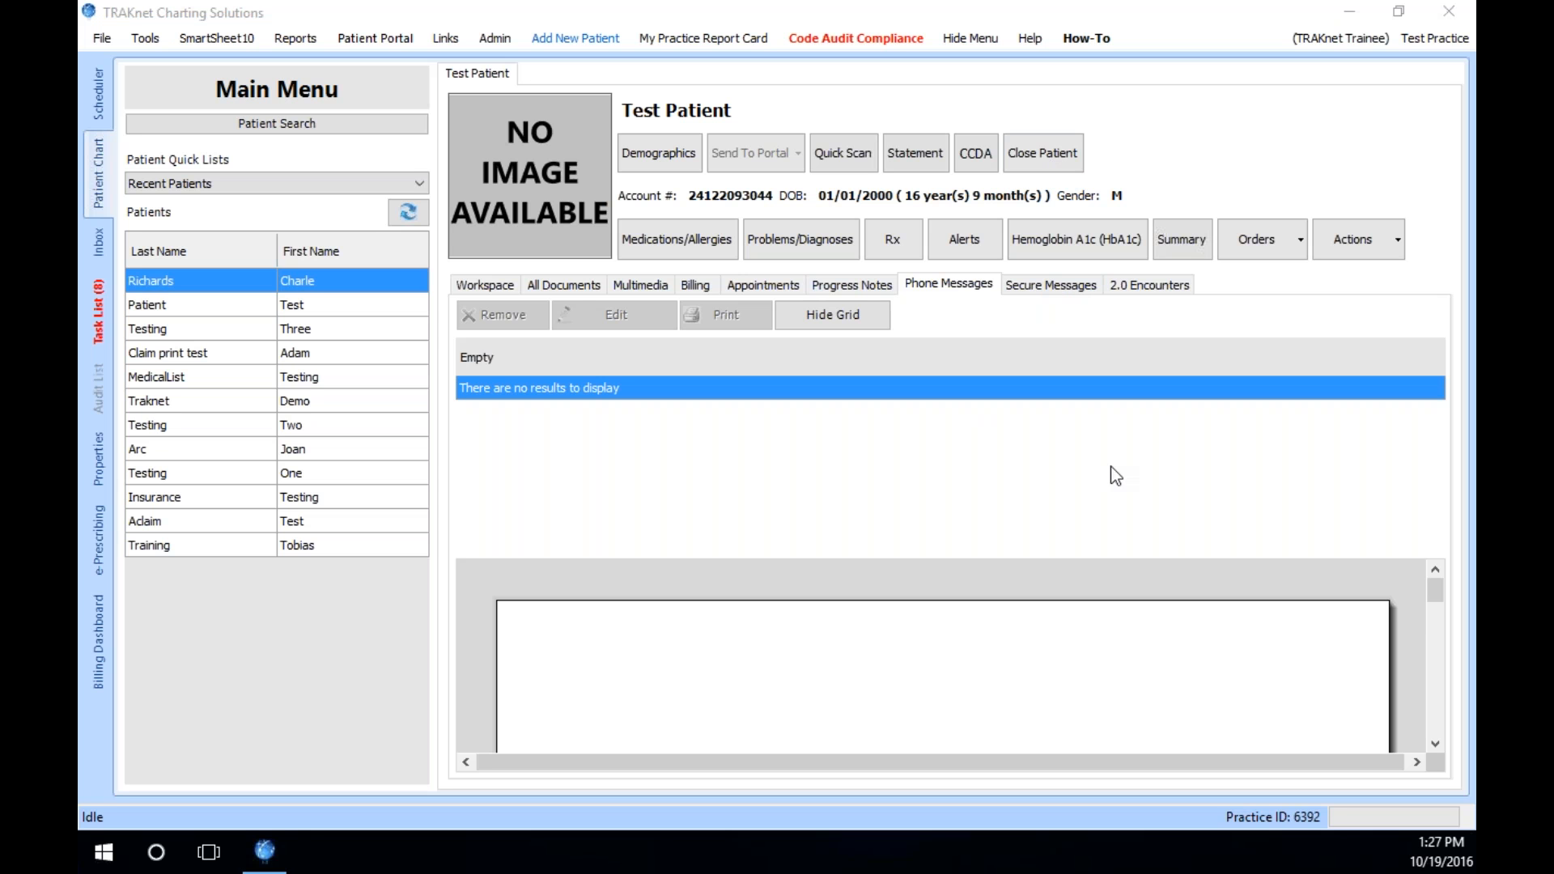
click(751, 524)
- Run the Referring Providers query from the Billing Dashboard's reporting queries
click(99, 628)
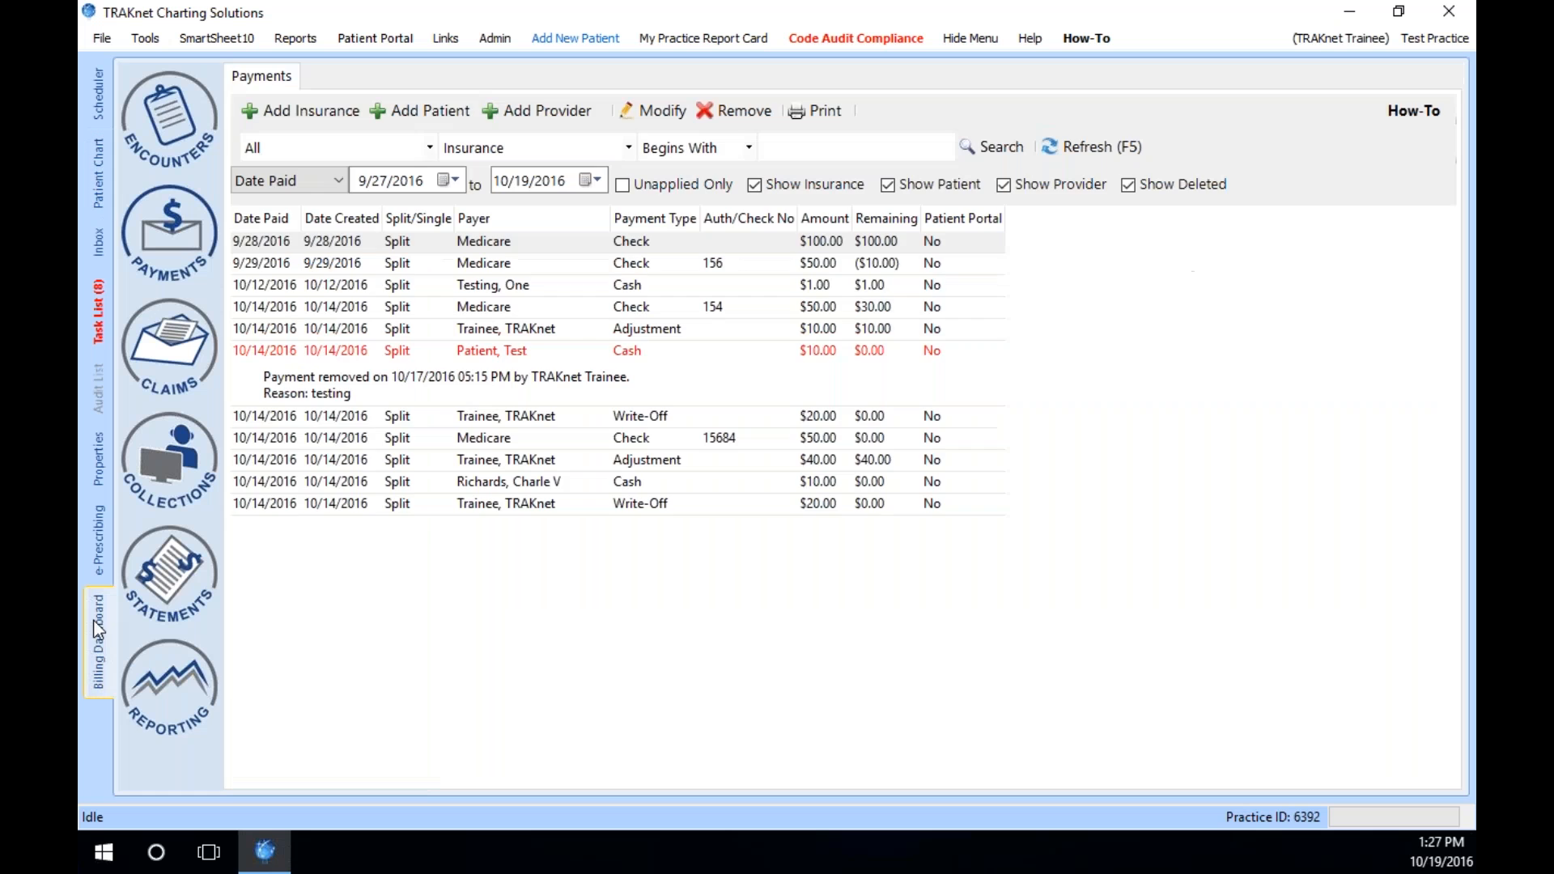
click(170, 688)
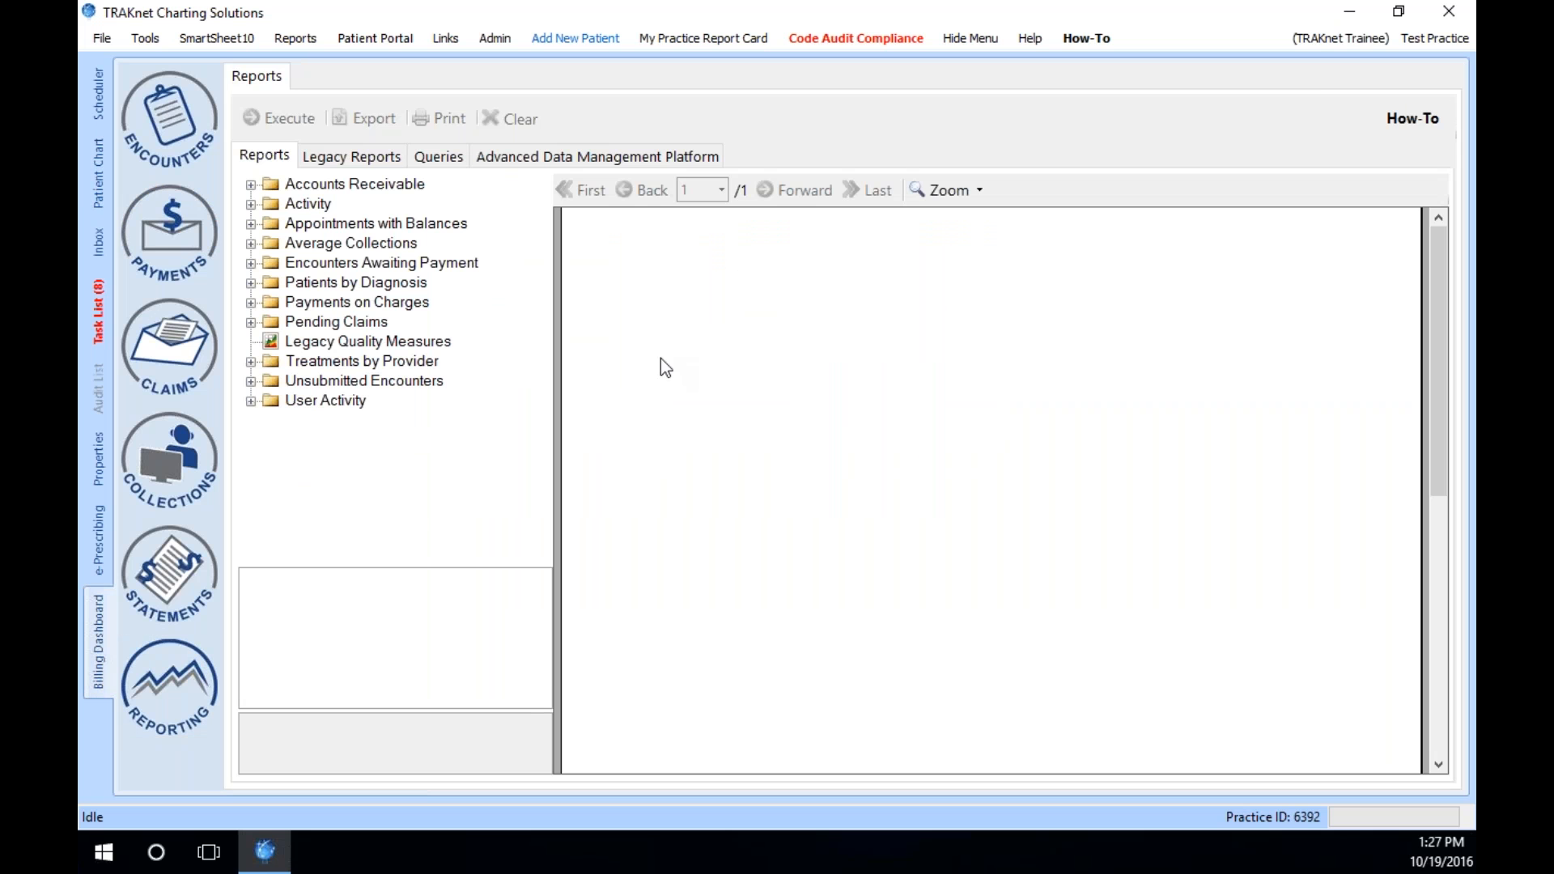
click(439, 154)
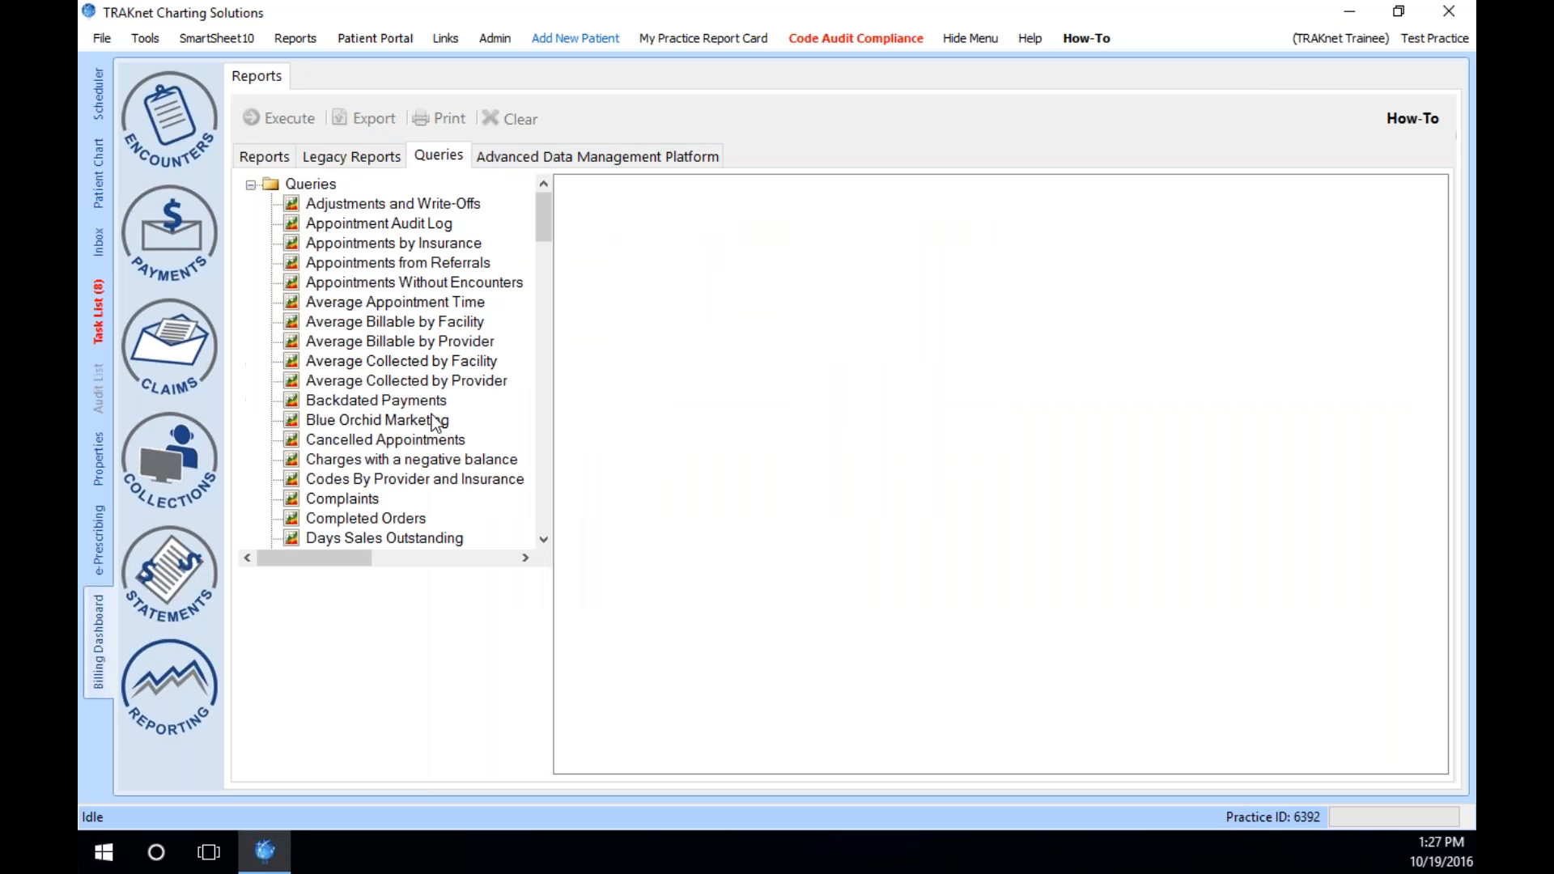
scroll(441, 419, down, 10)
scroll(463, 423, down, 12)
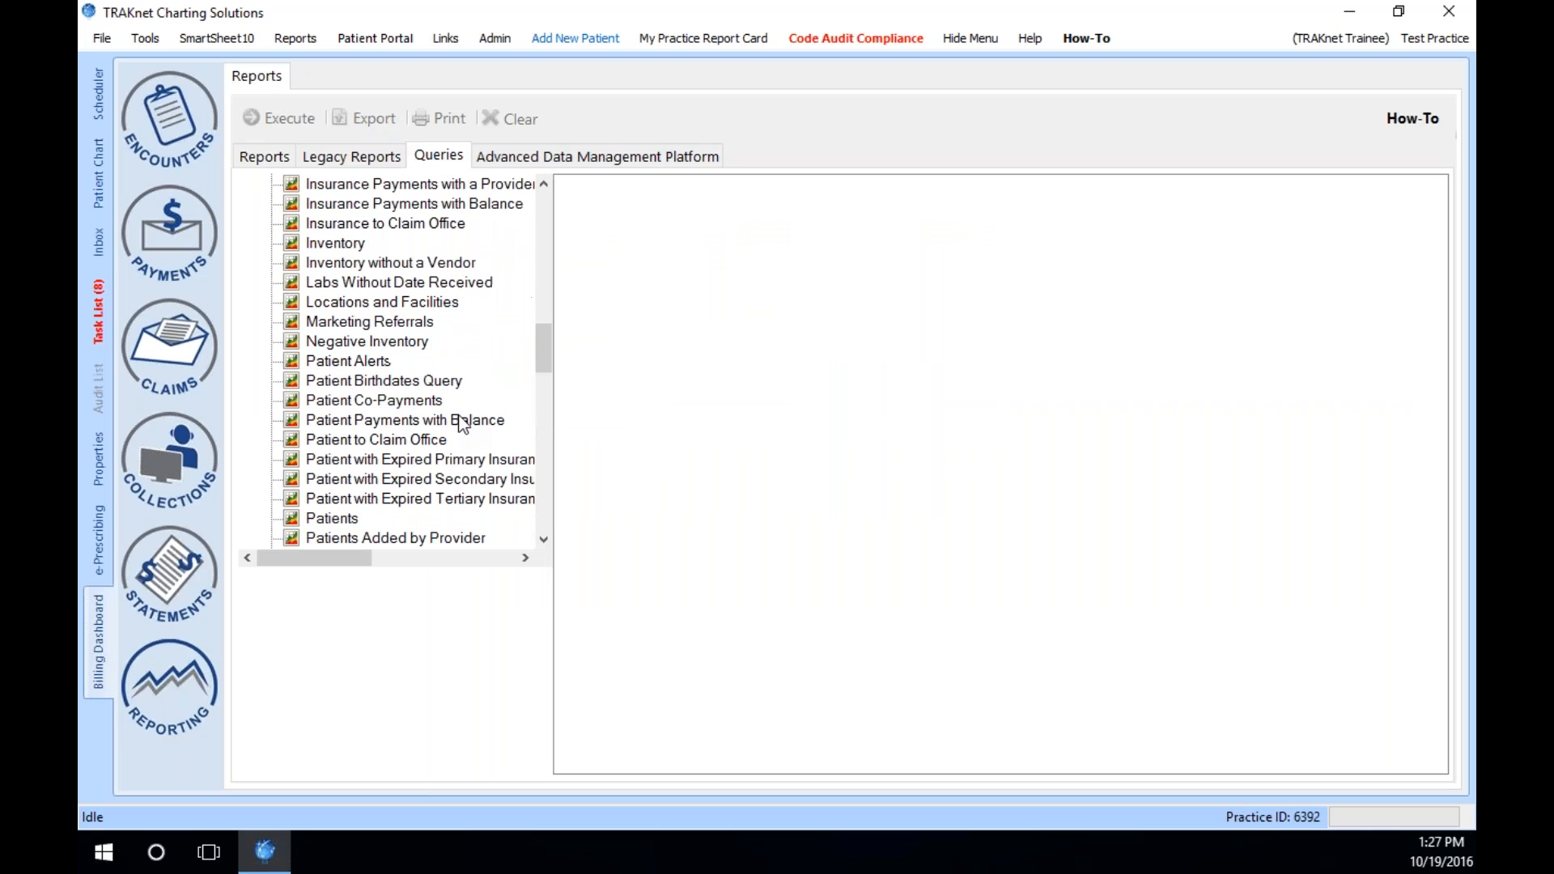
scroll(478, 438, down, 4)
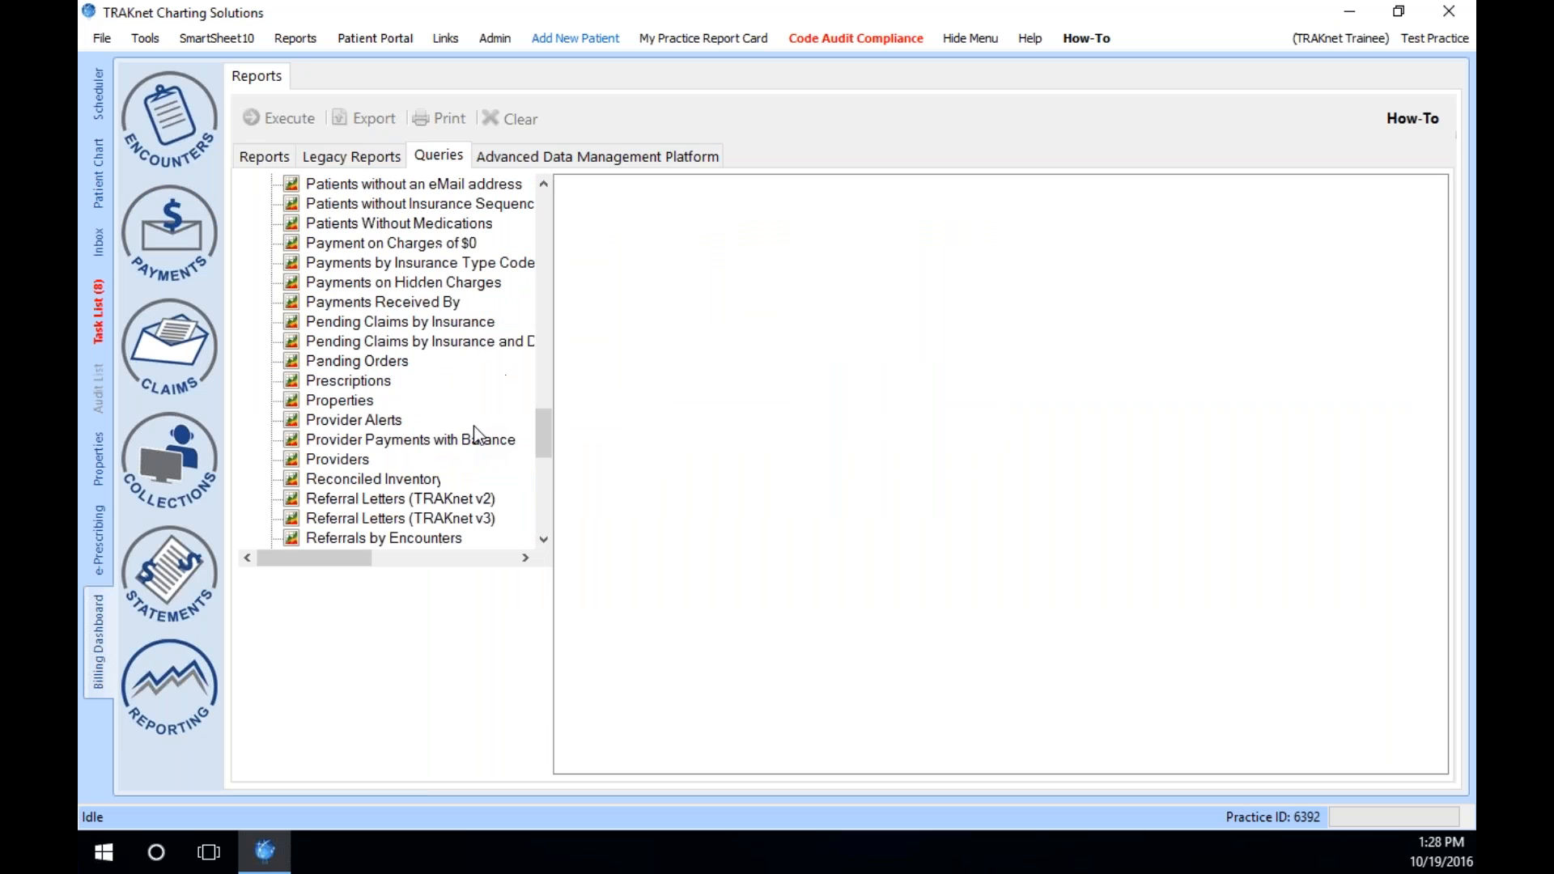
click(354, 459)
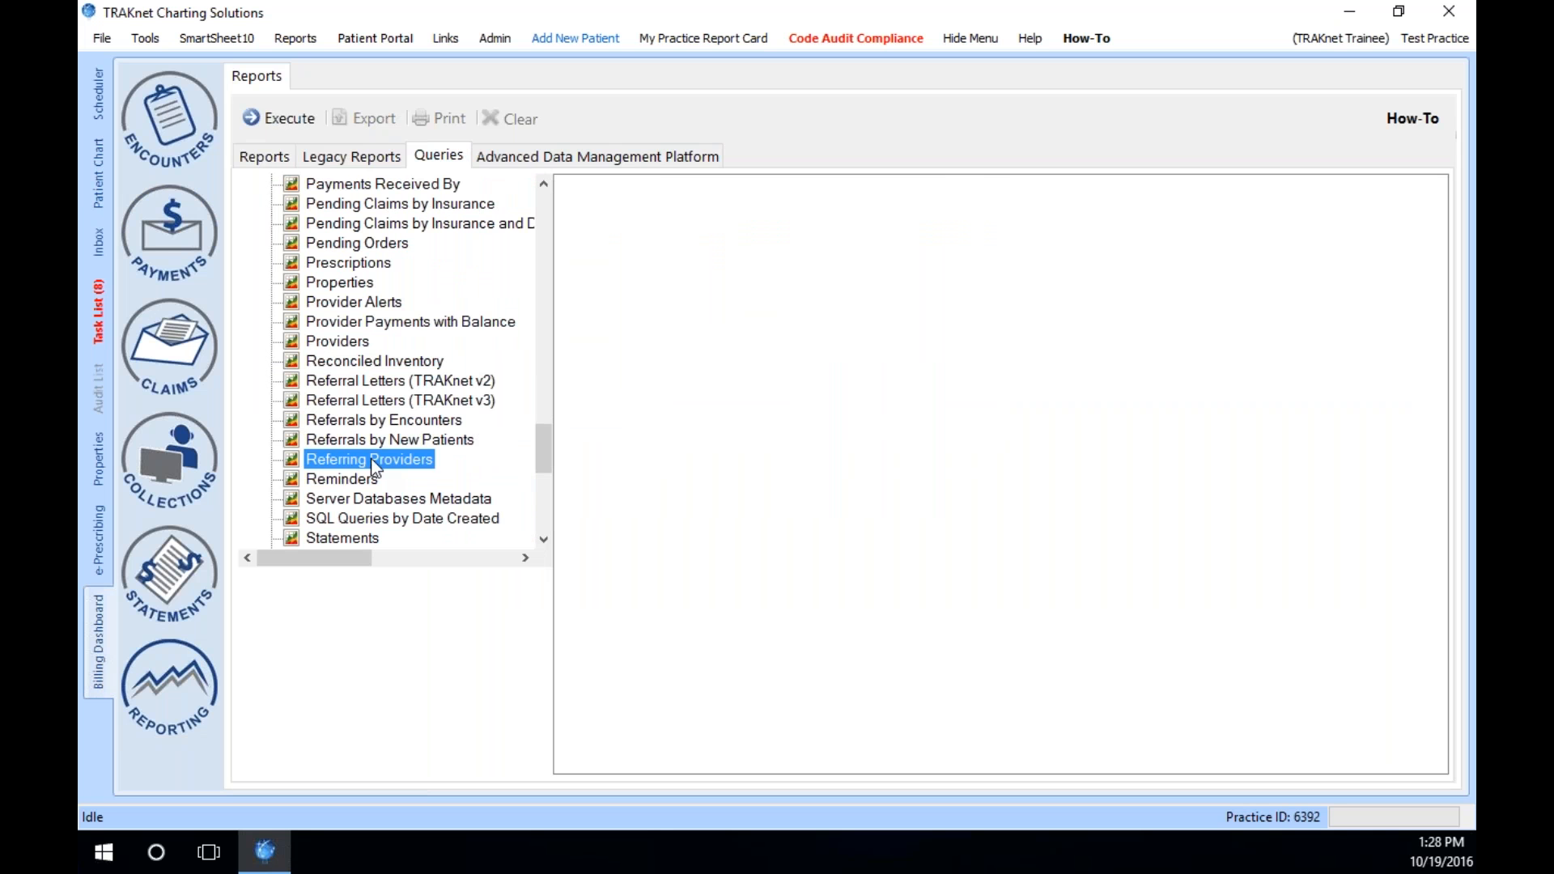
click(273, 118)
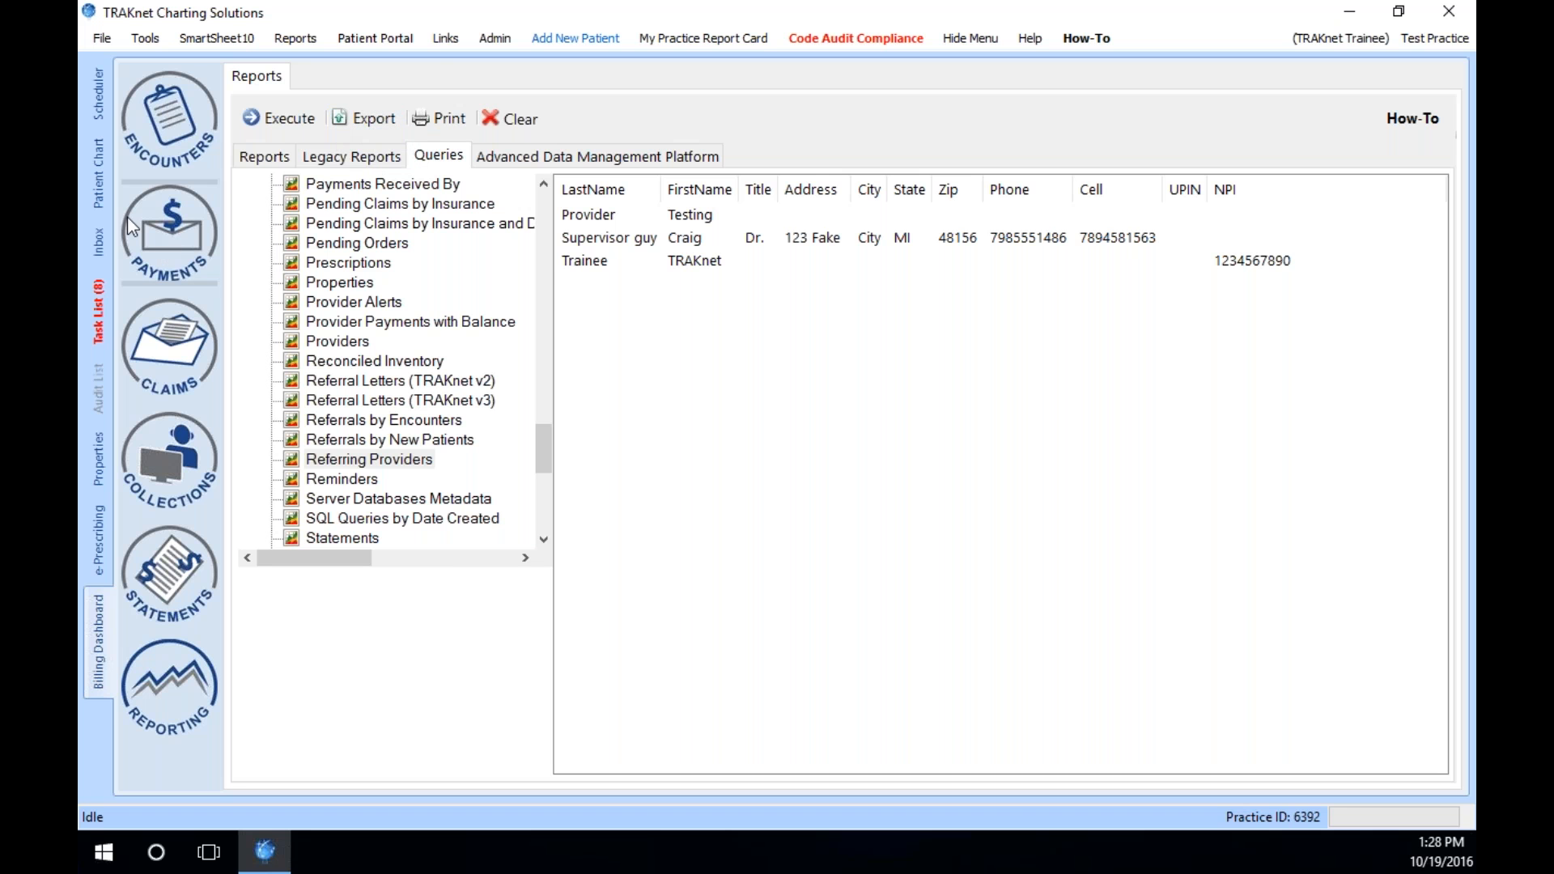
click(99, 188)
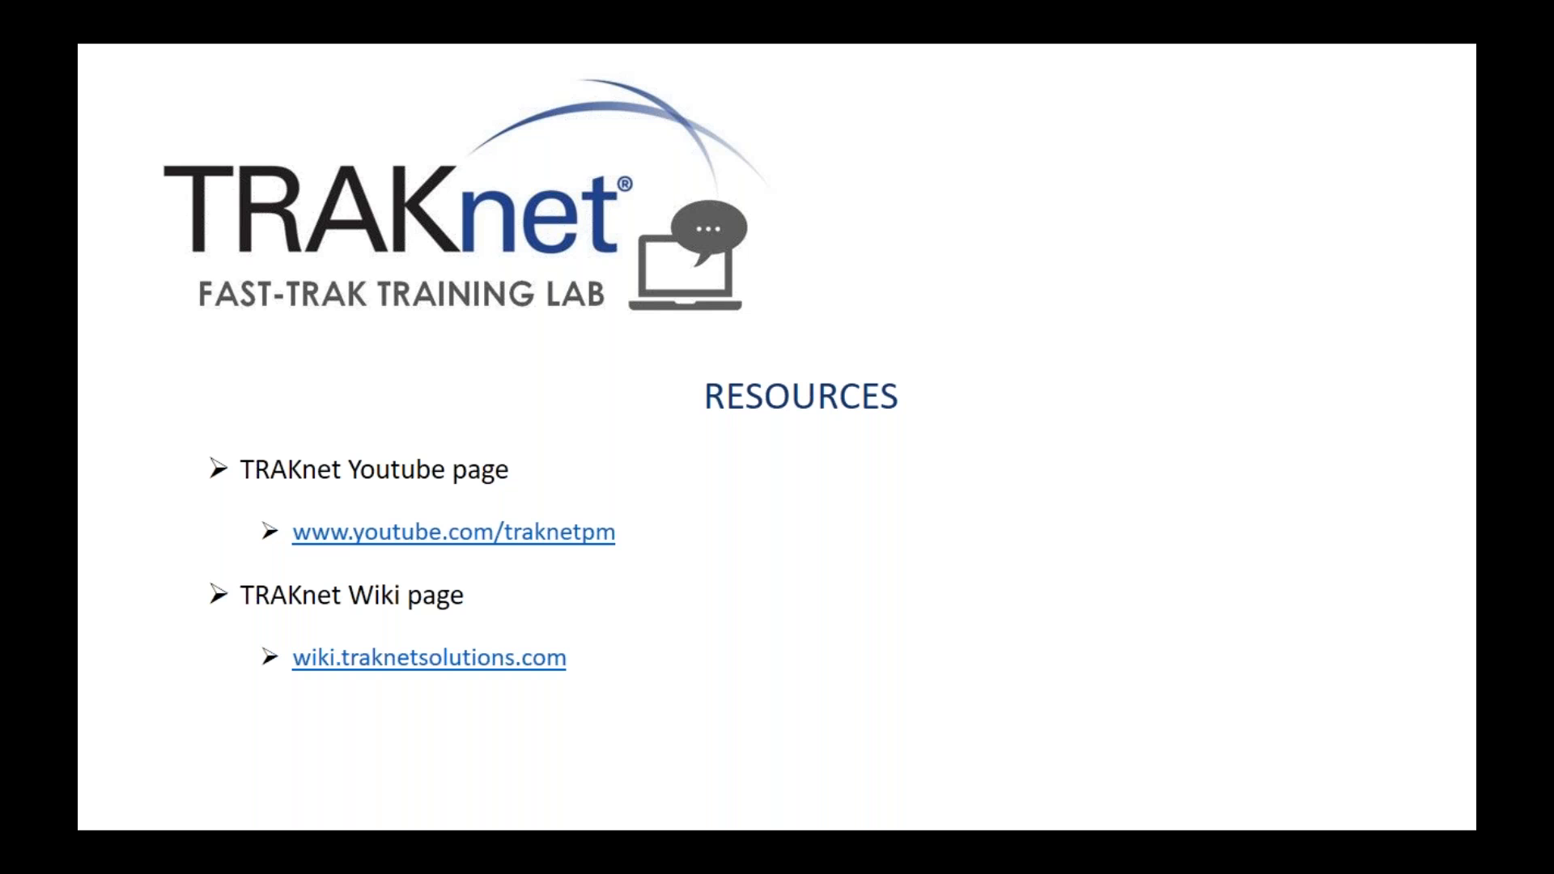
key(Right)
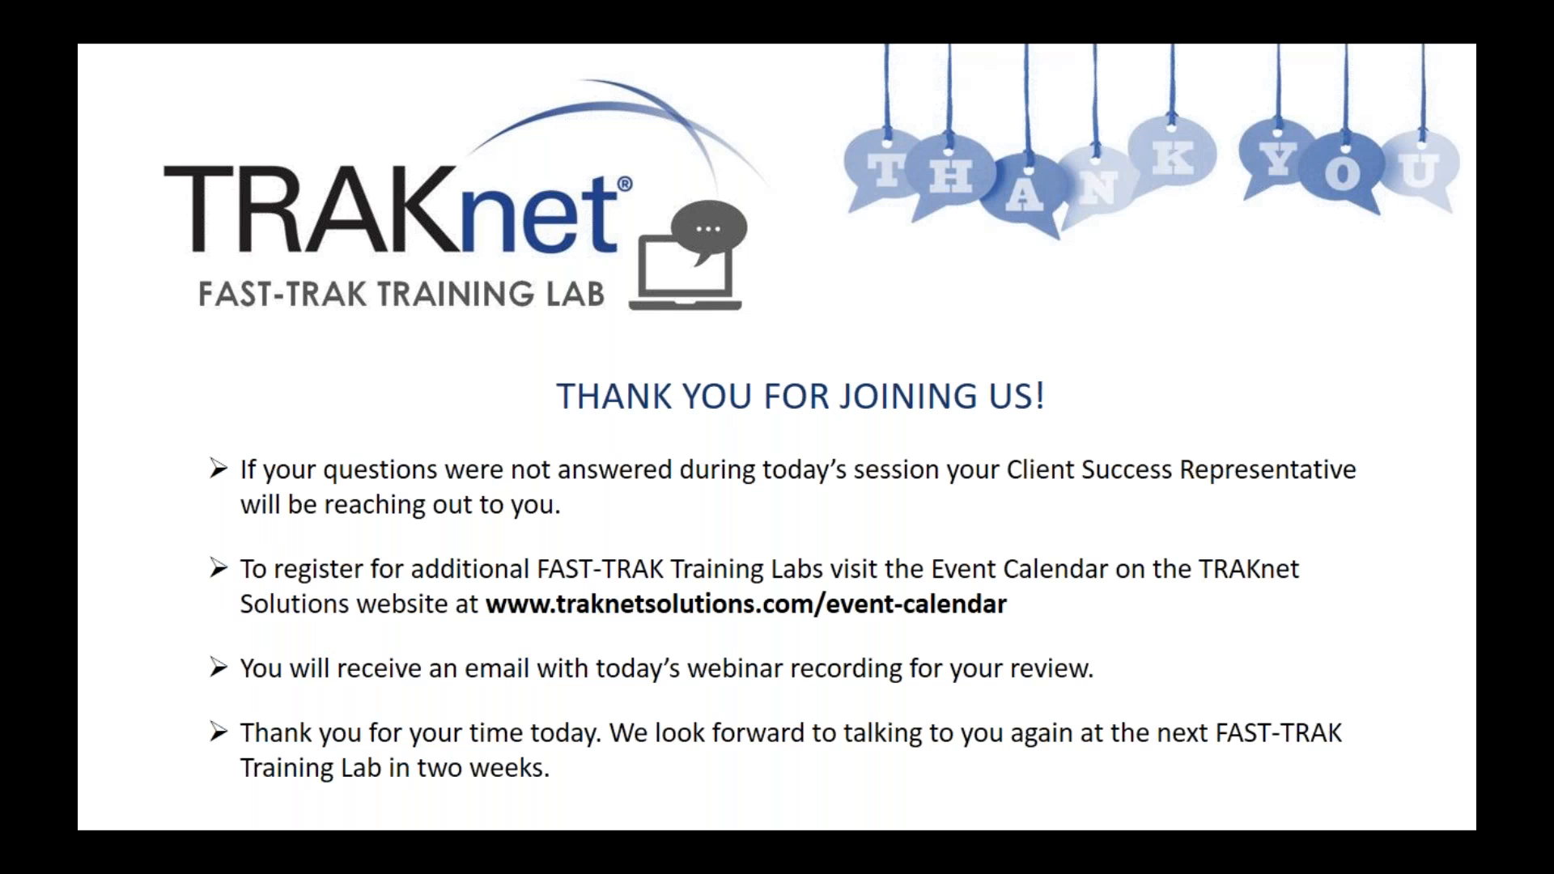